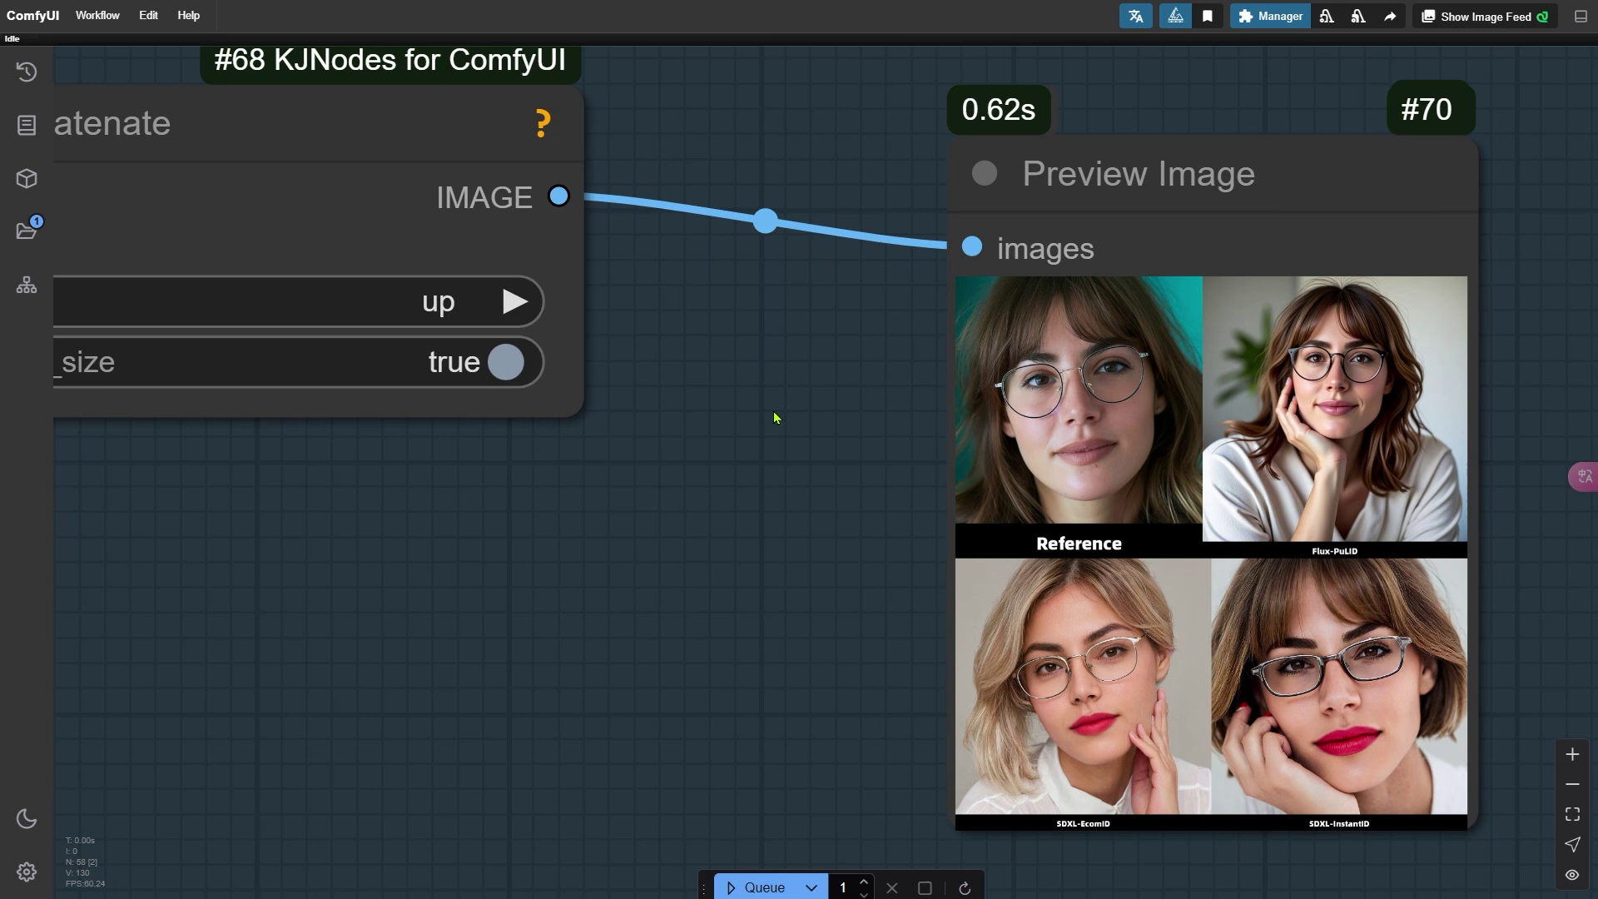
Step: Examine the Control-Panel group, including the empty latent, checkpoint, CR Text, Bus Node, Anything Everywhere3 and Load Eva Clip nodes
scroll(876, 481, "down", 20)
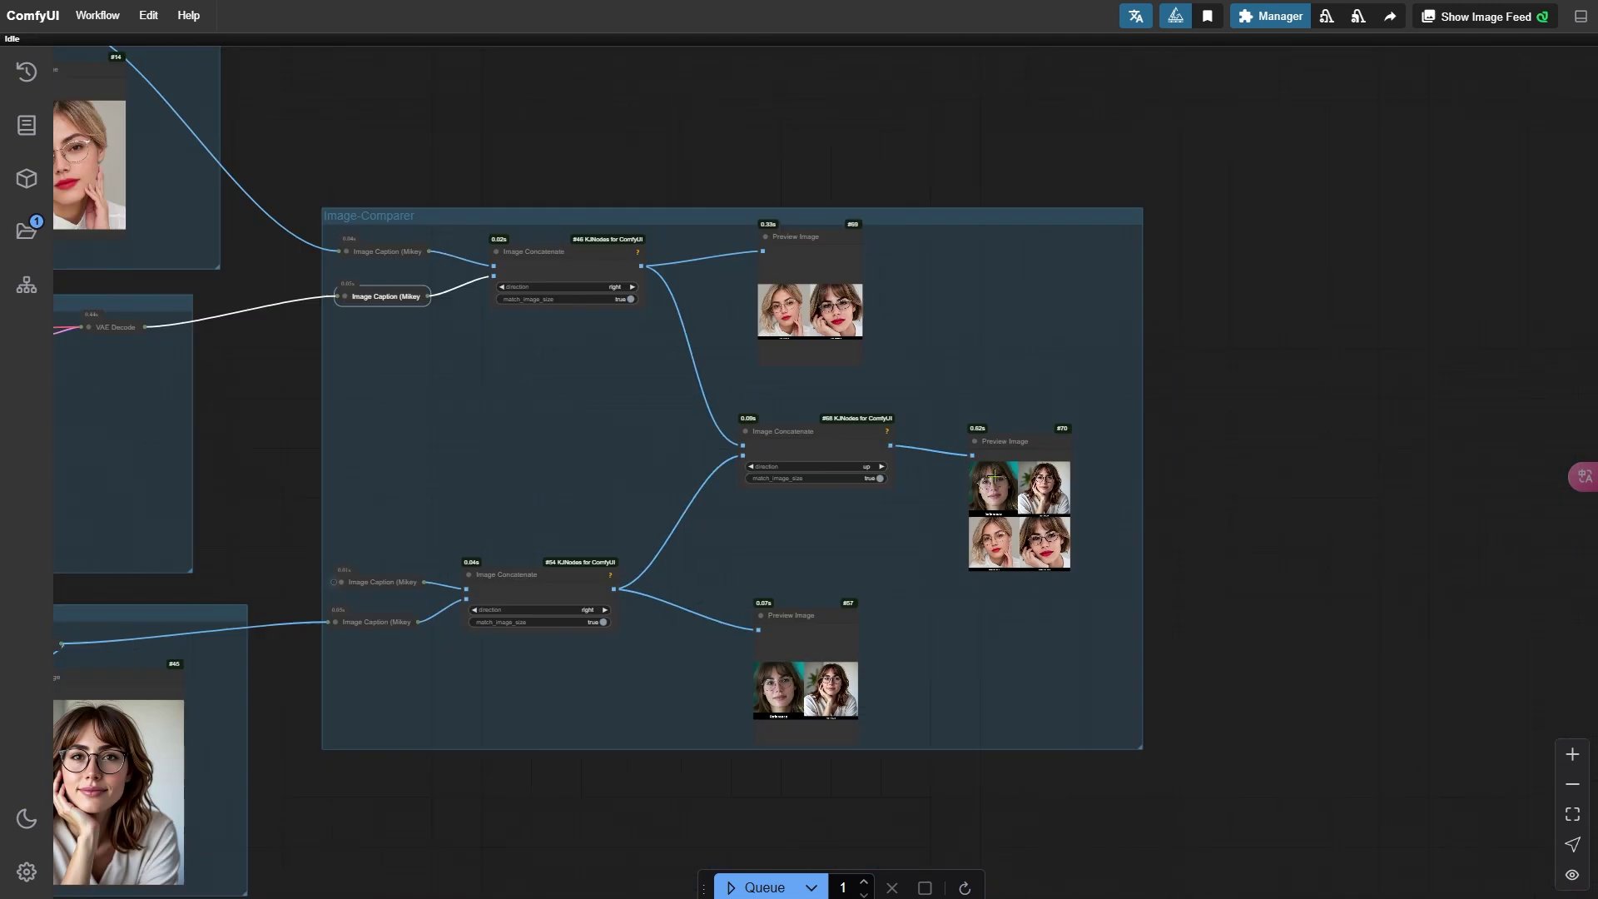
scroll(1010, 468, "down", 2)
scroll(122, 371, "up", 8)
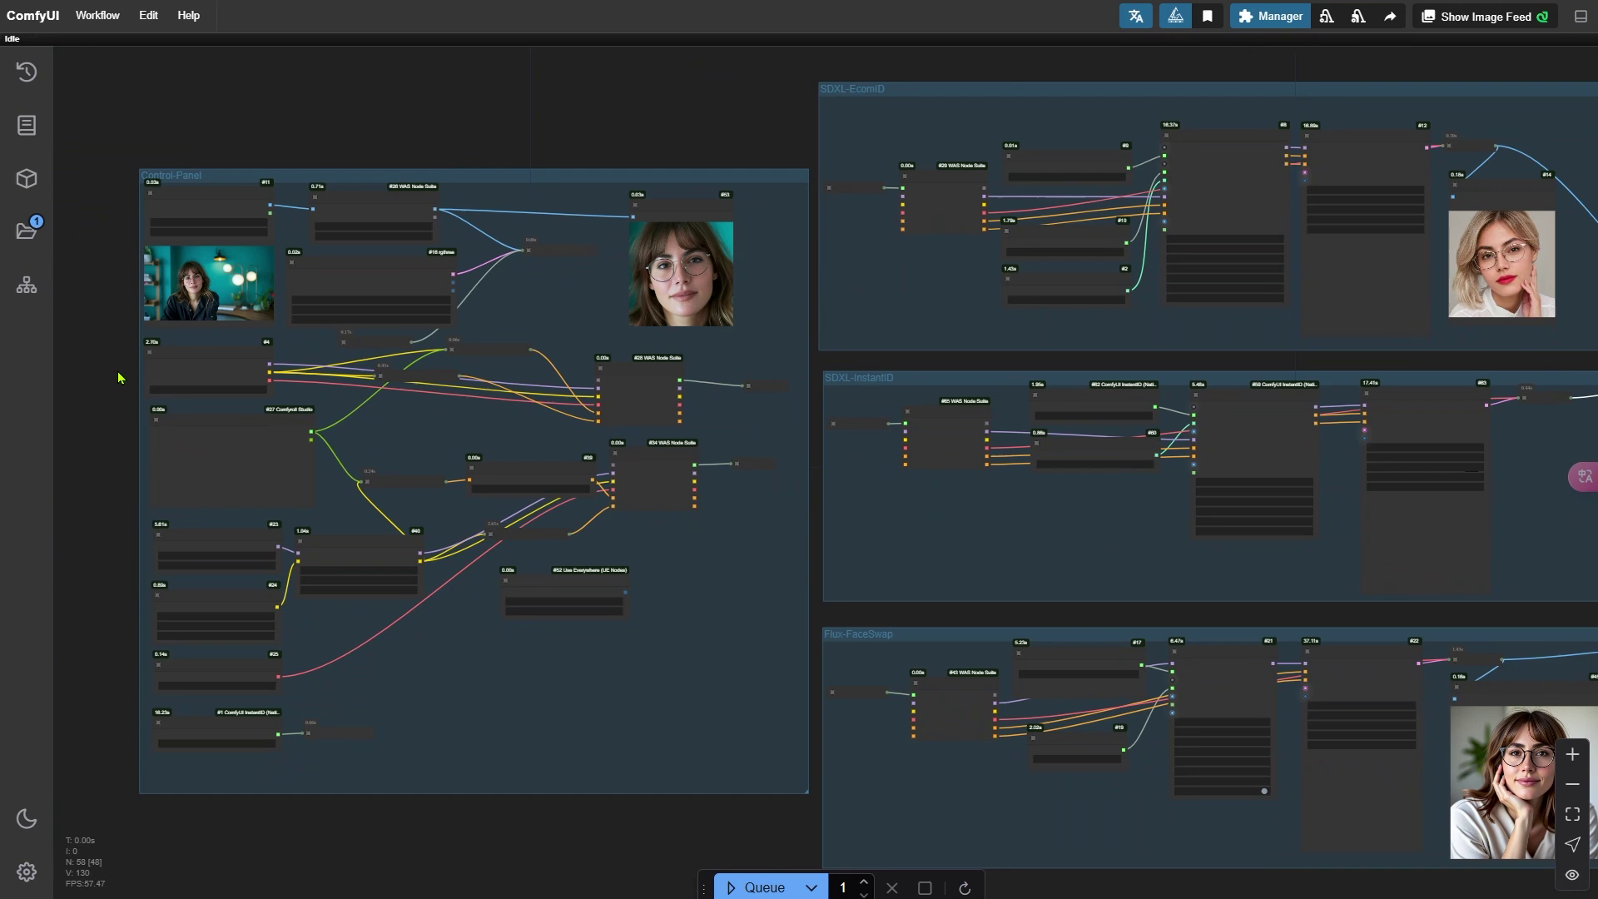
scroll(98, 308, "up", 1)
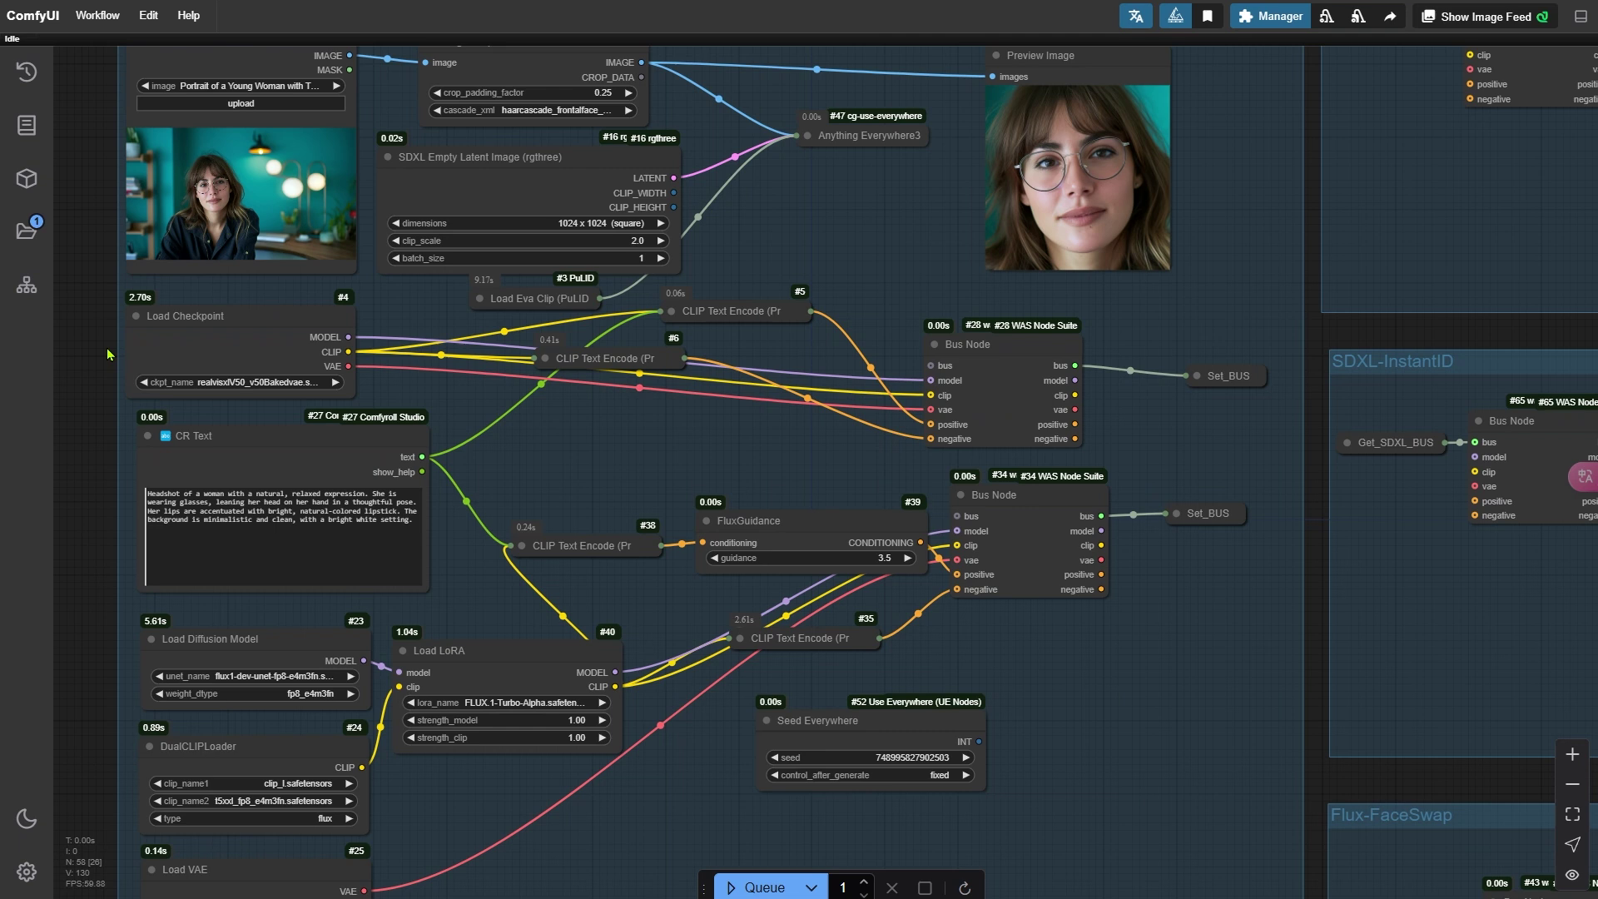
left_click(474, 186)
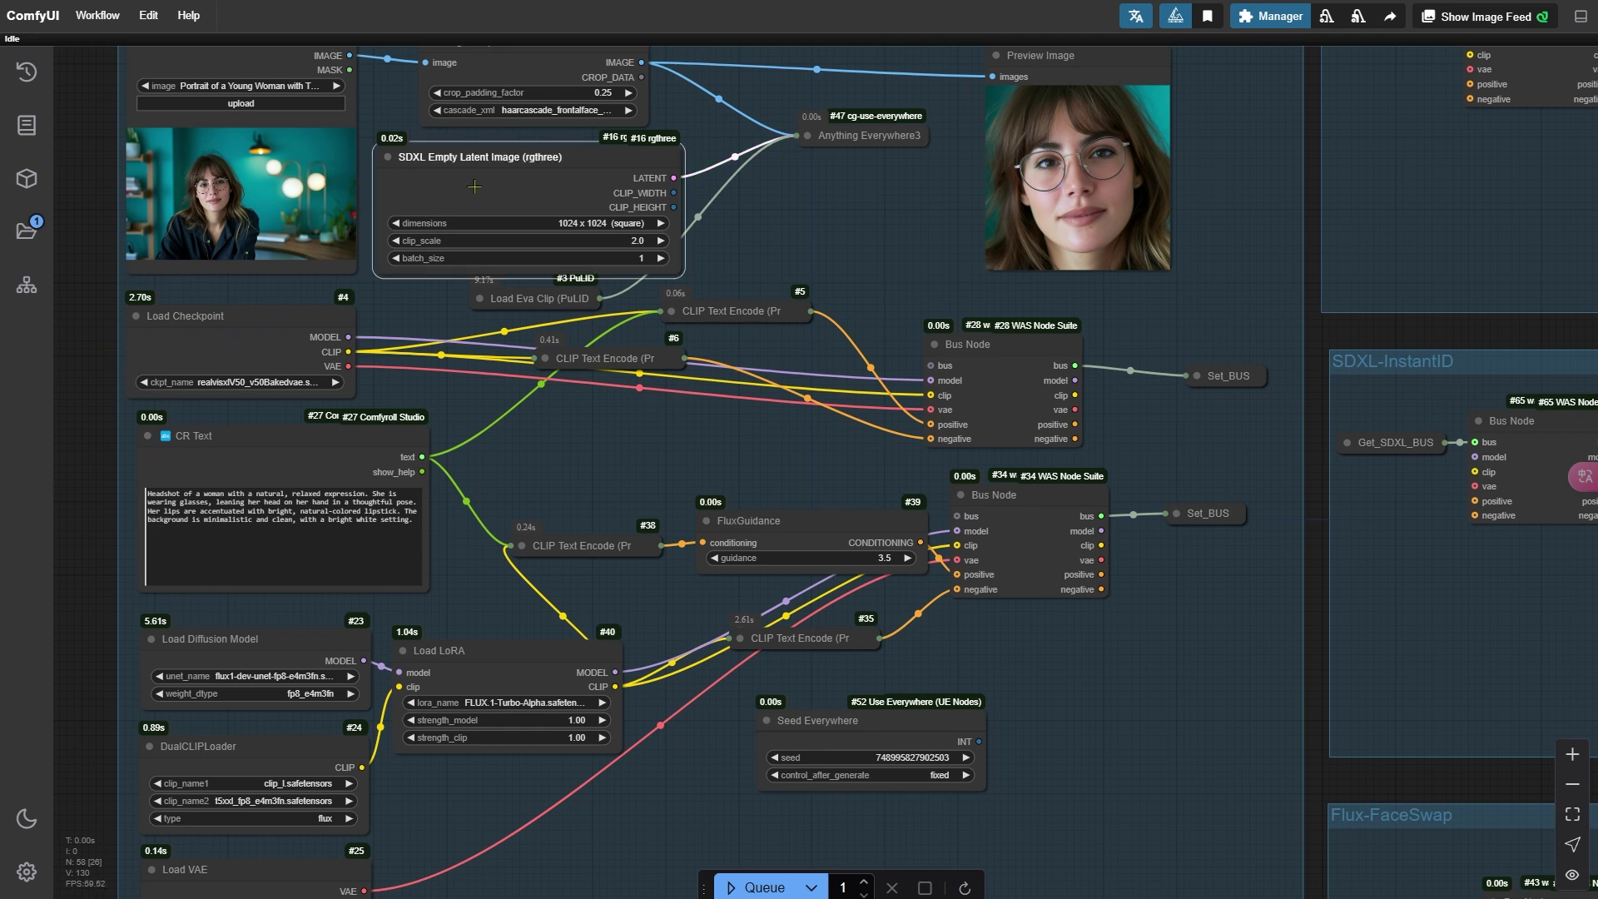
left_click(295, 327)
left_click(296, 455)
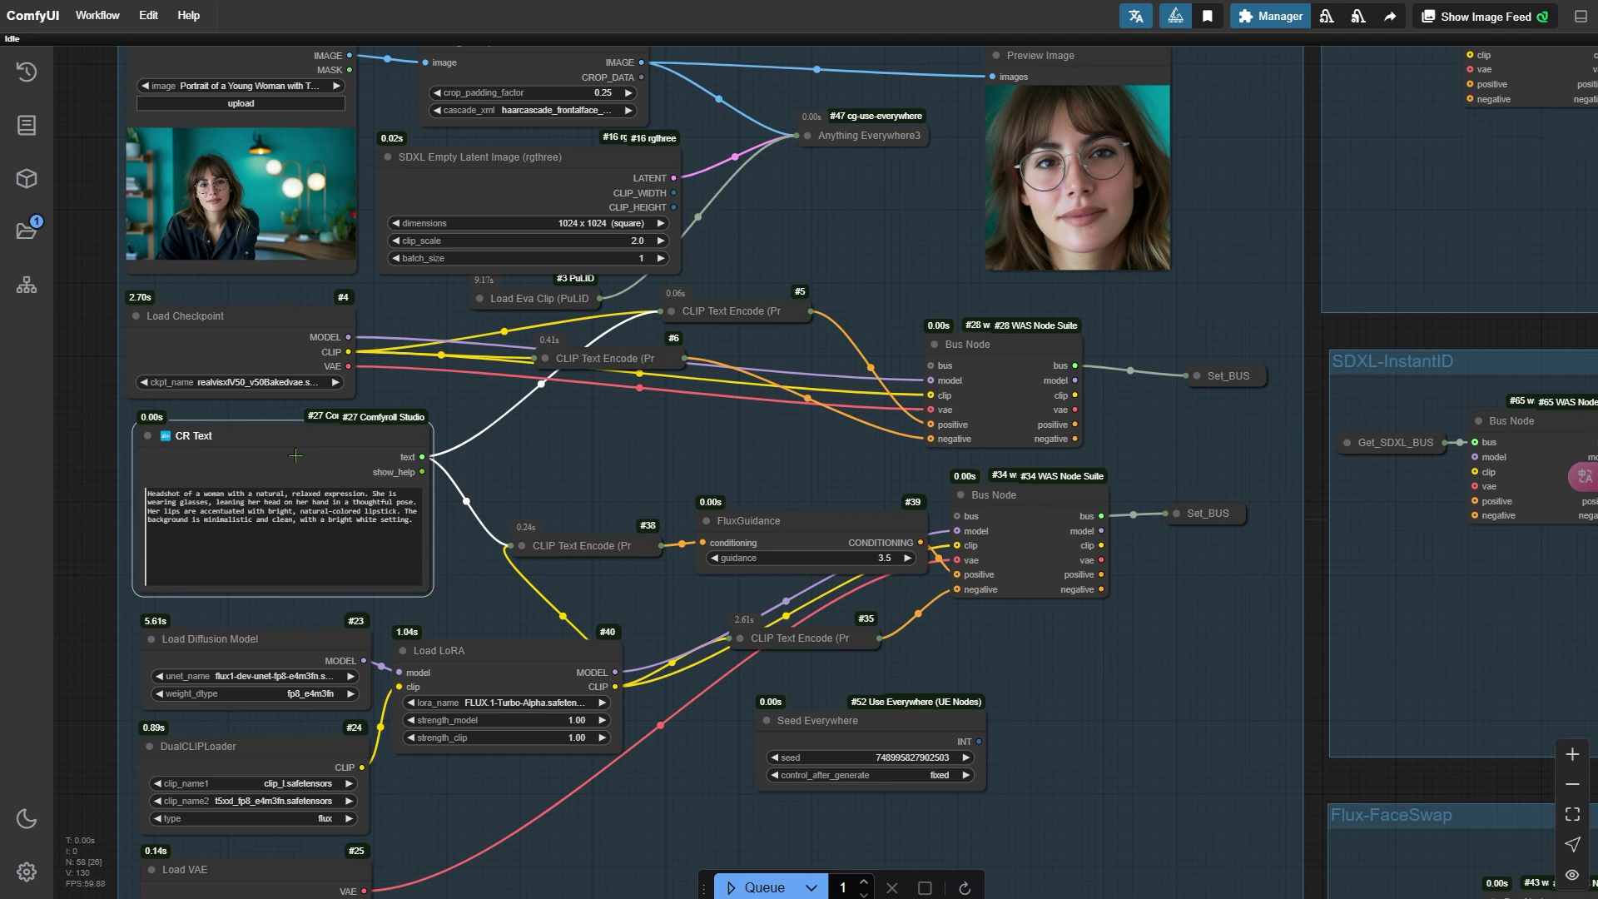
left_click(1009, 353)
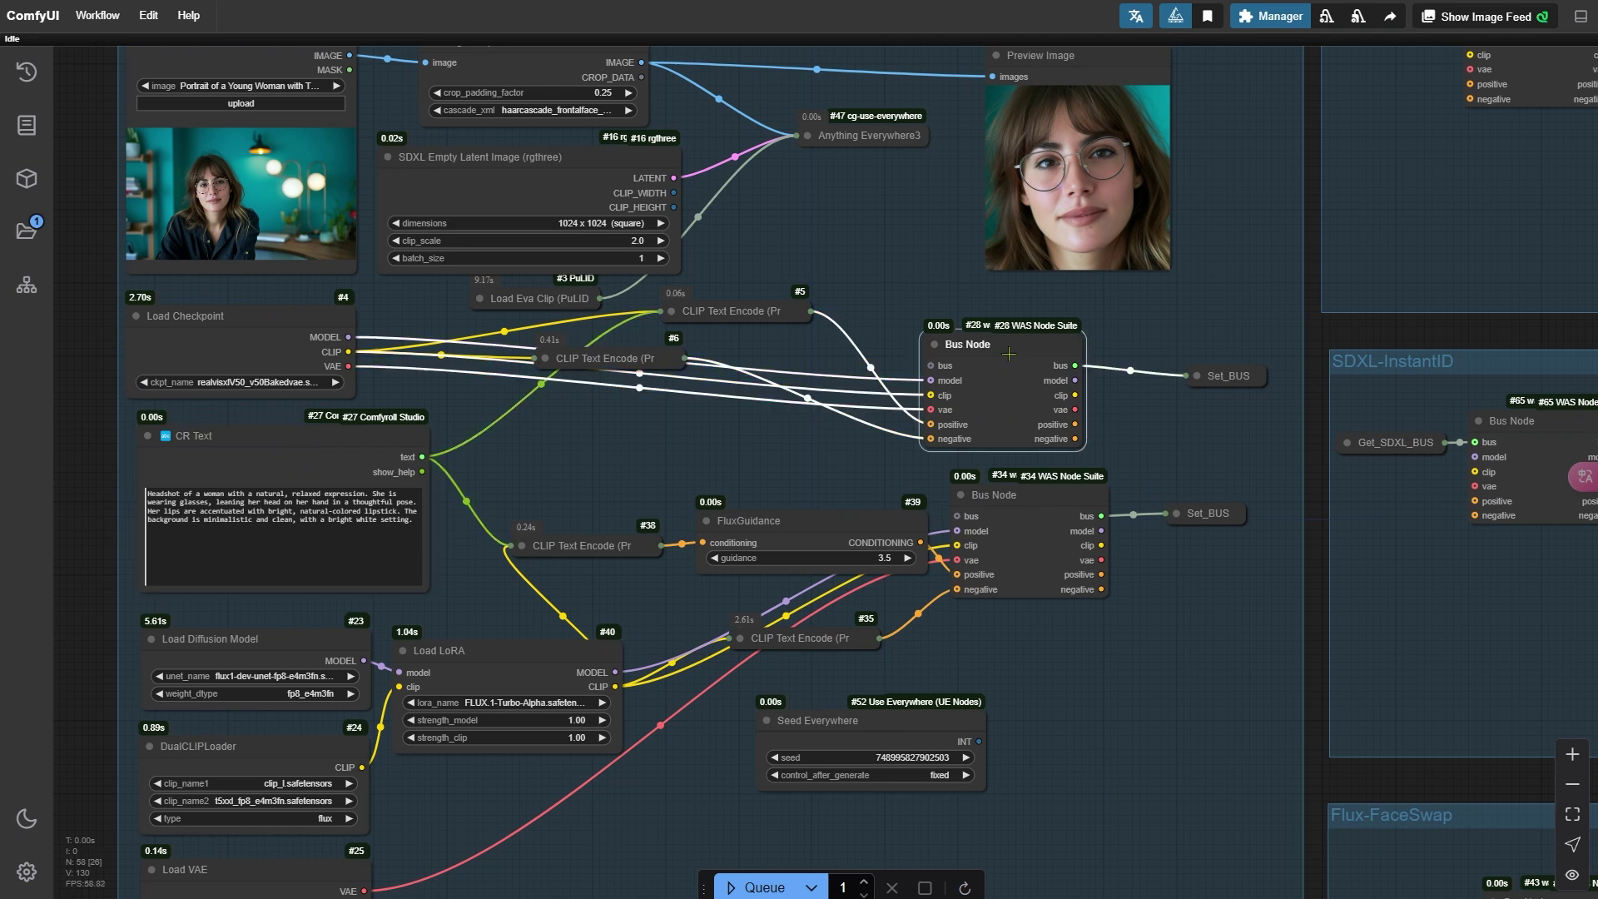
left_click(882, 144)
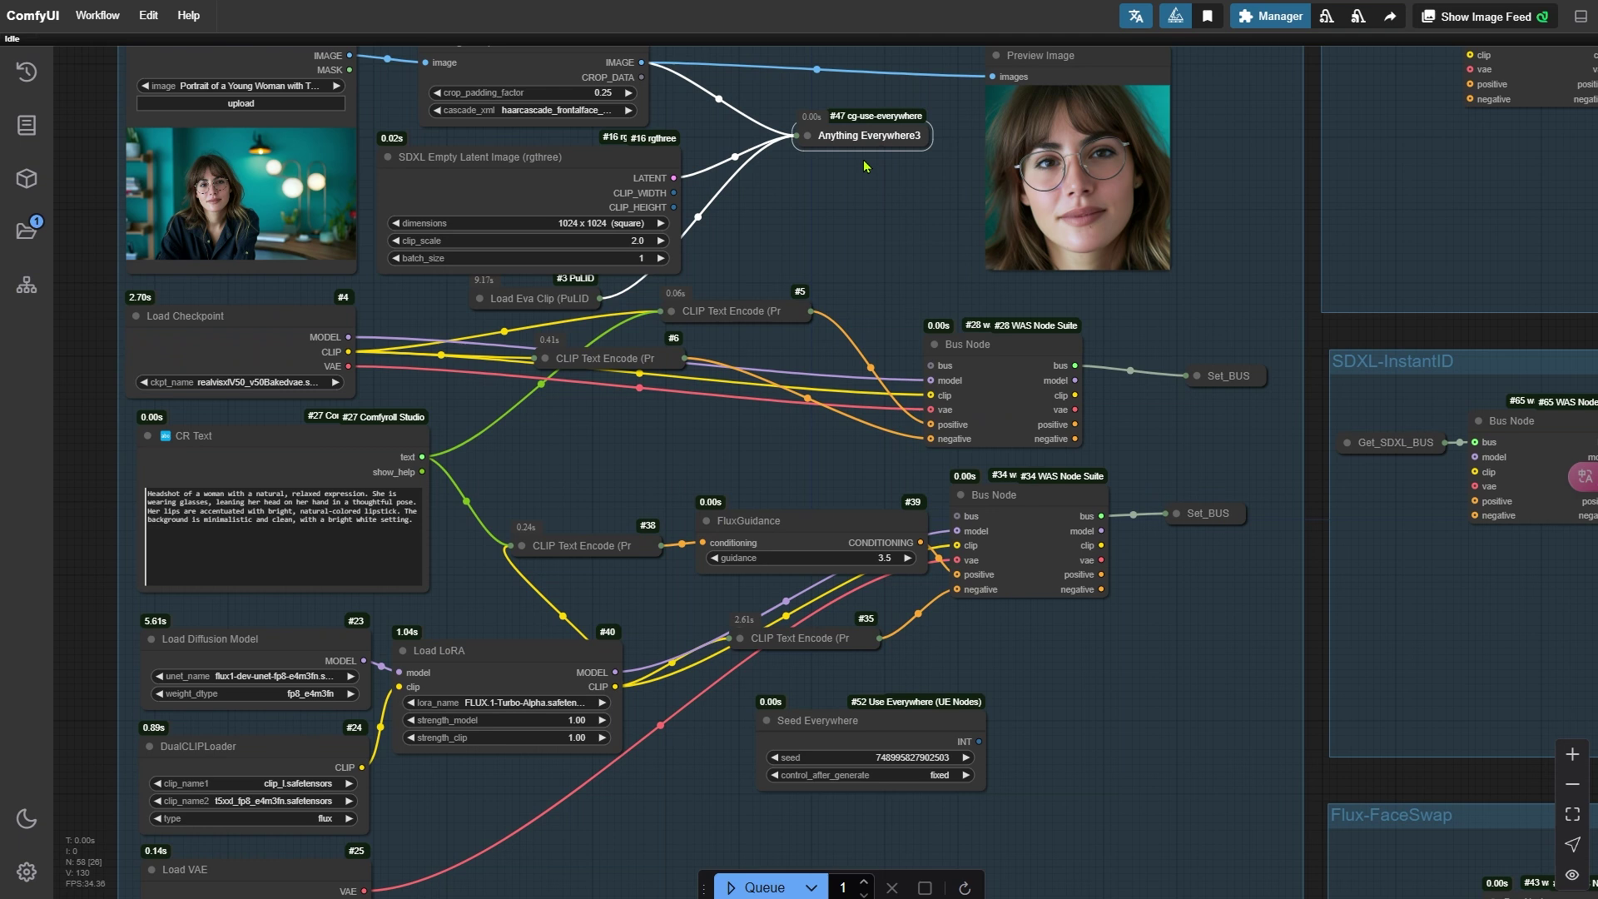
left_click(589, 297)
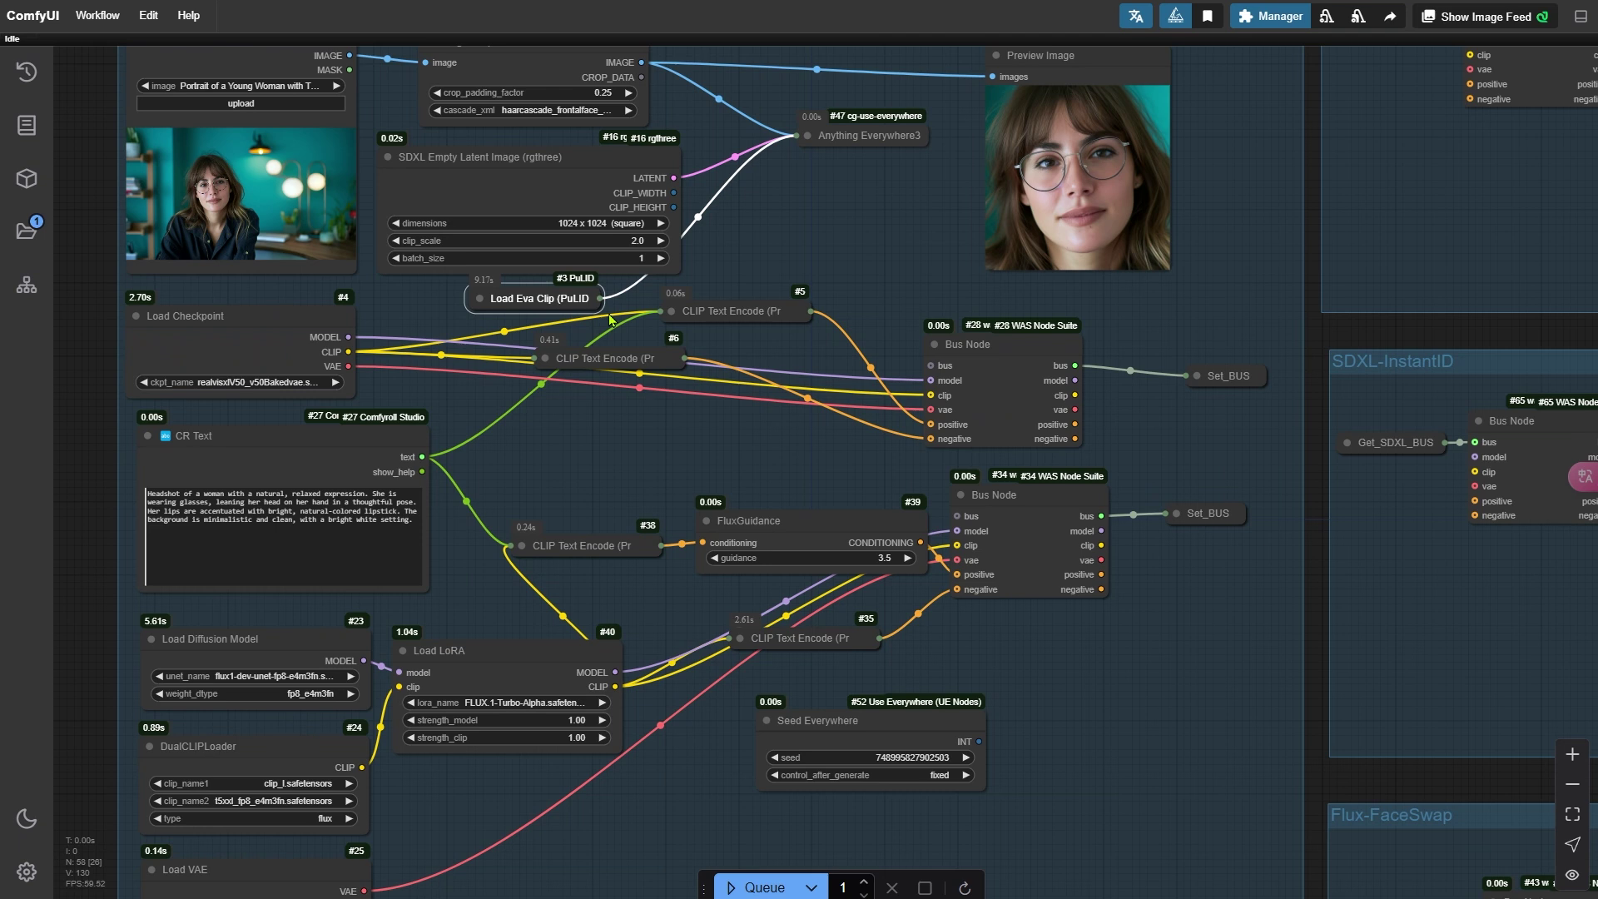
Step: Inspect the Load InstantID Model and Seed Everywhere nodes in the Control-Panel group
scroll(783, 372, "down", 2)
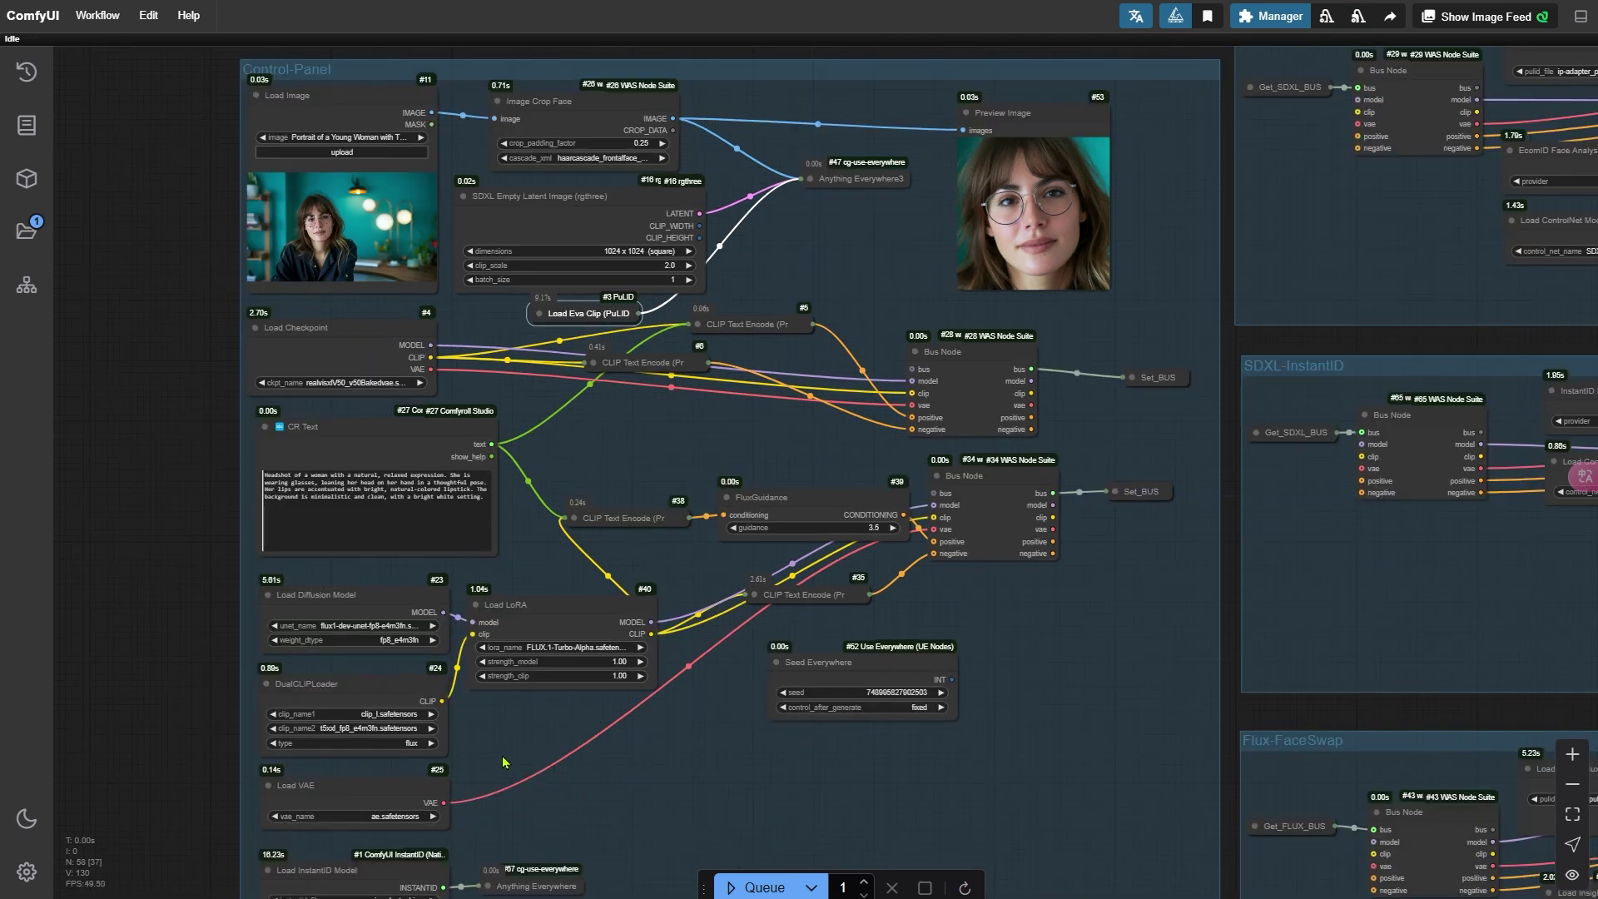
left_click_drag(504, 760, 526, 536)
scroll(541, 655, "up", 5)
left_click(267, 687)
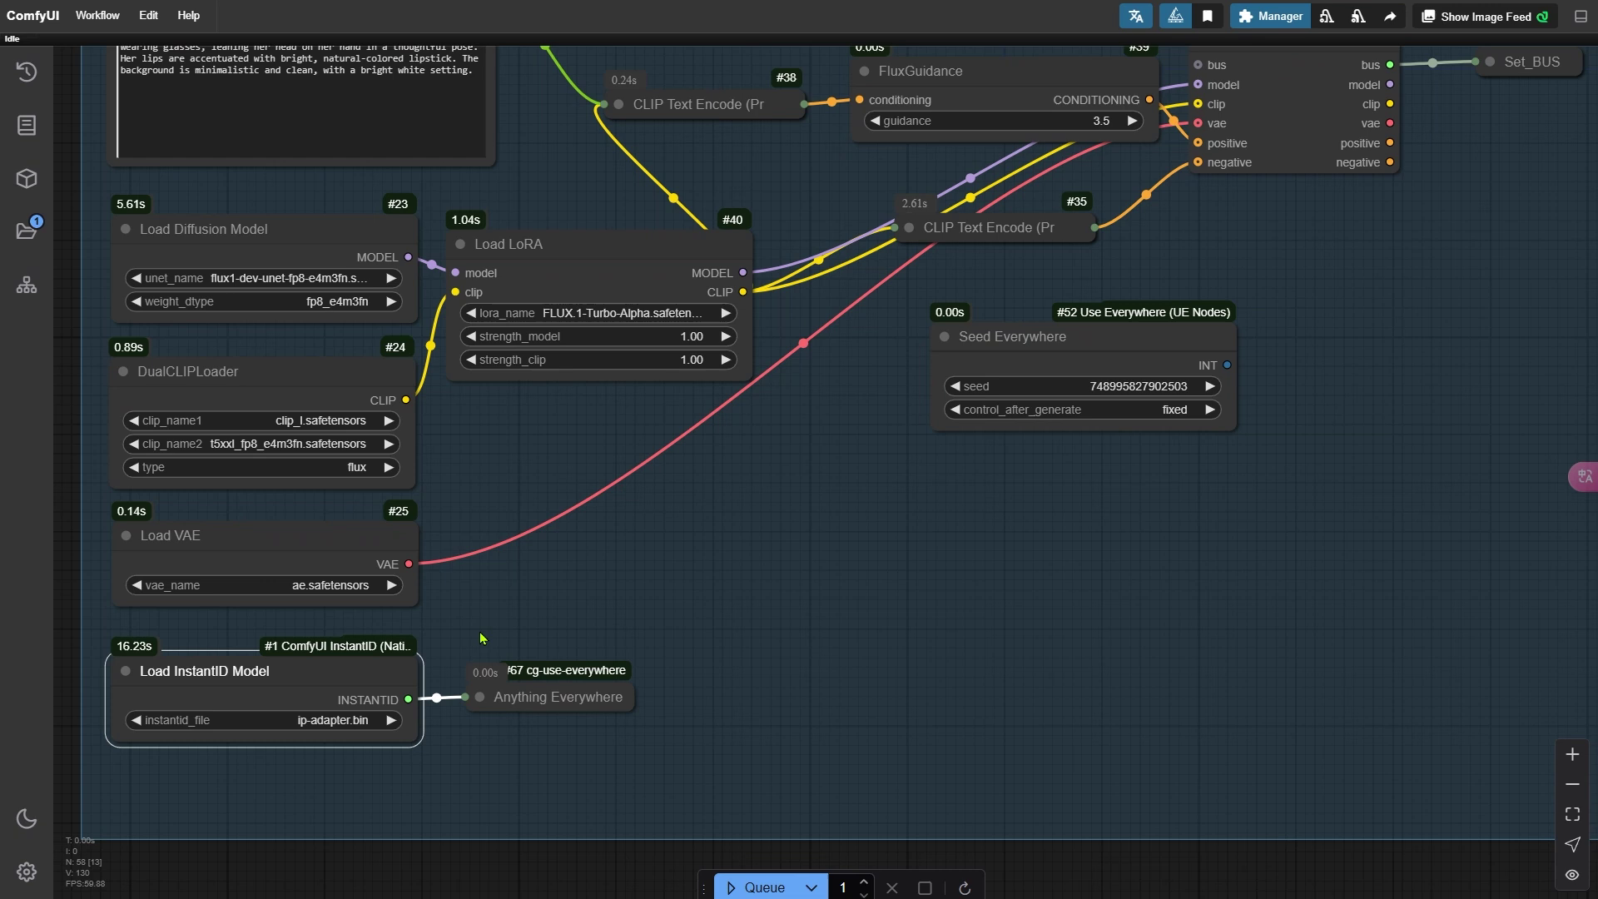
left_click_drag(956, 500, 785, 557)
scroll(785, 557, "up", 1)
left_click(820, 435)
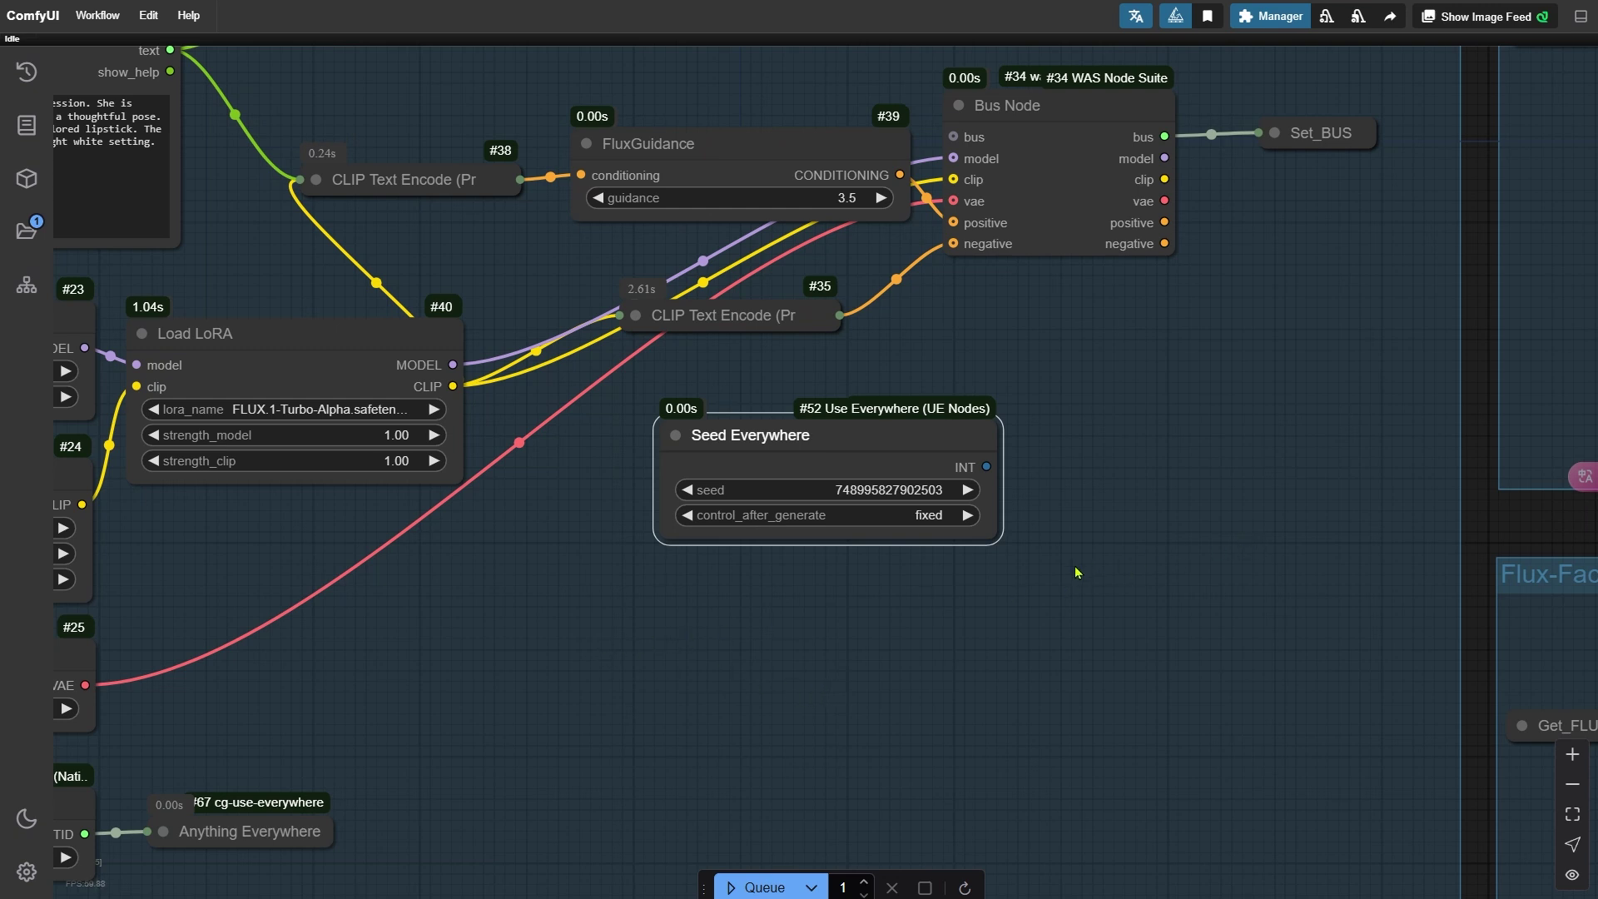
Step: Examine the SDXL-EcomID group and select its Load ControlNet Model node
scroll(992, 616, "down", 10)
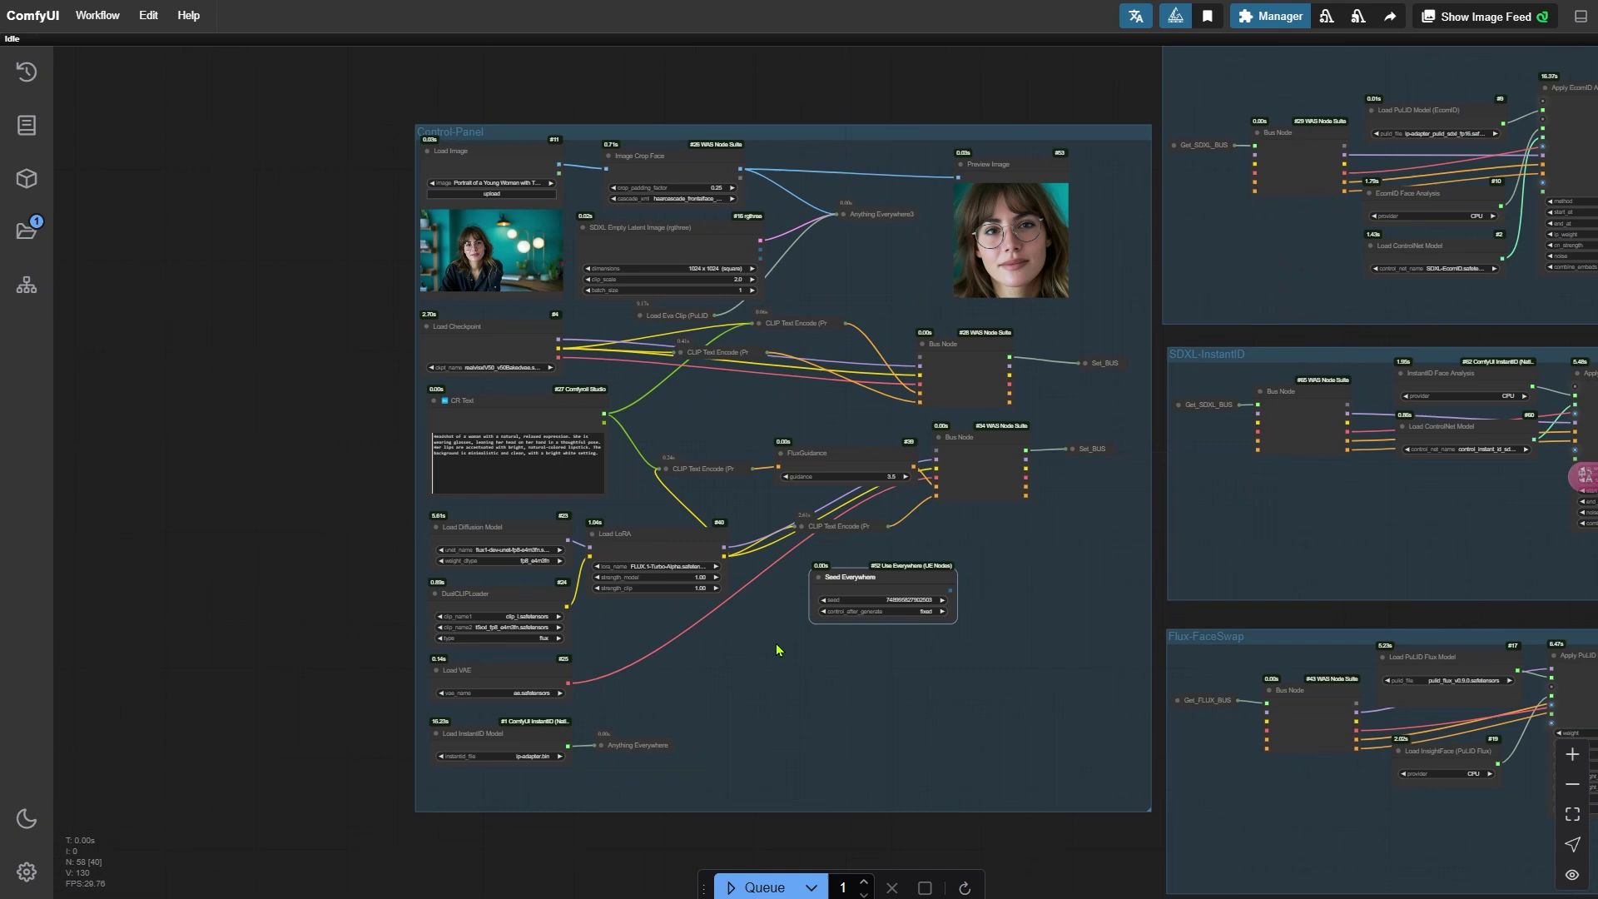
scroll(1282, 580, "up", 3)
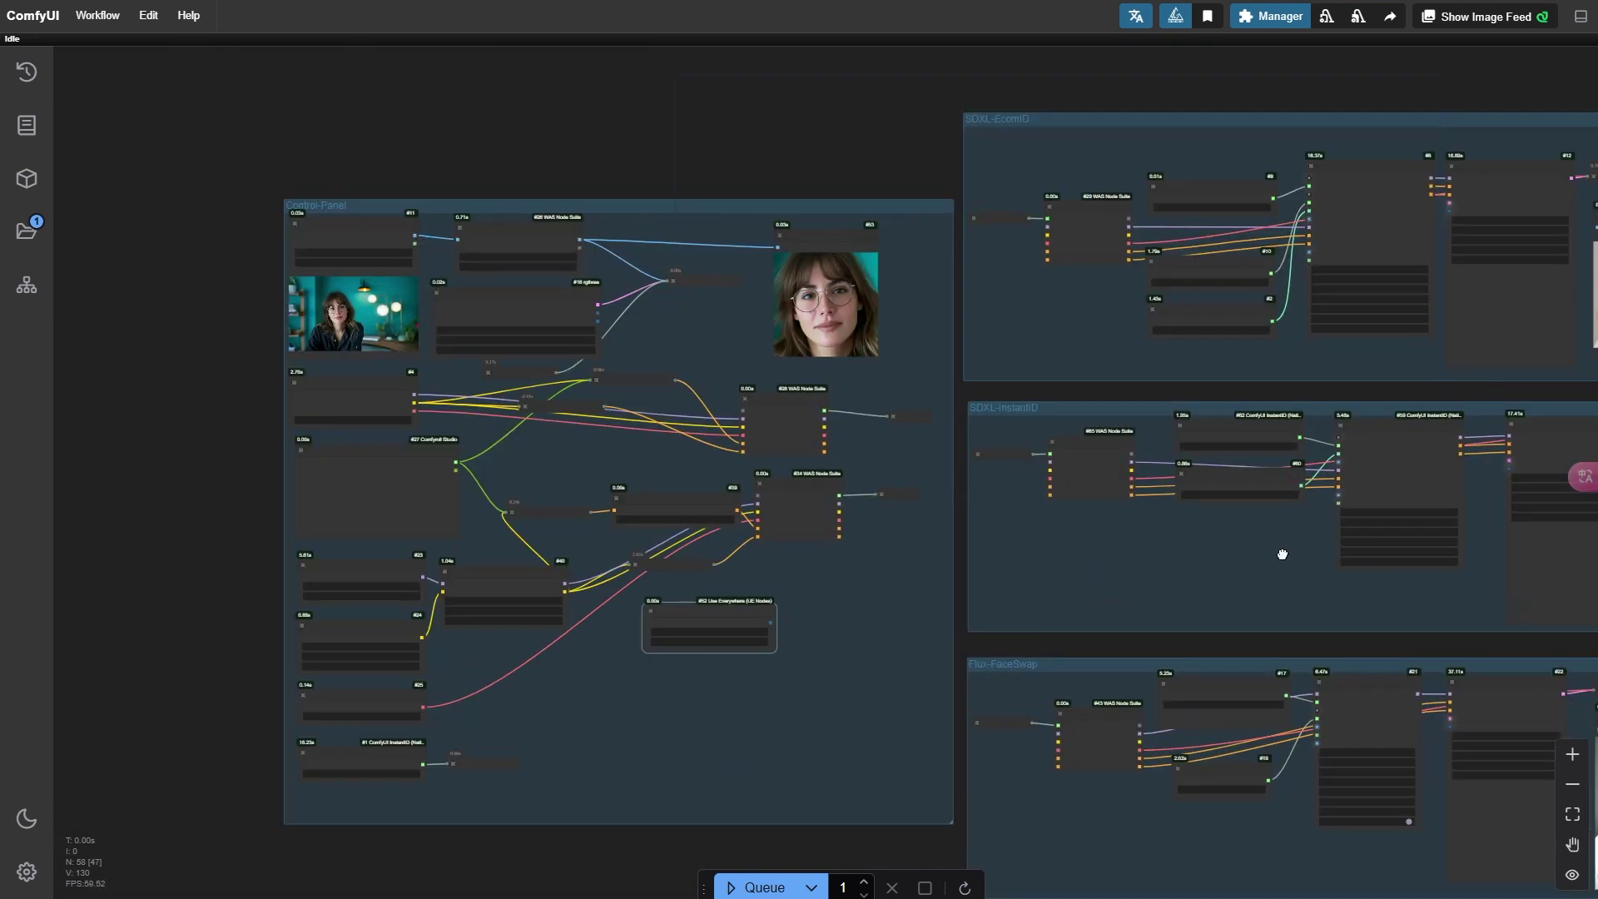
left_click_drag(1281, 553, 640, 664)
scroll(650, 531, "up", 5)
scroll(648, 485, "up", 2)
left_click_drag(628, 500, 734, 600)
scroll(731, 603, "up", 1)
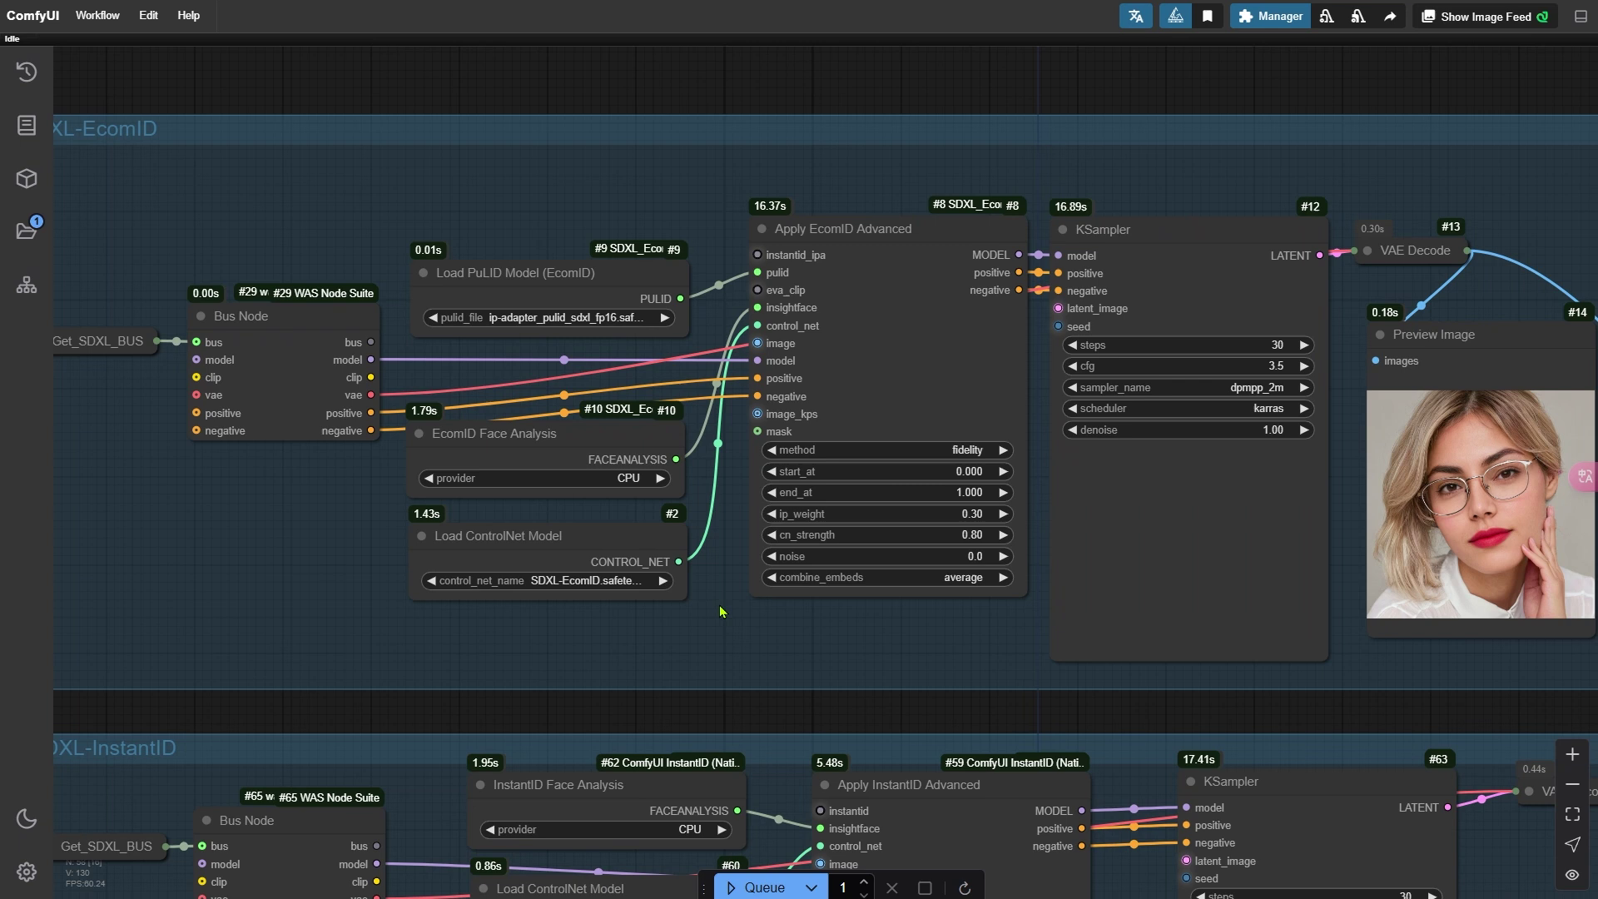
left_click(592, 557)
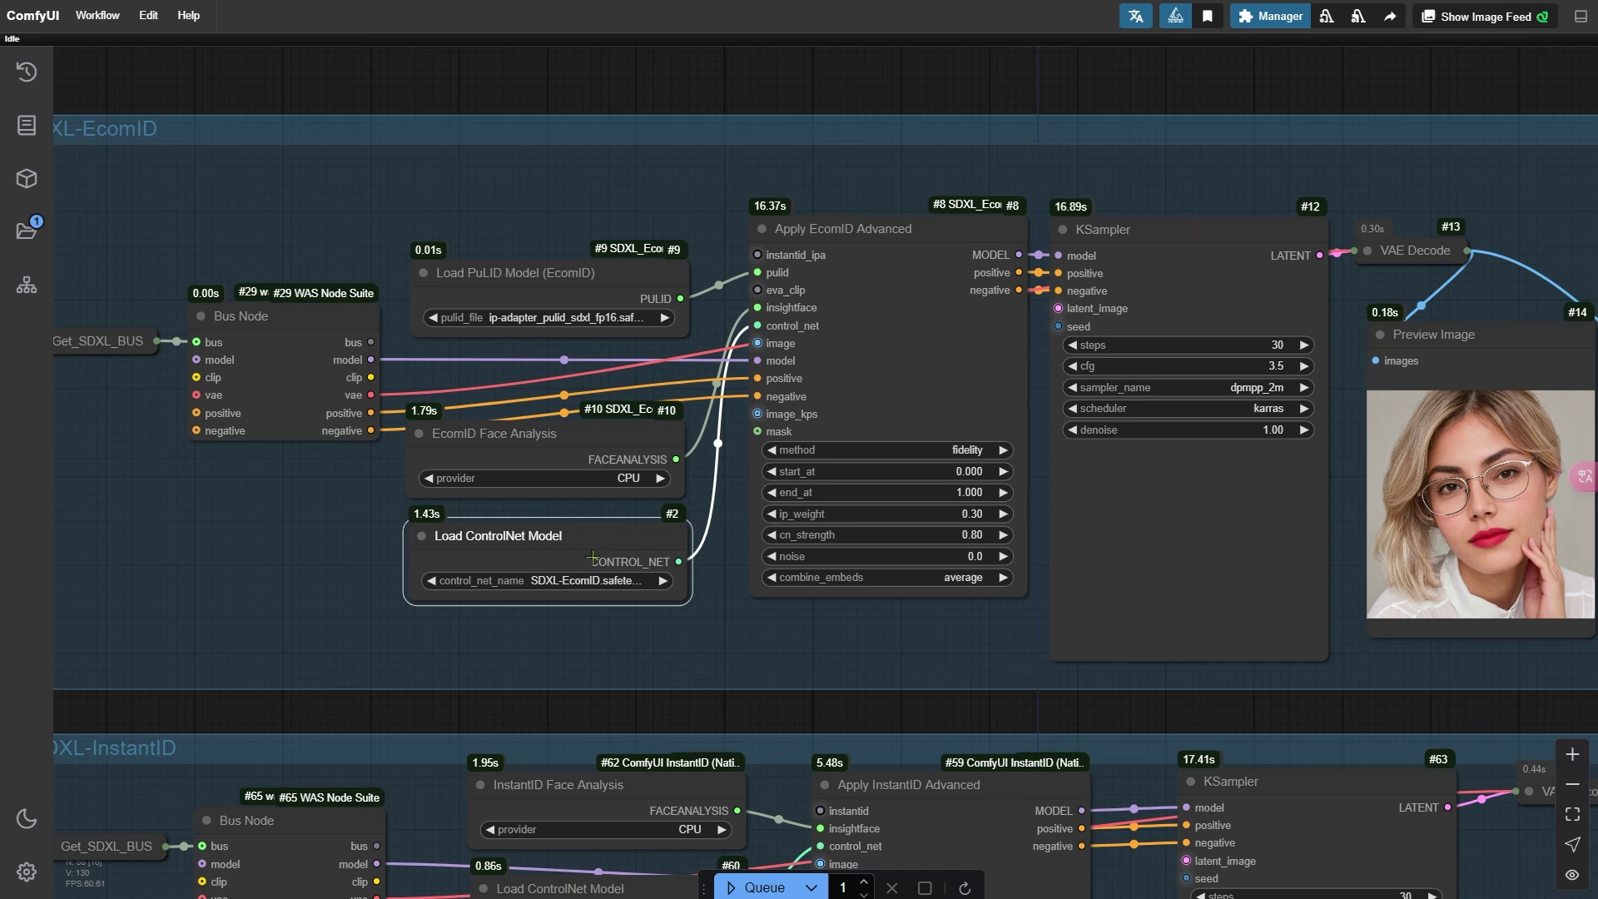
Step: Review the node chains of the SDXL-InstantID and Flux-FaceSwap groups
scroll(735, 659, "down", 10)
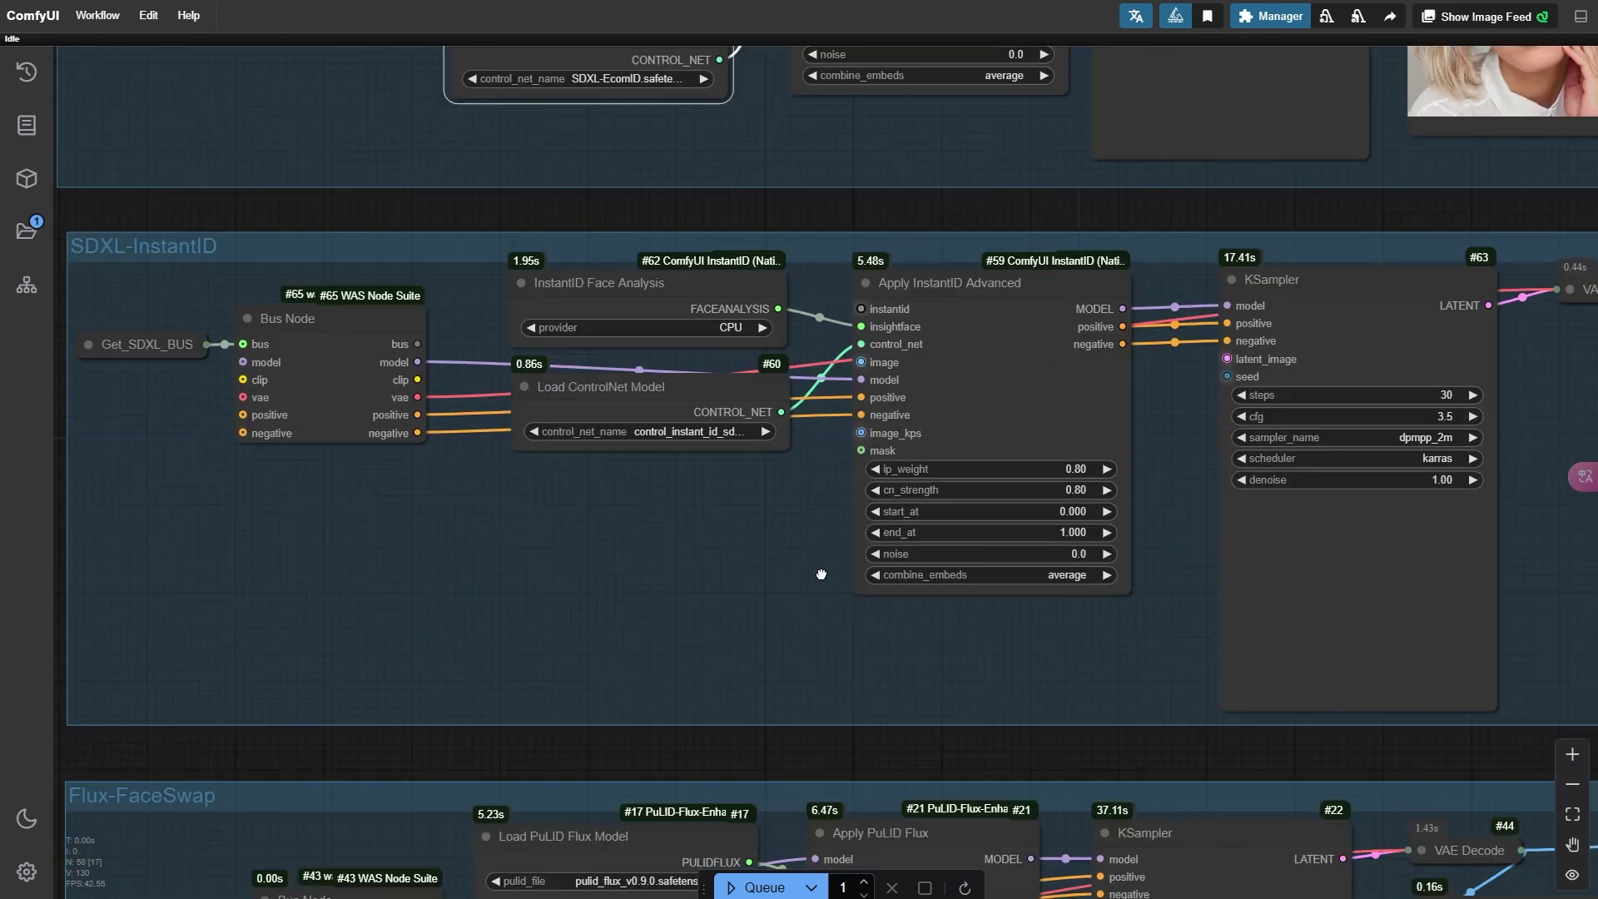
scroll(676, 667, "down", 2)
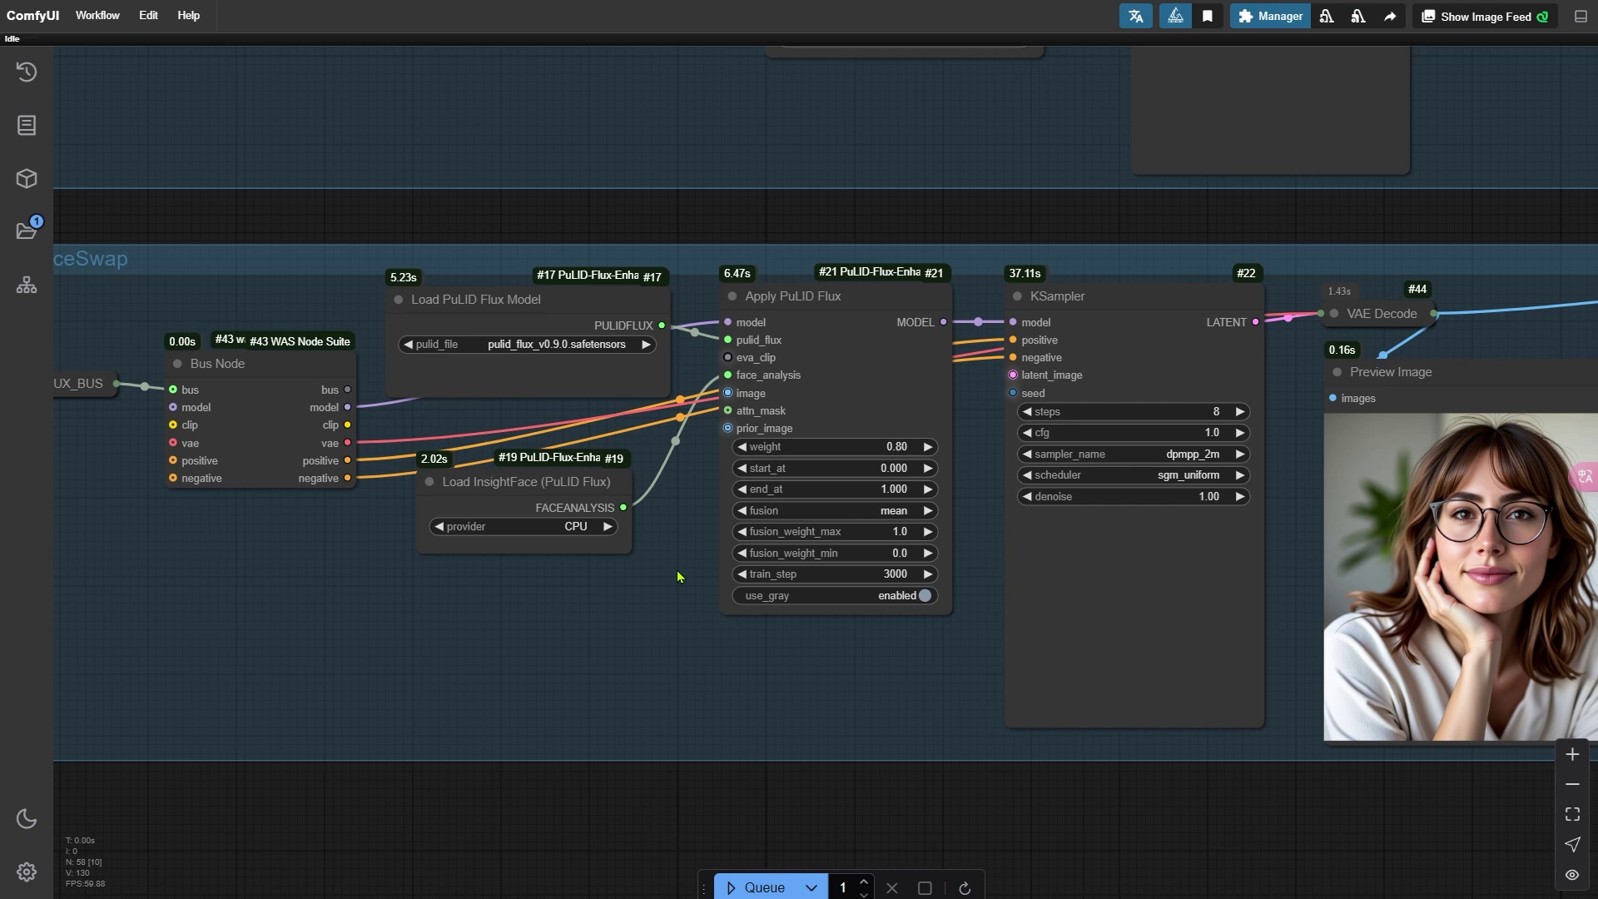
key("space")
left_click_drag(785, 543, 356, 607)
scroll(371, 626, "down", 7)
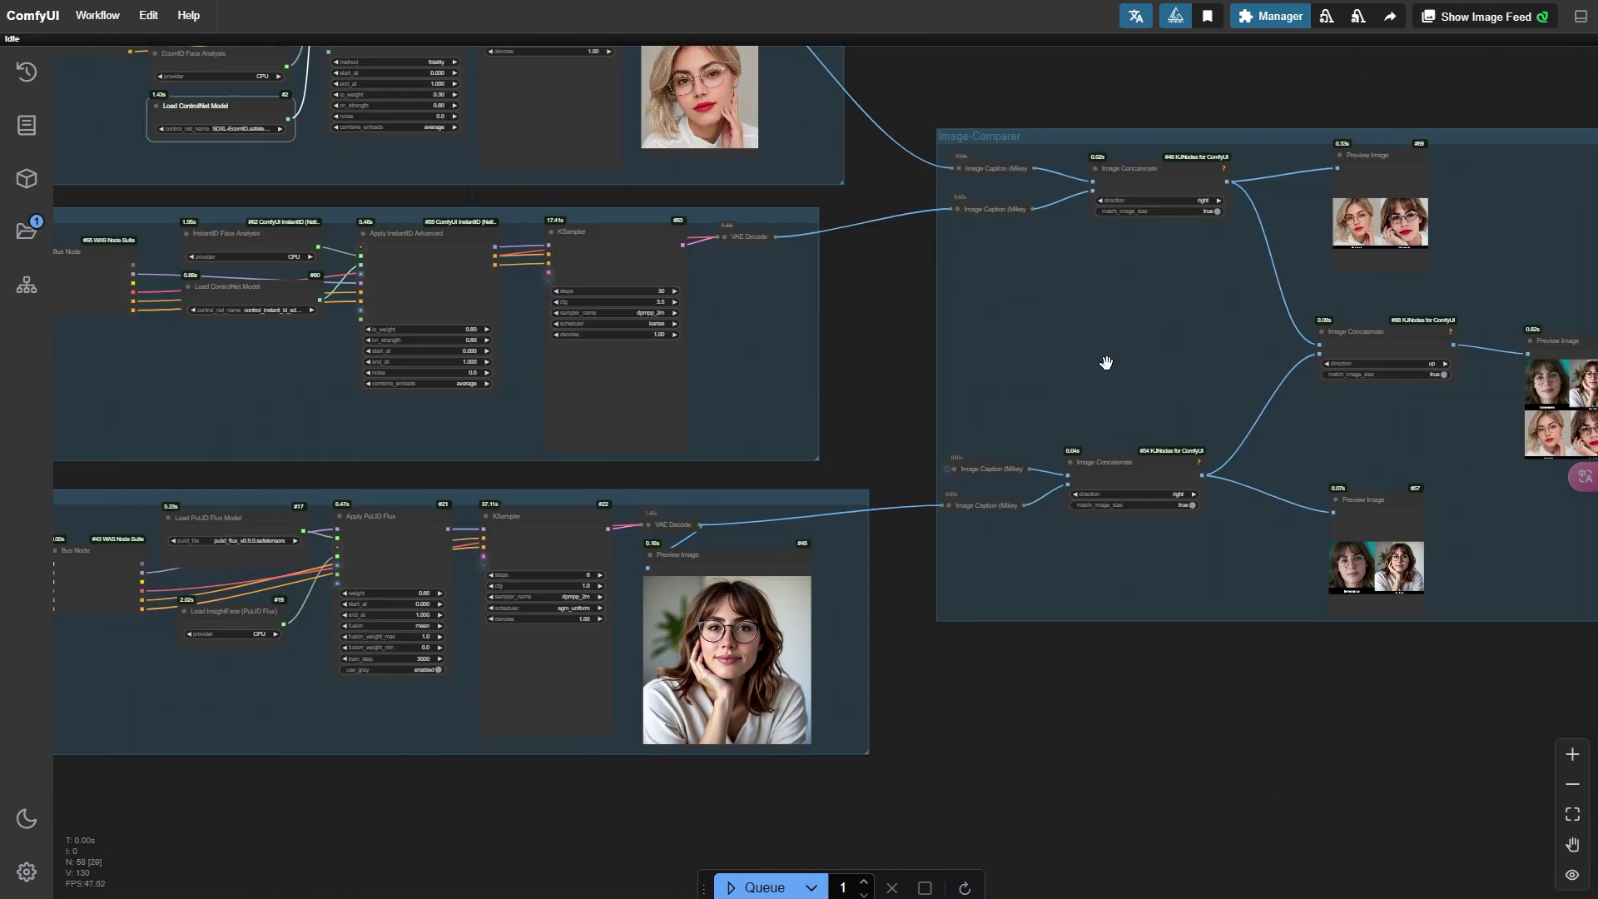
Step: Examine how the Image-Comparer group concatenates the captioned results into preview images
left_click_drag(1107, 364, 608, 516)
scroll(608, 517, "up", 1)
scroll(608, 517, "up", 4)
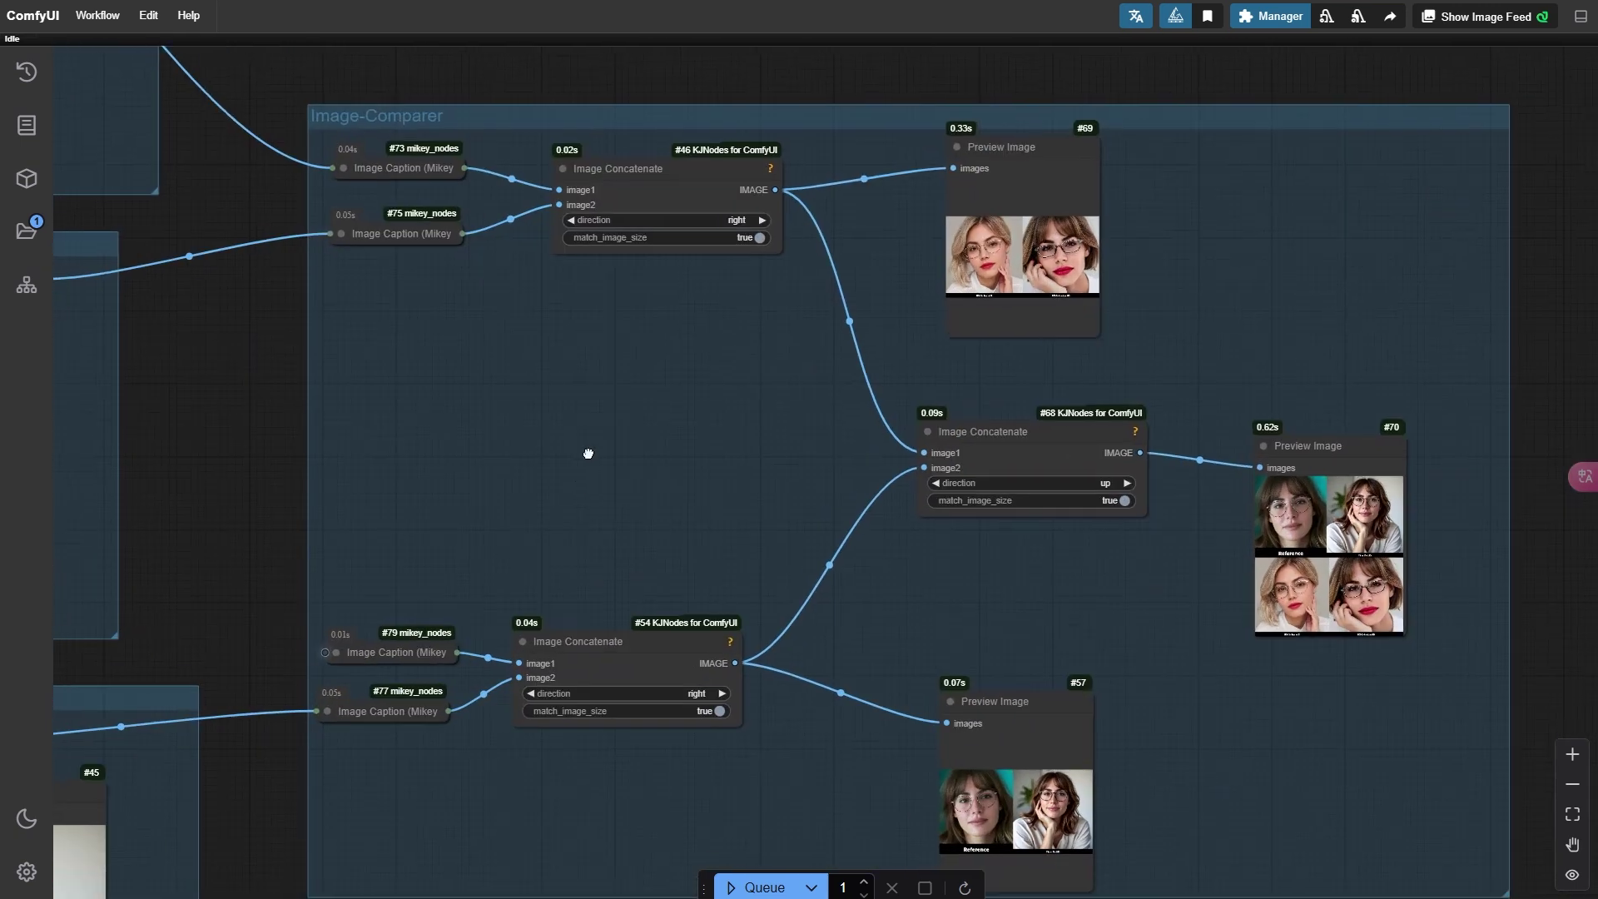
left_click_drag(586, 451, 587, 452)
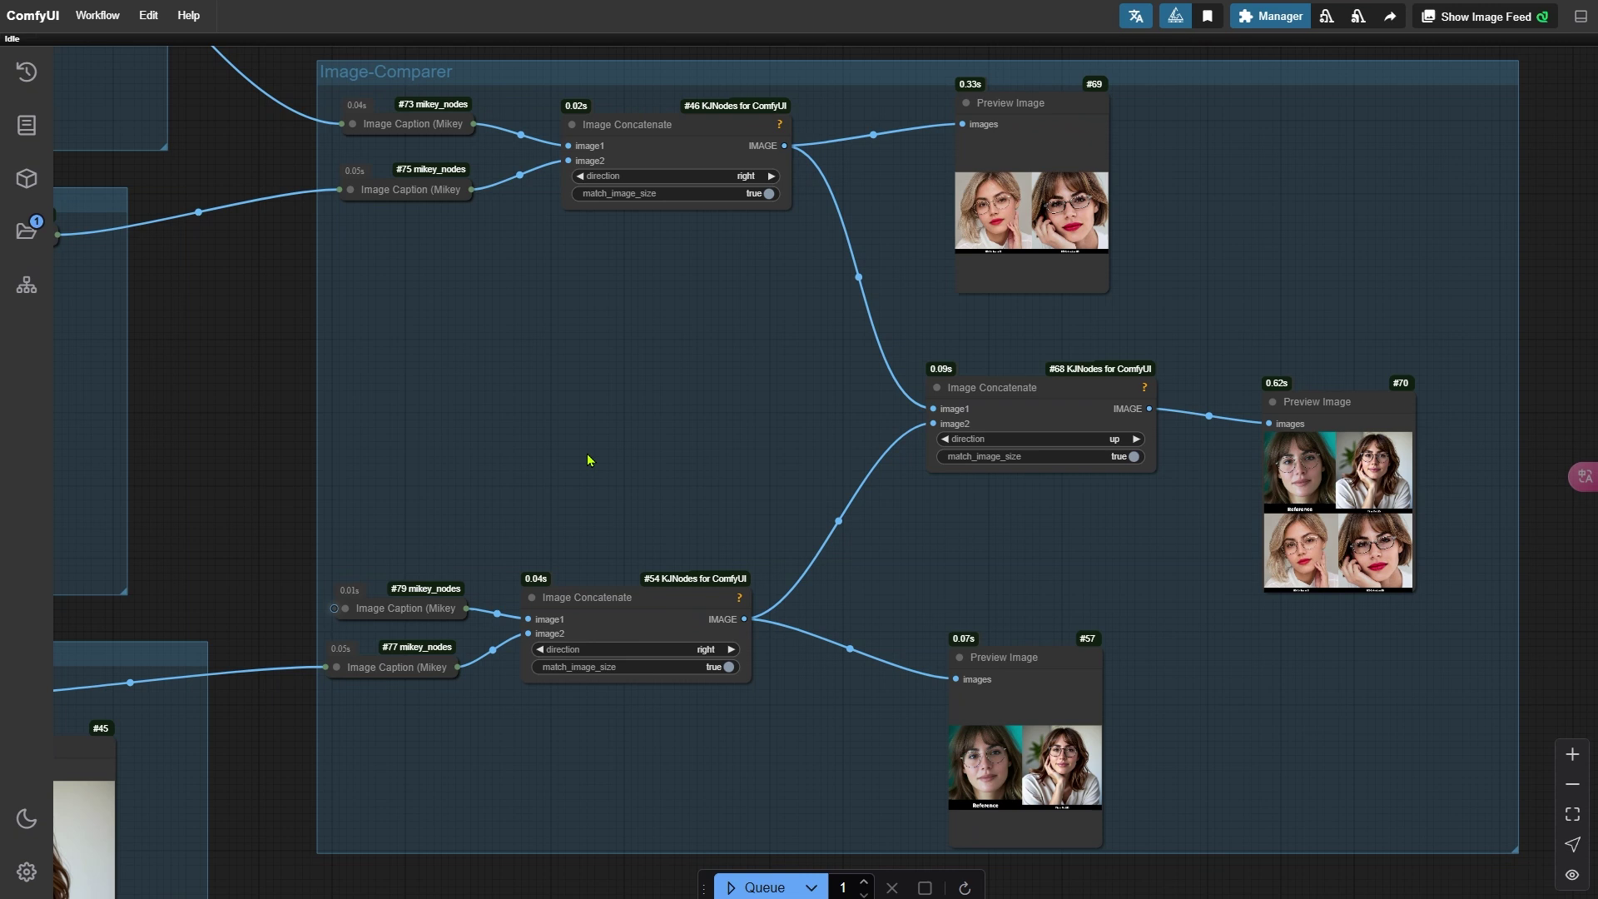
Step: Expand the SDXL-InstantID Image Caption node and inspect its font path, keeping the existing value
left_click(351, 190)
scroll(310, 202, "up", 9)
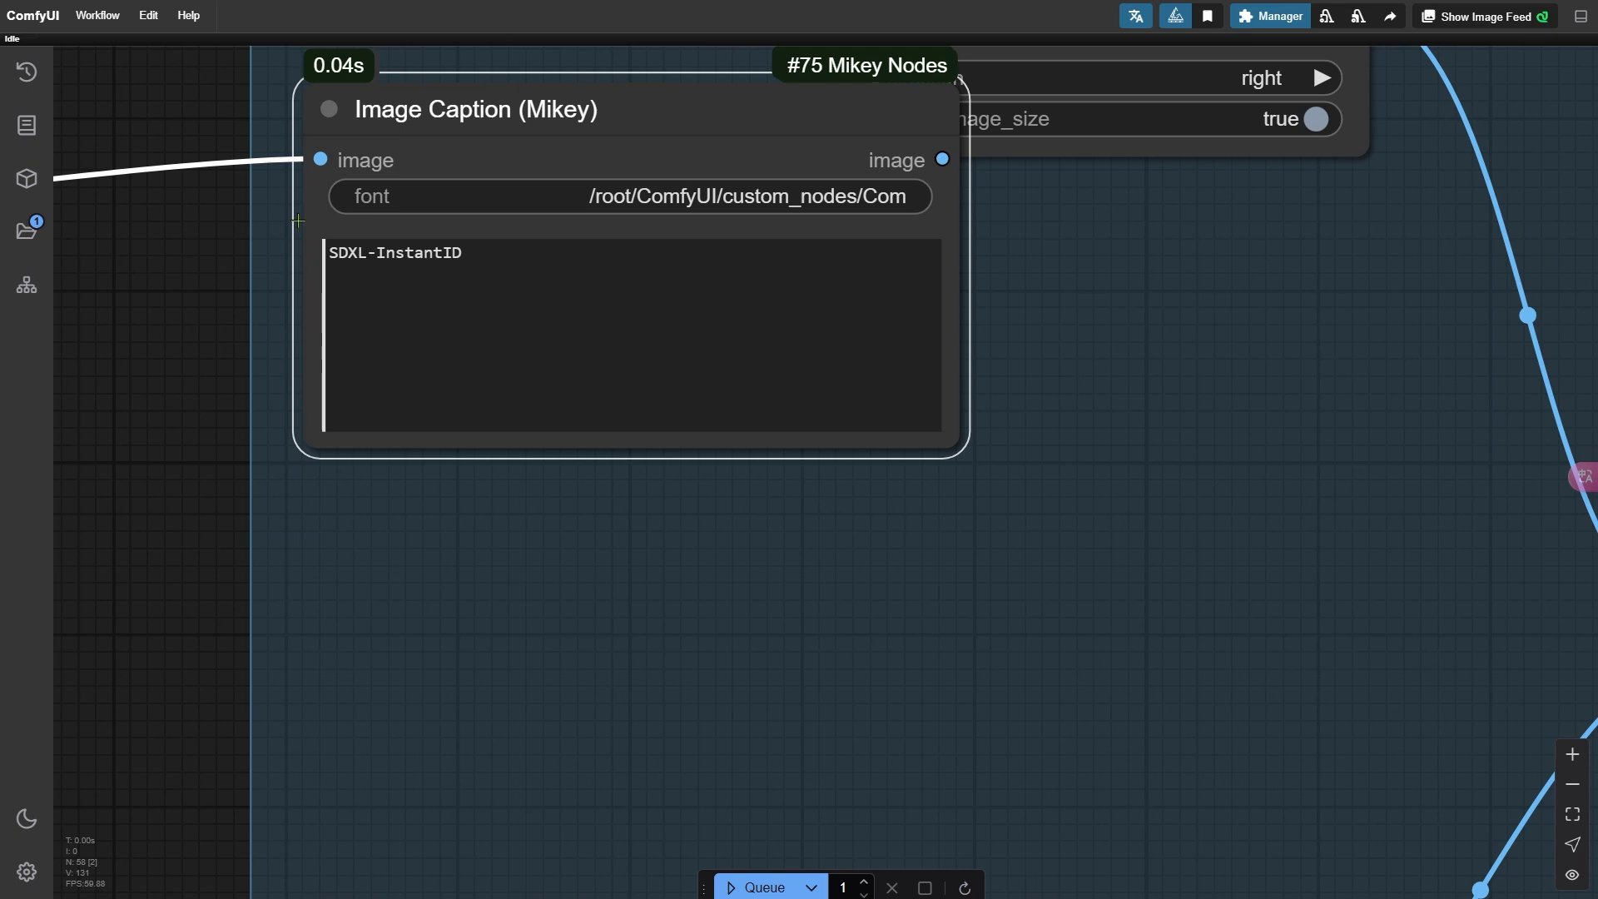
left_click(691, 200)
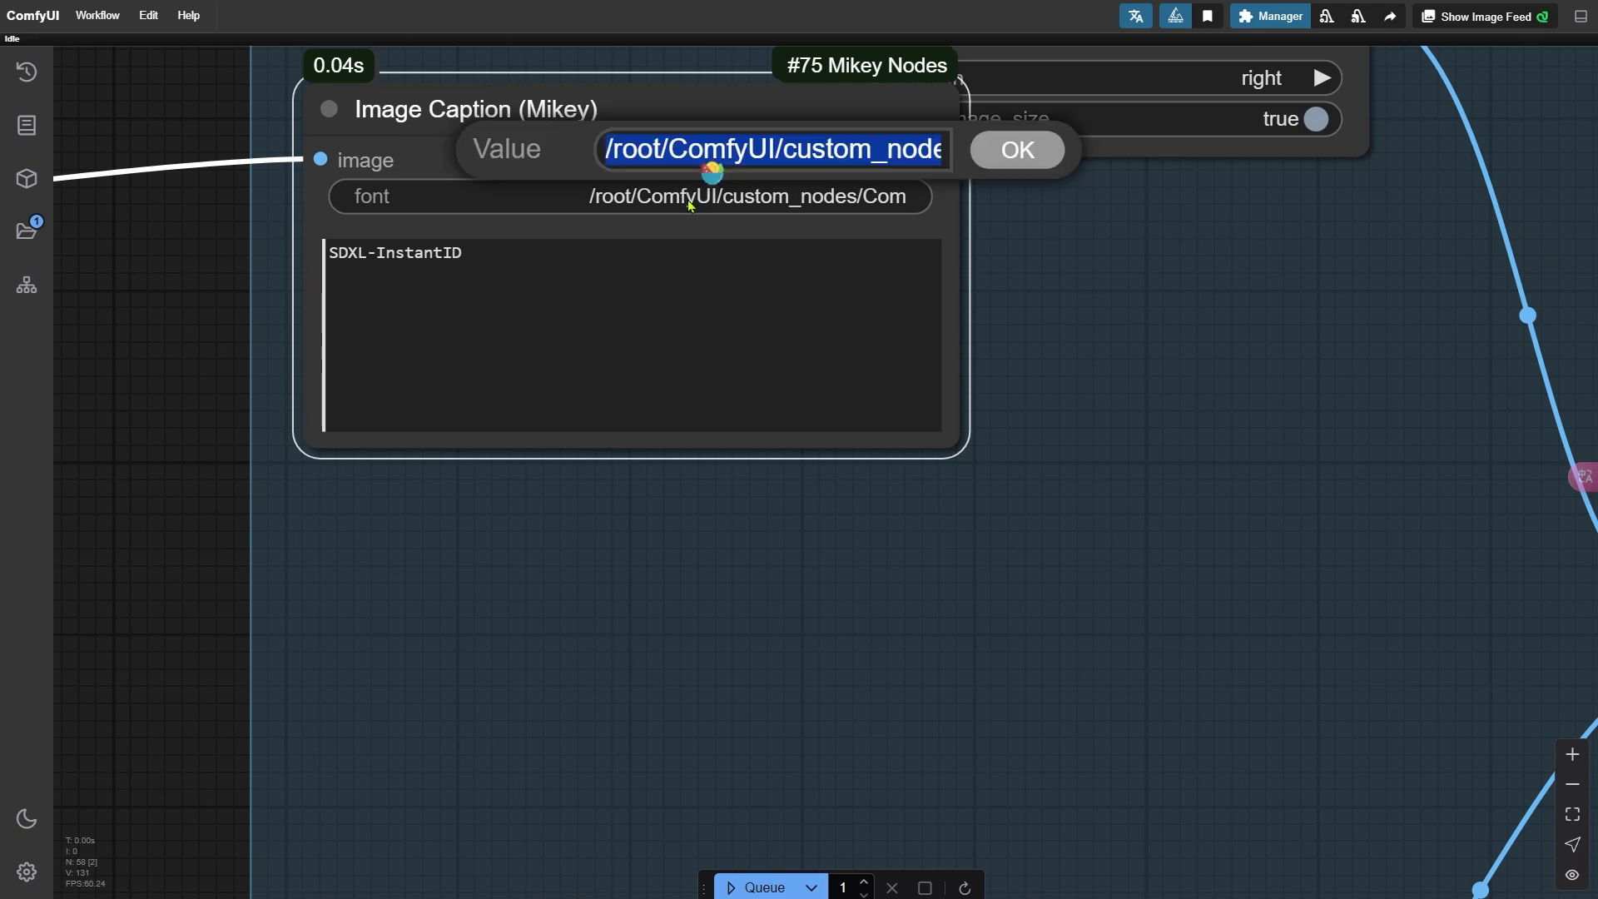
left_click(1017, 158)
scroll(350, 391, "down", 7)
left_click_drag(740, 540, 532, 435)
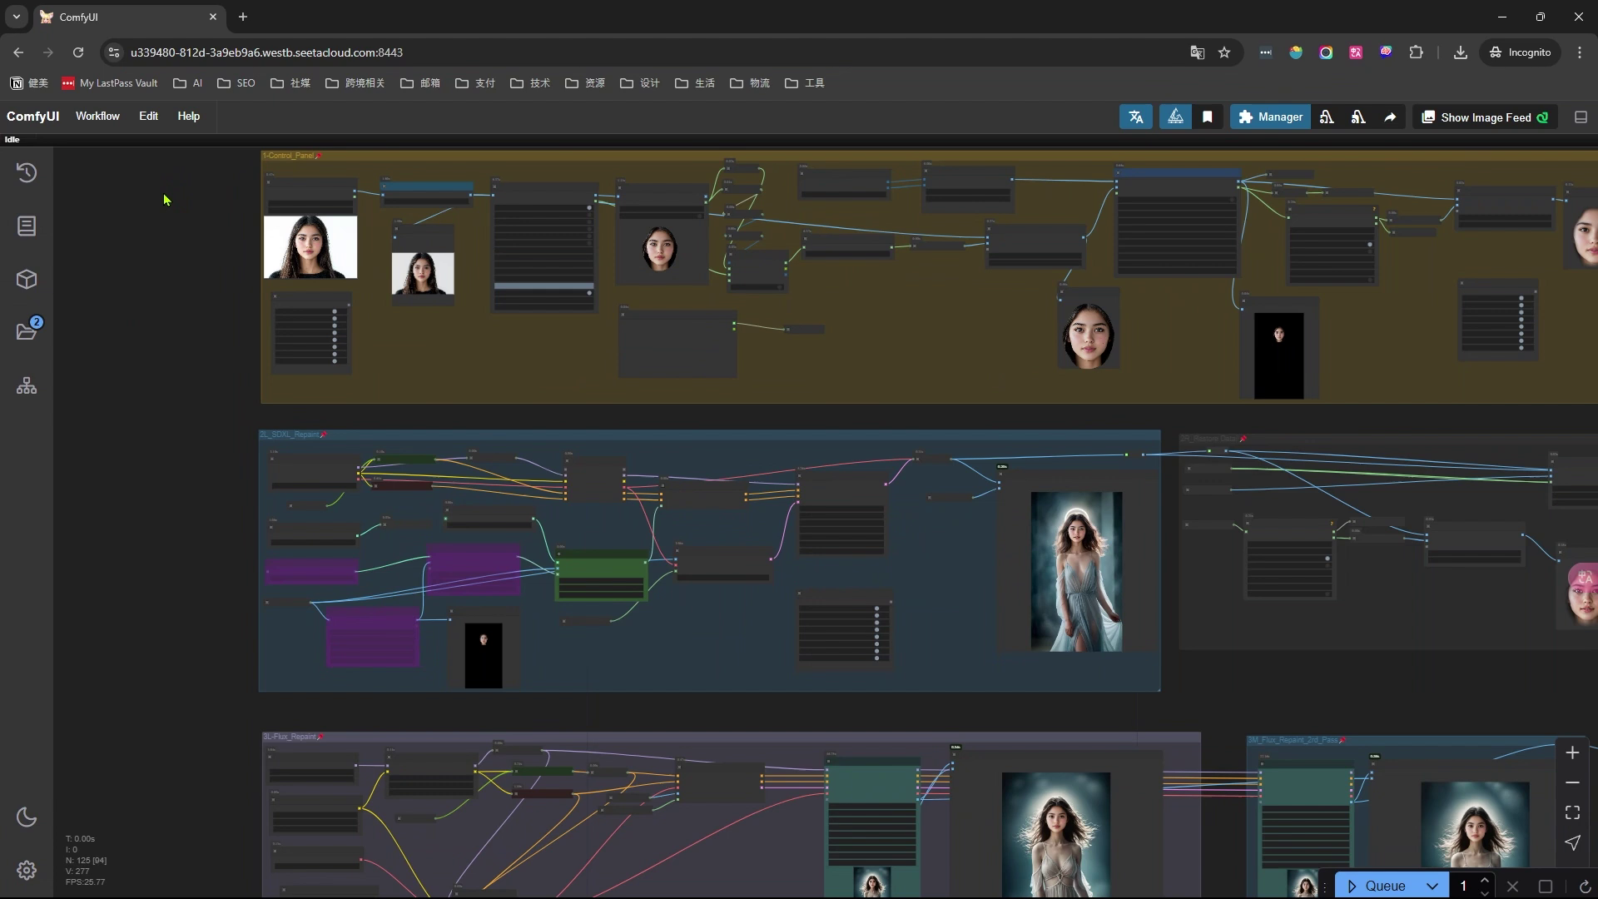
Step: Examine the 1-Control_Panel group of the repaint workflow, from Load Image and PersonMaskUltra V2 to Cut By Mask
scroll(274, 333, "up", 3)
left_click_drag(253, 266, 142, 442)
scroll(142, 442, "up", 3)
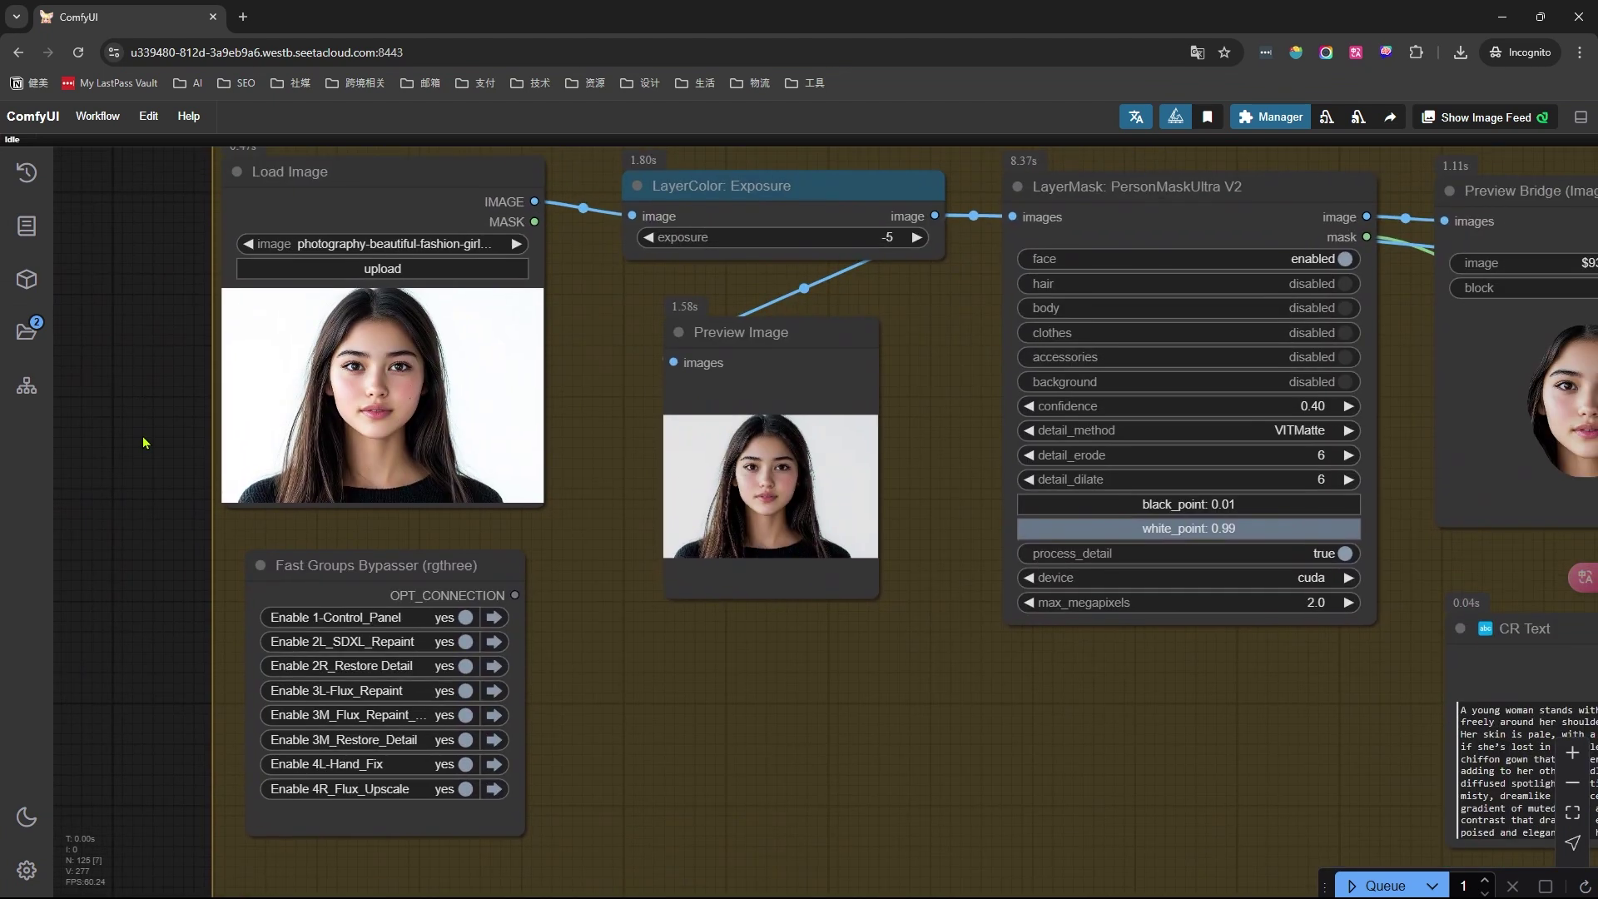
left_click_drag(877, 727, 193, 737)
scroll(1124, 567, "up", 2)
scroll(985, 707, "up", 4)
left_click_drag(1115, 568, 261, 400)
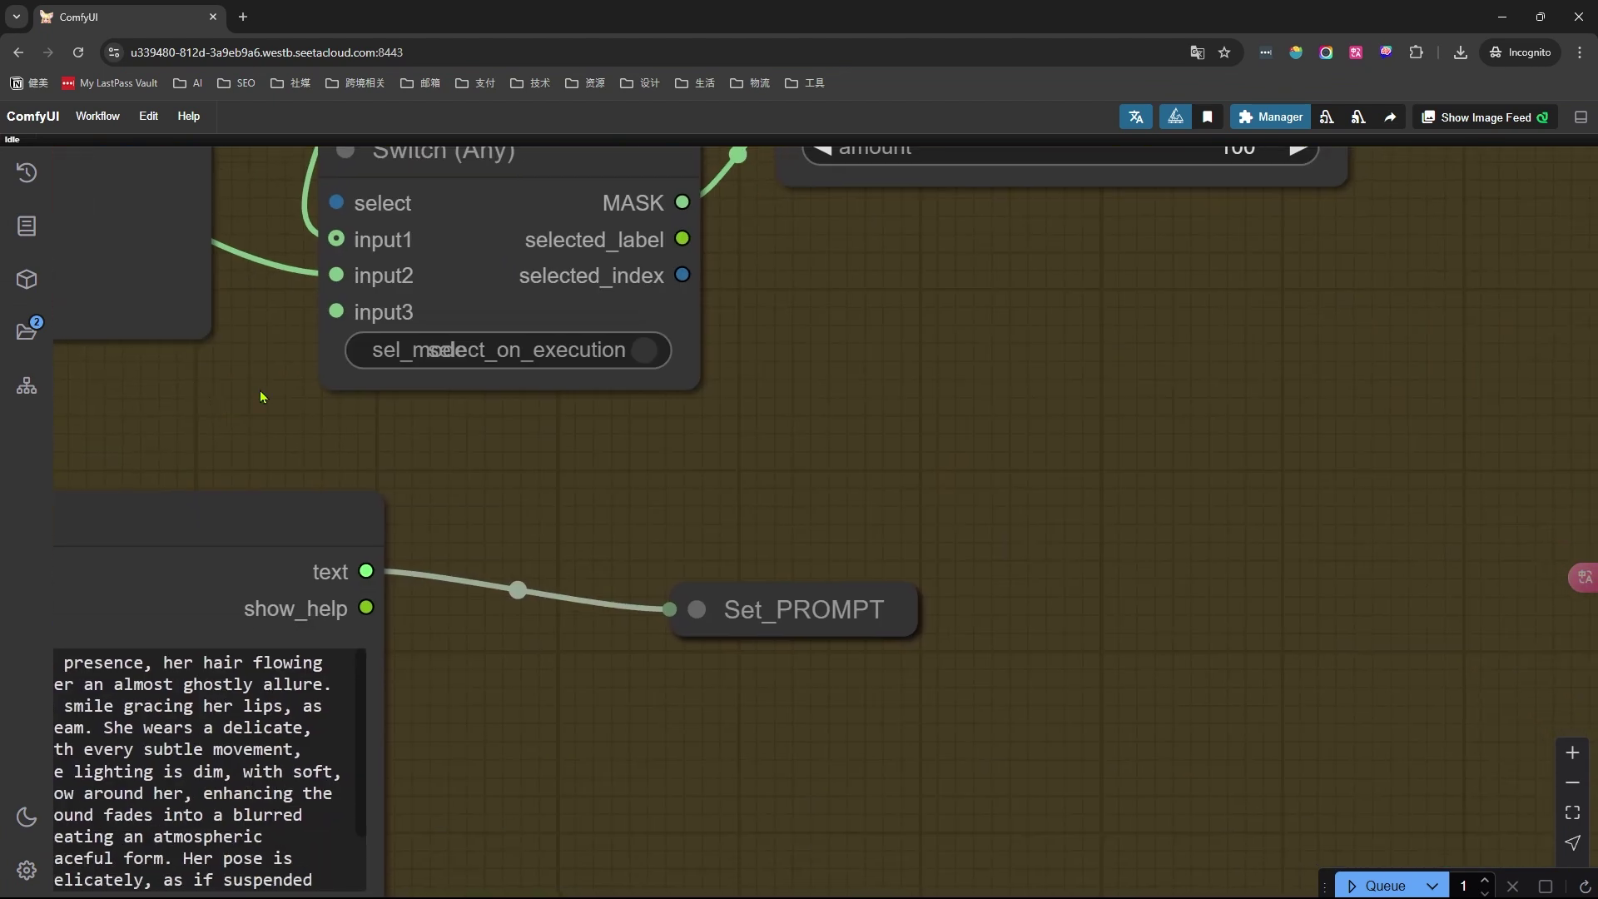
scroll(274, 400, "down", 8)
left_click_drag(925, 588, 254, 677)
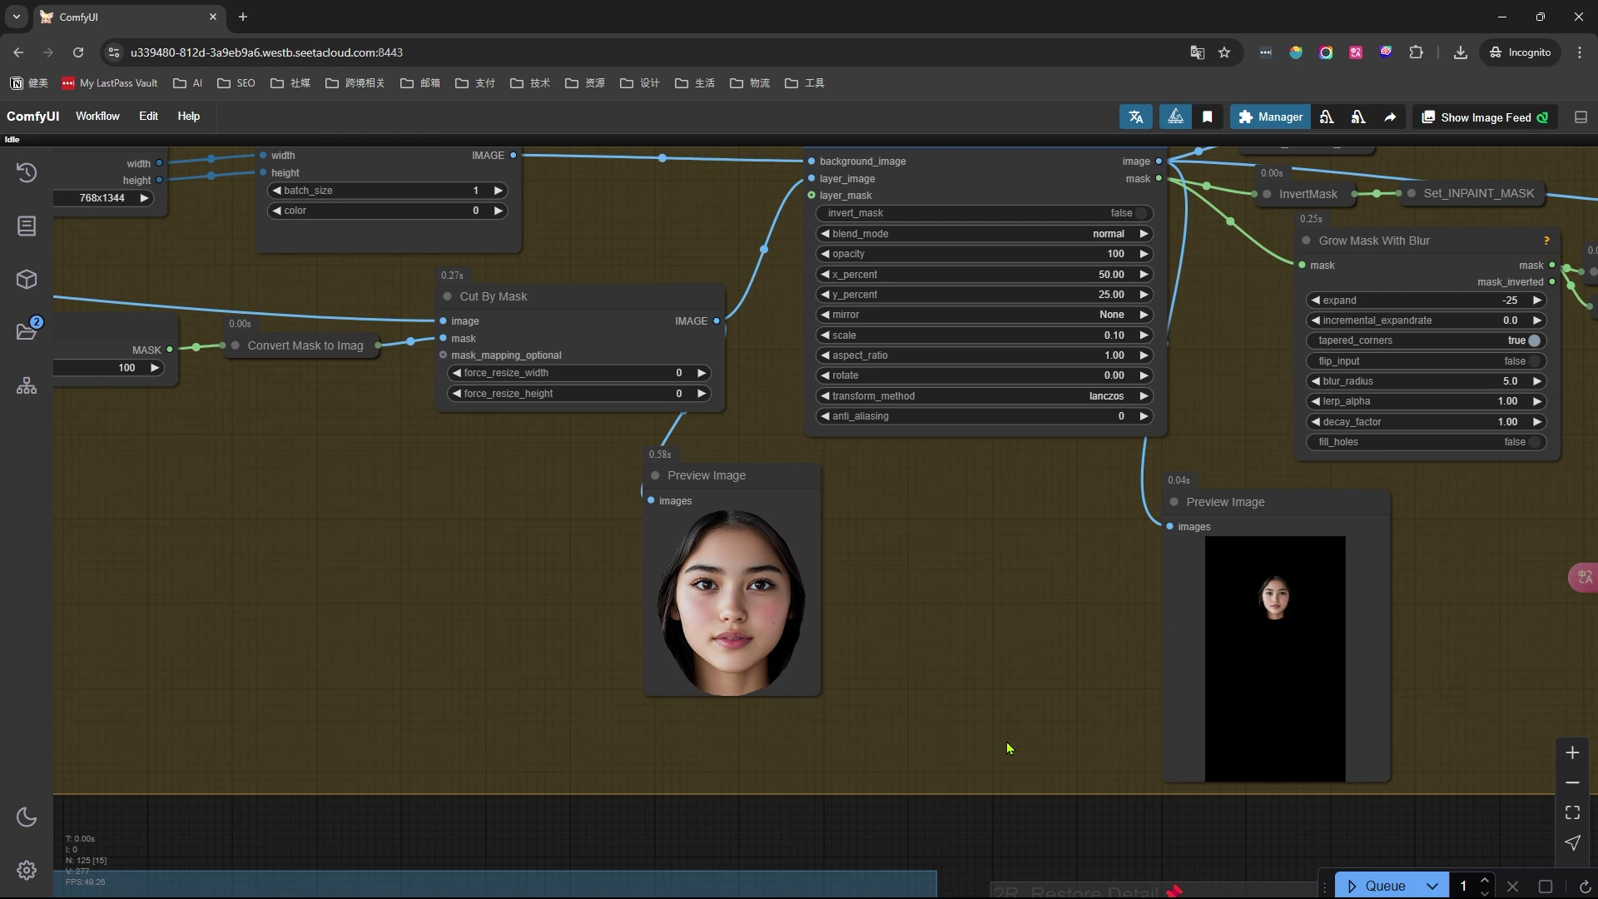
Step: Inspect the ImageBlendAdvance V2 settings and the preview of the cut-out face on the black canvas
left_click_drag(1397, 669, 841, 643)
scroll(733, 637, "up", 10)
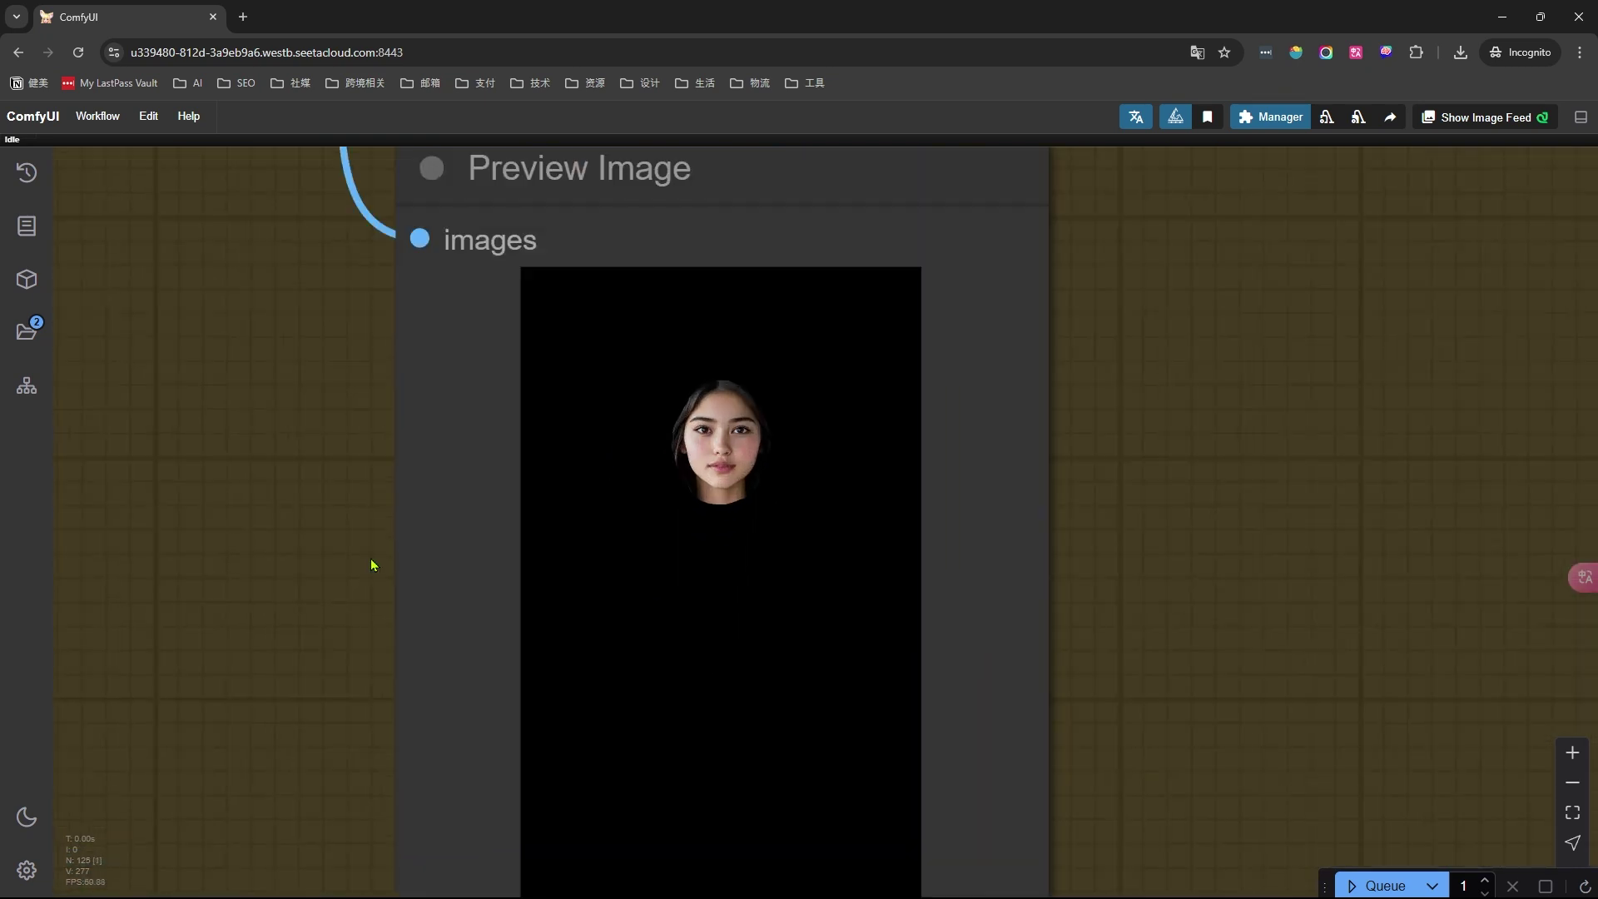
scroll(416, 625, "down", 5)
left_click_drag(410, 592, 877, 890)
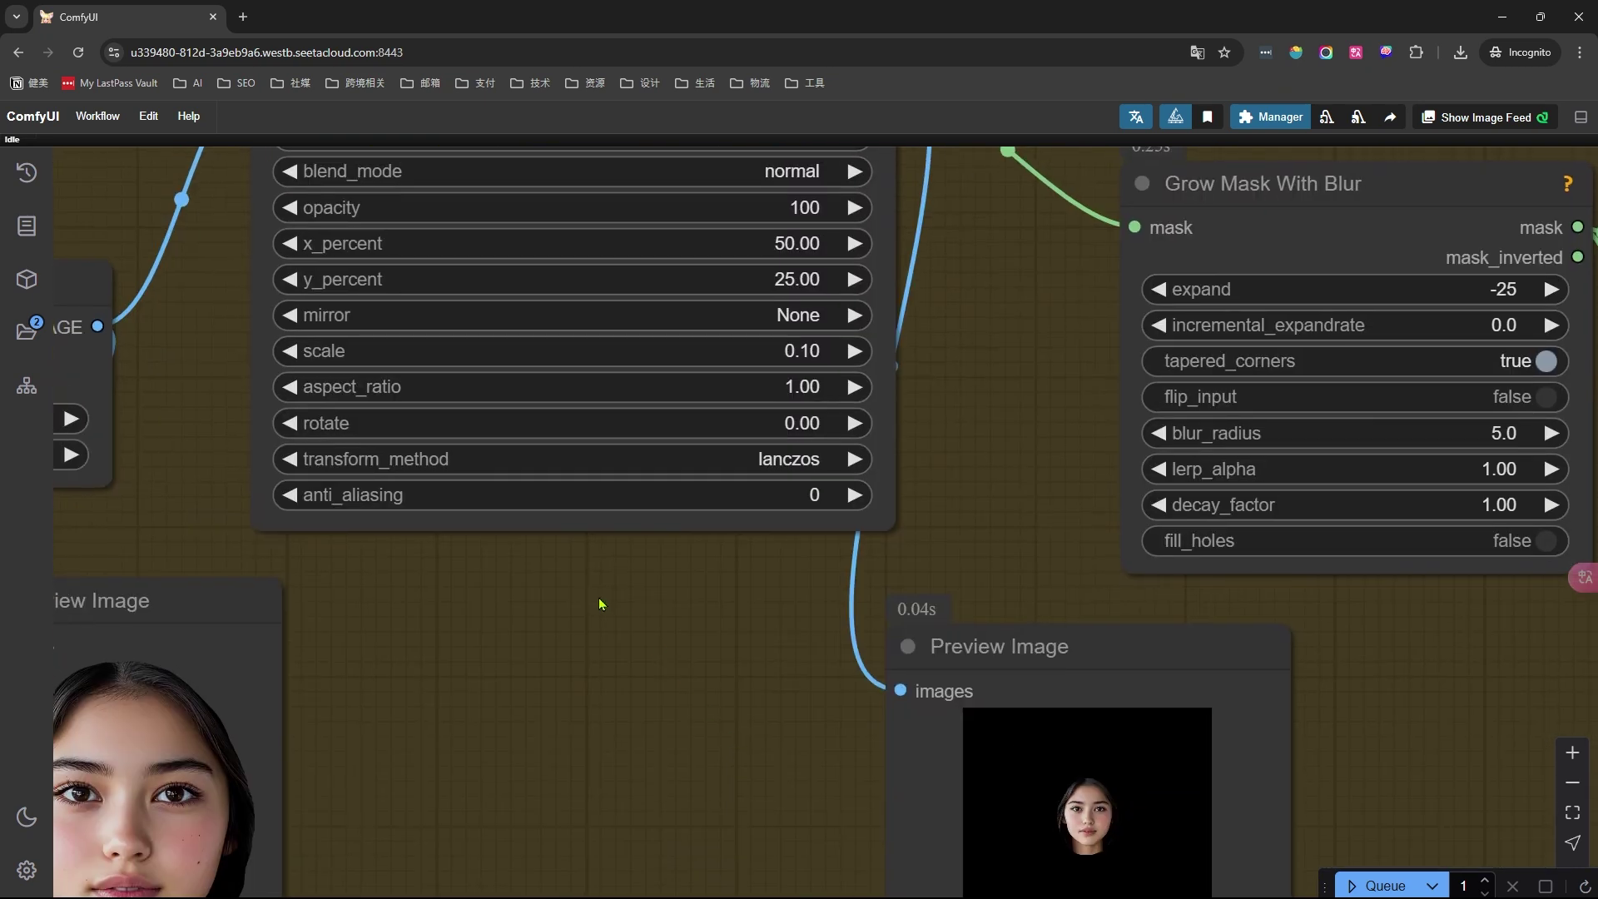
left_click_drag(599, 603, 650, 805)
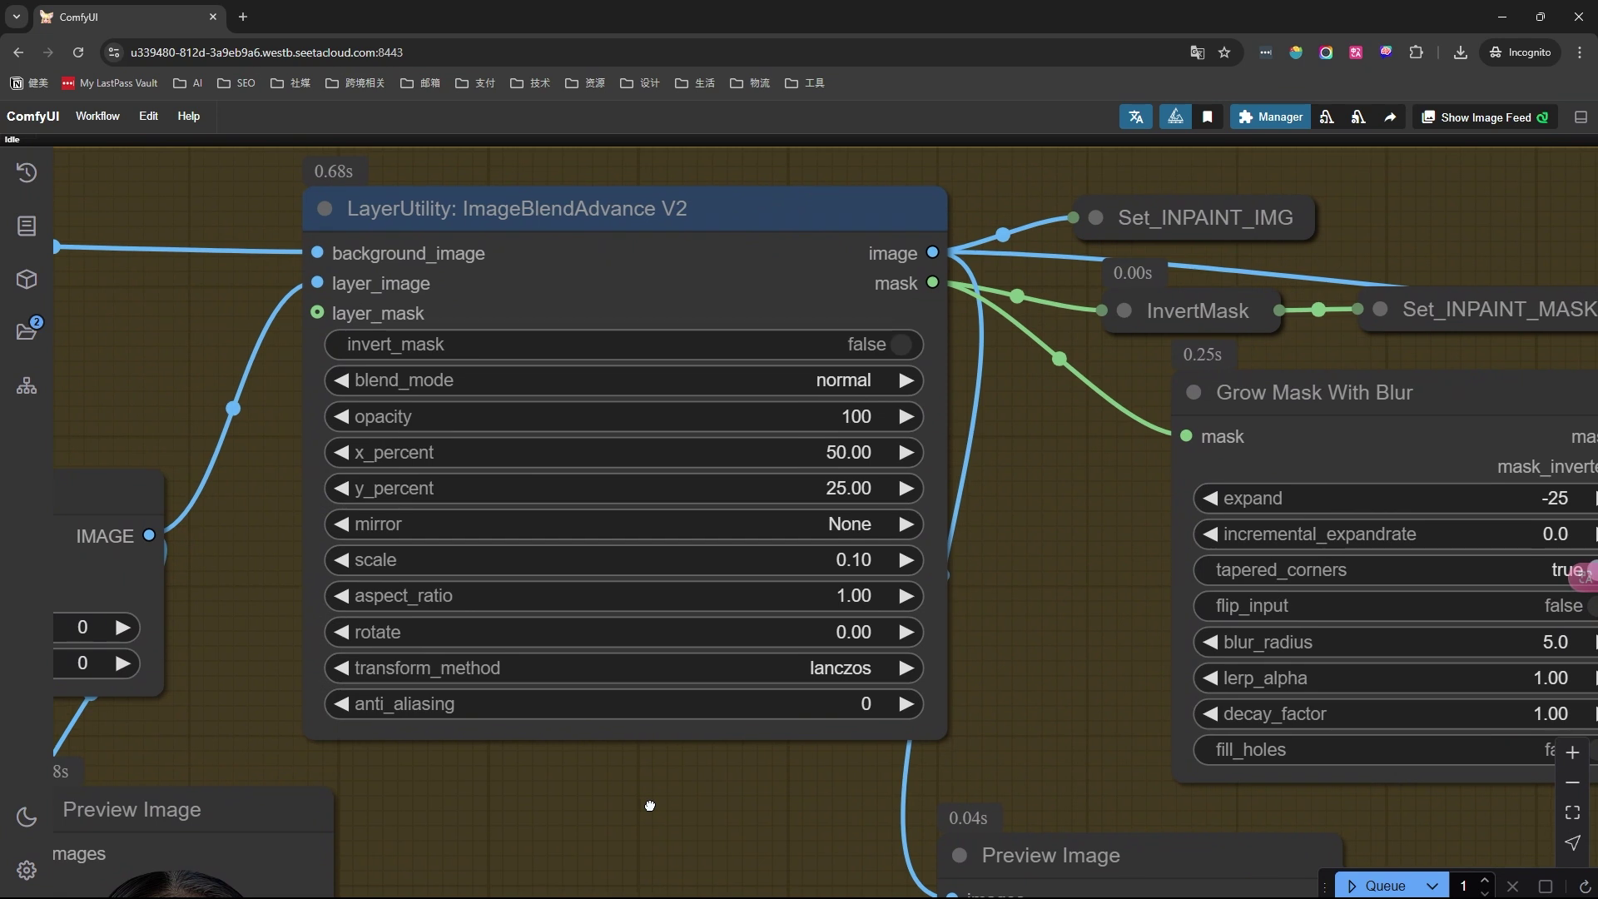
left_click_drag(650, 806, 568, 554)
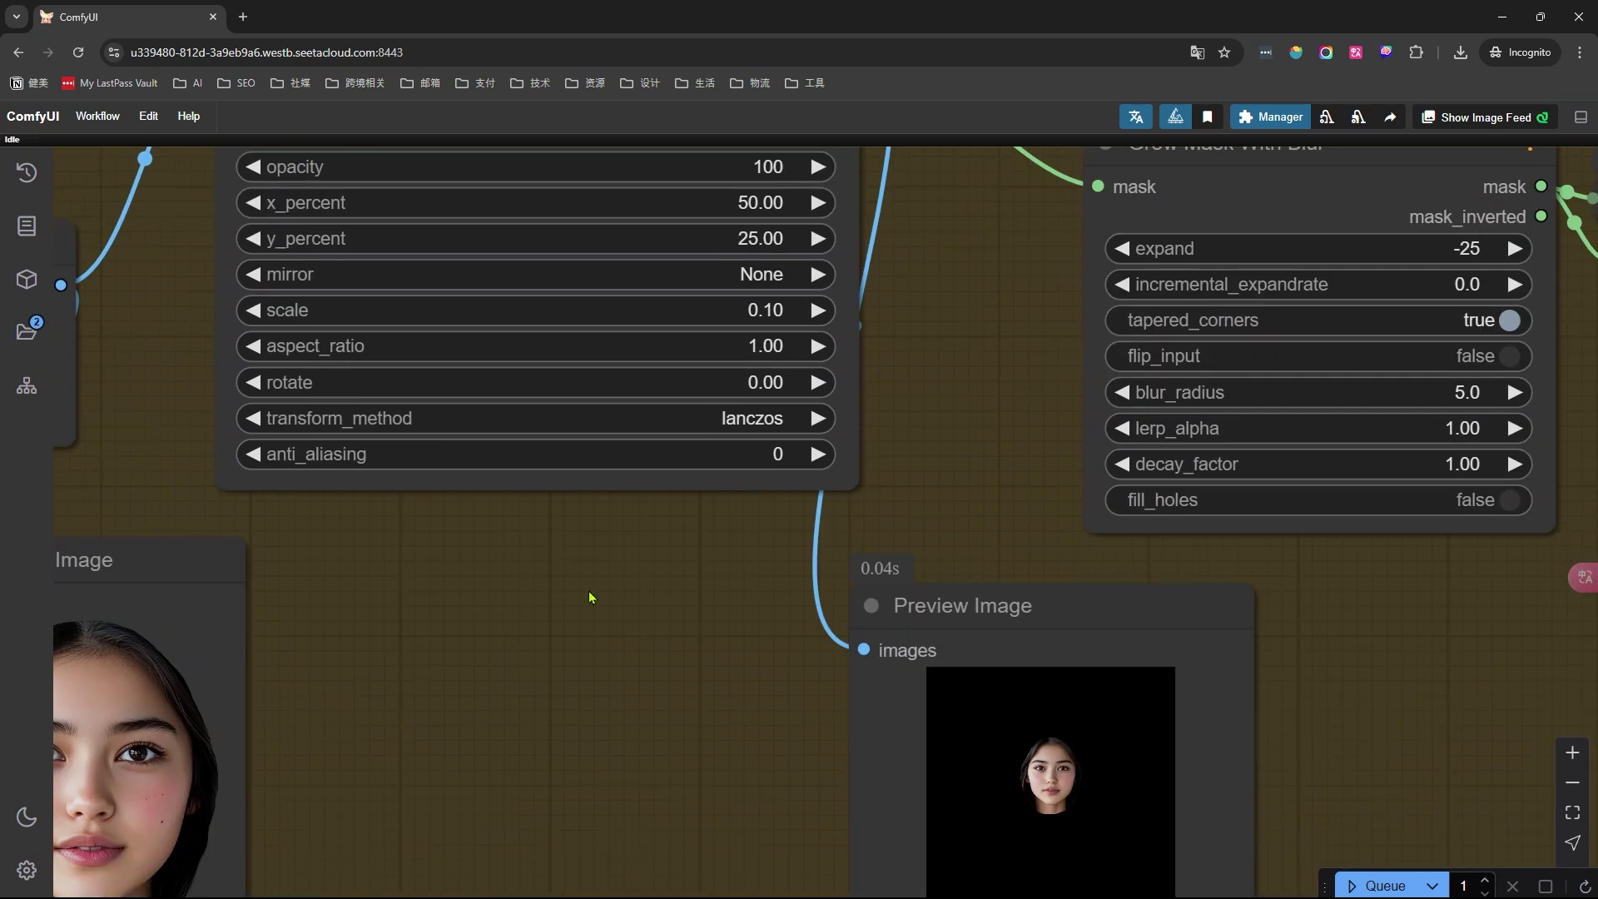
left_click_drag(646, 710, 492, 422)
scroll(764, 542, "up", 3)
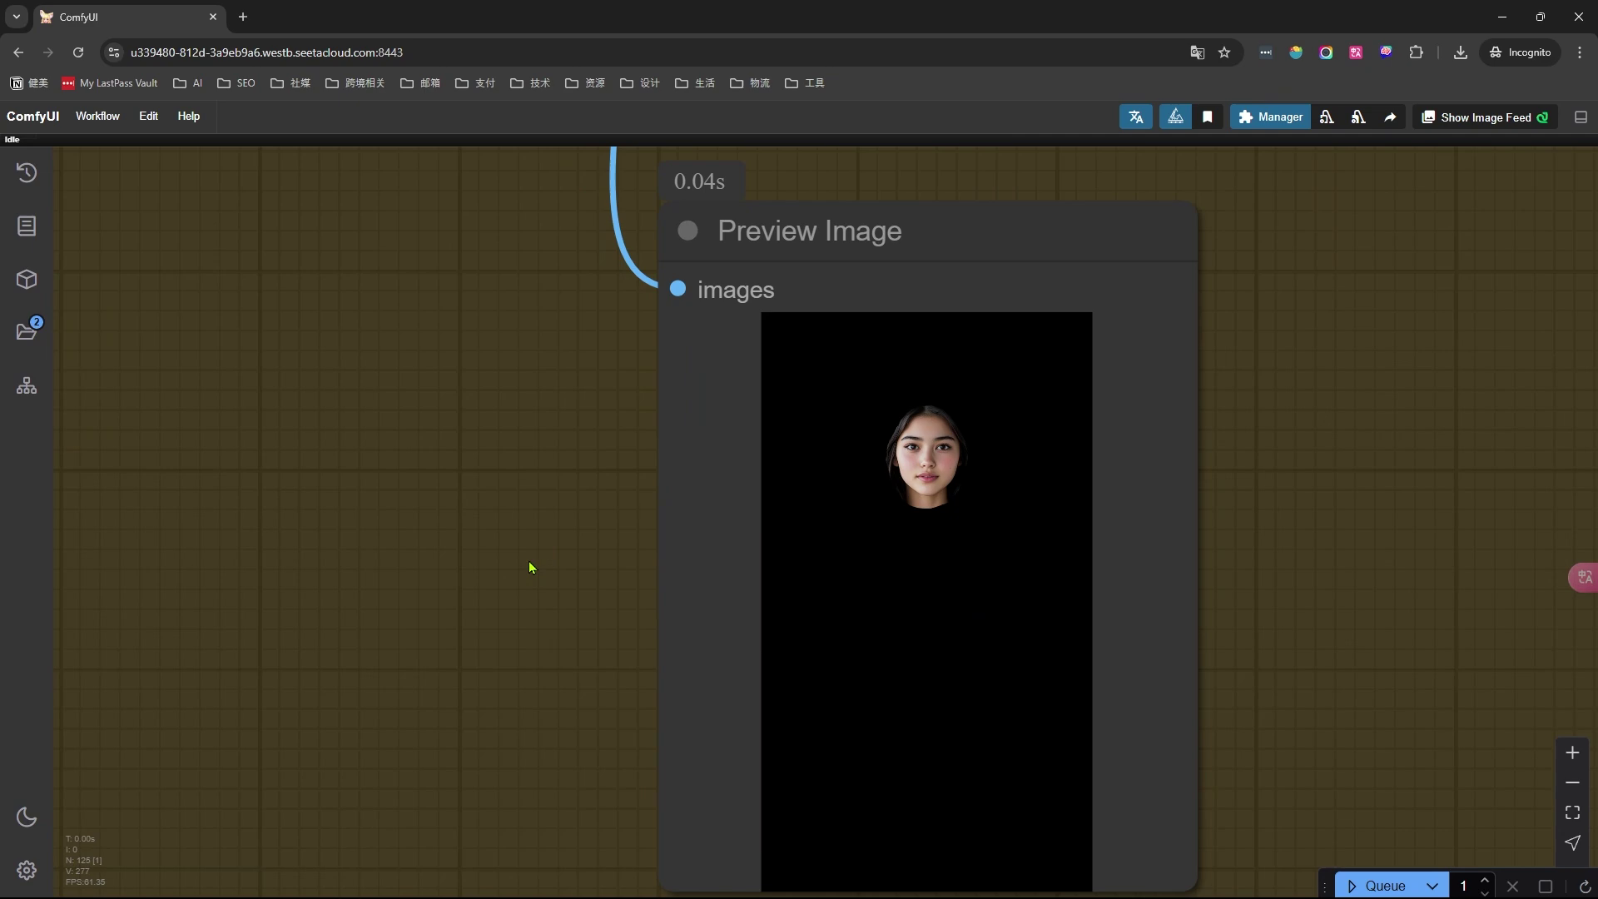
Step: Examine the 2L_SDXL_Repaint group from its Load Checkpoint node through to the KSampler
scroll(633, 471, "down", 9)
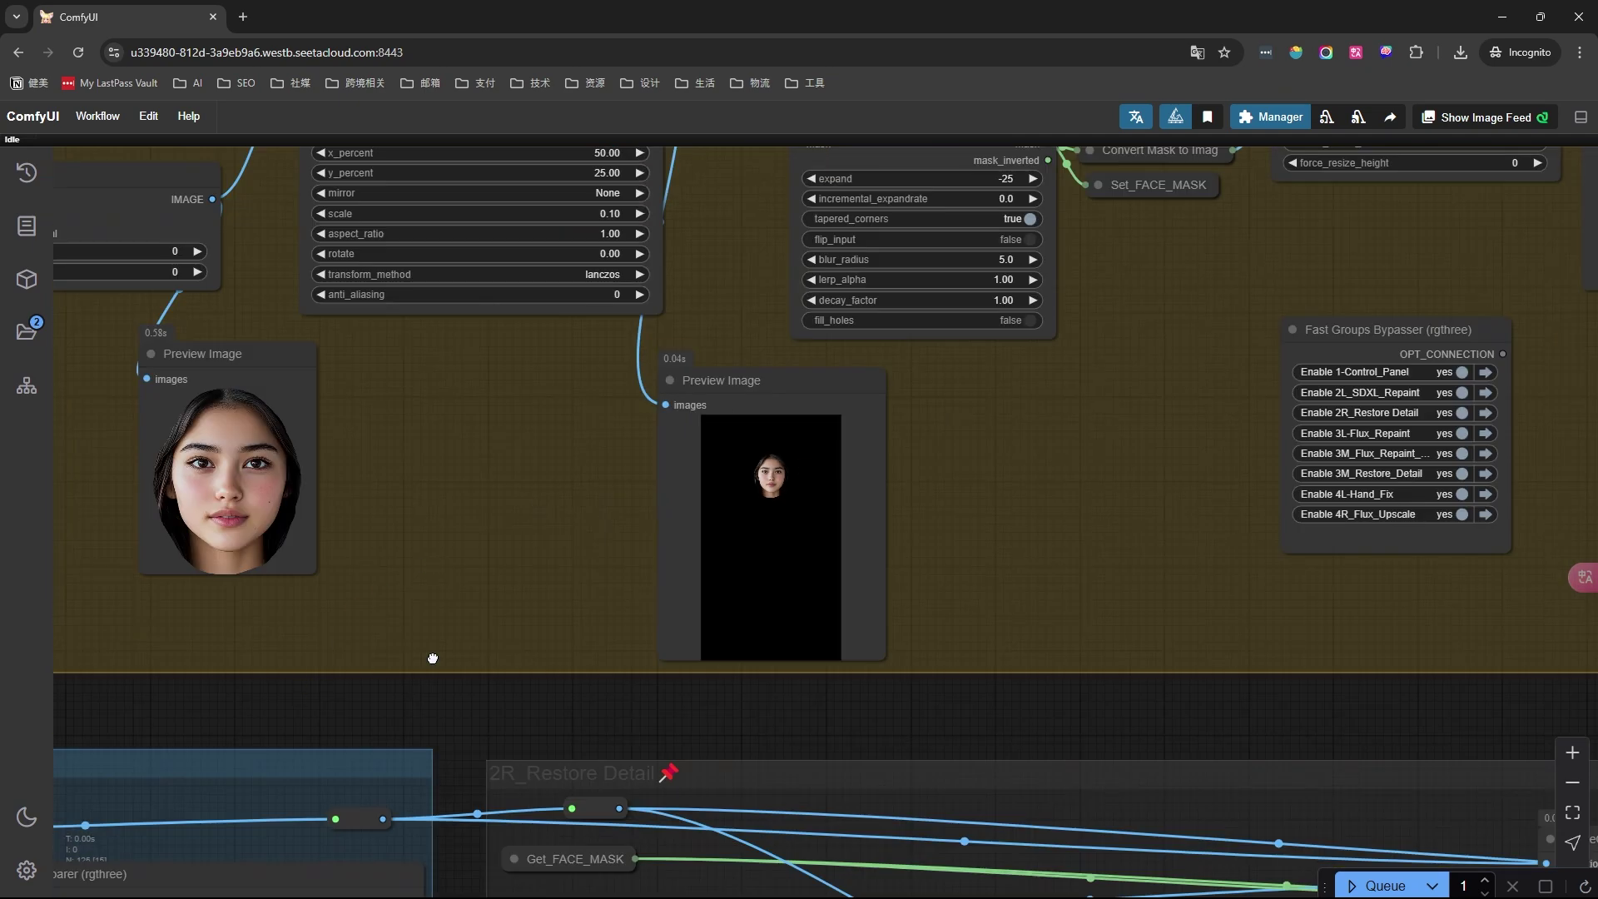
left_click_drag(432, 657, 1444, 402)
left_click_drag(528, 424, 1290, 224)
left_click_drag(499, 533, 891, 618)
scroll(750, 576, "up", 8)
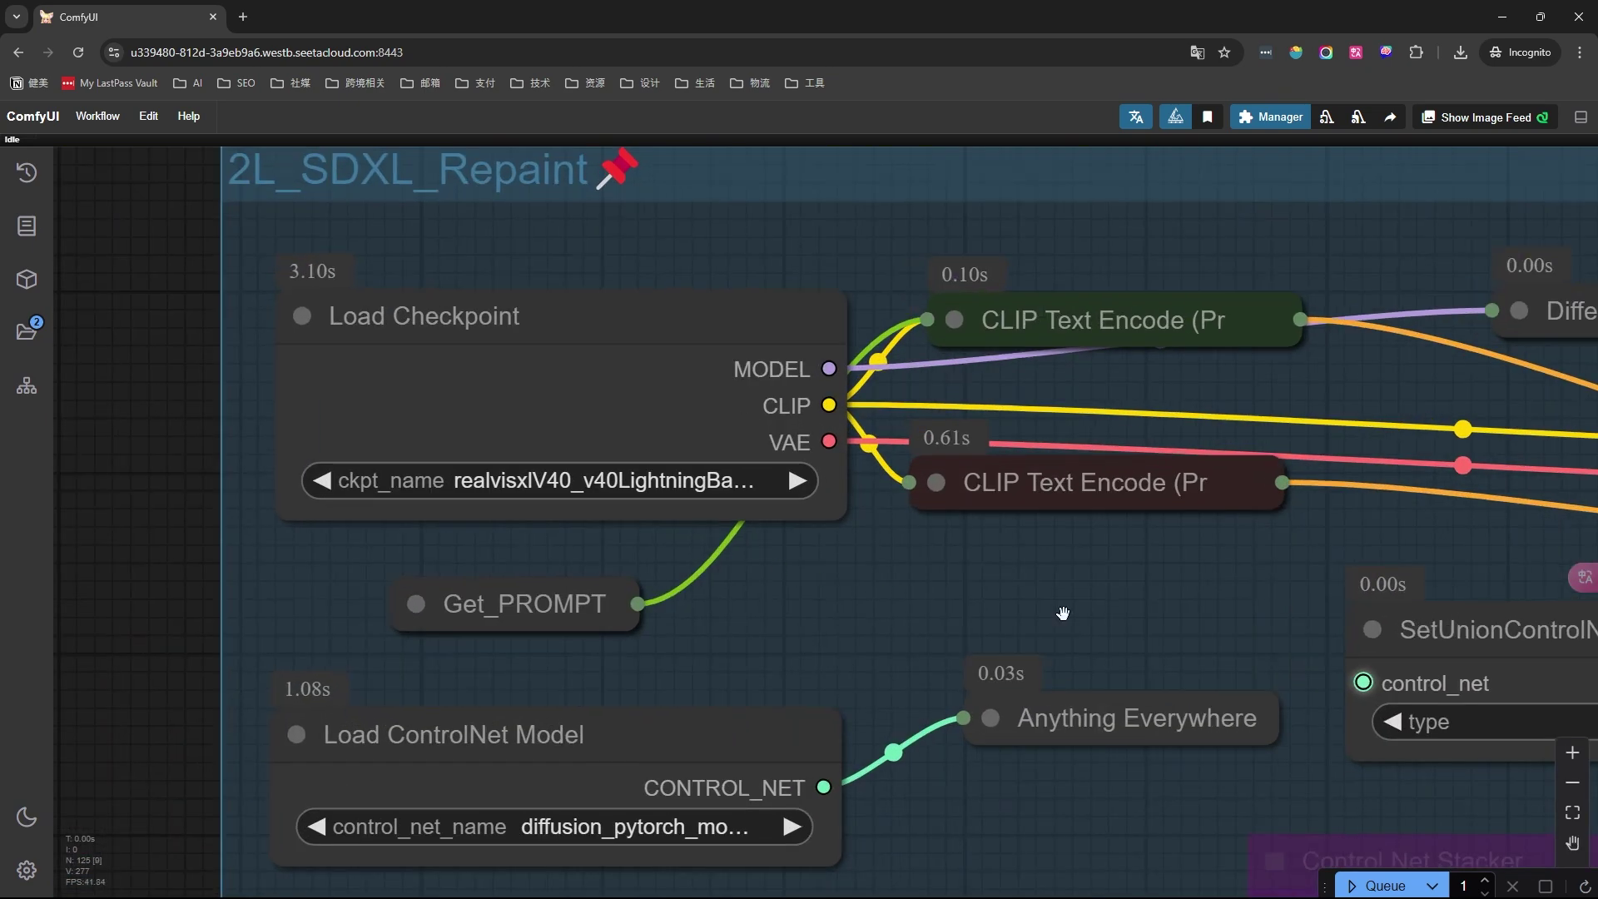
left_click_drag(1063, 614, 378, 414)
left_click_drag(1220, 487, 307, 352)
left_click_drag(1096, 382, 247, 495)
left_click_drag(1359, 457, 724, 420)
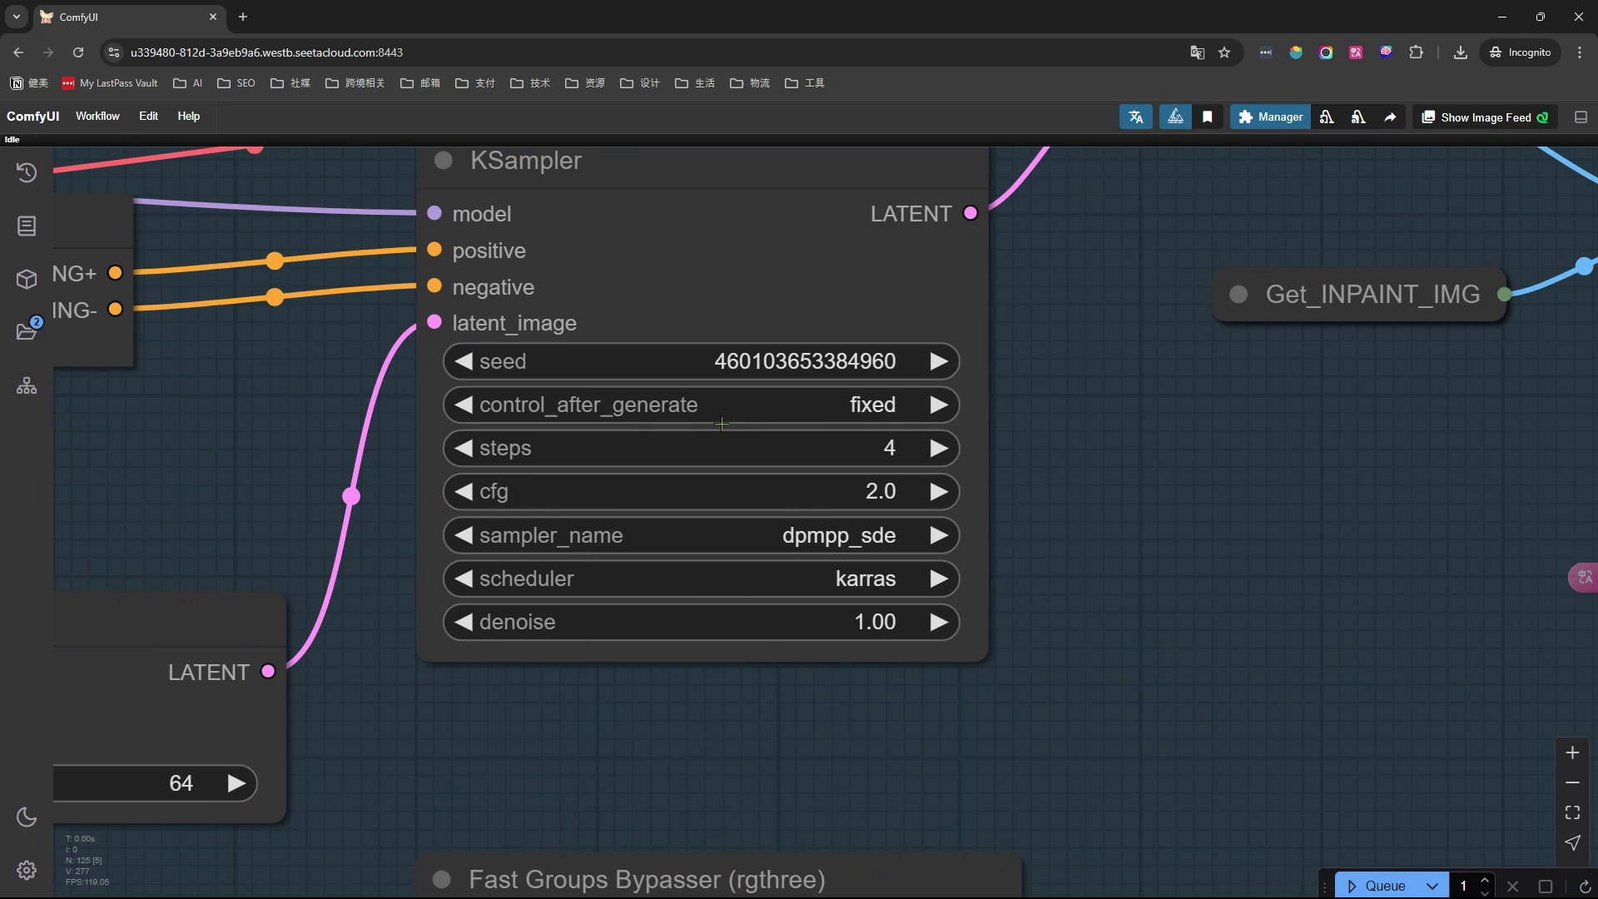
Step: Select the KSampler in the 2L_SDXL_Repaint group and inspect the VAE Encode (for Inpainting) node feeding it
scroll(778, 470, "up", 4)
left_click_drag(938, 441, 942, 441)
left_click(317, 438)
left_click_drag(242, 528, 1495, 282)
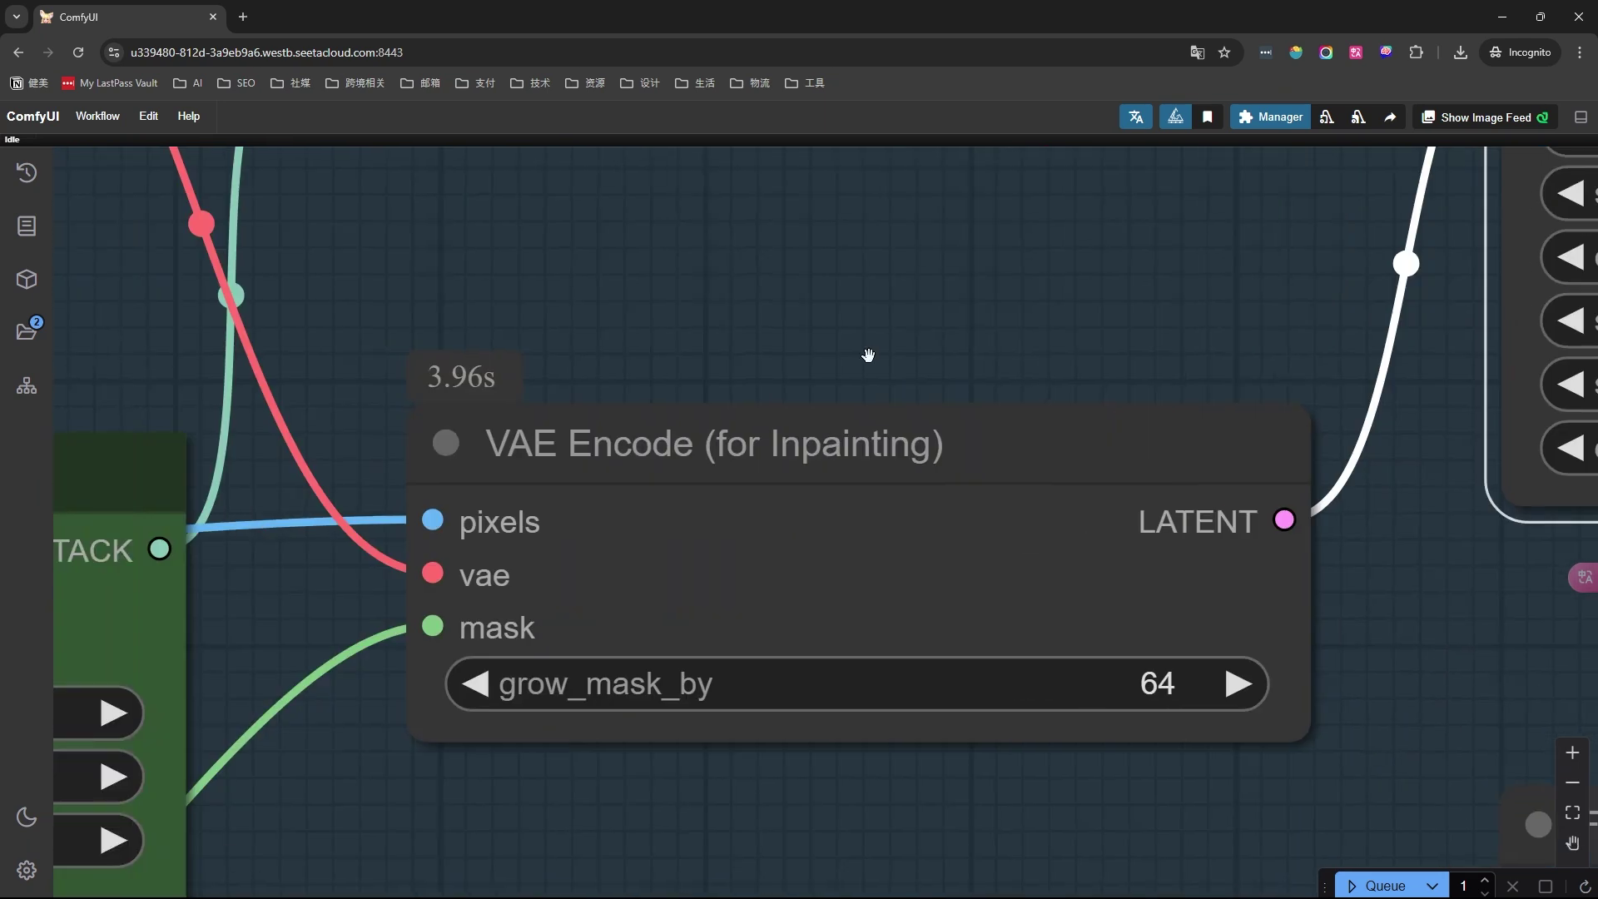
Step: Inspect the SetUnionControlNetType node set to repaint and its link to the Control Net Stacker in the 2L_SDXL_Repaint group
left_click_drag(642, 355, 1459, 219)
scroll(1499, 266, "down", 4)
left_click_drag(533, 314, 791, 608)
scroll(741, 355, "up", 2)
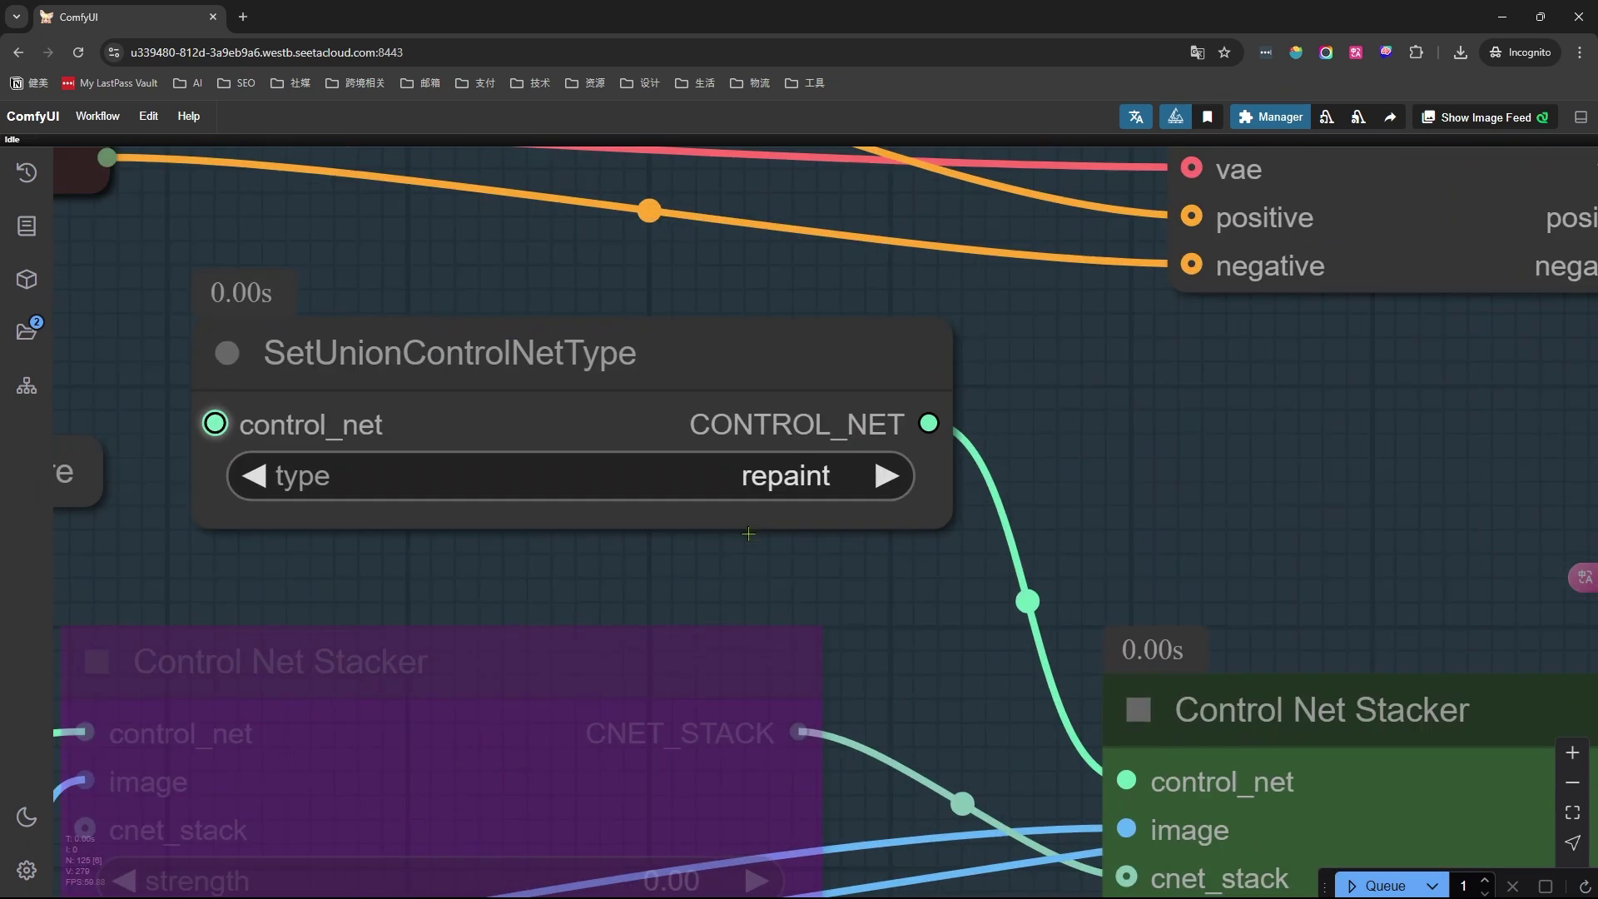
left_click(741, 355)
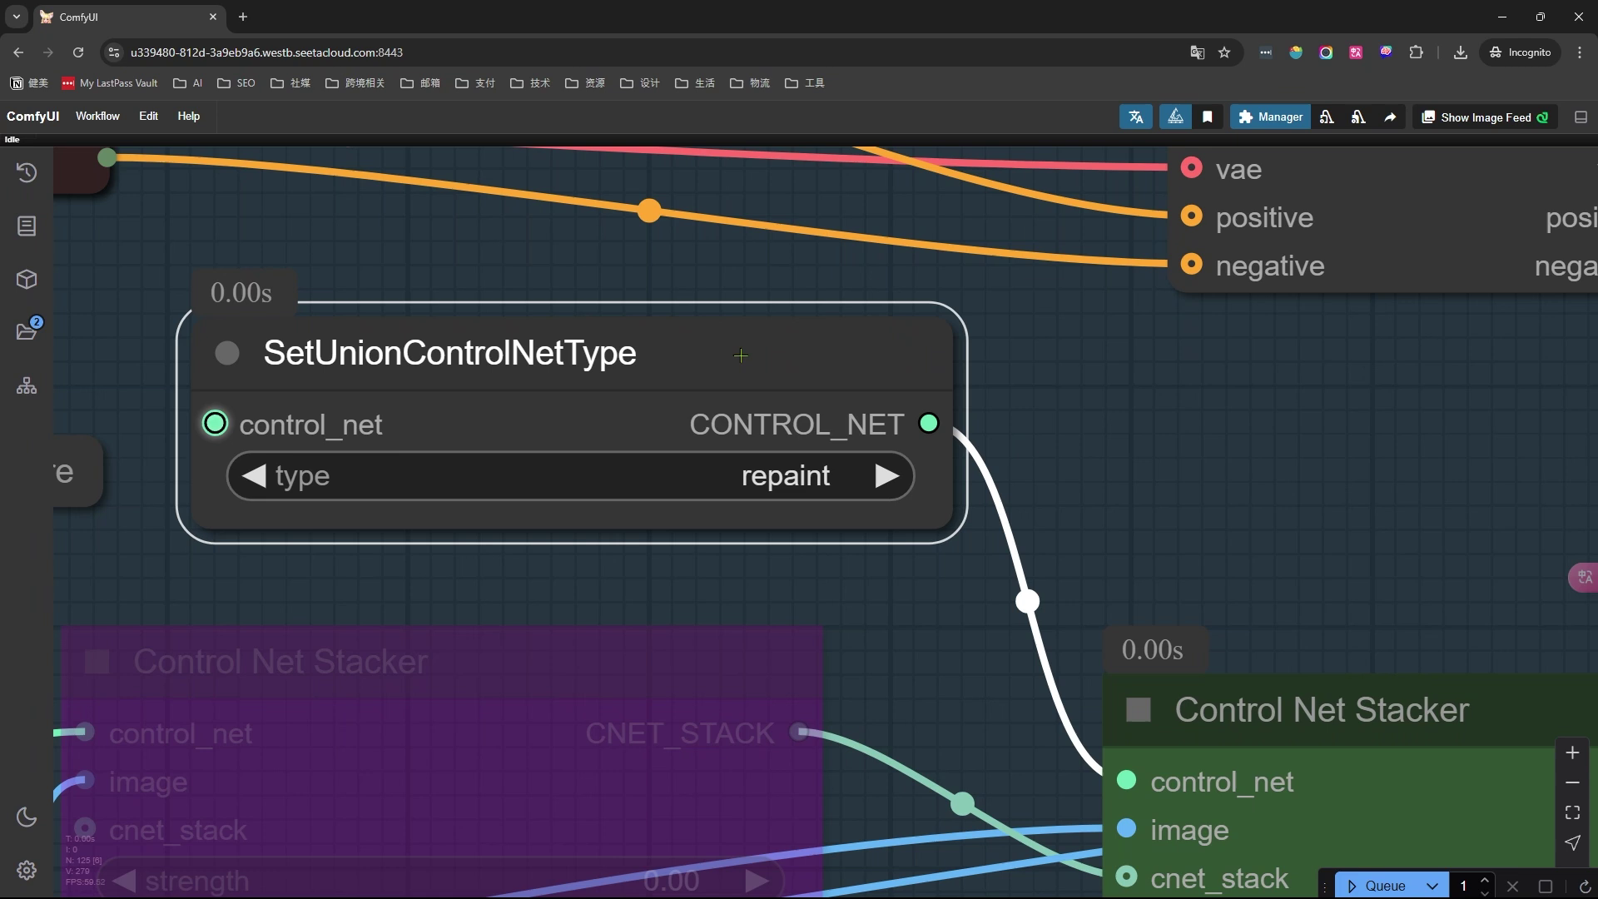
Step: Follow the 2L_SDXL_Repaint group through to its comparison image of the woman in the blue dress
scroll(791, 387, "down", 3)
left_click_drag(1332, 533, 516, 385)
left_click_drag(1477, 335, 360, 314)
scroll(1164, 535, "down", 3)
left_click_drag(1226, 531, 300, 507)
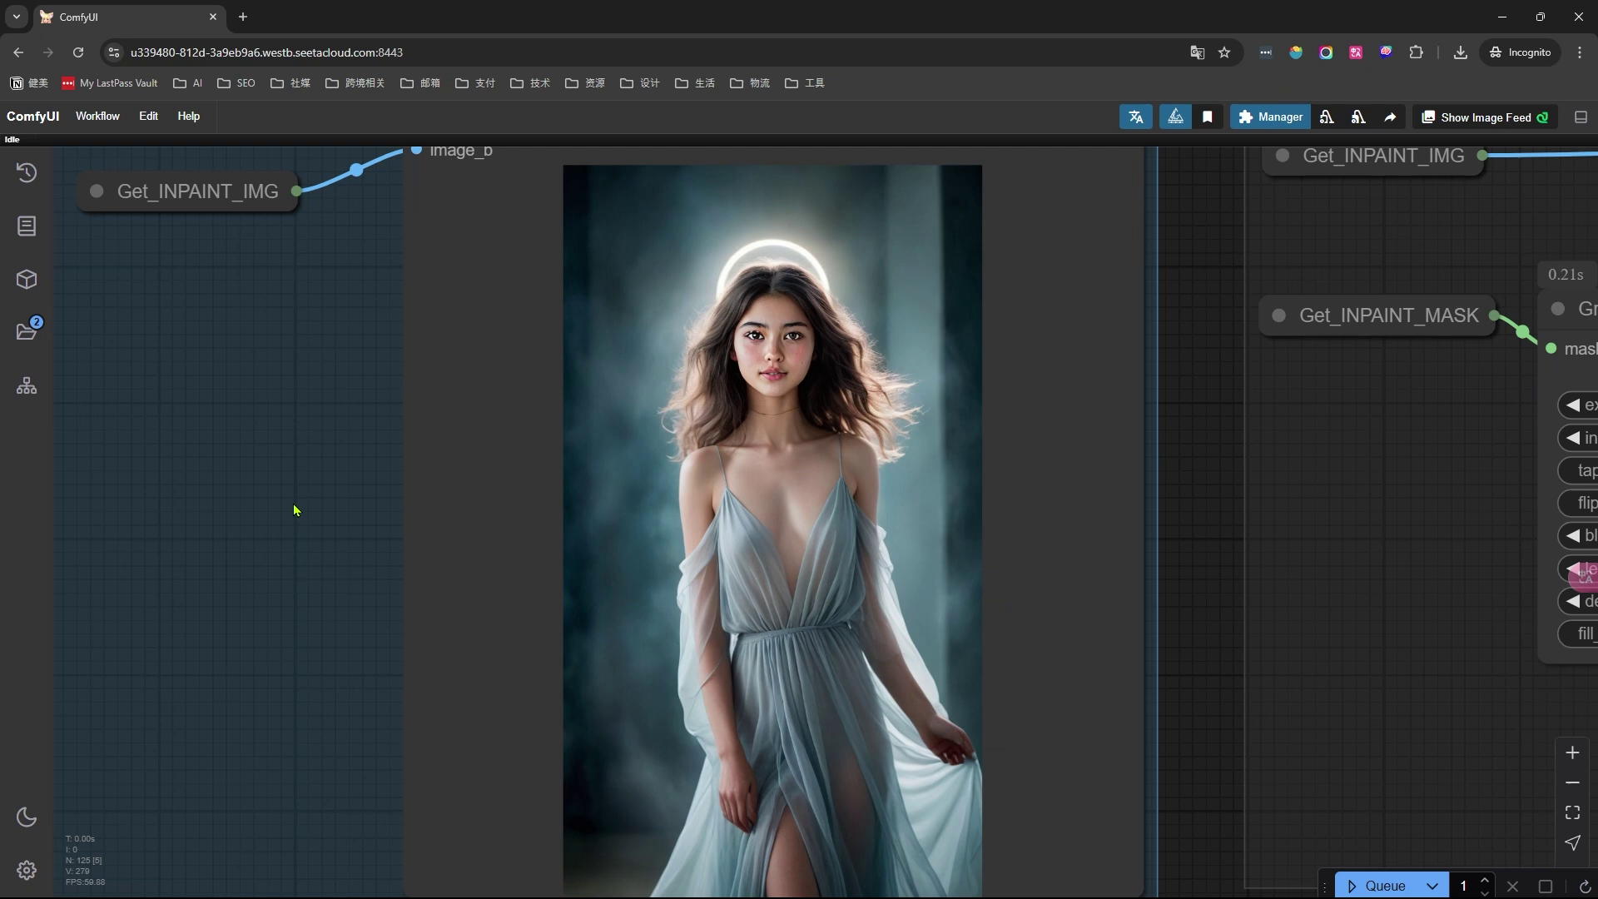
Step: Examine the 2R_Restore Detail group from its mask nodes and Cut By Mask preview to the Image Comparer result
key("space")
left_click_drag(1198, 474, 50, 400)
left_click_drag(1056, 517, 34, 642)
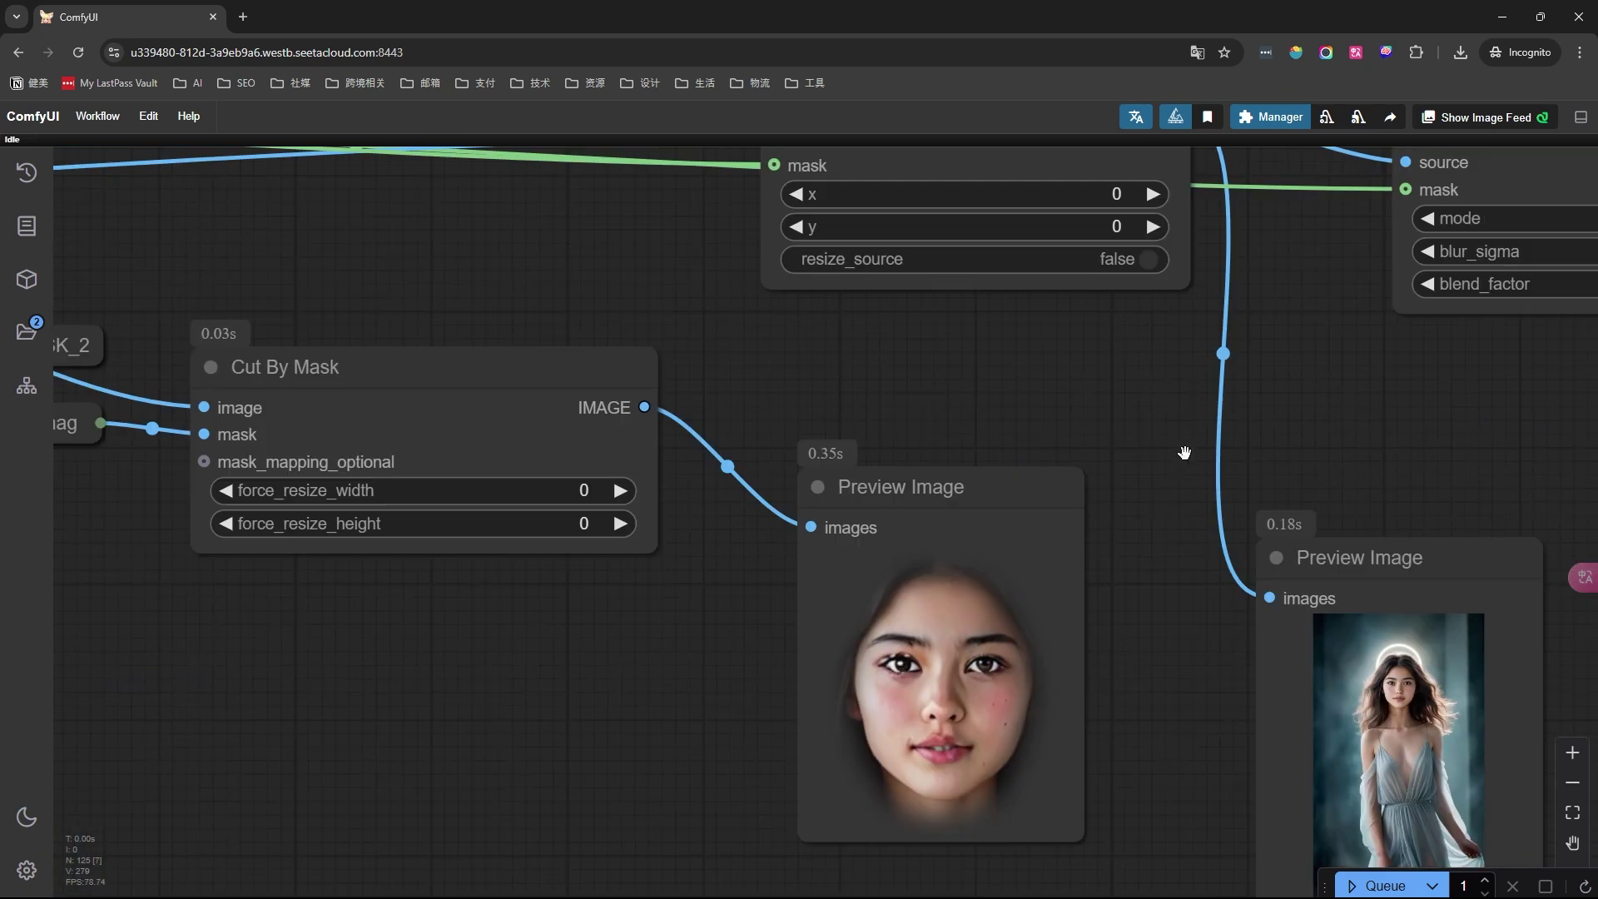
left_click_drag(1329, 412, 44, 489)
left_click_drag(575, 583, 187, 401)
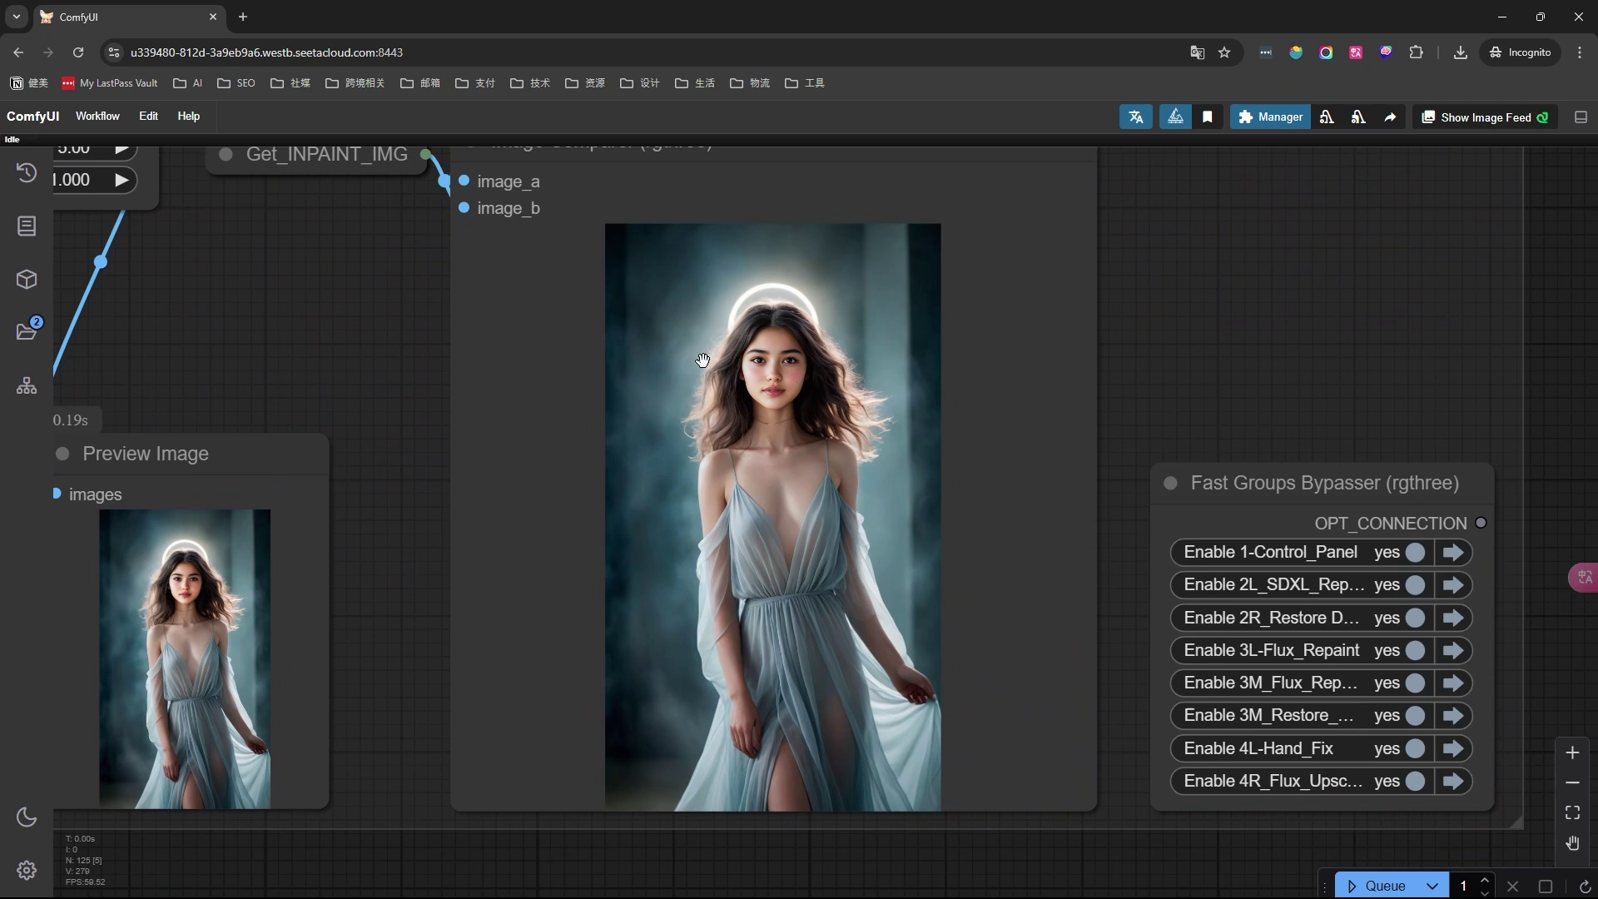
scroll(702, 360, "up", 10)
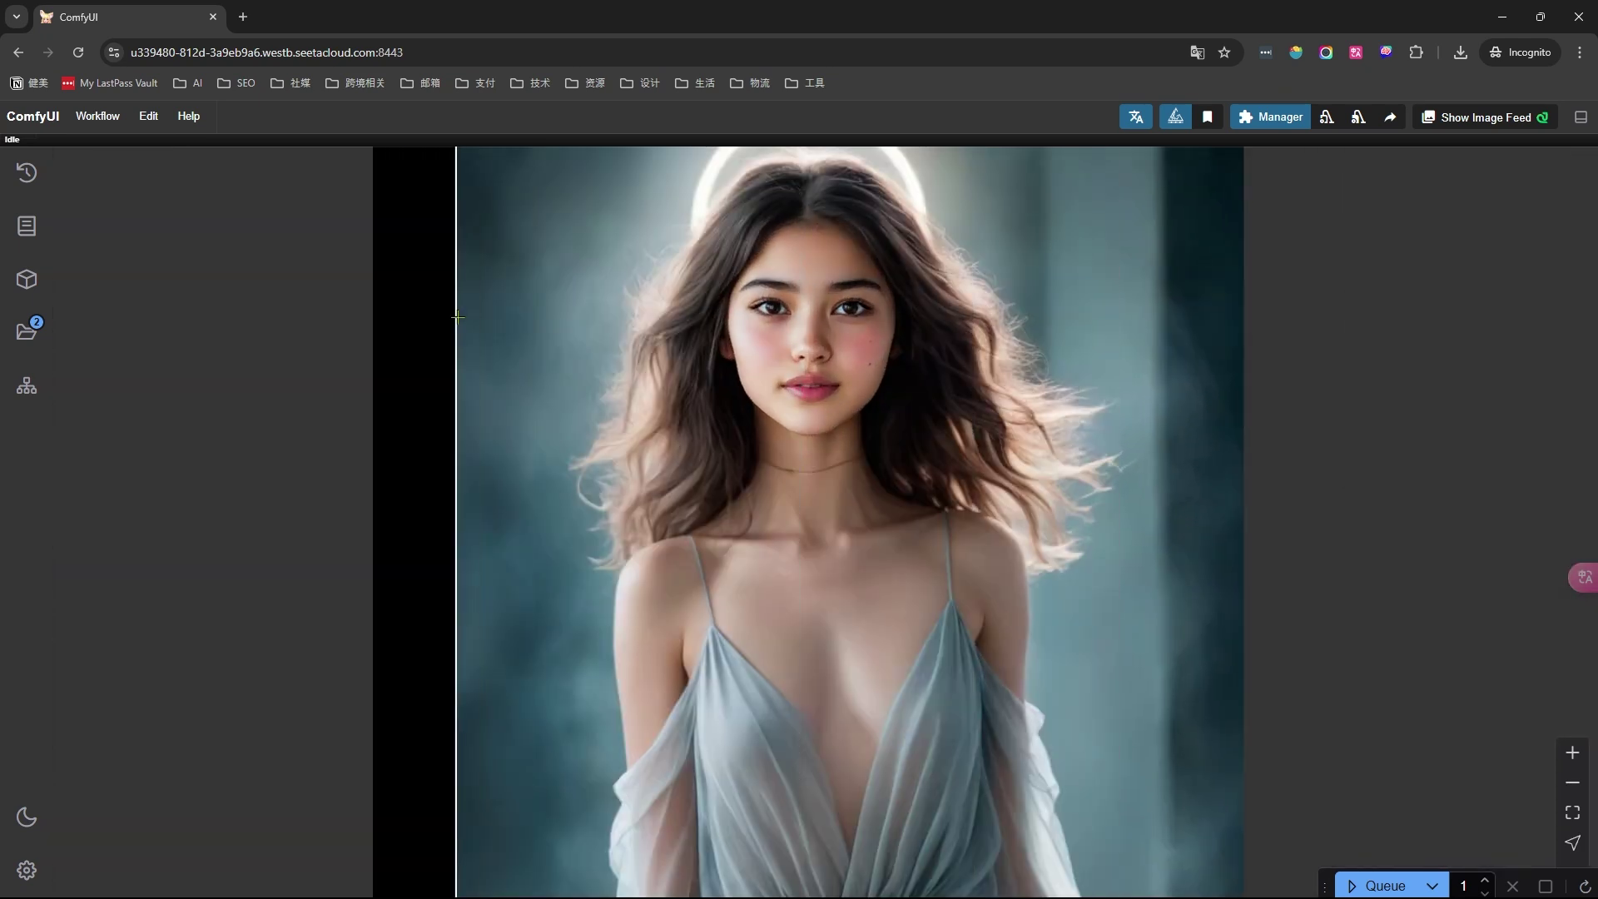
left_click_drag(125, 485, 766, 264)
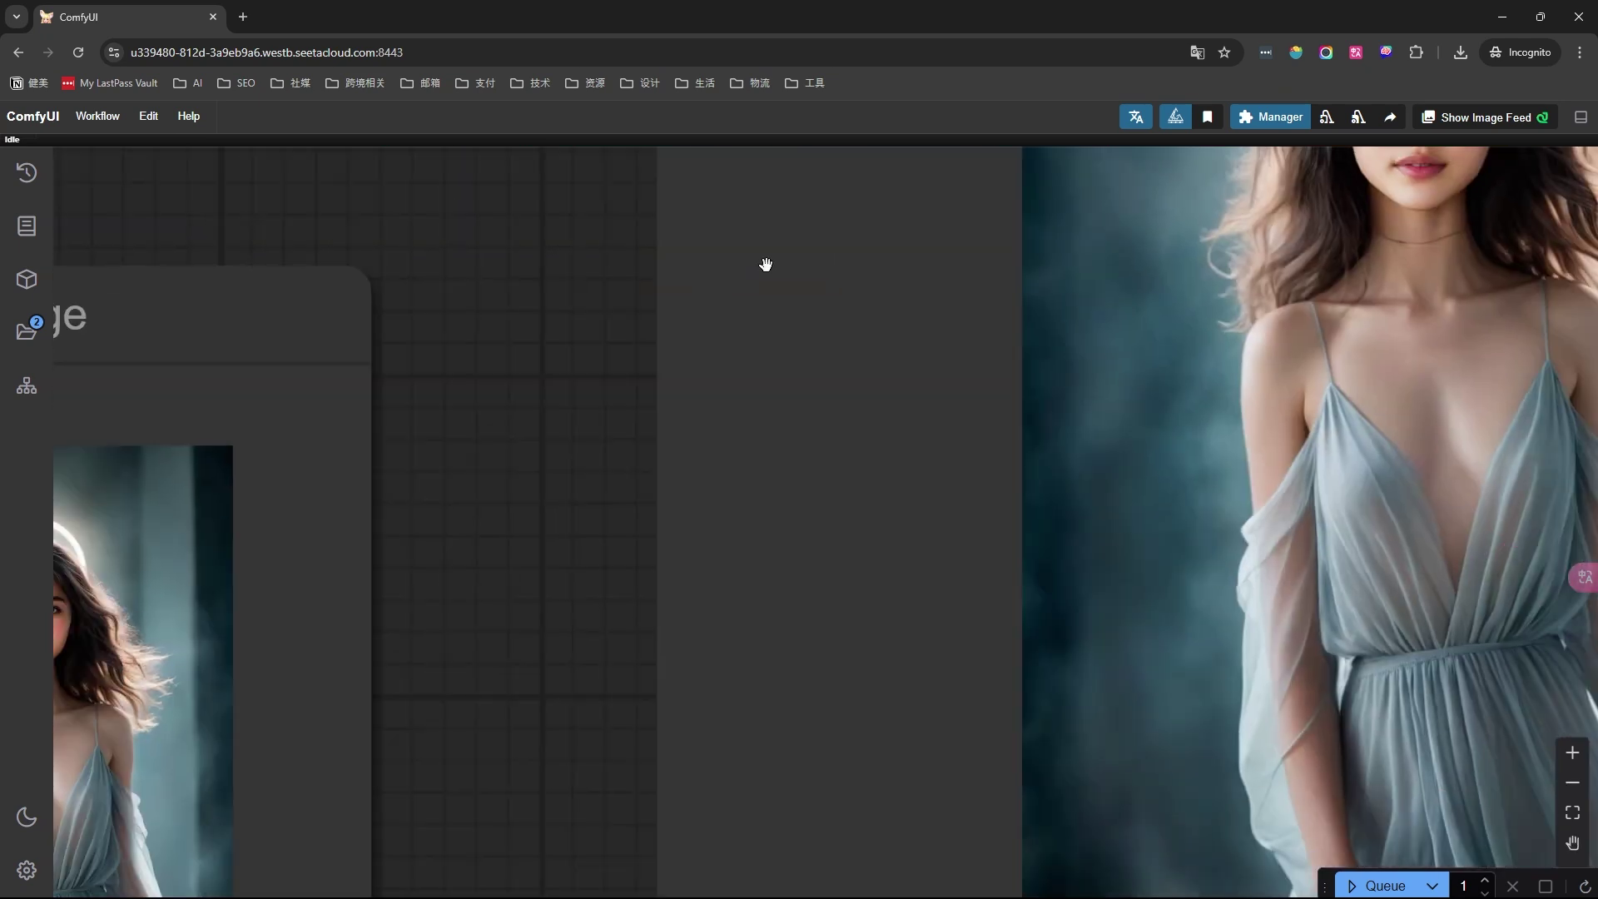
Step: Go to the 3L-Flux_Repaint group and inspect its KSampler's steps, cfg, sampler, scheduler and denoise settings
scroll(766, 264, "down", 5)
left_click_drag(638, 359, 1044, 228)
left_click_drag(1041, 817, 1249, 378)
scroll(1265, 466, "down", 6)
left_click_drag(225, 628, 1186, 281)
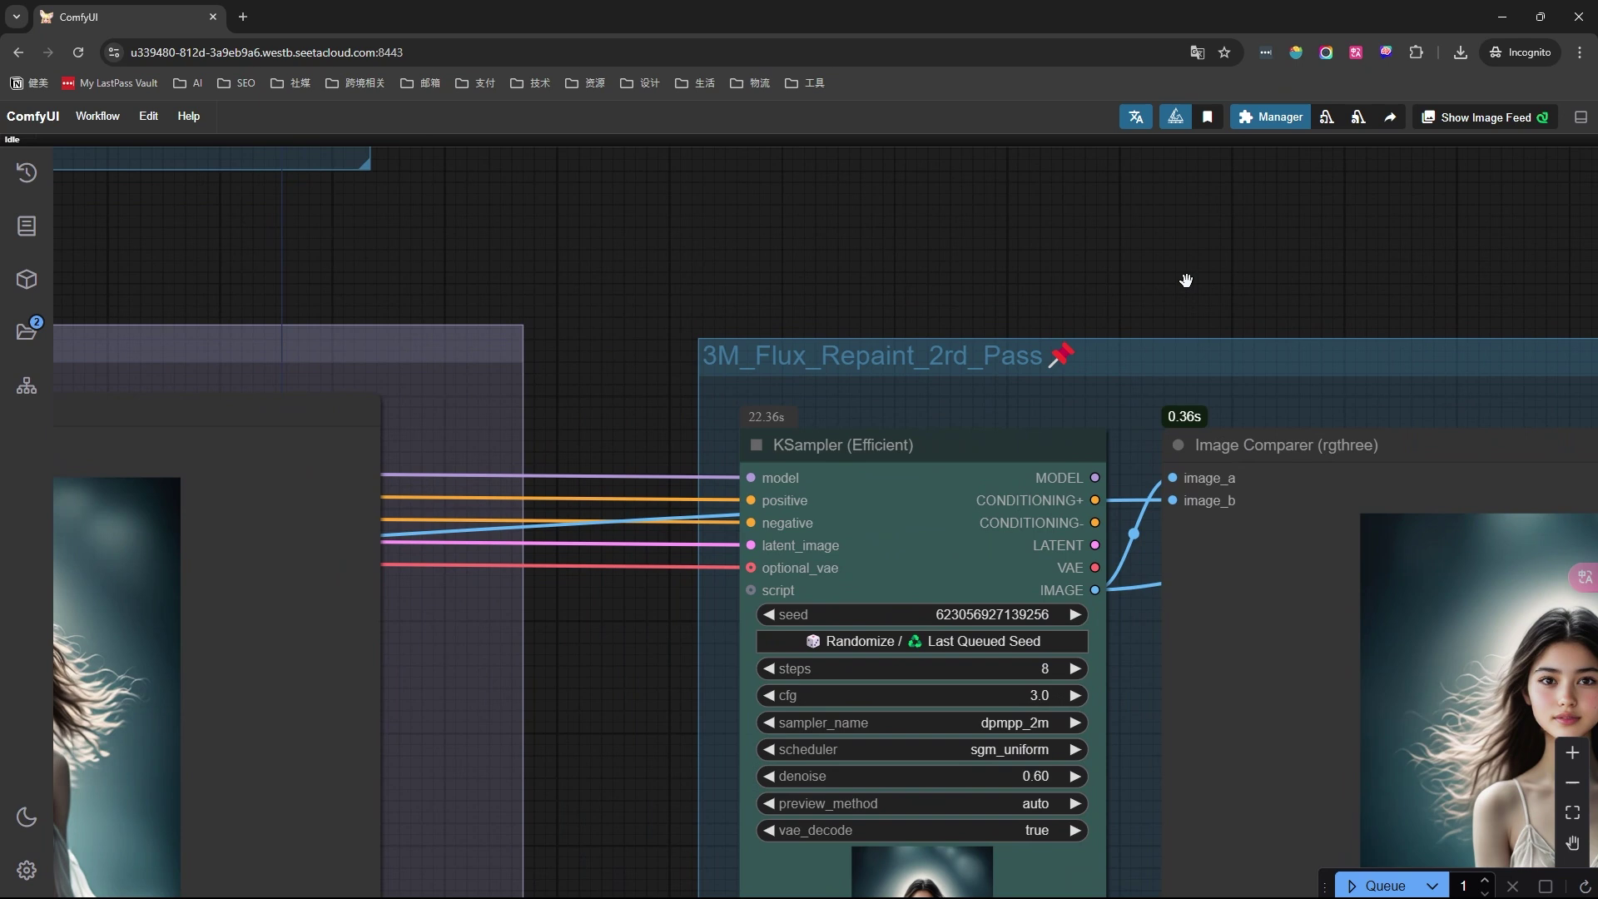
left_click_drag(395, 370, 1298, 224)
left_click_drag(267, 407, 1084, 328)
scroll(1061, 376, "up", 9)
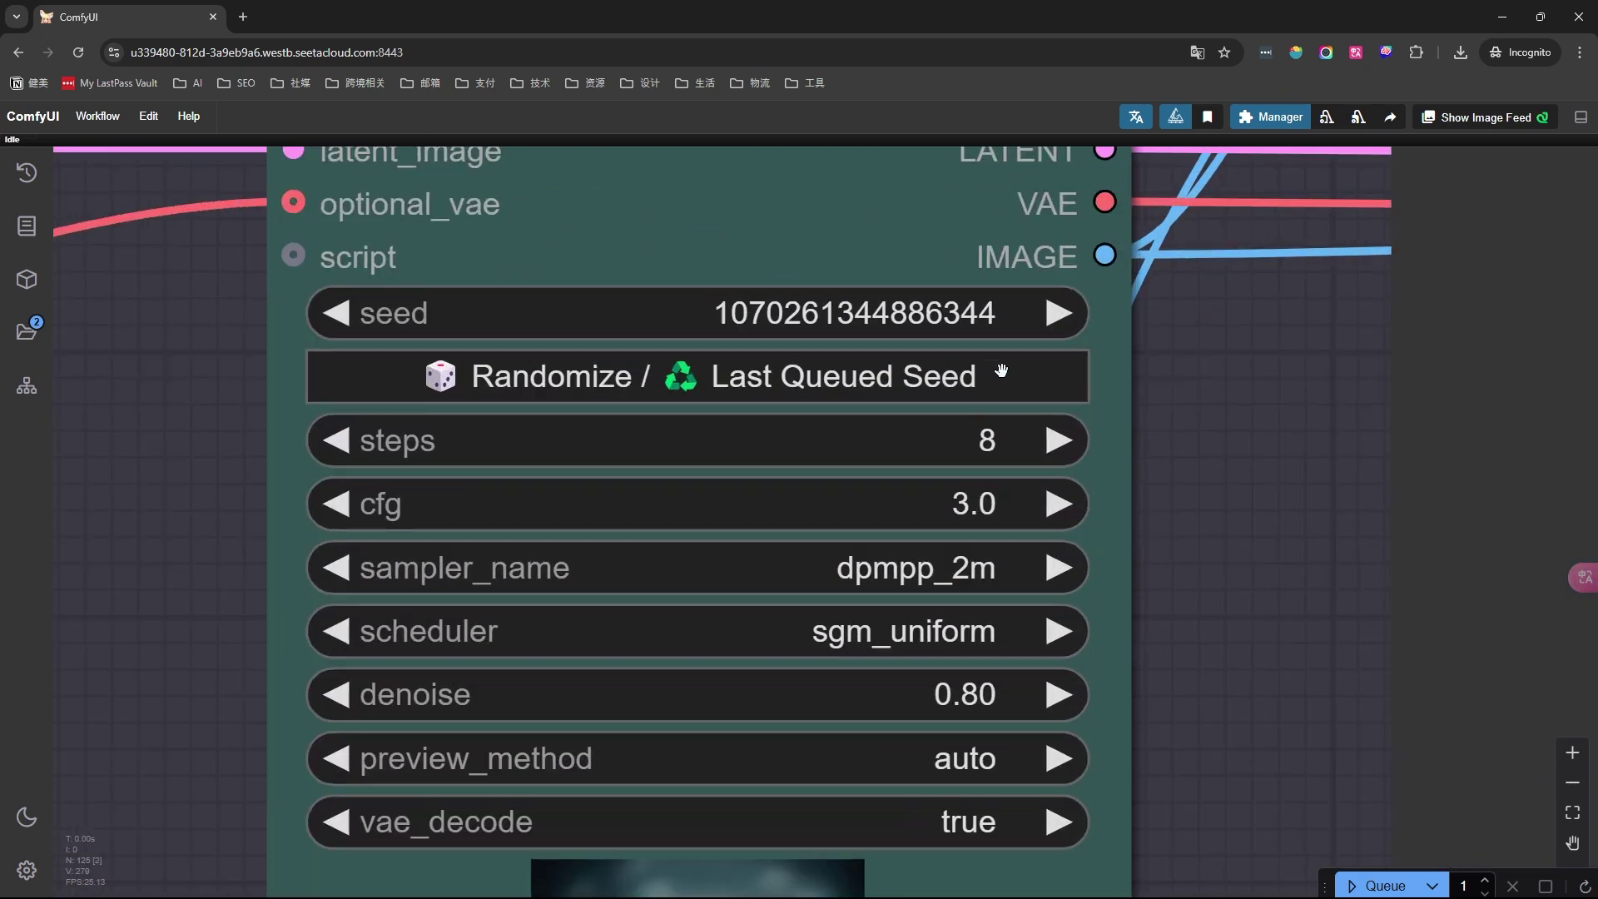
left_click(940, 442)
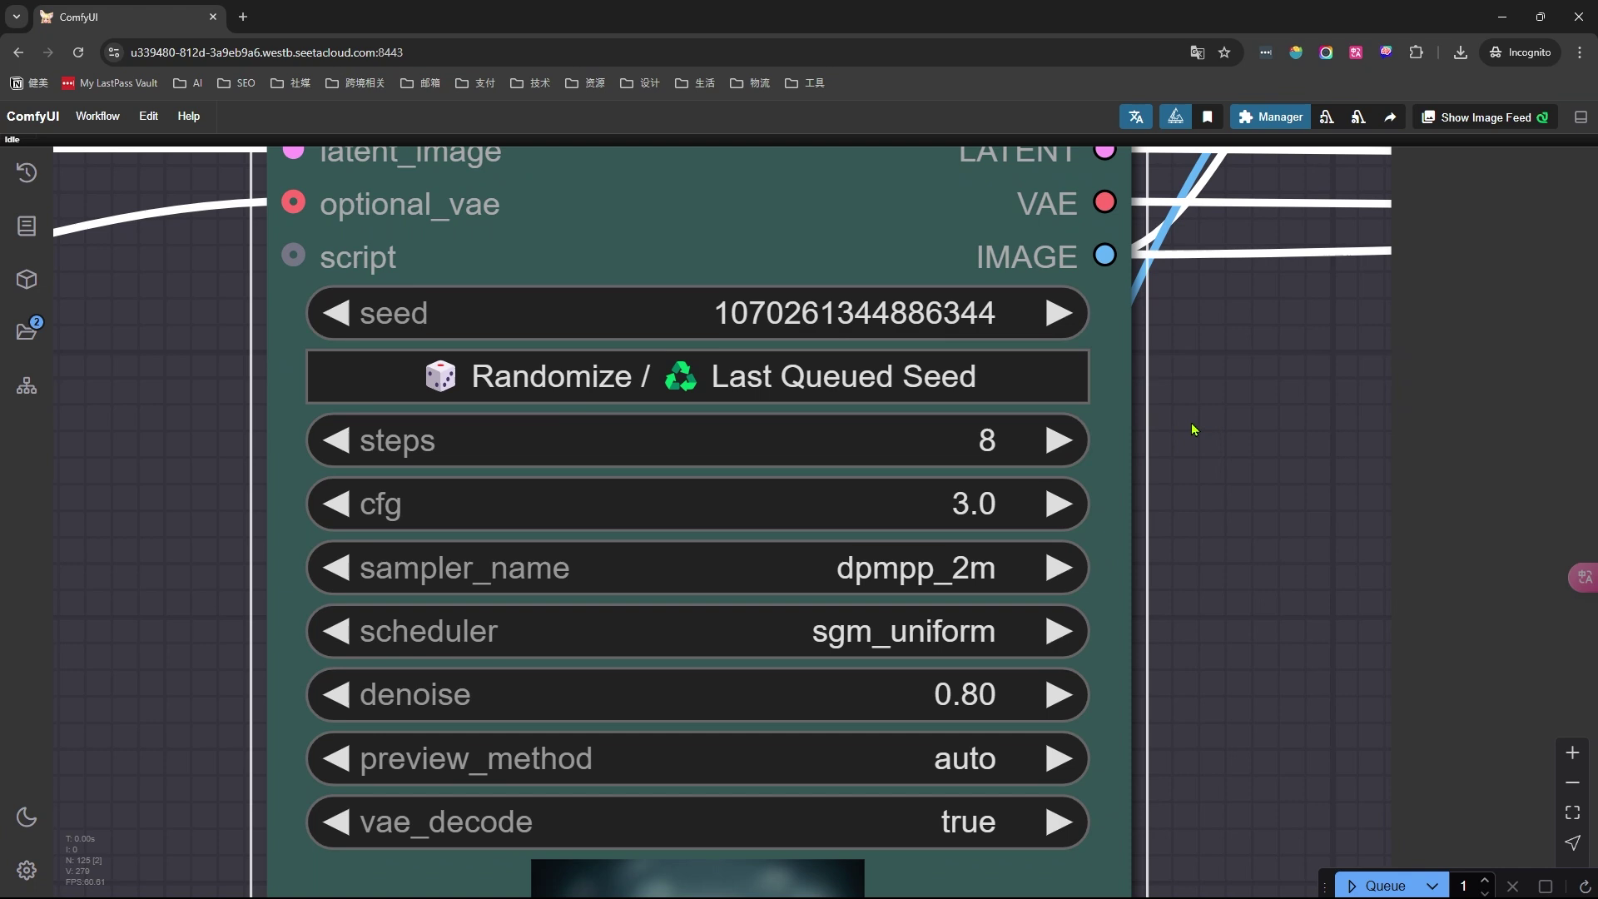
Step: View the first-pass Flux repaint image in the comparer beside the KSampler
scroll(1186, 433, "down", 5)
left_click_drag(1186, 433, 505, 452)
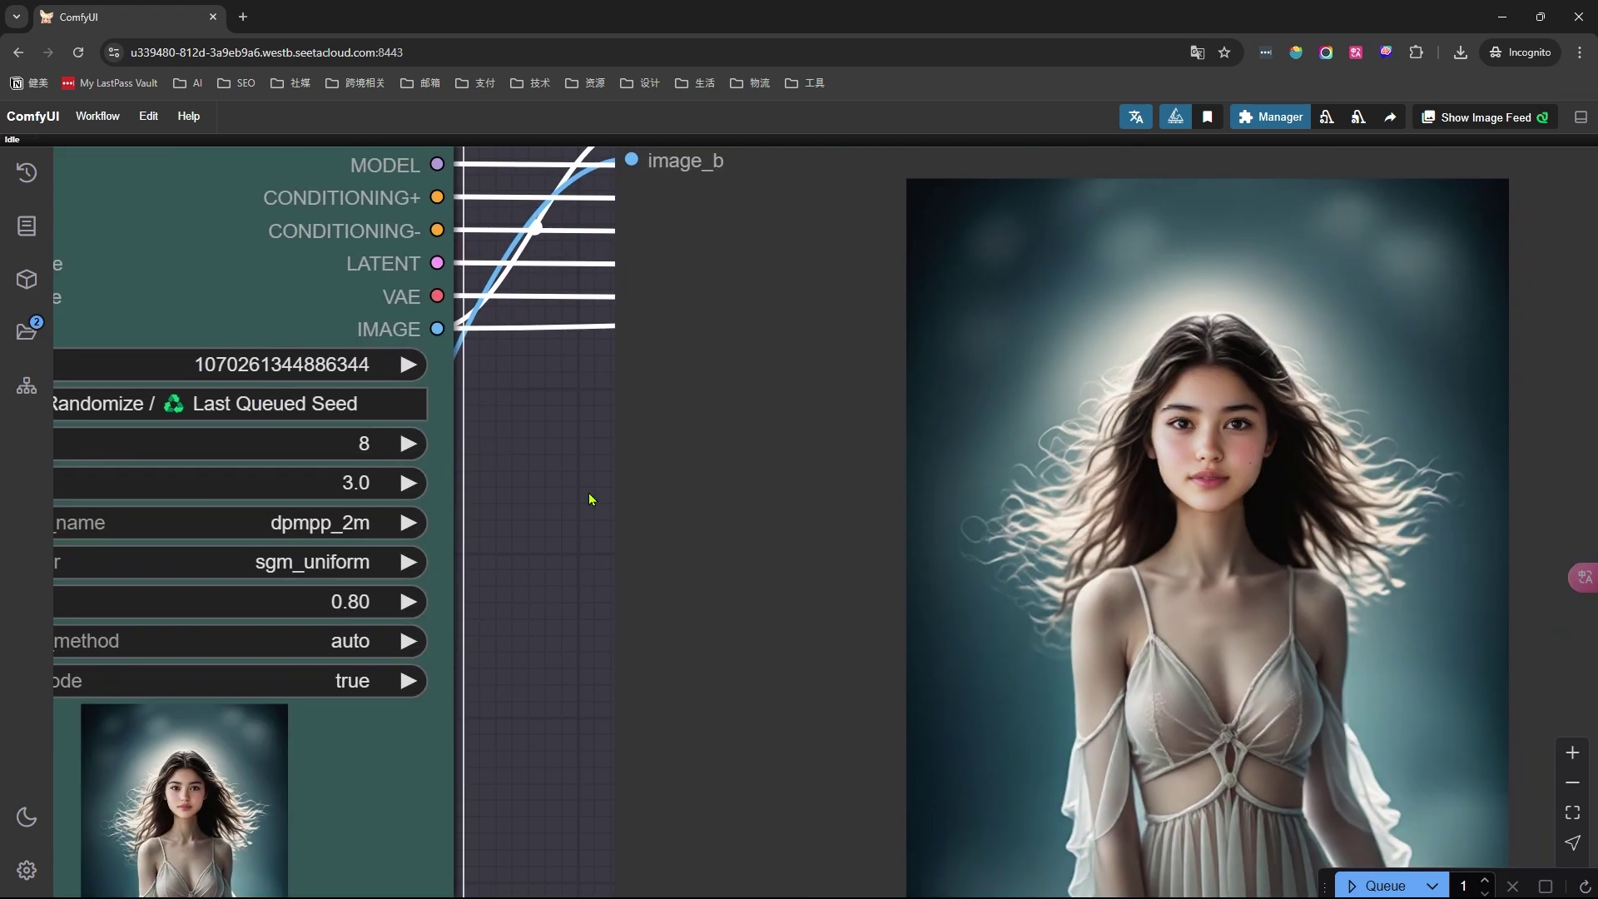
scroll(556, 515, "down", 4)
left_click_drag(524, 556, 319, 434)
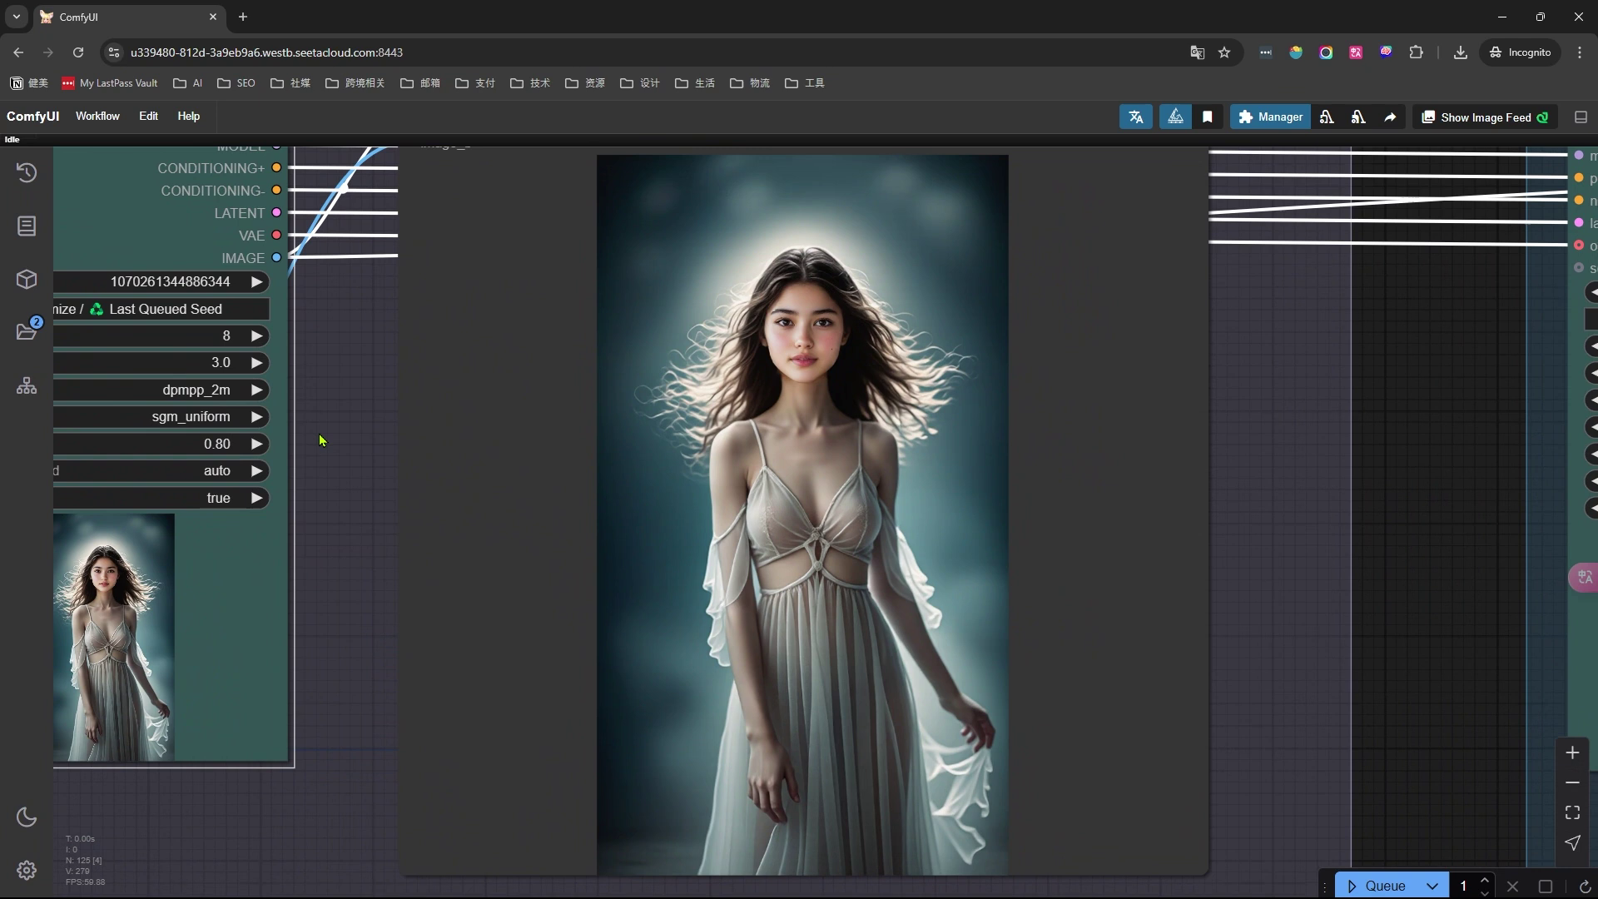
Step: Examine the 3M_Flux_Repaint_2rd_Pass KSampler and compare its output image with the SDXL repaint in the Image Comparer
left_click_drag(1395, 455, 175, 436)
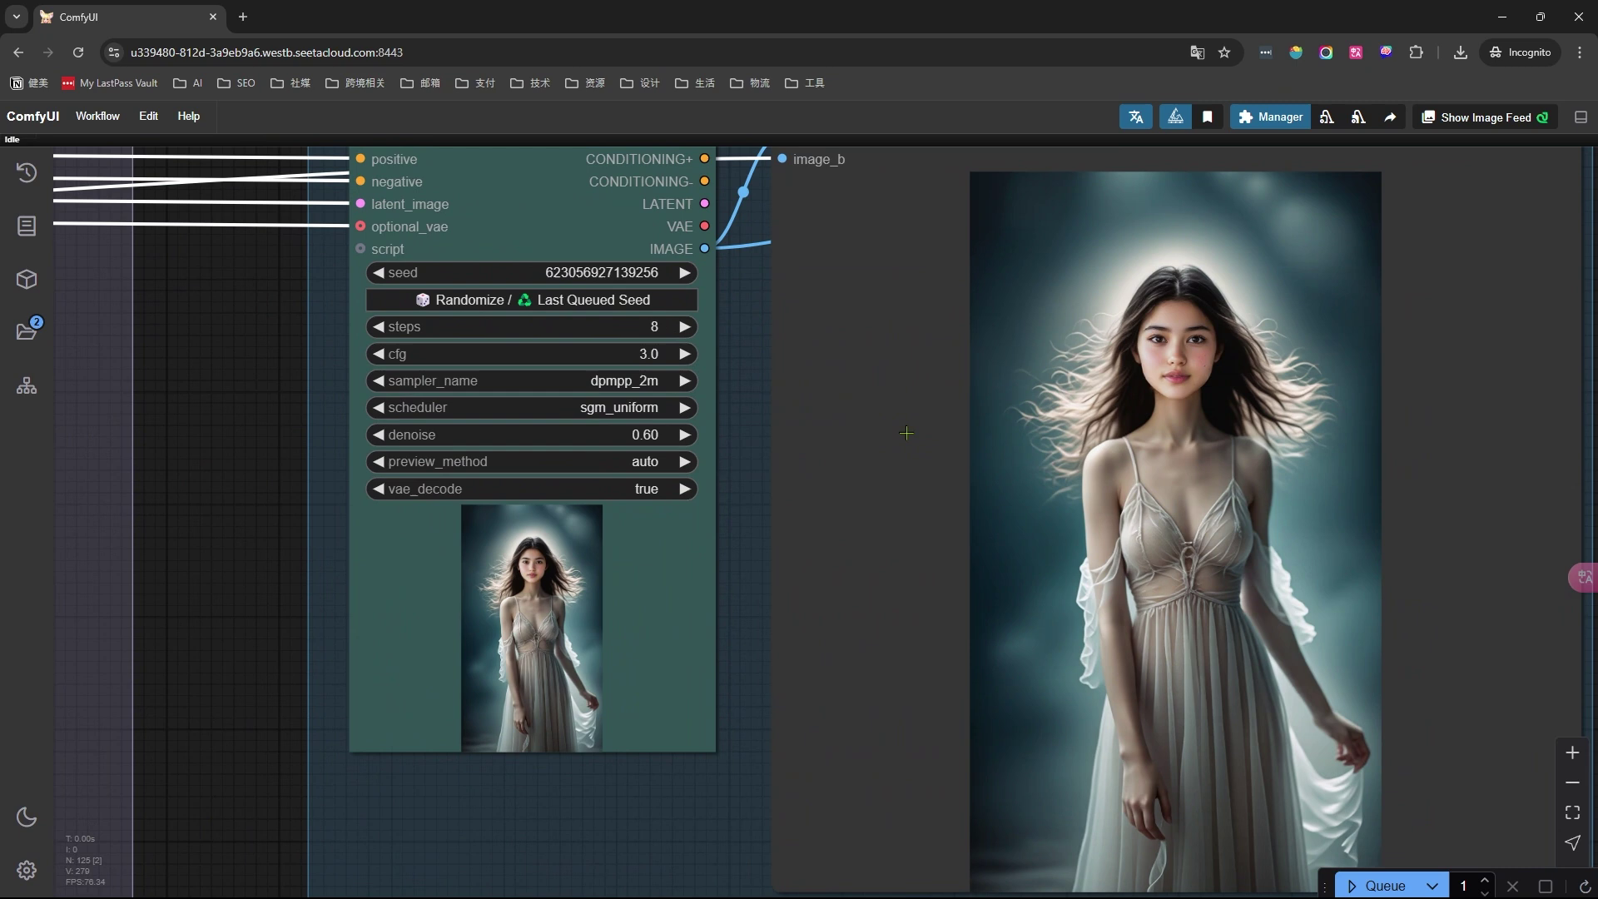
left_click_drag(909, 434, 922, 411)
left_click_drag(750, 441, 341, 390)
scroll(886, 670, "up", 4)
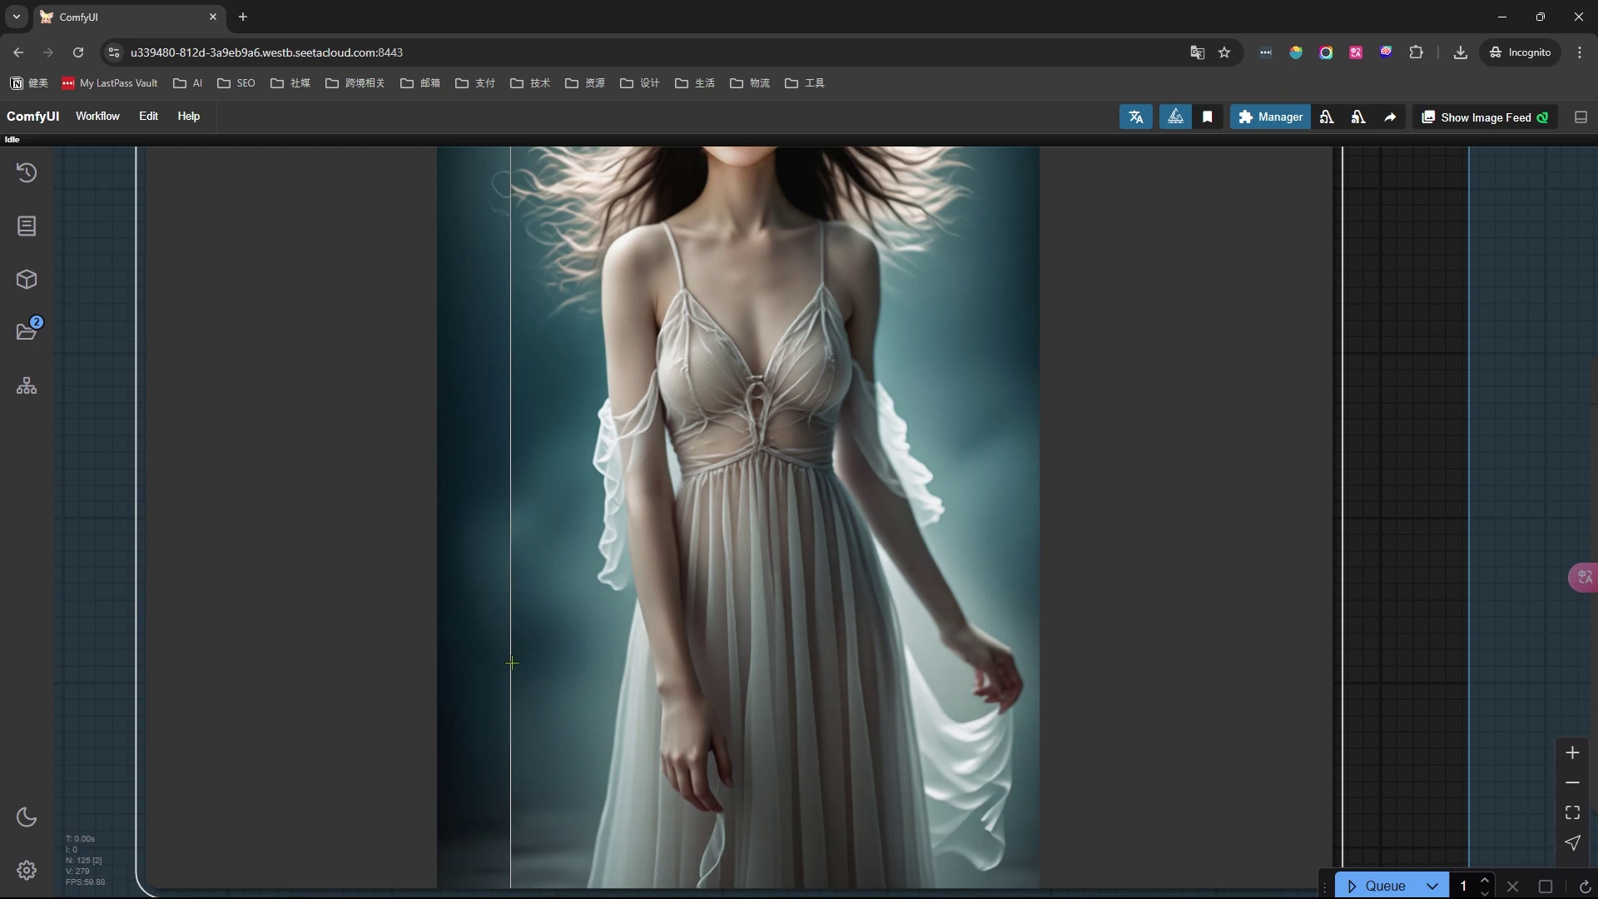
scroll(512, 661, "down", 5)
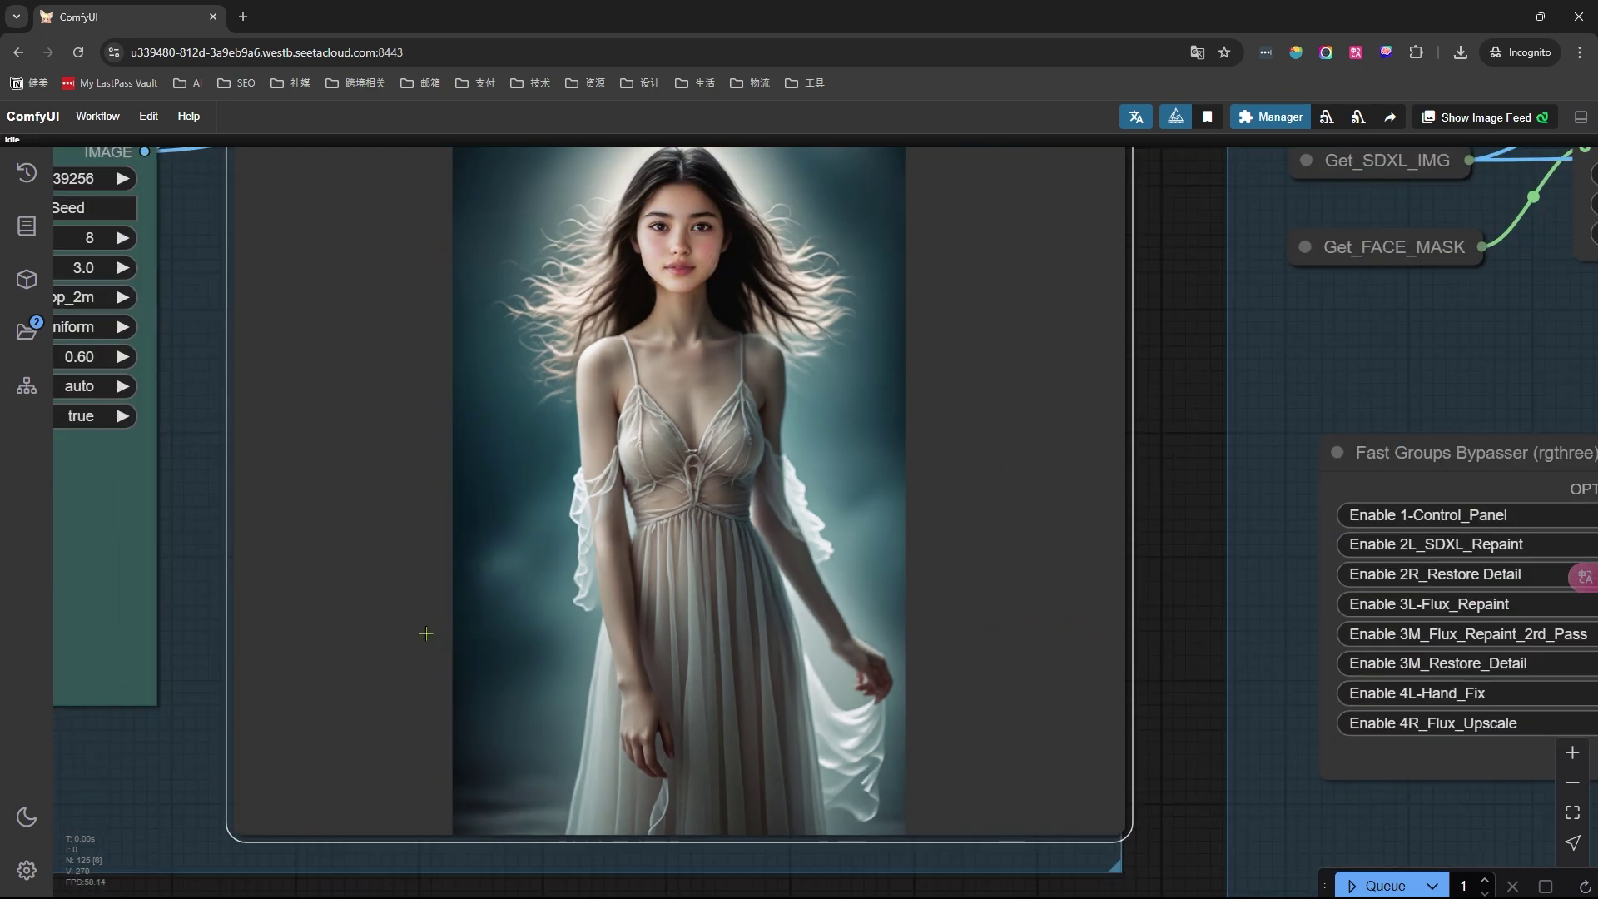
scroll(1232, 321, "up", 3)
scroll(1232, 320, "up", 6)
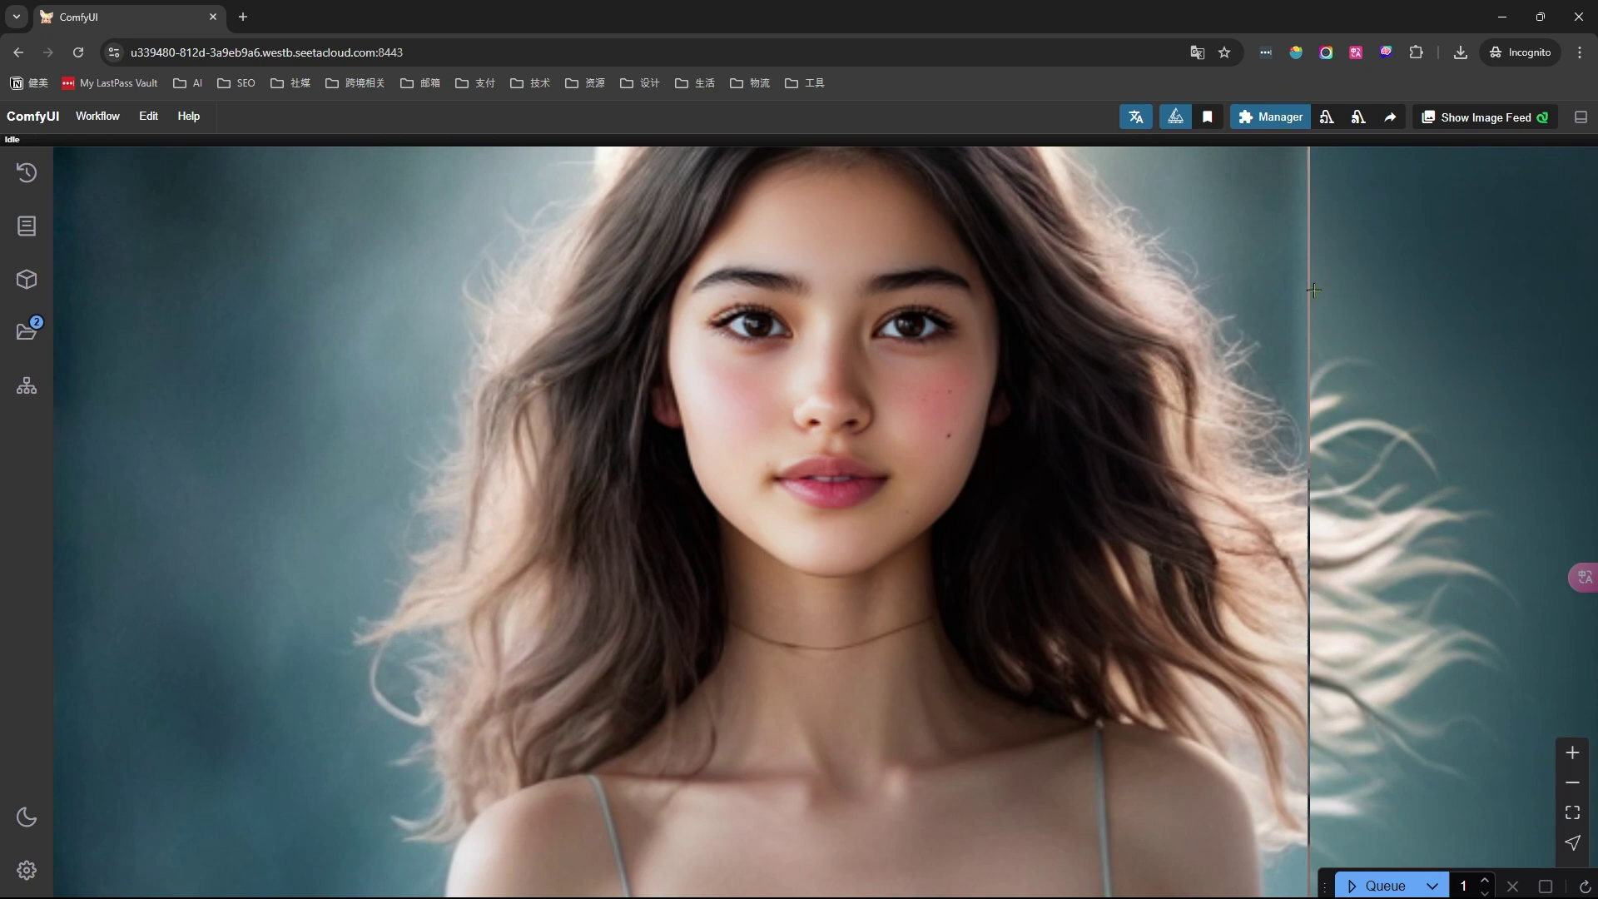
scroll(941, 219, "down", 4)
Step: Look over the Preview Image and comparison image of the 3M_Restore_Detail group
left_click_drag(251, 631, 963, 307)
scroll(963, 307, "down", 9)
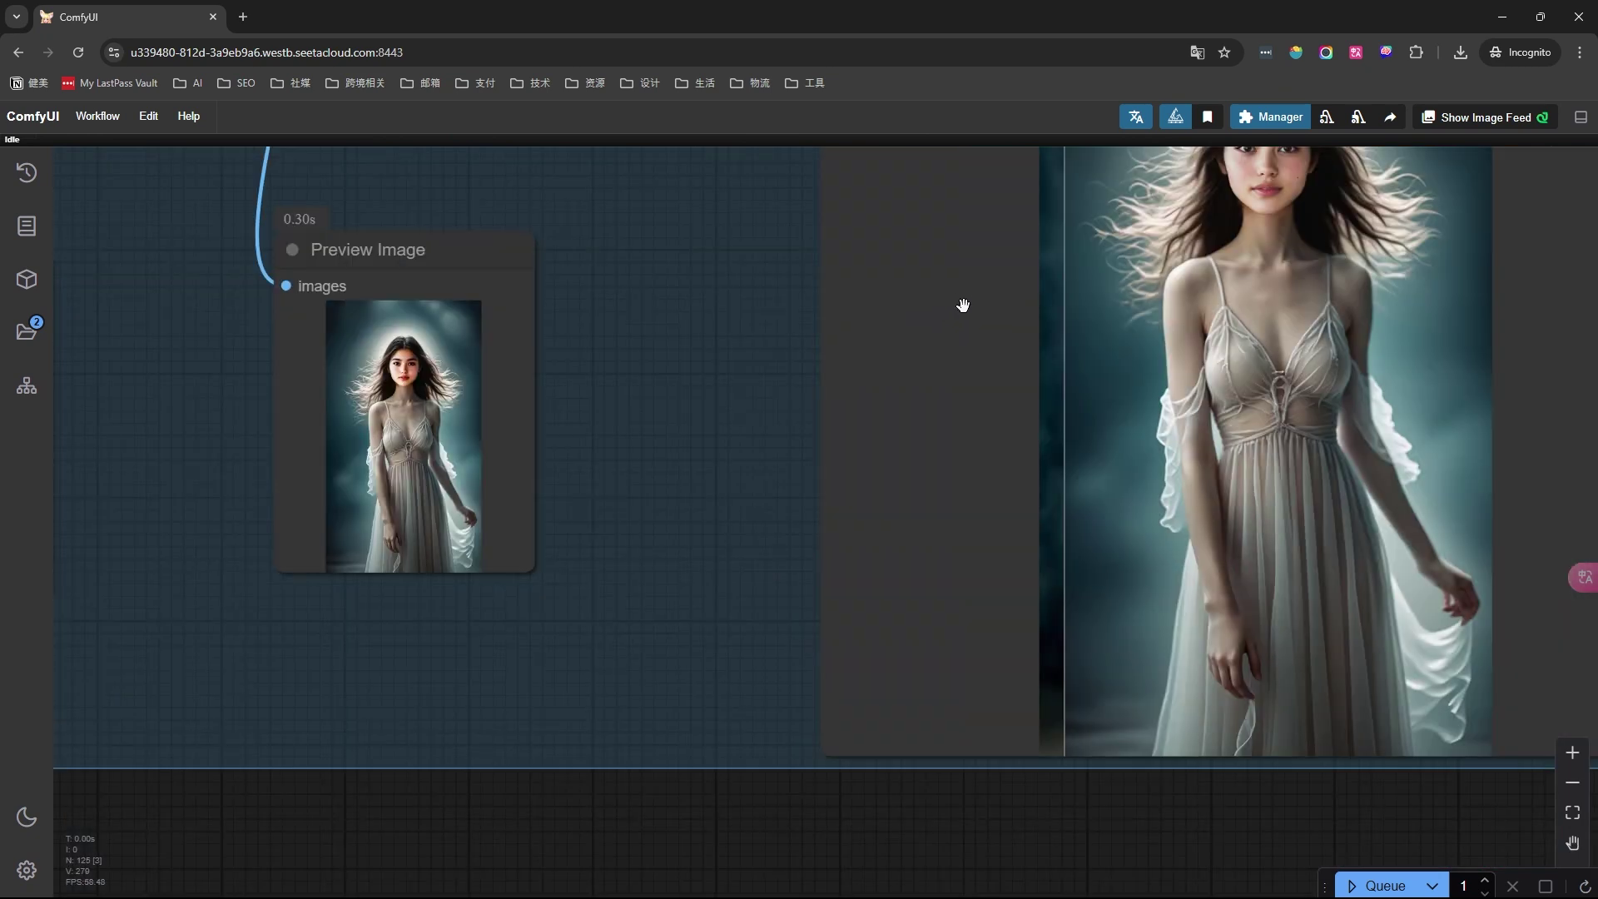
left_click_drag(292, 666, 1237, 367)
left_click_drag(190, 615, 1166, 333)
left_click_drag(190, 518, 1248, 231)
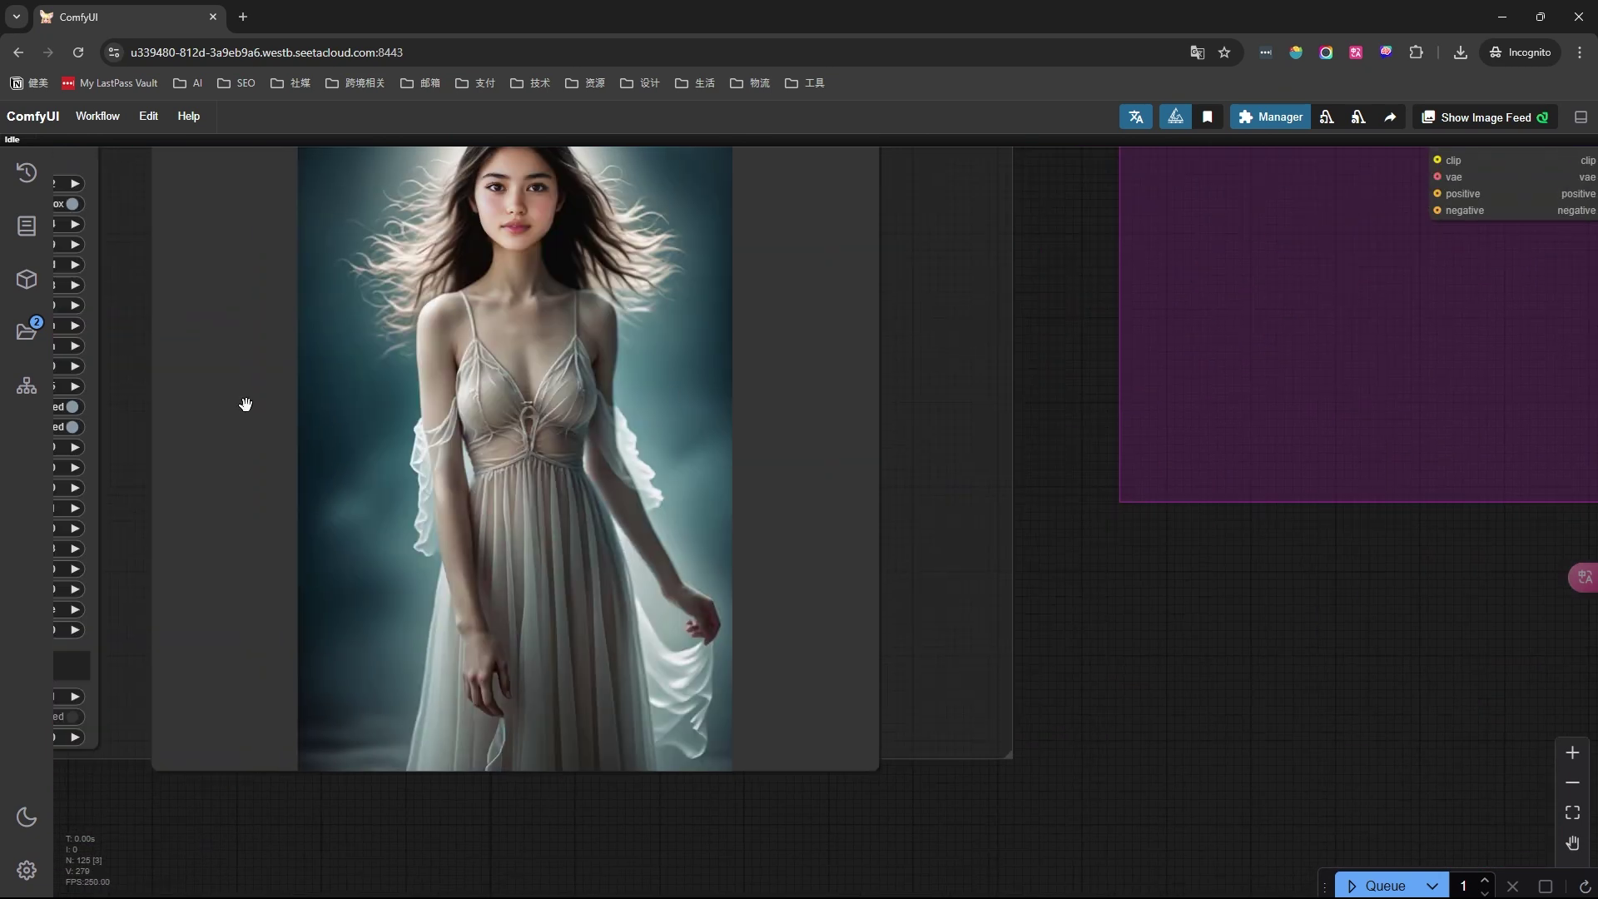
Step: Inspect the hands closely in the comparison image of the 4L-Hand_Fix group
left_click_drag(247, 404, 1248, 366)
left_click_drag(532, 411, 92, 508)
scroll(892, 470, "up", 1)
left_click_drag(892, 469, 574, 280)
scroll(710, 464, "up", 9)
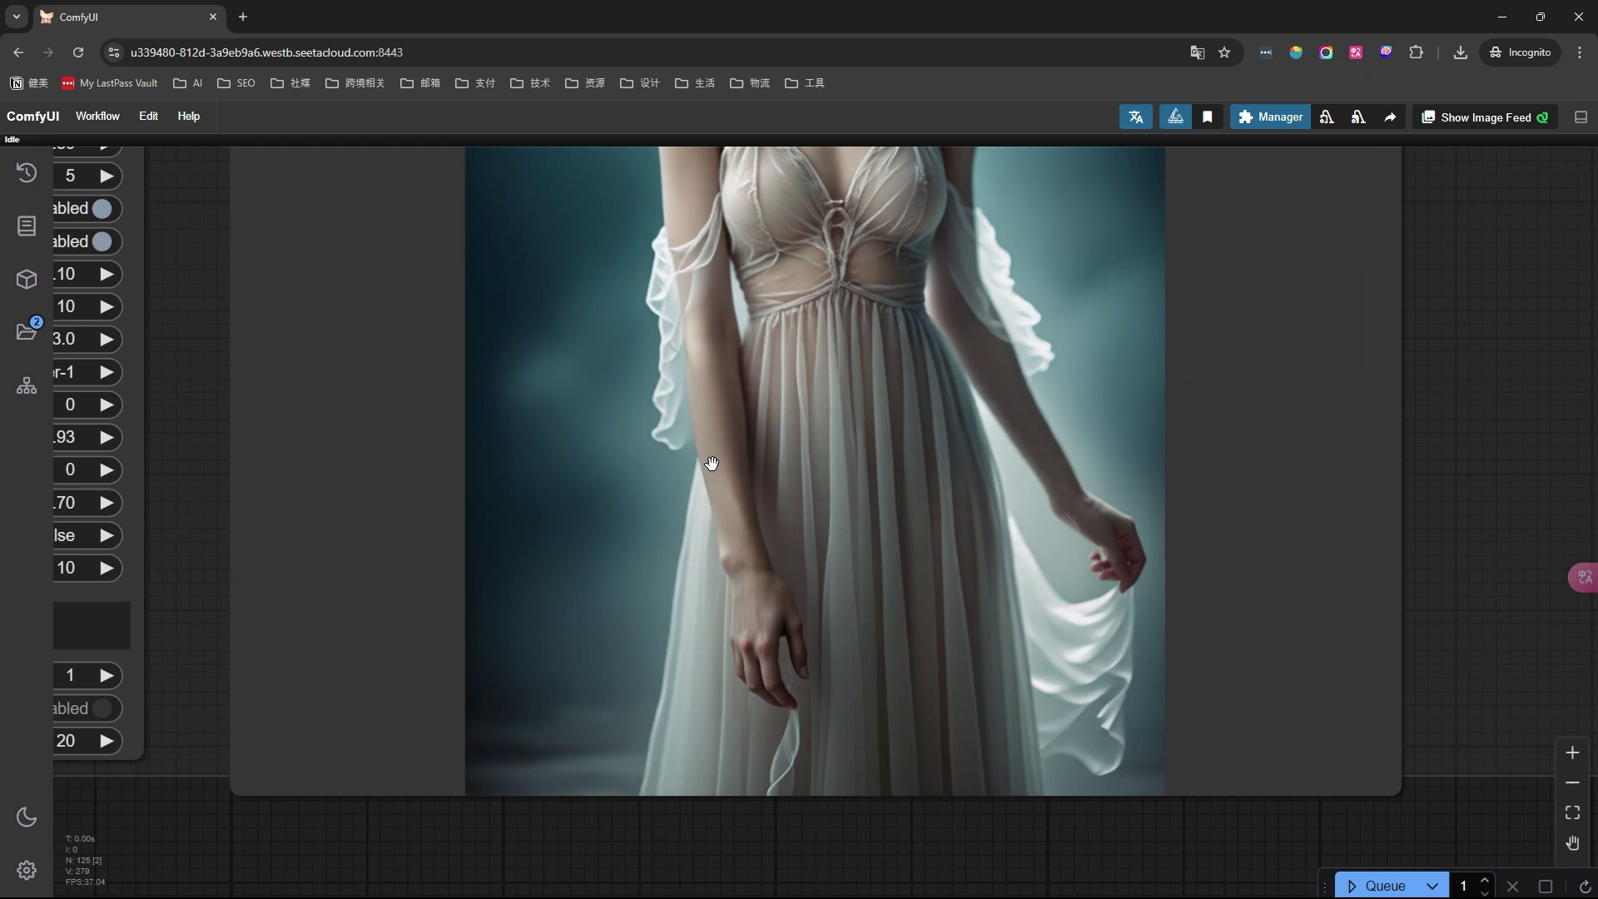
left_click_drag(731, 546, 713, 336)
scroll(724, 349, "up", 4)
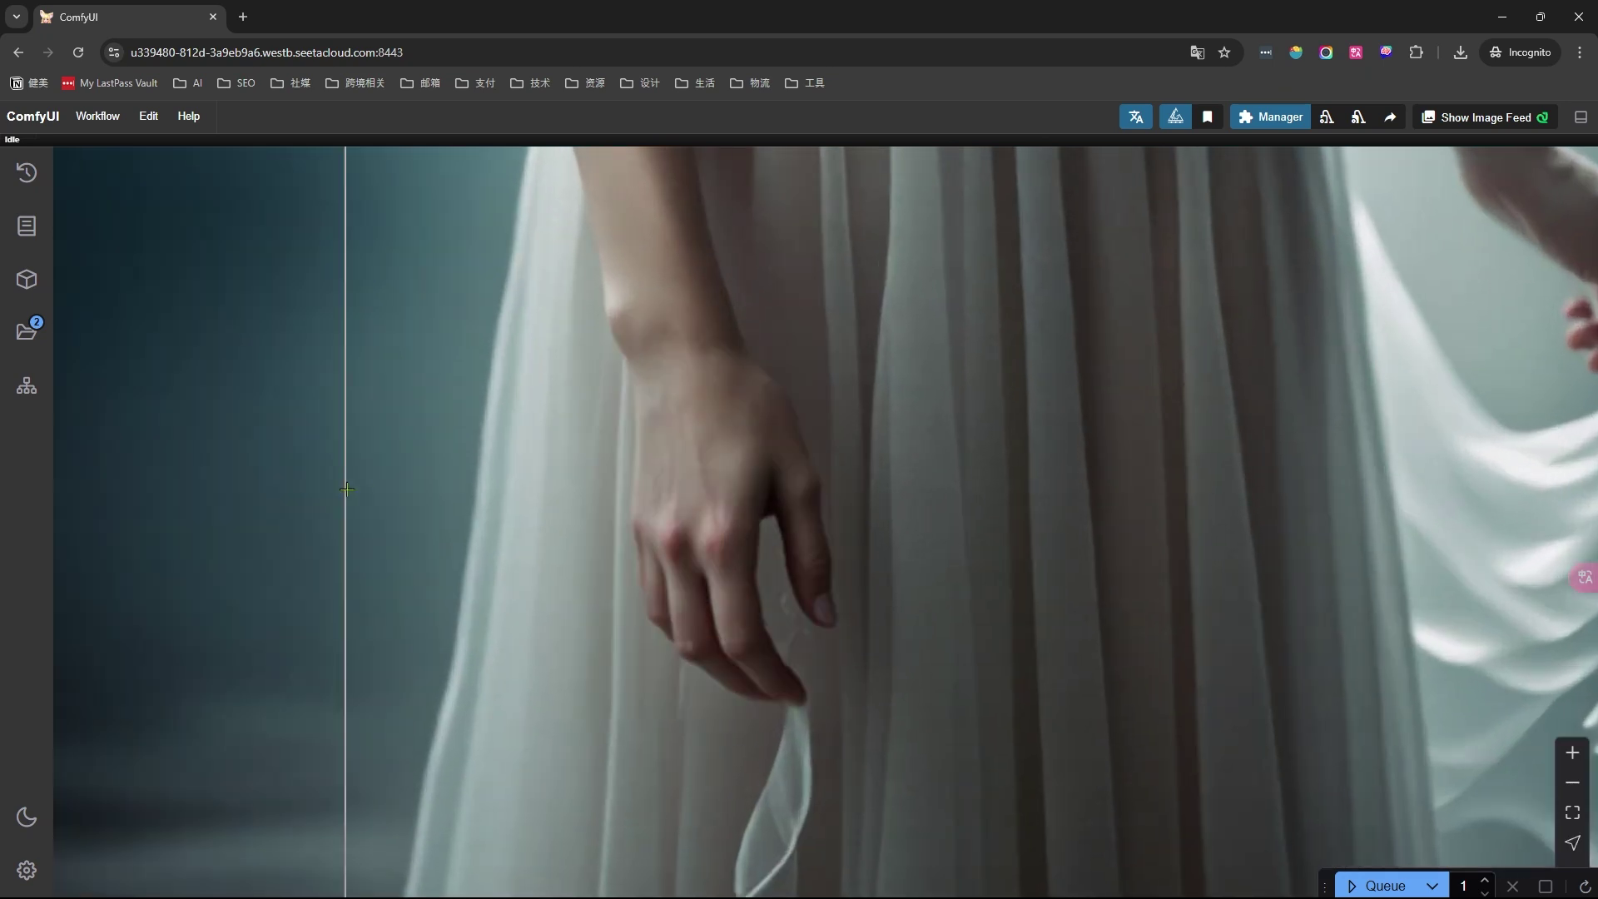
Step: Look over the 4R_Flux_Upscale group and its upscaling nodes
scroll(347, 500, "down", 3)
scroll(357, 483, "down", 9)
left_click_drag(1279, 477, 56, 676)
left_click_drag(1165, 658, 1, 770)
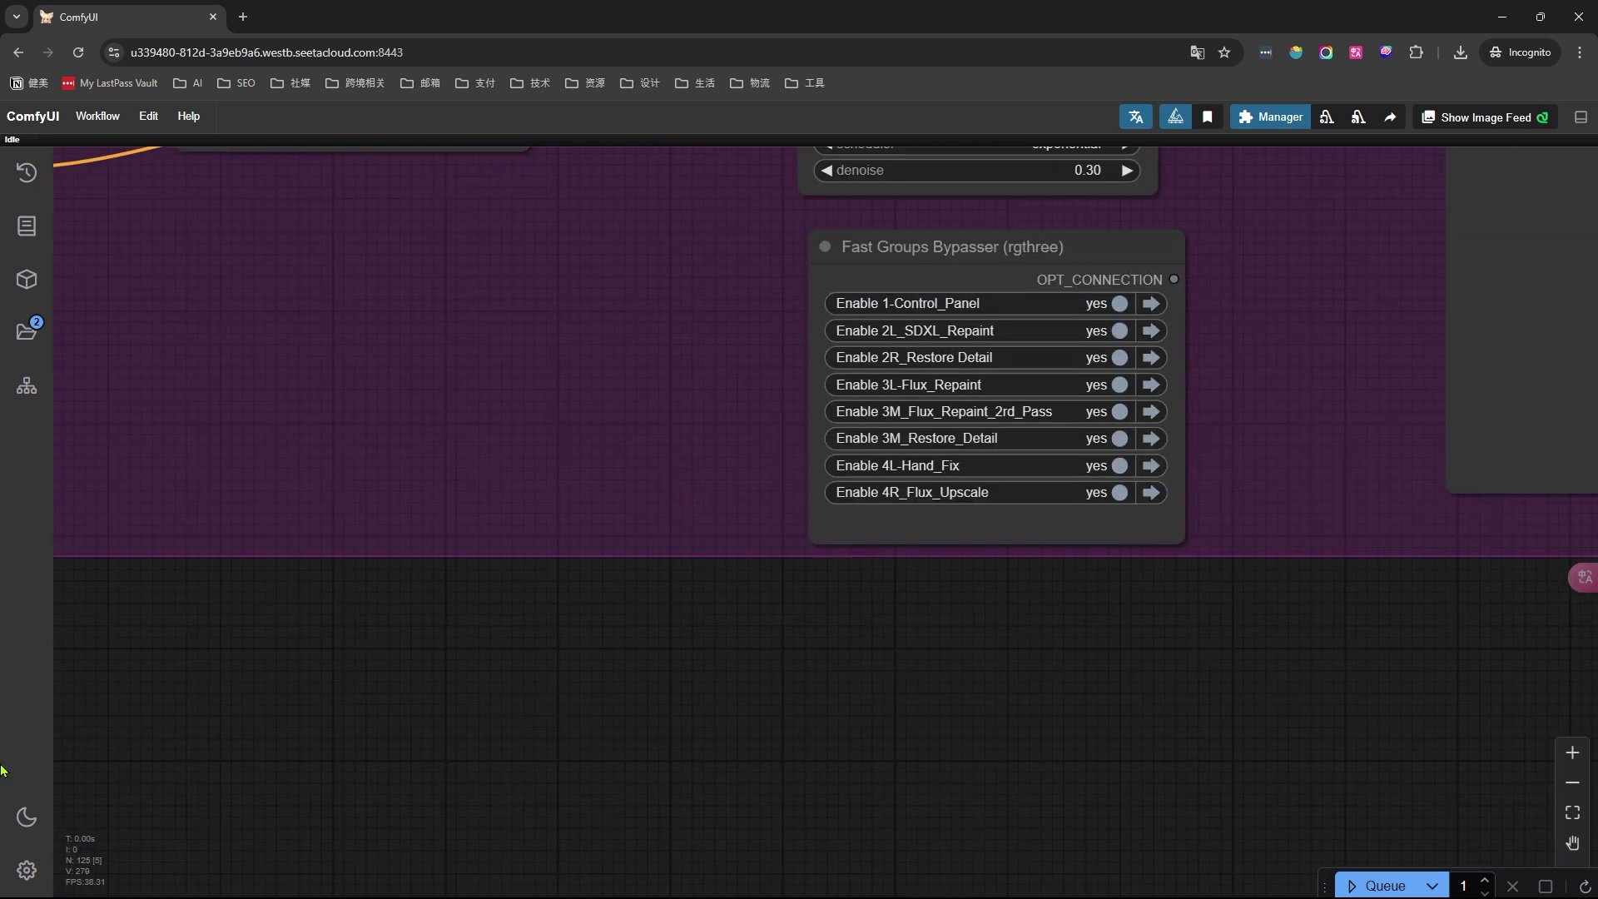
left_click_drag(1299, 466, 836, 587)
scroll(836, 587, "down", 4)
scroll(1332, 391, "up", 8)
left_click_drag(1098, 245, 1039, 539)
scroll(1039, 539, "up", 6)
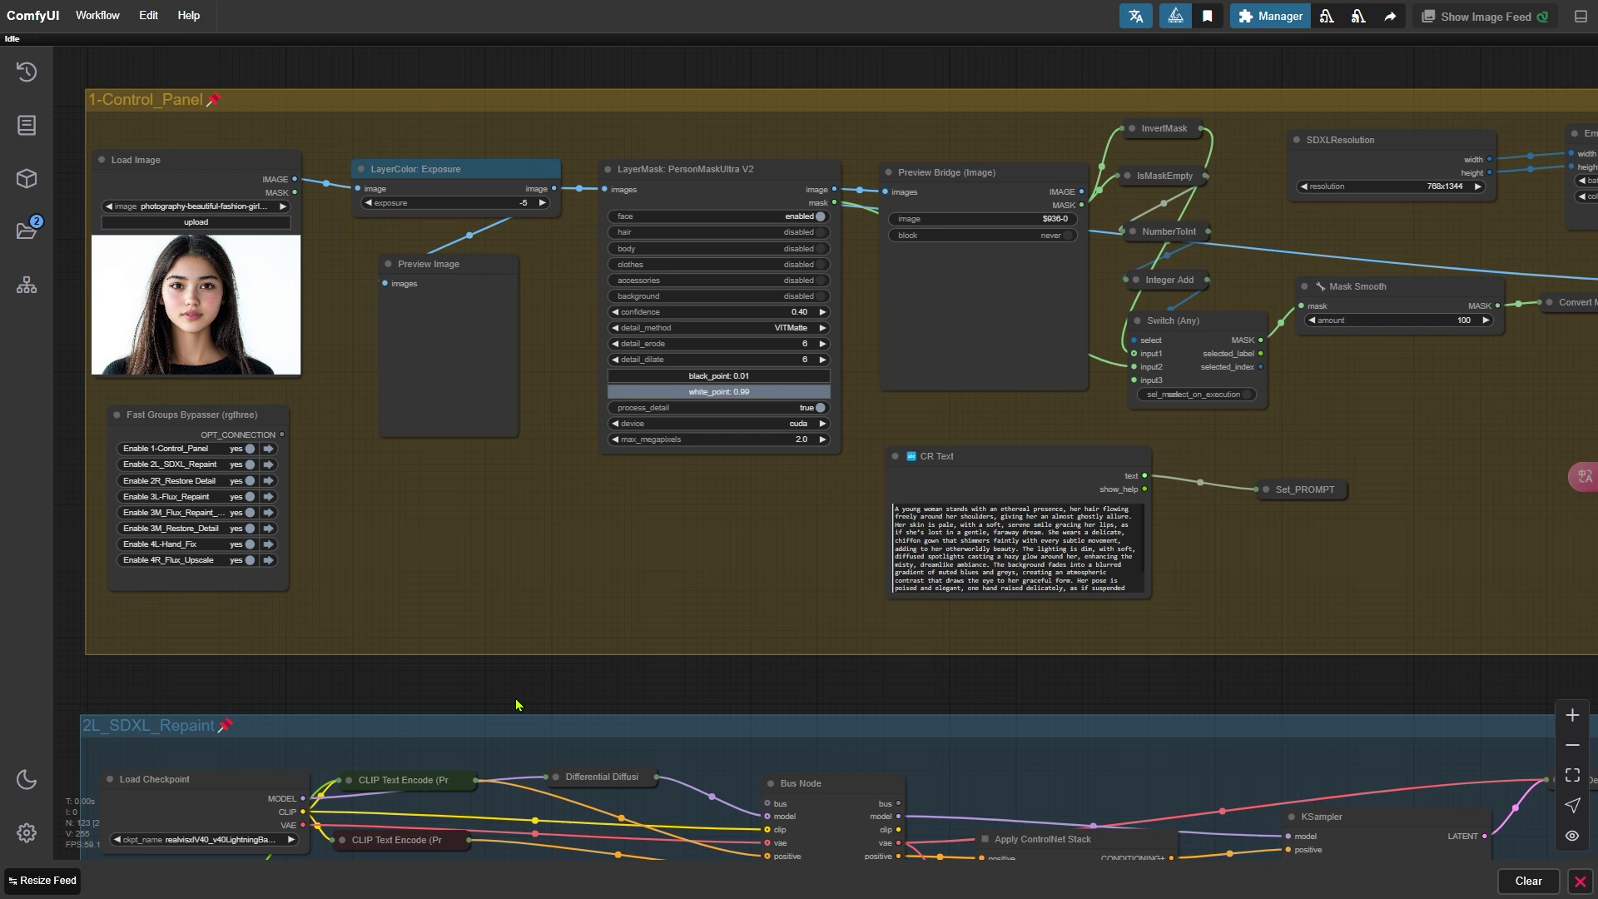
Step: Disable every group except 1-Control_Panel in the Fast Groups Bypasser, from 2L_SDXL_Repaint to 4R_Flux_Upscale
left_click(230, 464)
left_click(234, 481)
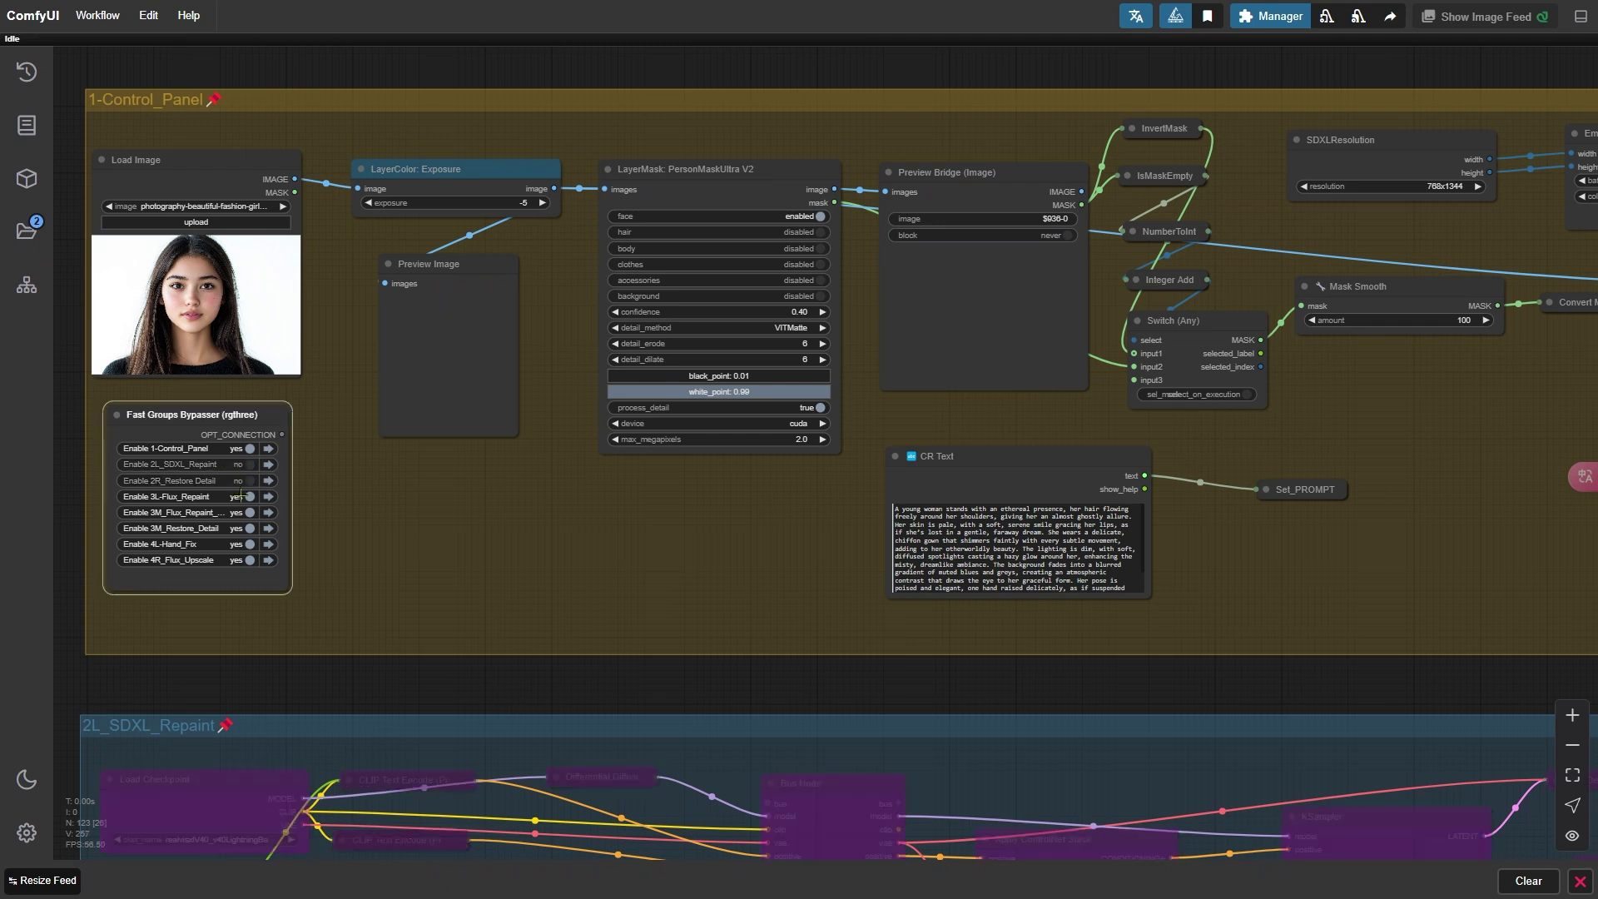
left_click(237, 497)
left_click(238, 513)
left_click(240, 529)
left_click(241, 544)
left_click(243, 560)
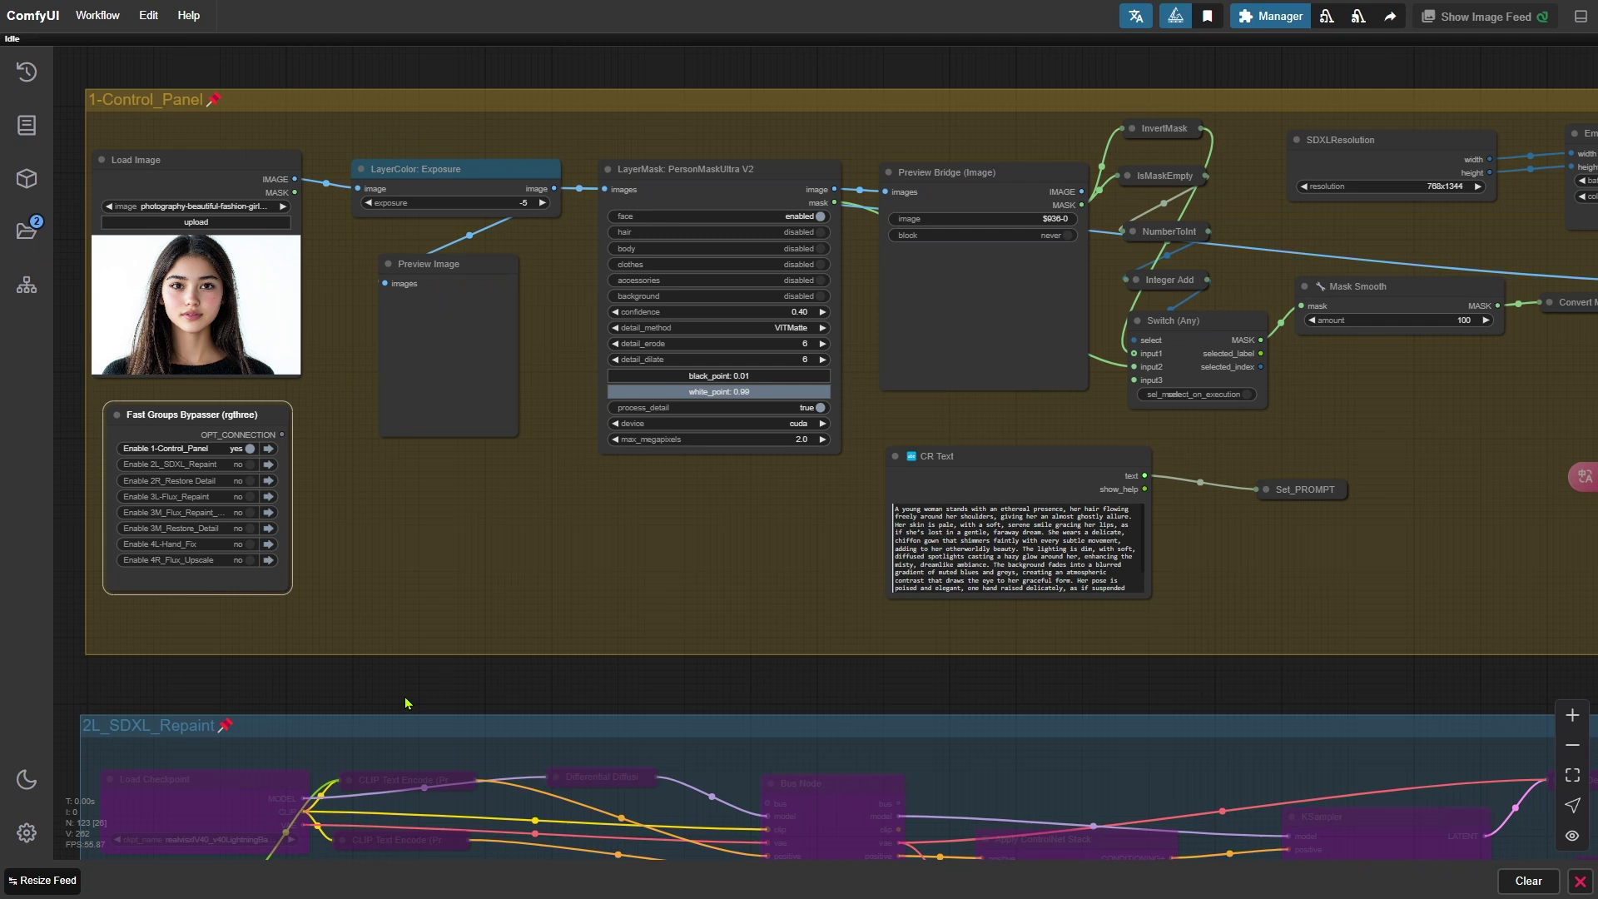
Step: Review the CR Text prompt, LayerColor: Exposure and PersonMaskUltra V2 nodes in the 1-Control_Panel group
left_click(972, 455)
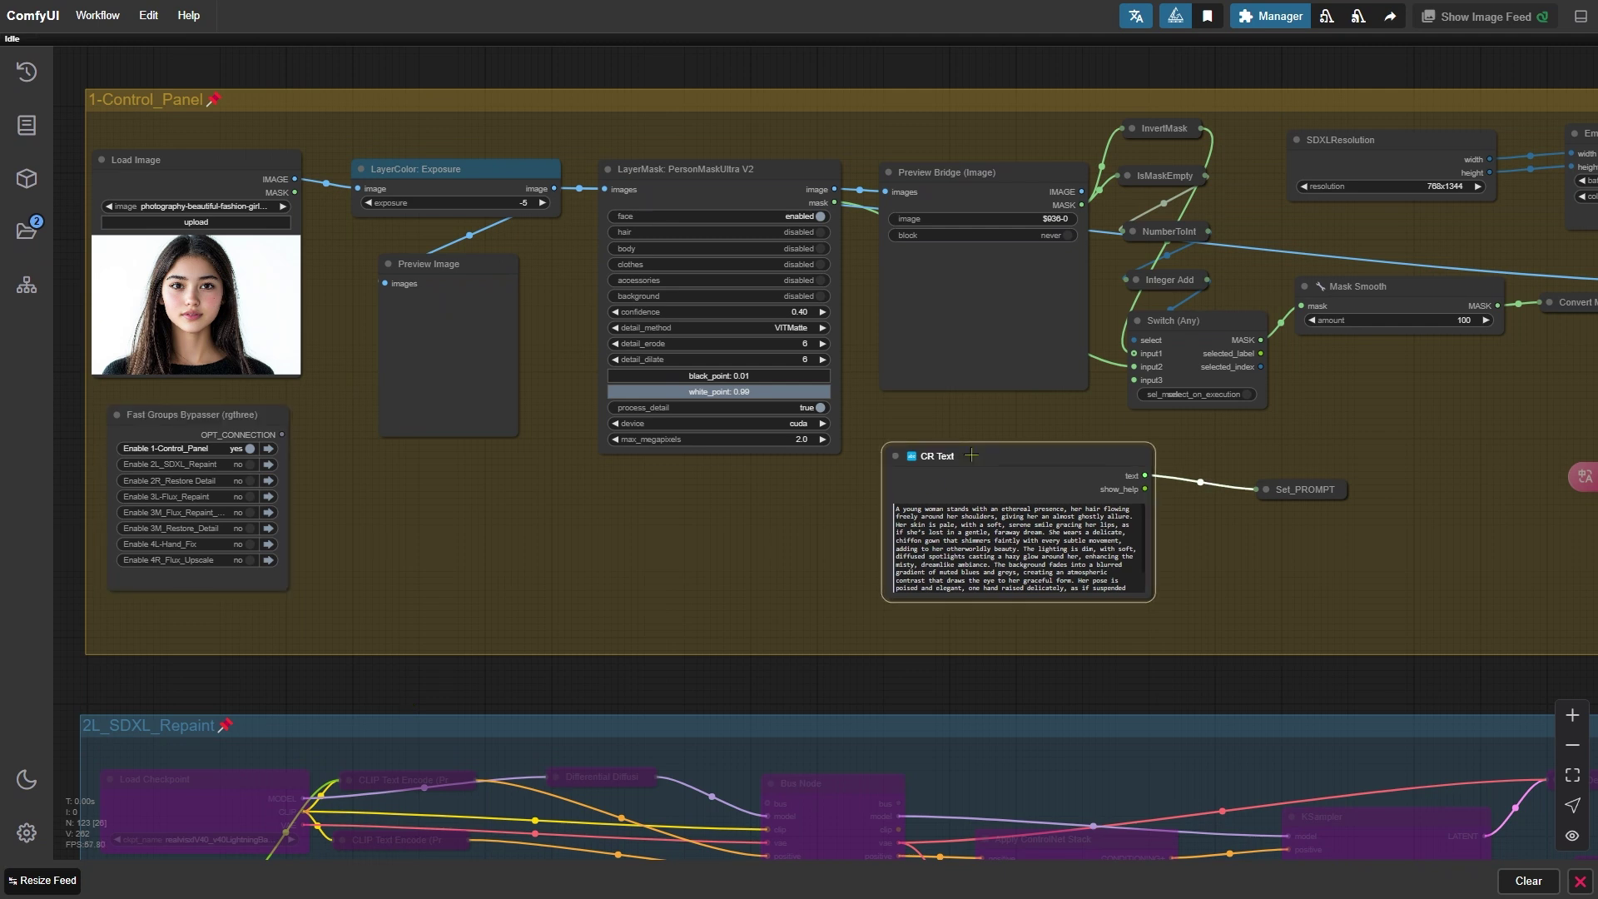
left_click(508, 167)
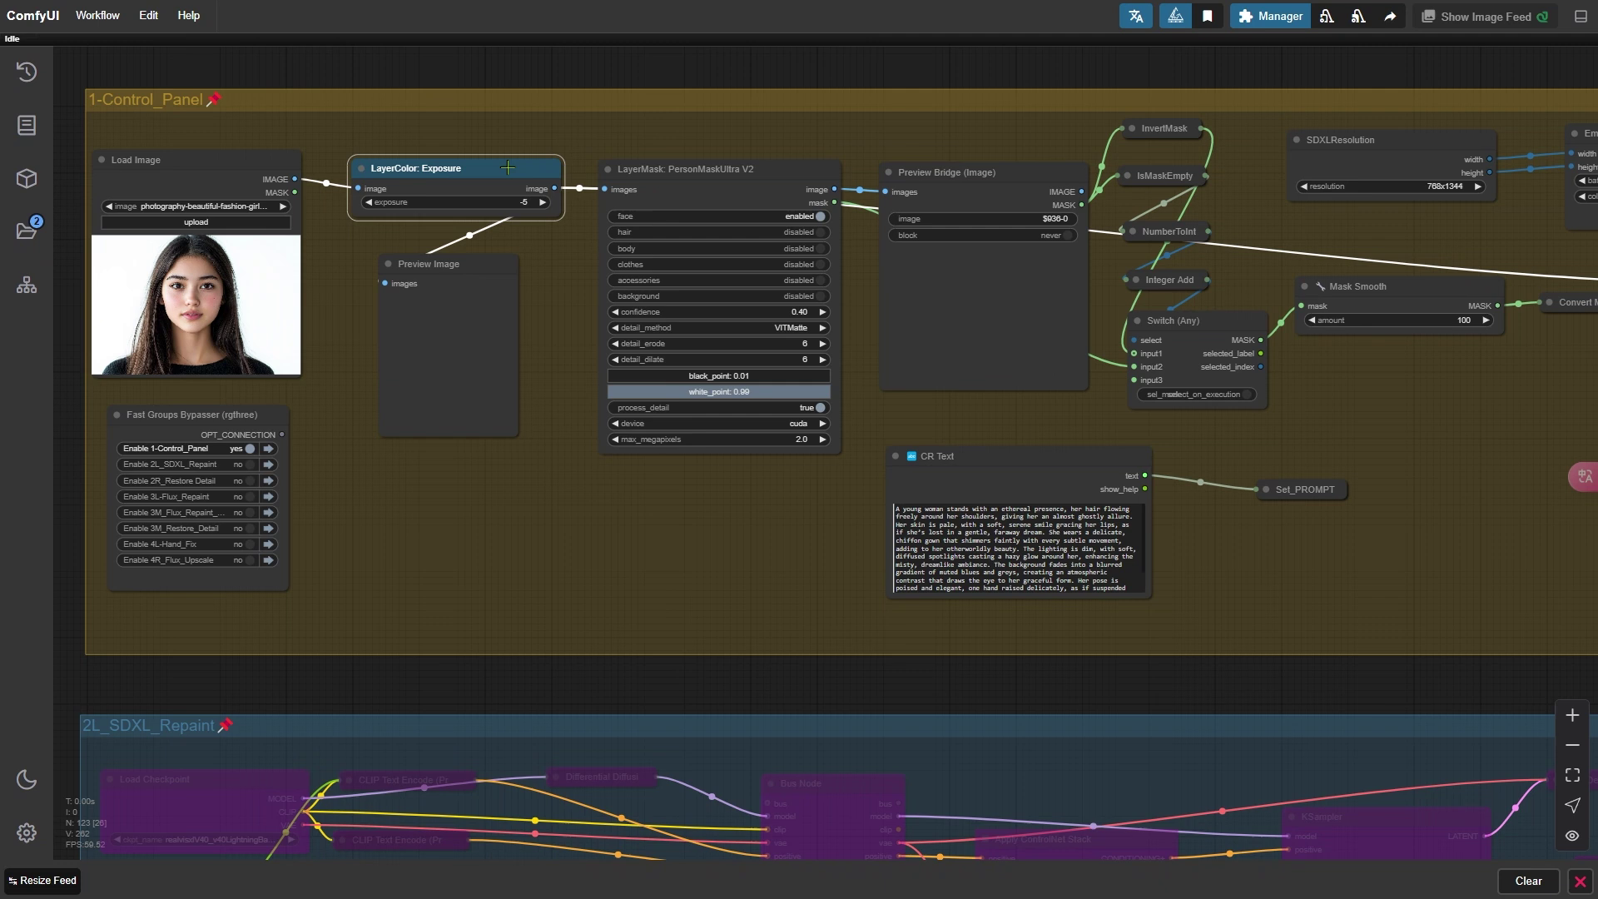
left_click(774, 171)
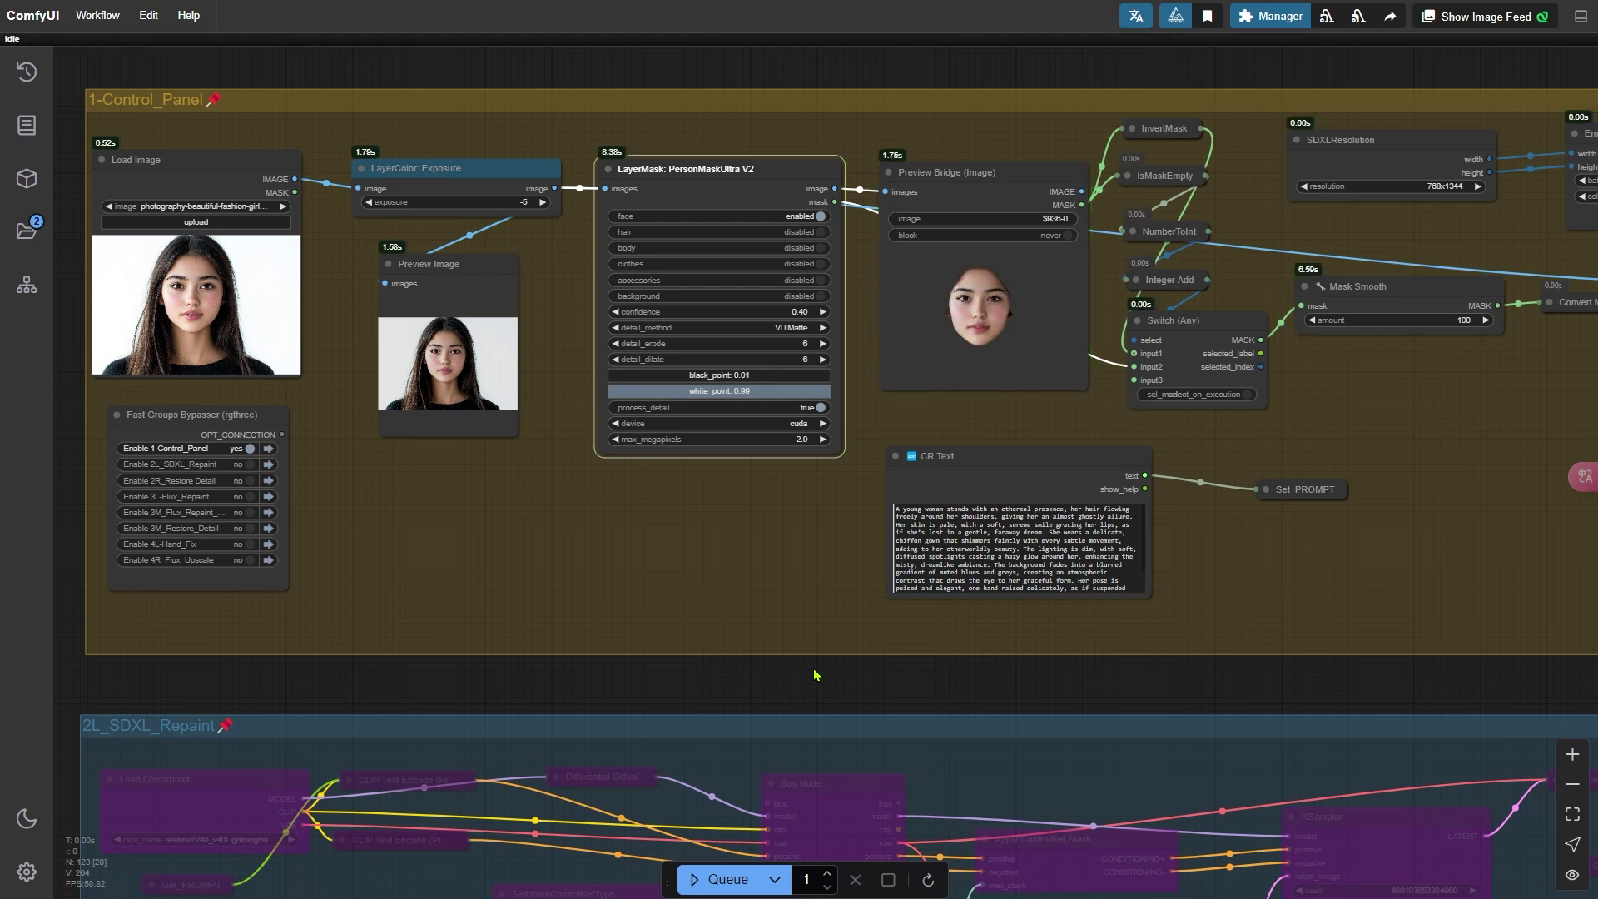
Step: Open the Preview Bridge face image in the mask editor, set the mask color to negative and increase the brush thickness
scroll(814, 674, "up", 4)
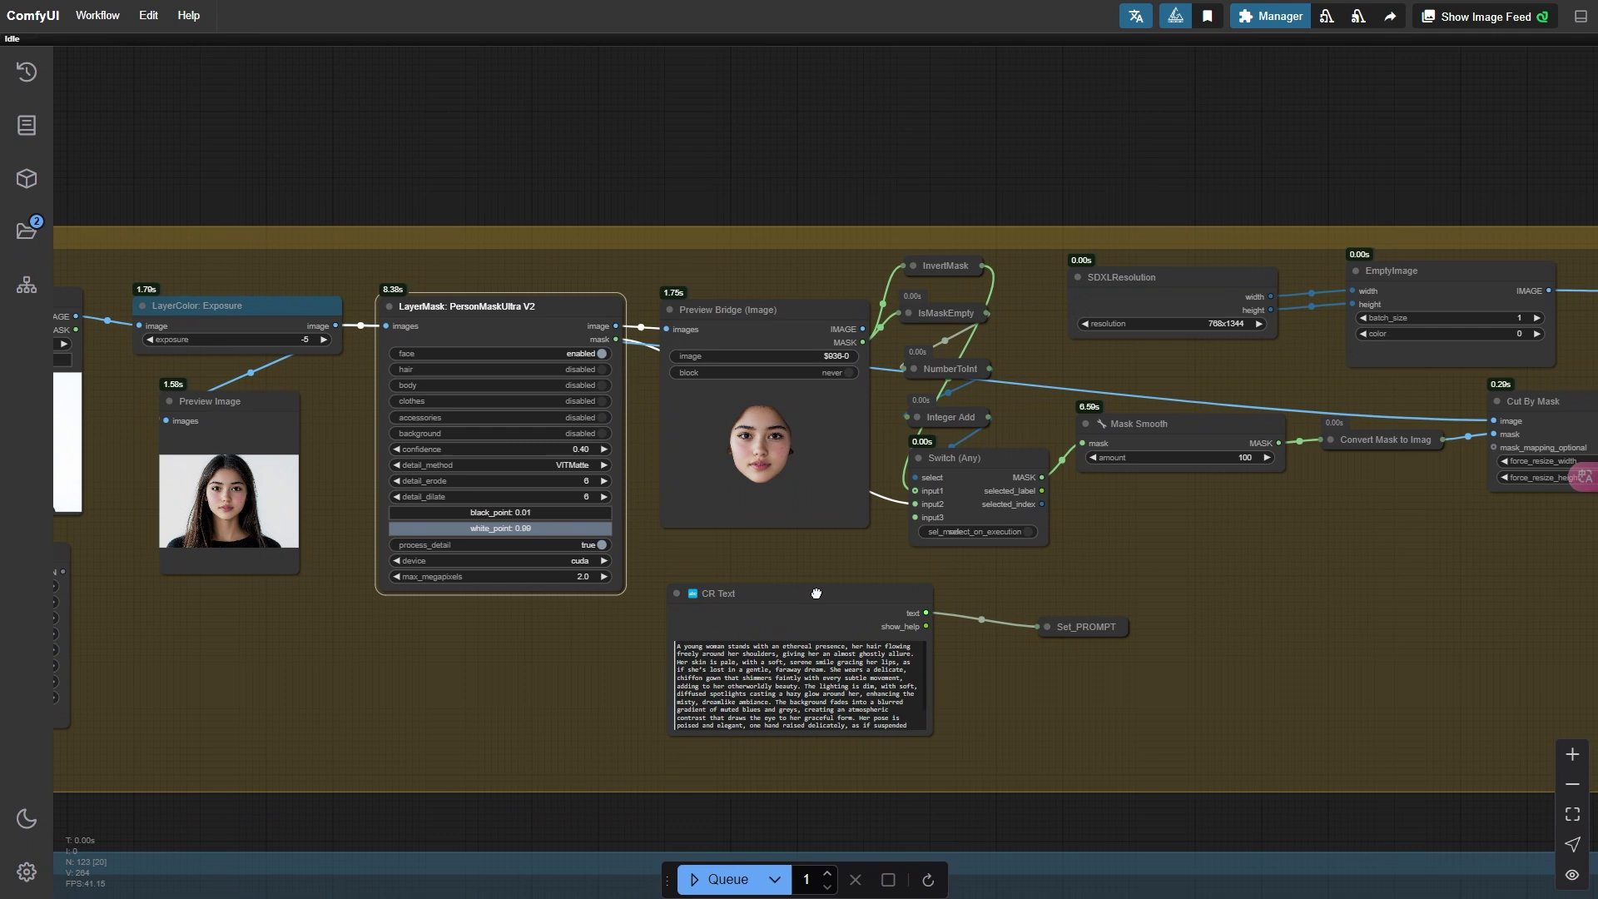
right_click(618, 657)
left_click(738, 671)
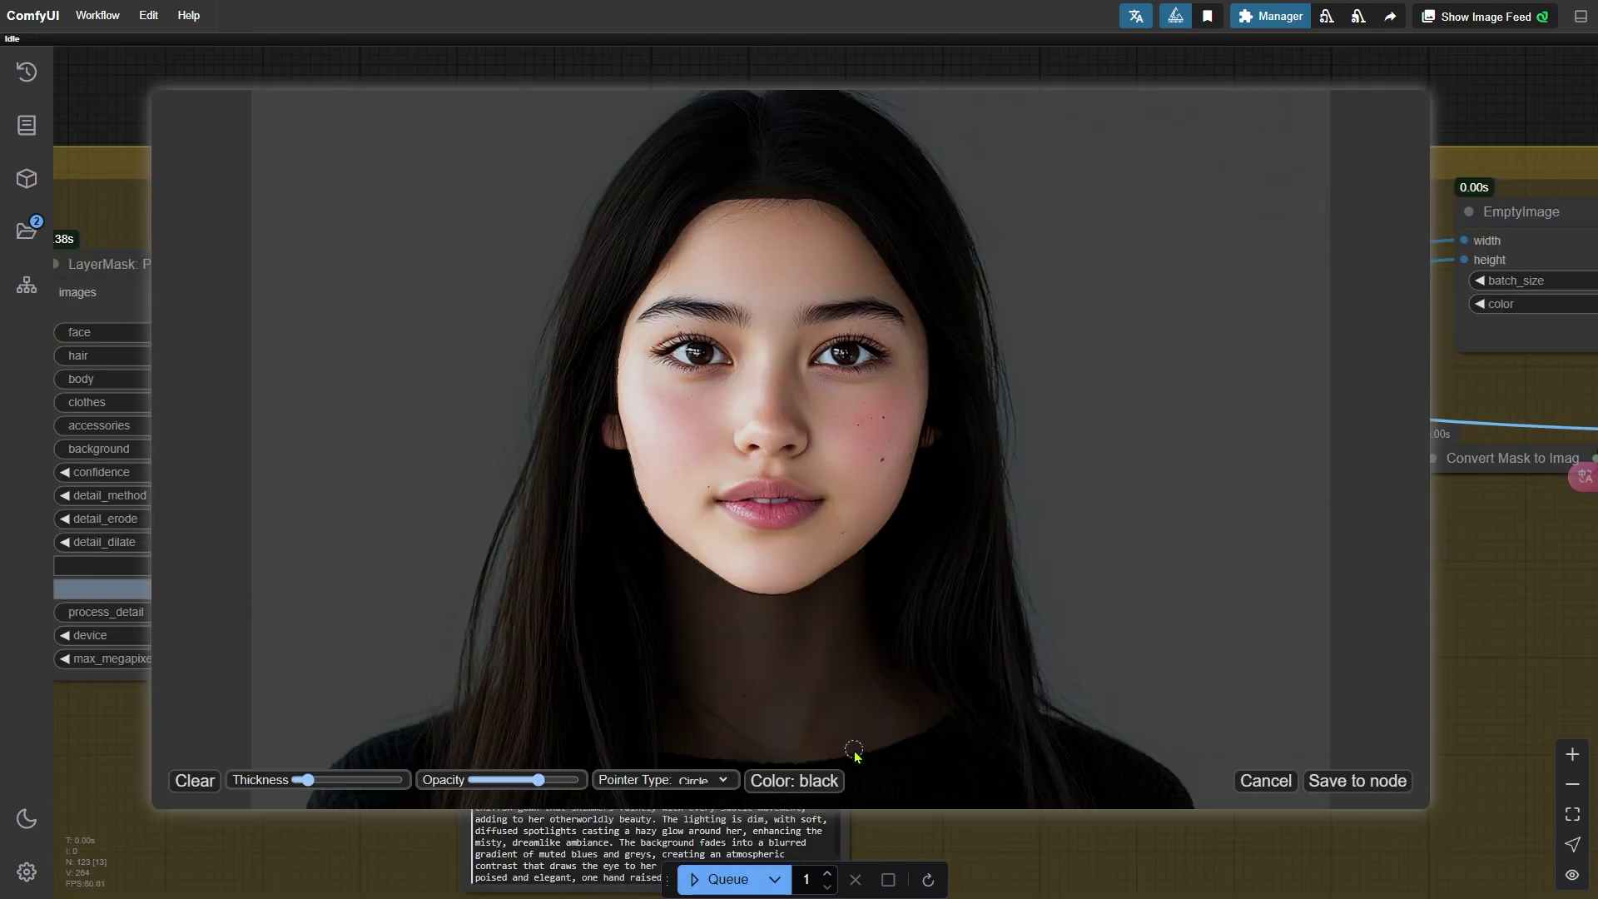
left_click(821, 787)
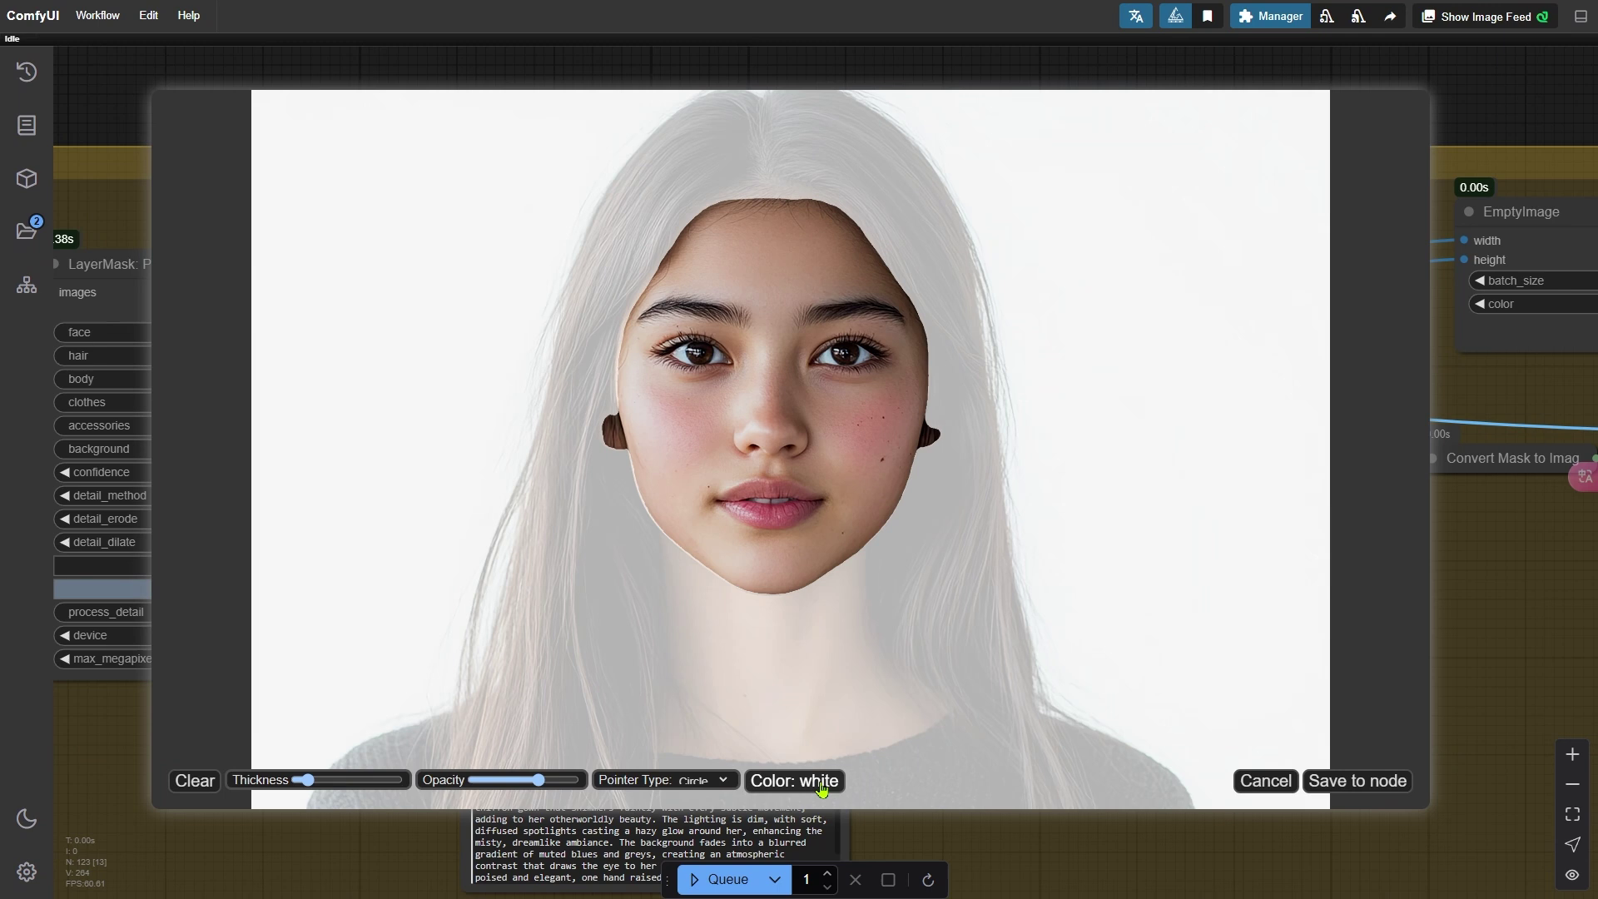
left_click(822, 787)
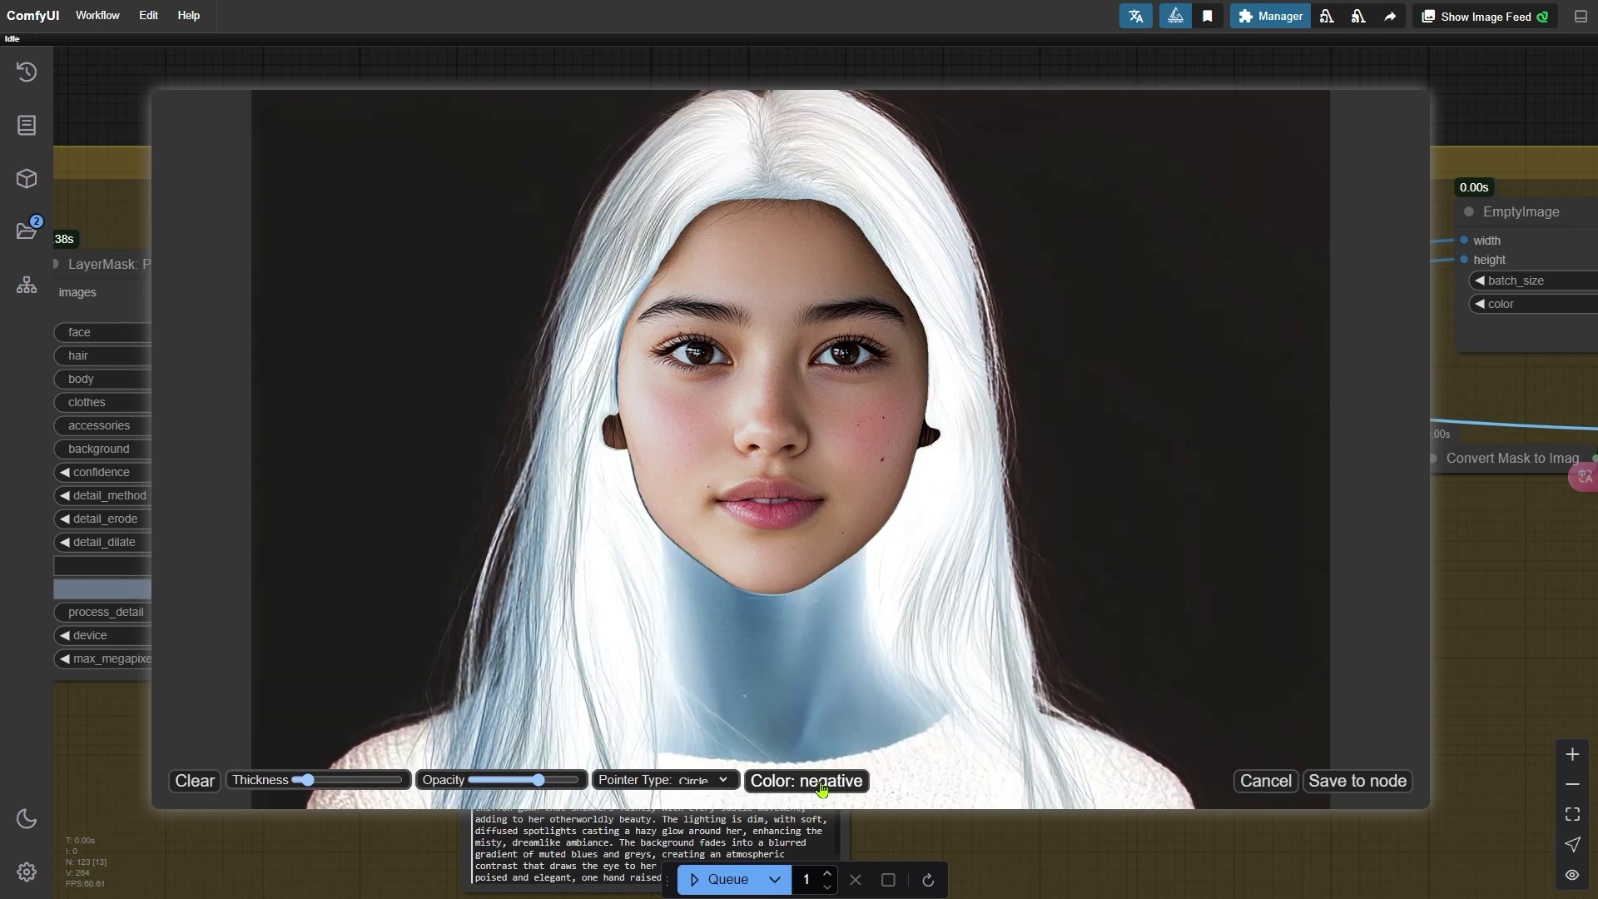
scroll(762, 275, "up", 15)
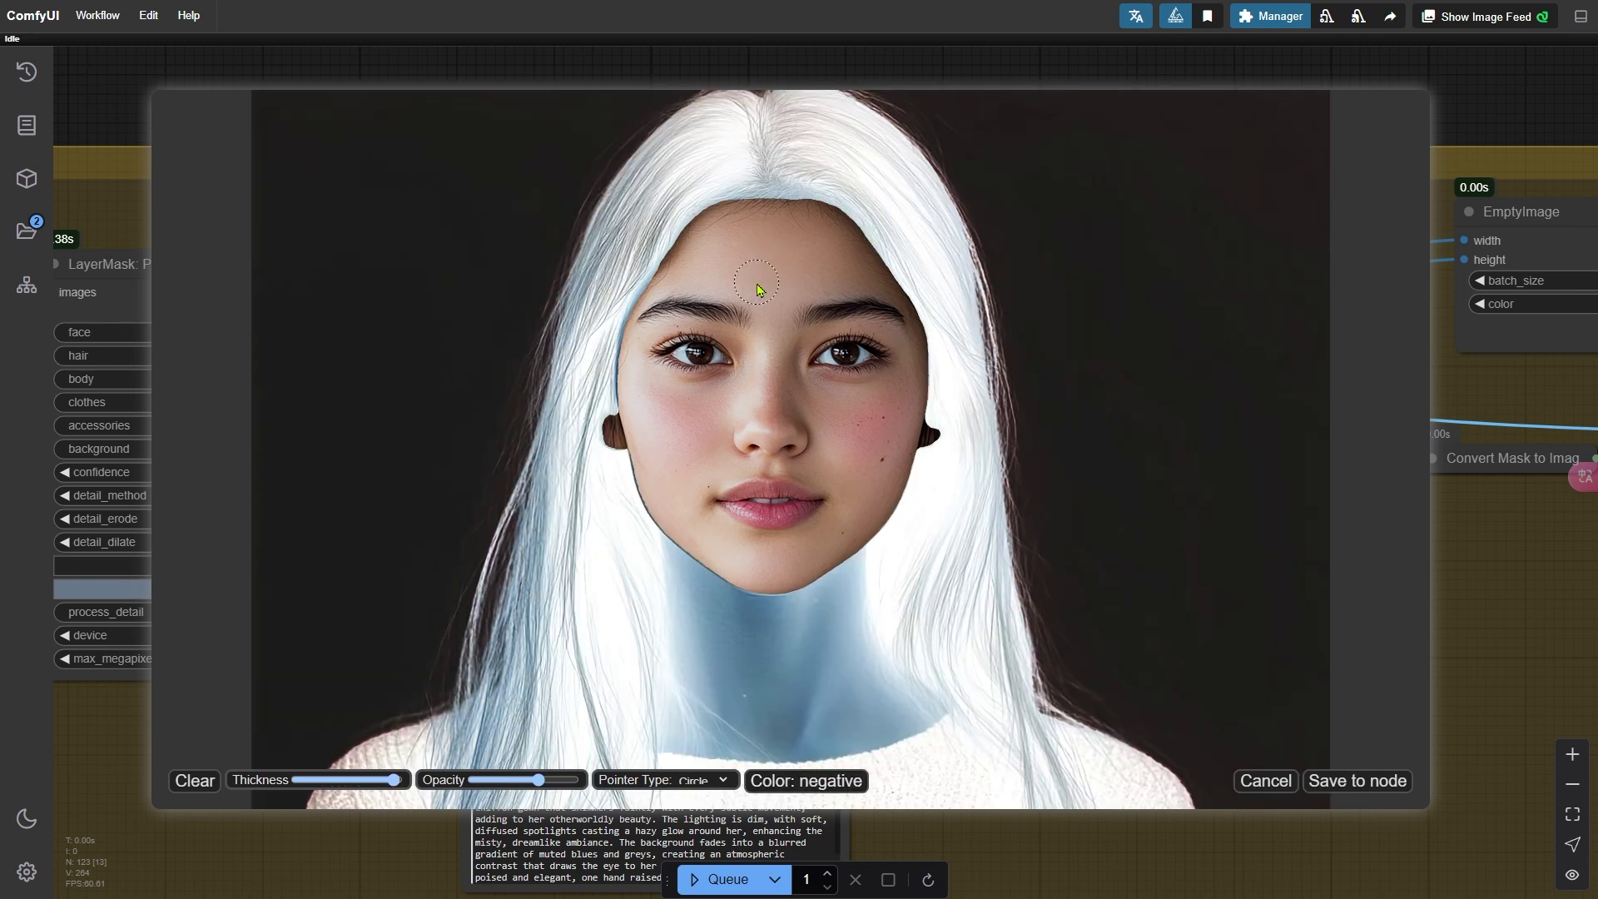
Step: Paint the face mask outward over the surrounding hair, ears and upper neck, and save it to the Preview Bridge node
mouse_move(812, 606)
left_mouse_down()
mouse_move(747, 616)
mouse_move(697, 589)
mouse_move(636, 526)
mouse_move(592, 421)
mouse_move(603, 327)
mouse_move(654, 242)
mouse_move(761, 171)
mouse_move(832, 187)
mouse_move(878, 235)
mouse_move(922, 302)
mouse_move(947, 433)
mouse_move(909, 527)
mouse_move(815, 600)
mouse_move(755, 615)
left_mouse_up()
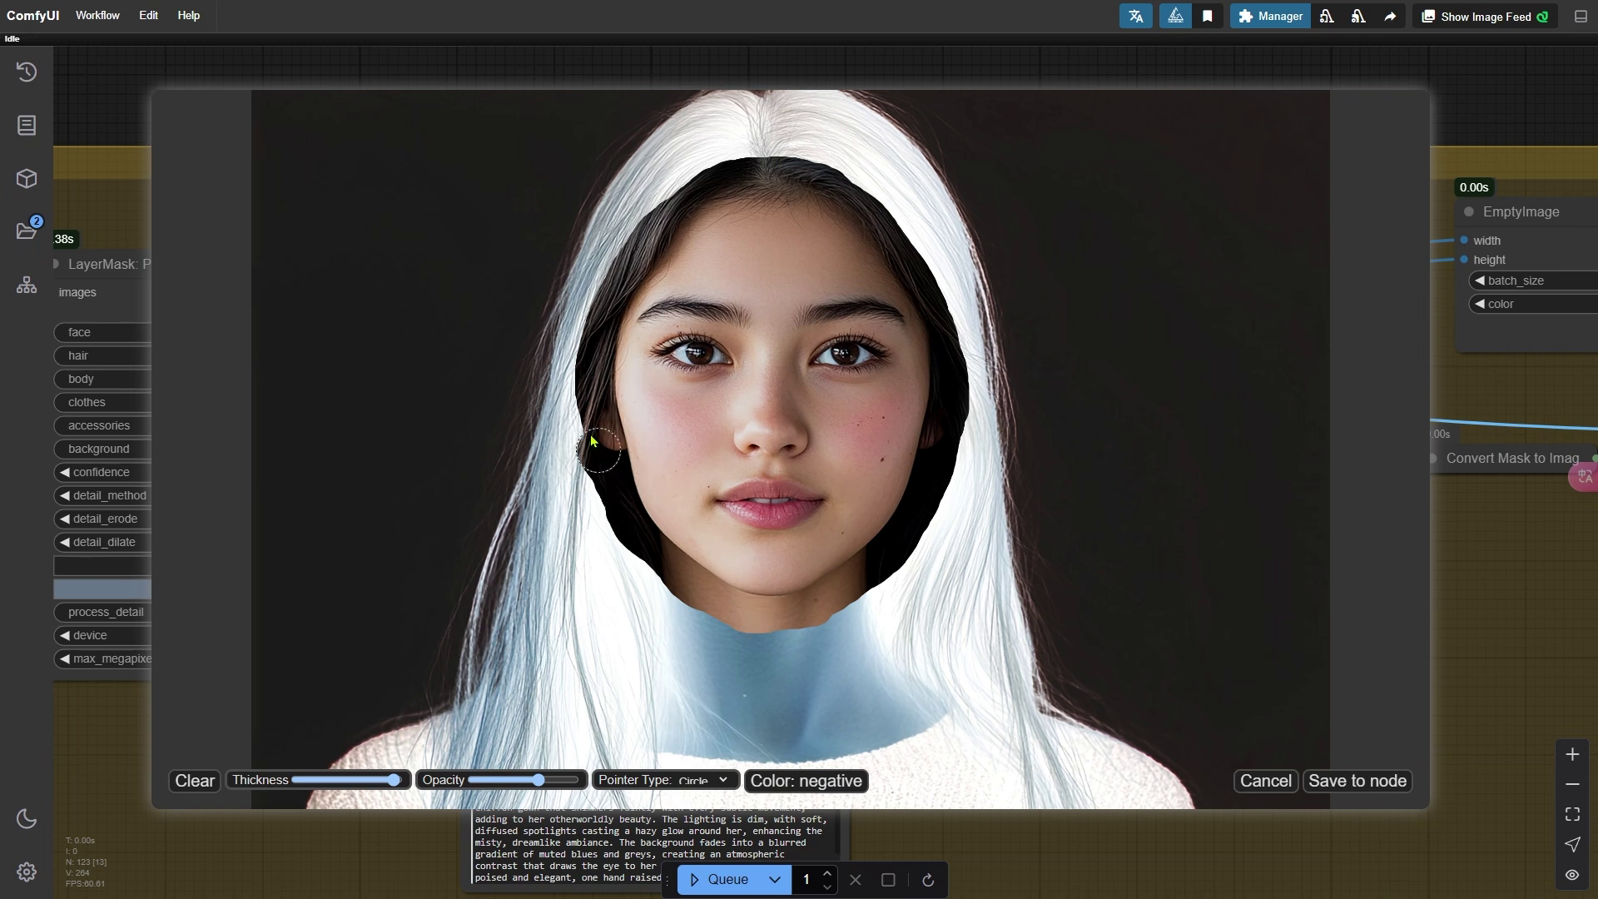
mouse_move(592, 441)
left_mouse_down()
mouse_move(595, 339)
mouse_move(674, 226)
left_mouse_up()
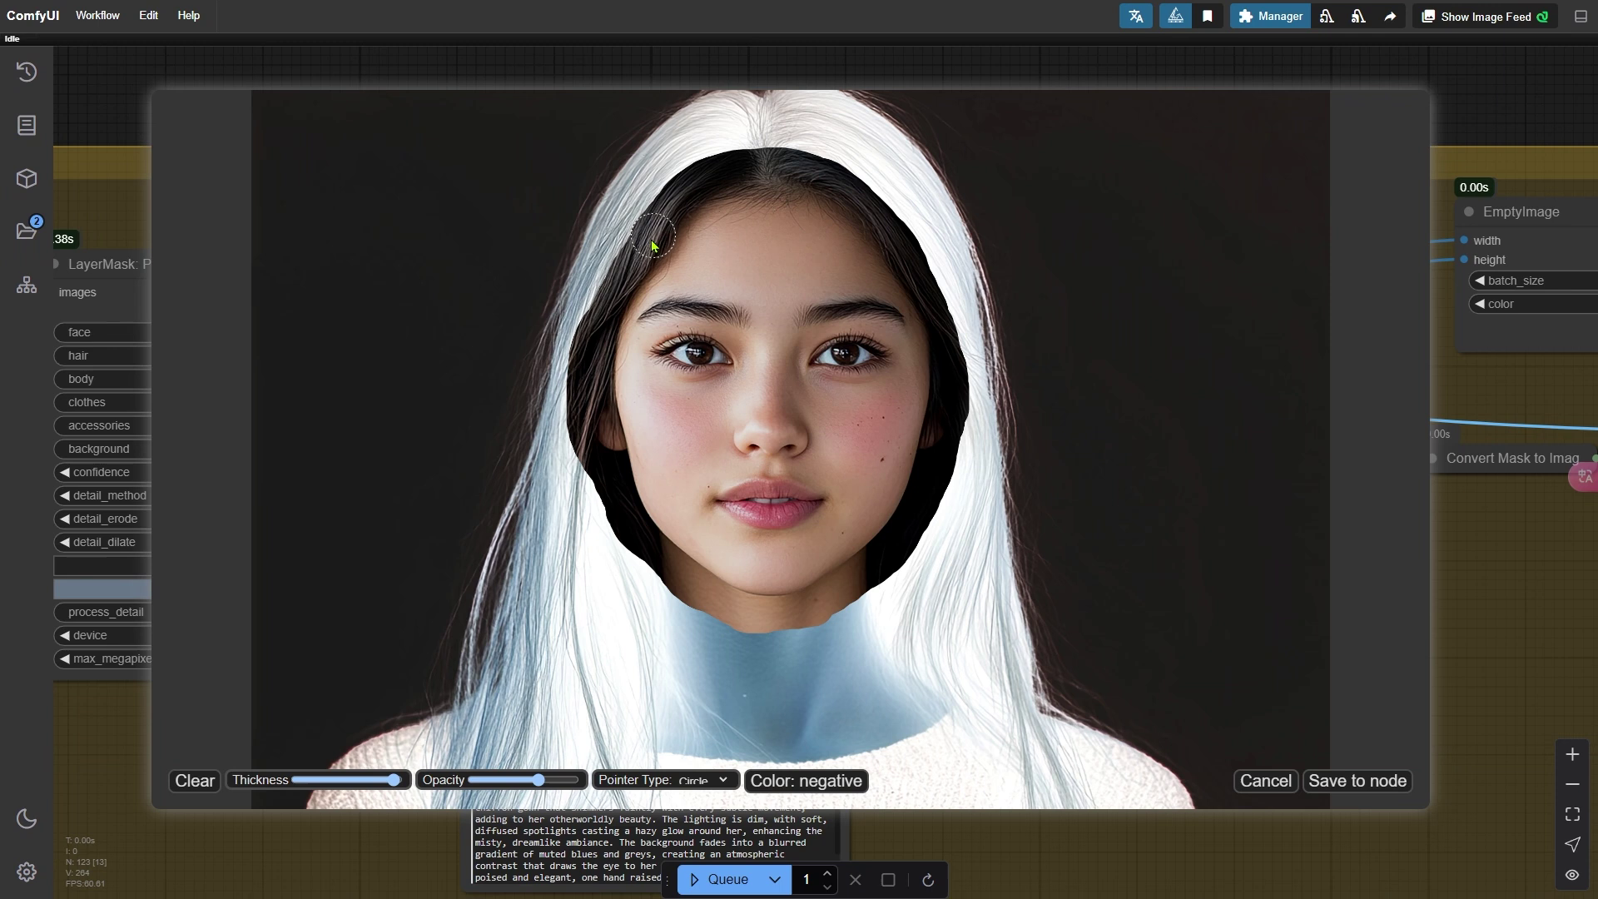
mouse_move(895, 542)
left_mouse_down()
mouse_move(812, 615)
mouse_move(712, 626)
mouse_move(666, 599)
mouse_move(609, 508)
mouse_move(592, 443)
mouse_move(636, 416)
left_mouse_up()
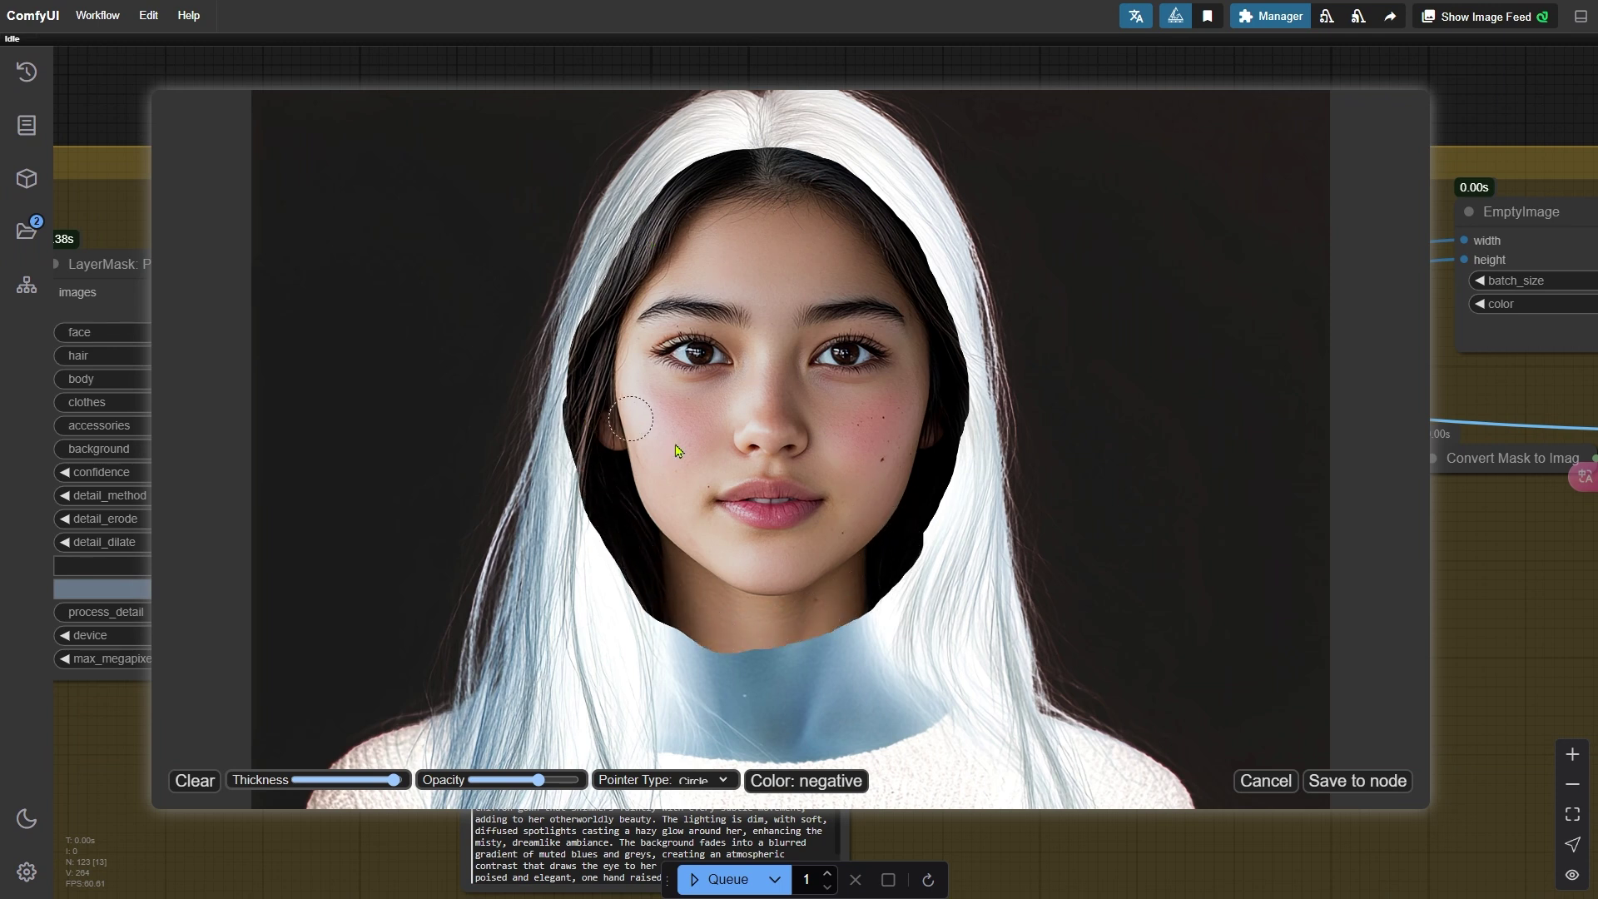
mouse_move(947, 420)
left_mouse_down()
mouse_move(907, 557)
mouse_move(866, 608)
mouse_move(725, 637)
mouse_move(650, 576)
left_mouse_up()
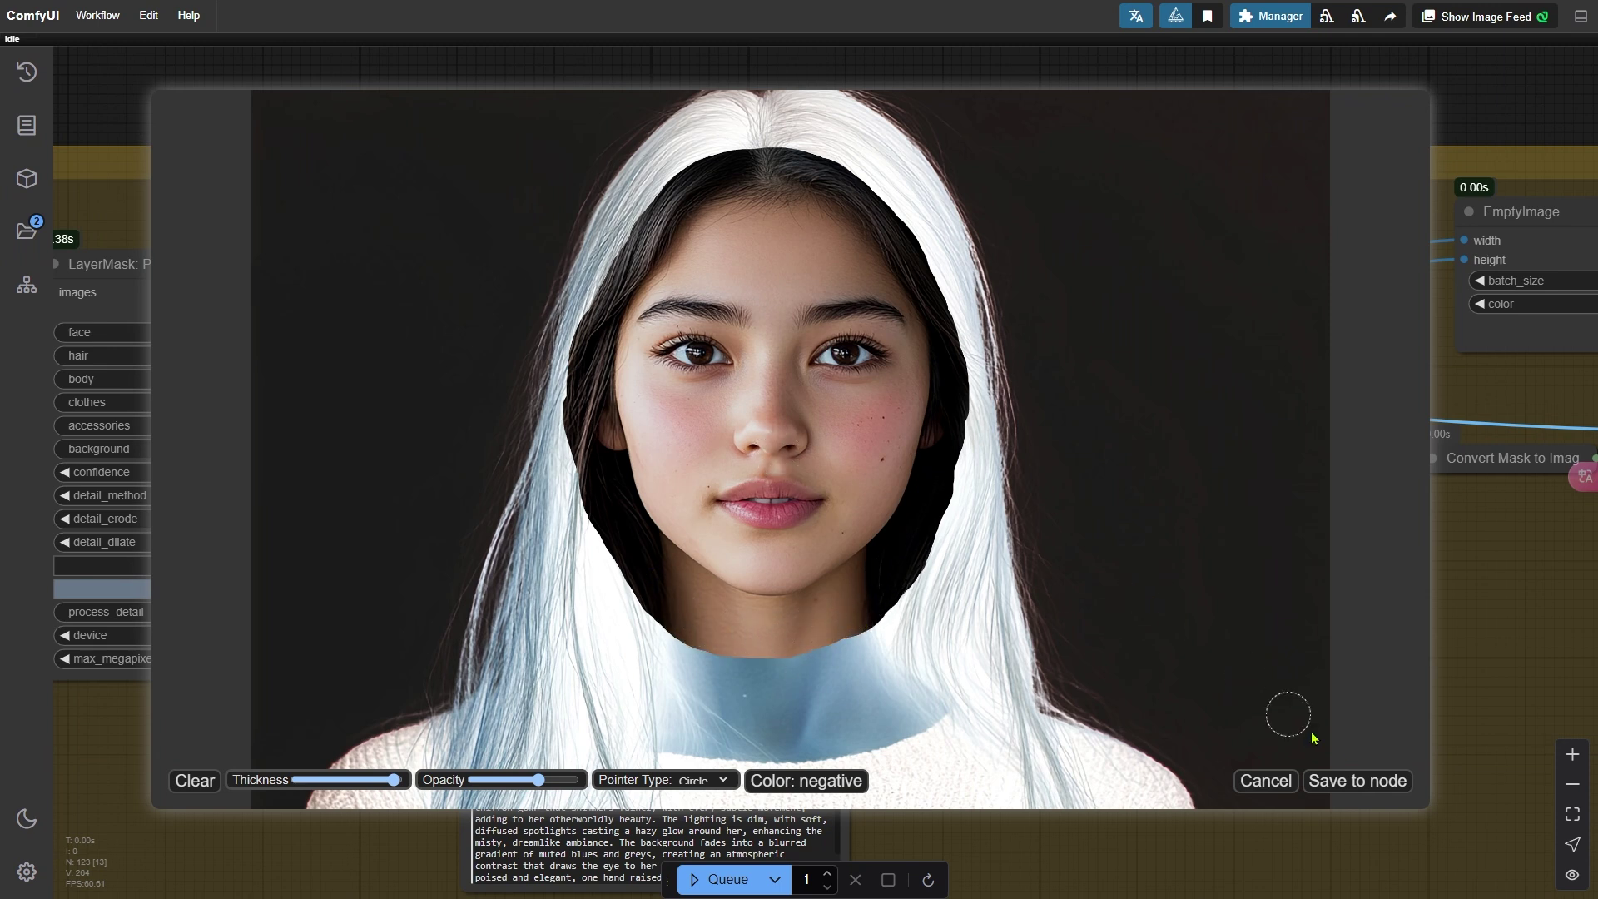
left_click(1351, 782)
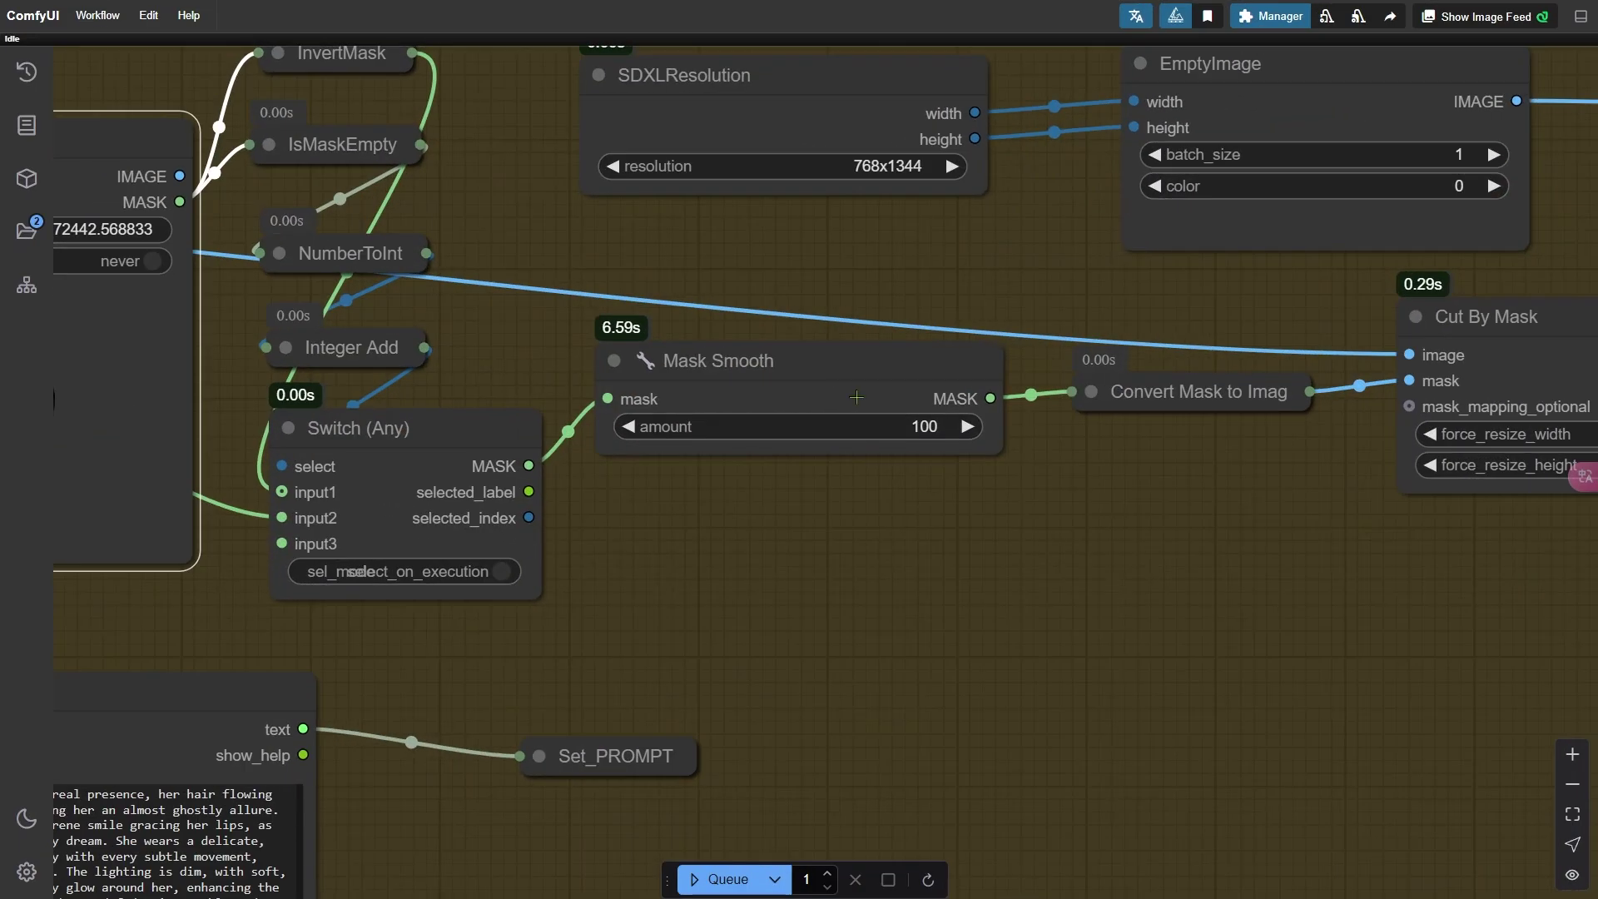
Step: Run the workflow with the expanded face mask and inspect the Mask Smooth node and the preview images of the cut-out face
left_click(829, 370)
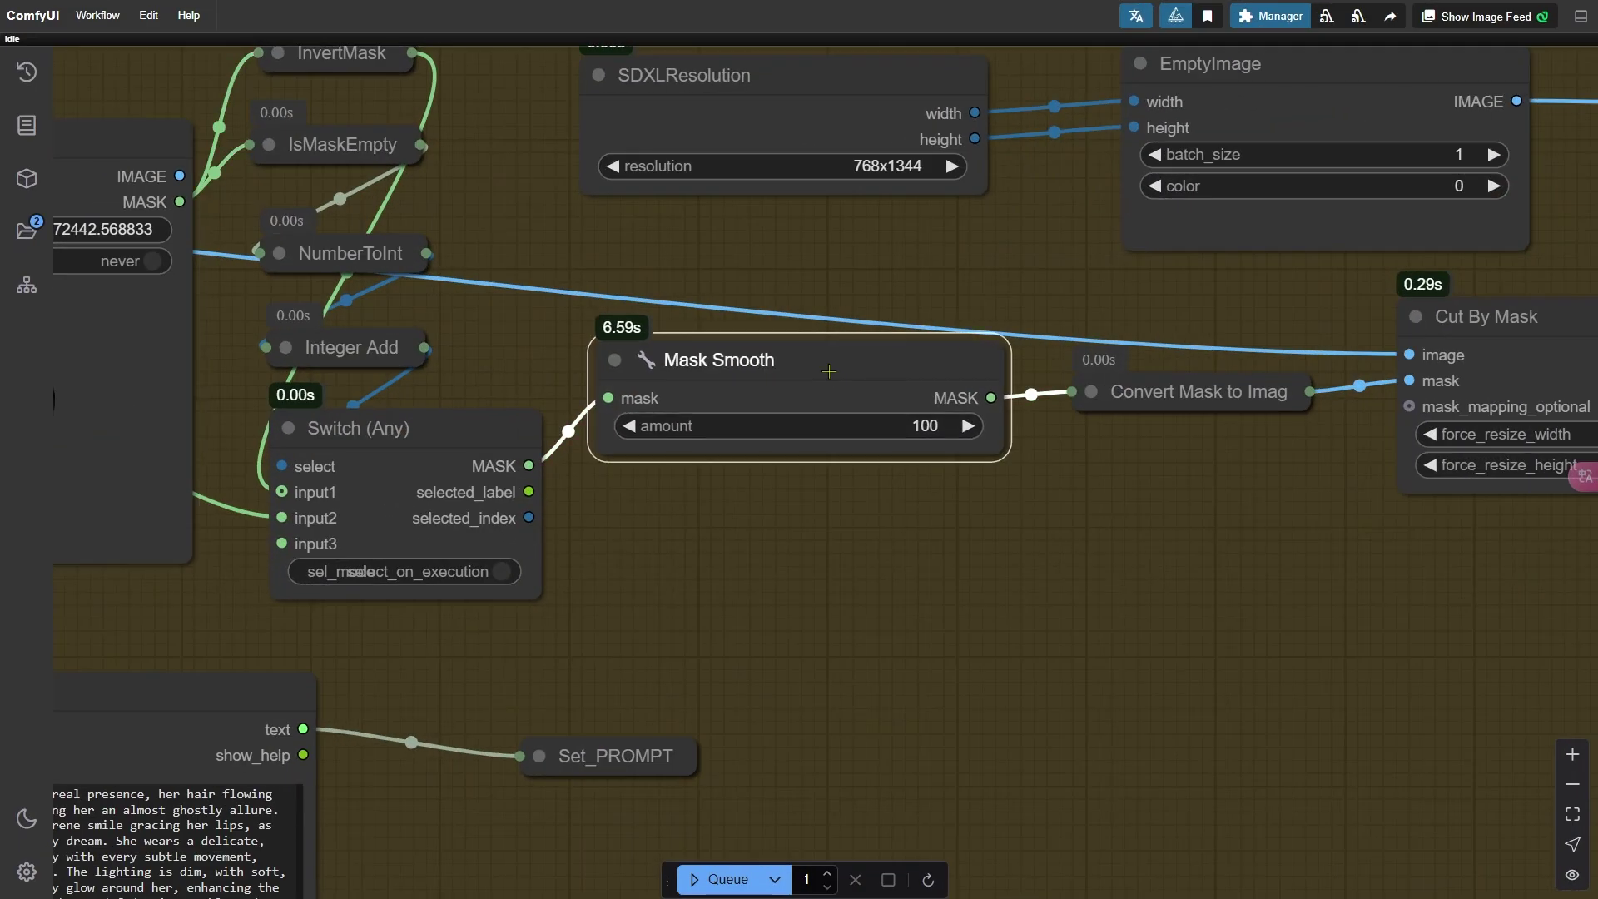
scroll(1068, 534, "up", 5)
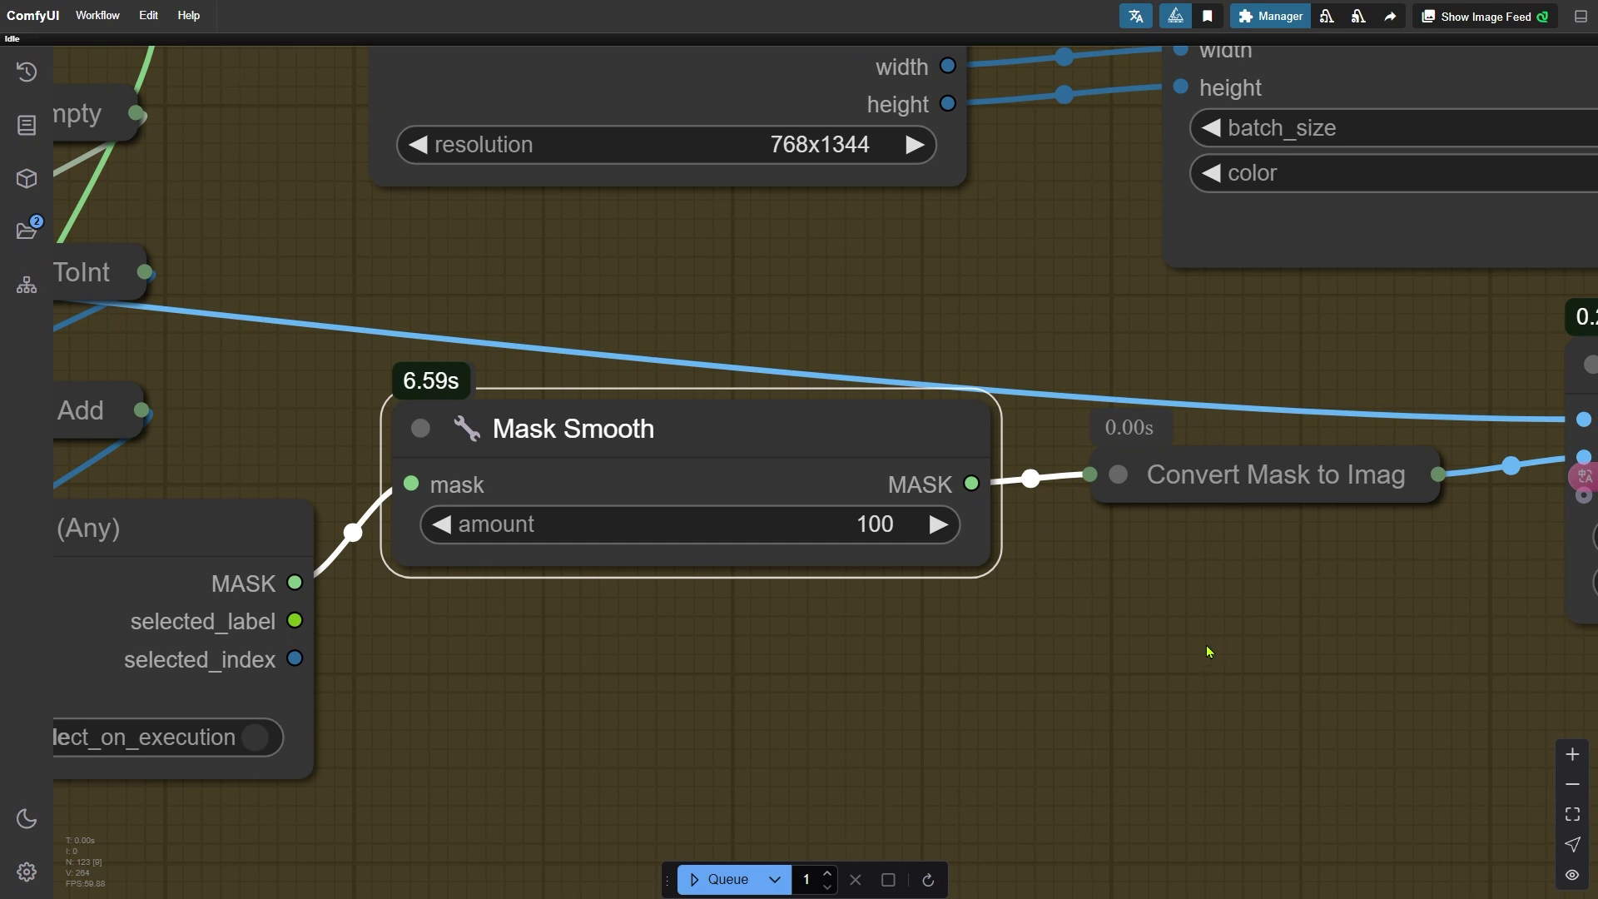
key("ctrl+Return")
scroll(1199, 625, "down", 4)
left_click_drag(1188, 629, 844, 391)
scroll(870, 450, "down", 3)
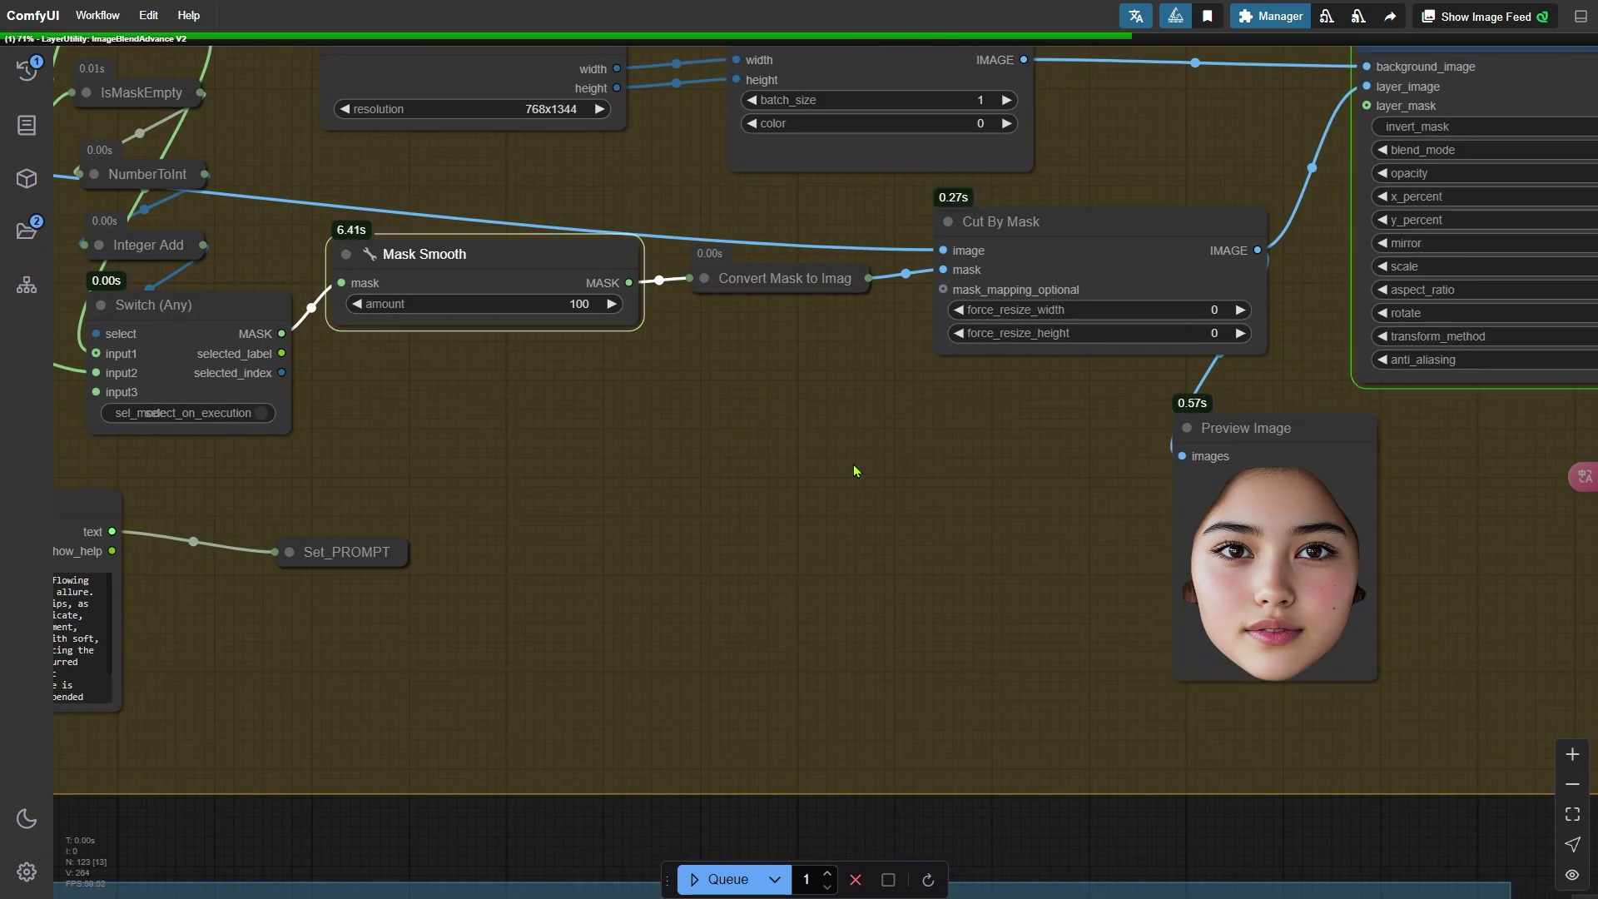
scroll(1029, 514, "up", 3)
left_click_drag(1018, 505, 492, 468)
scroll(561, 570, "down", 2)
scroll(566, 573, "down", 2)
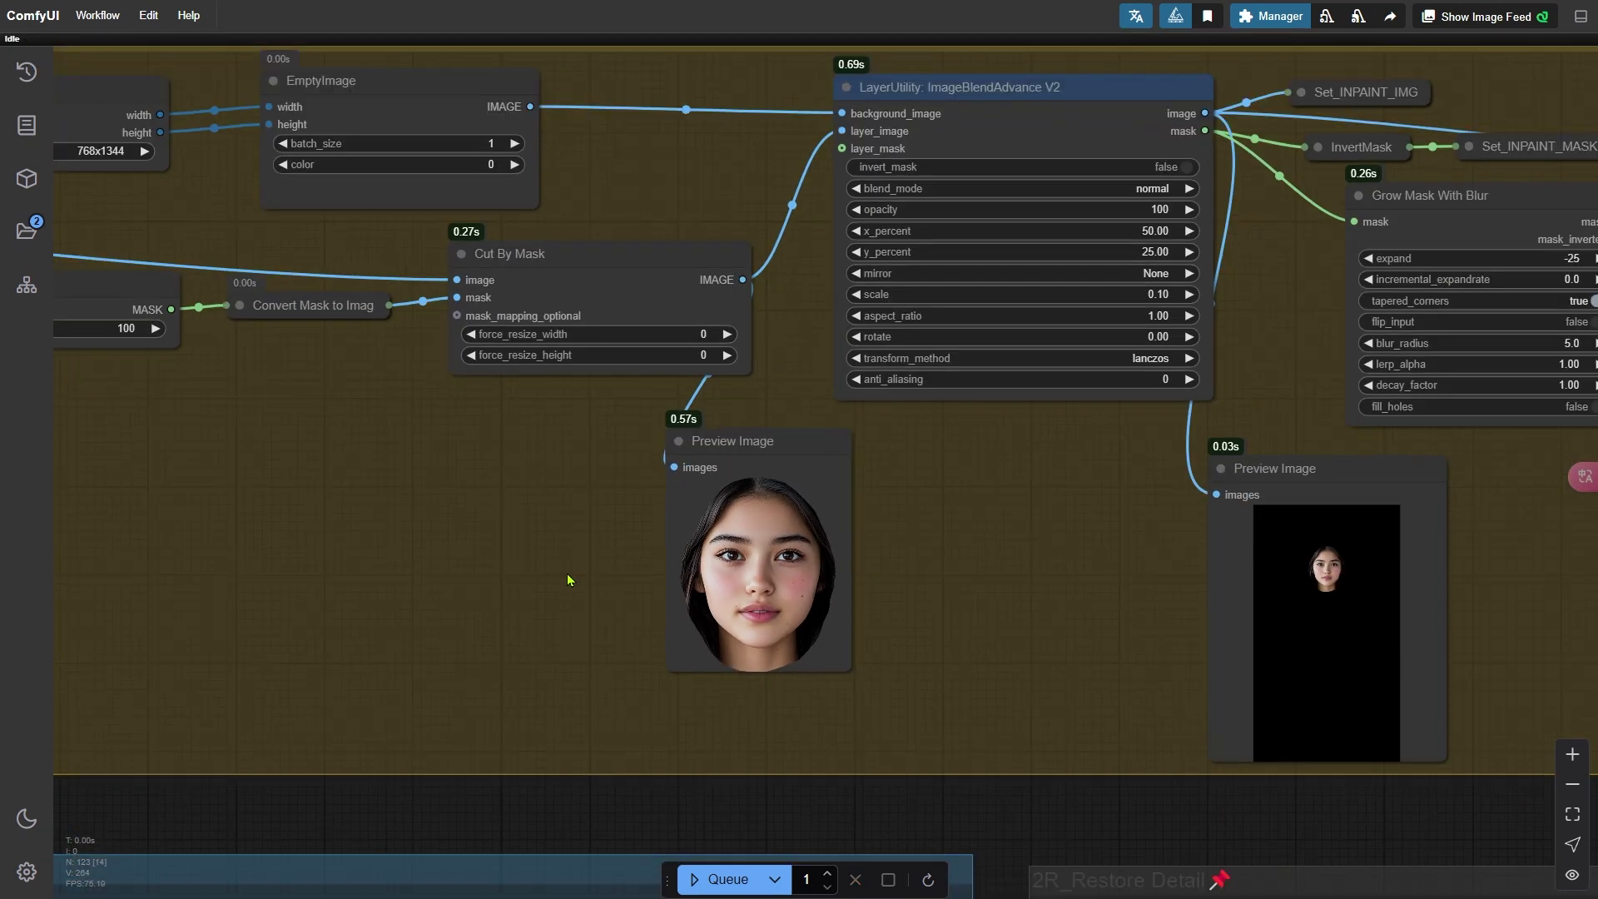
Step: Look through the SDXLResolution node's resolution options and pick 768x1344
left_click_drag(175, 204, 536, 388)
scroll(353, 360, "up", 8)
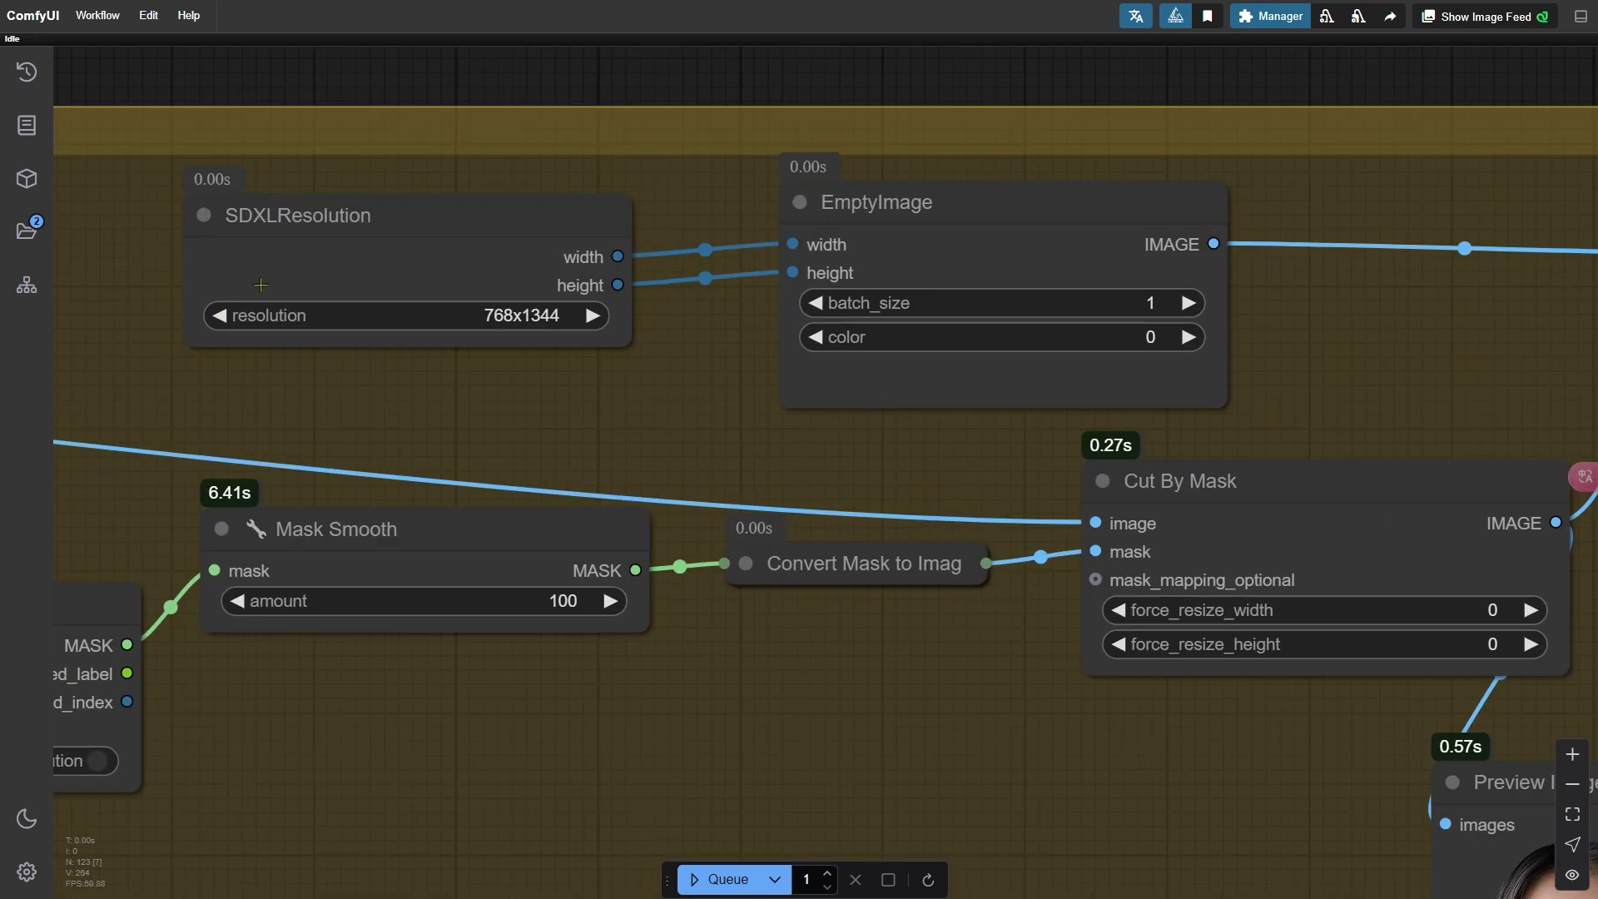
left_click_drag(437, 414, 401, 497)
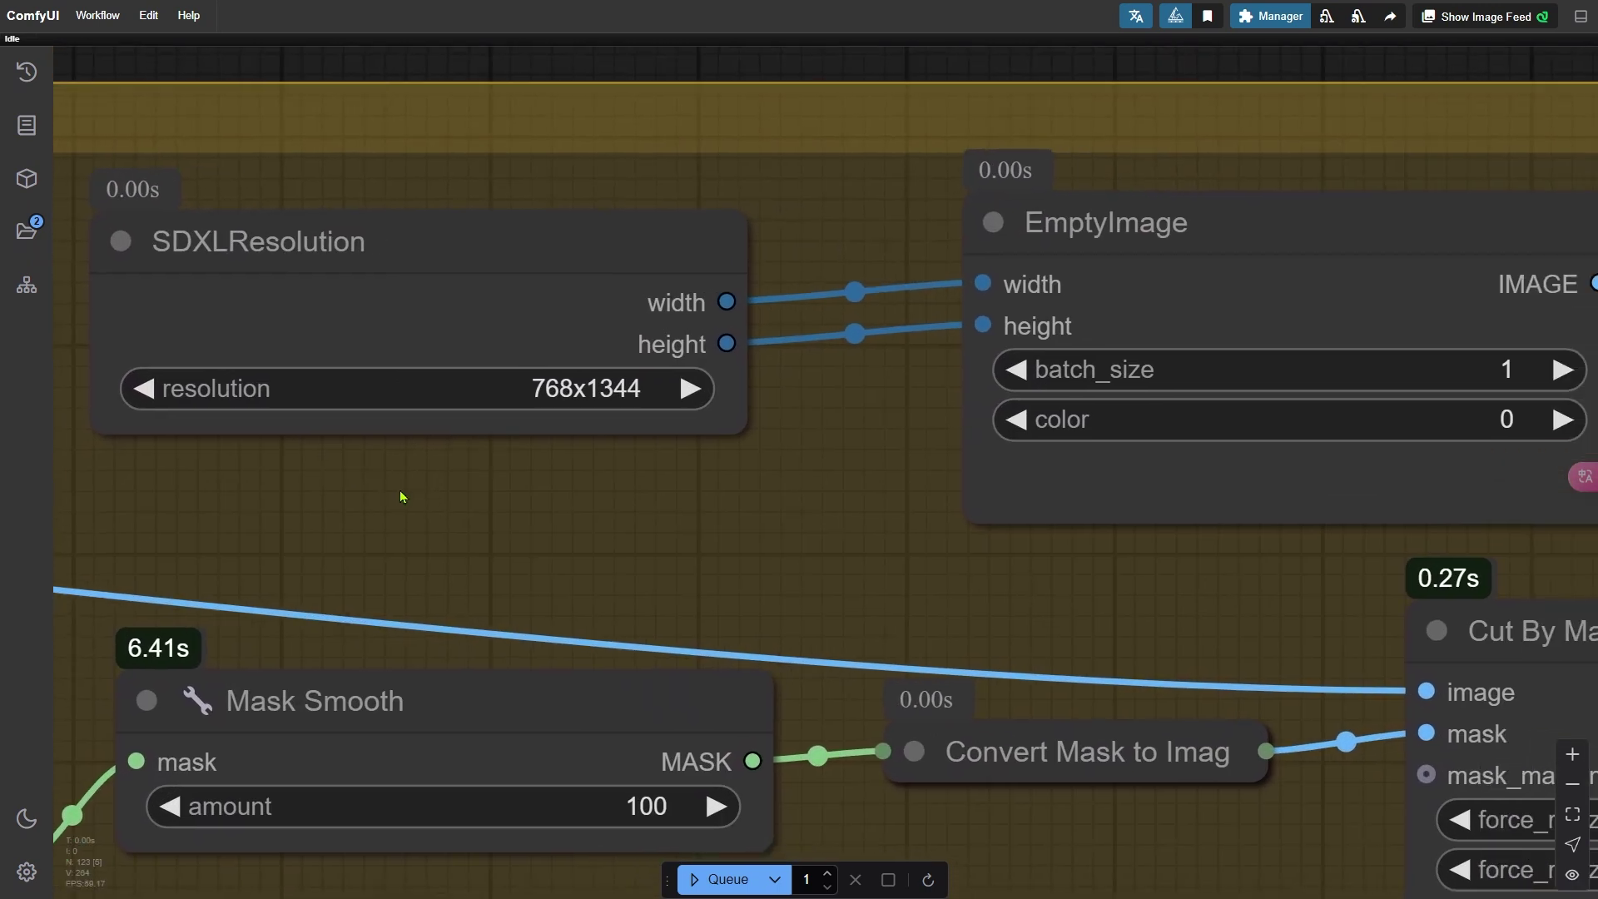
left_click(487, 398)
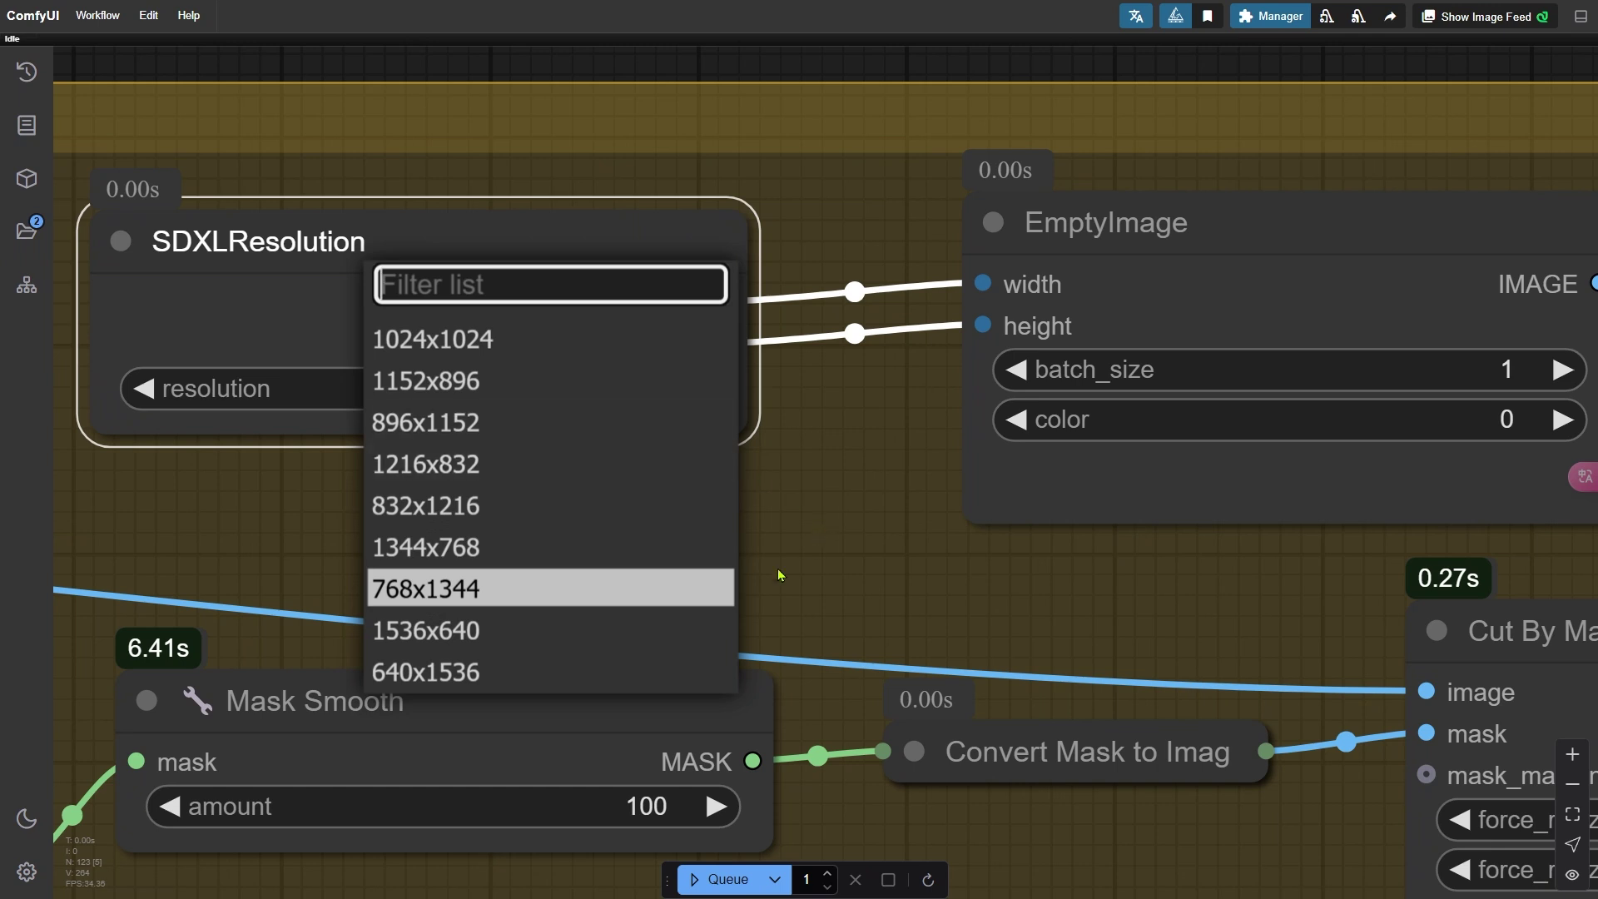
left_click(703, 589)
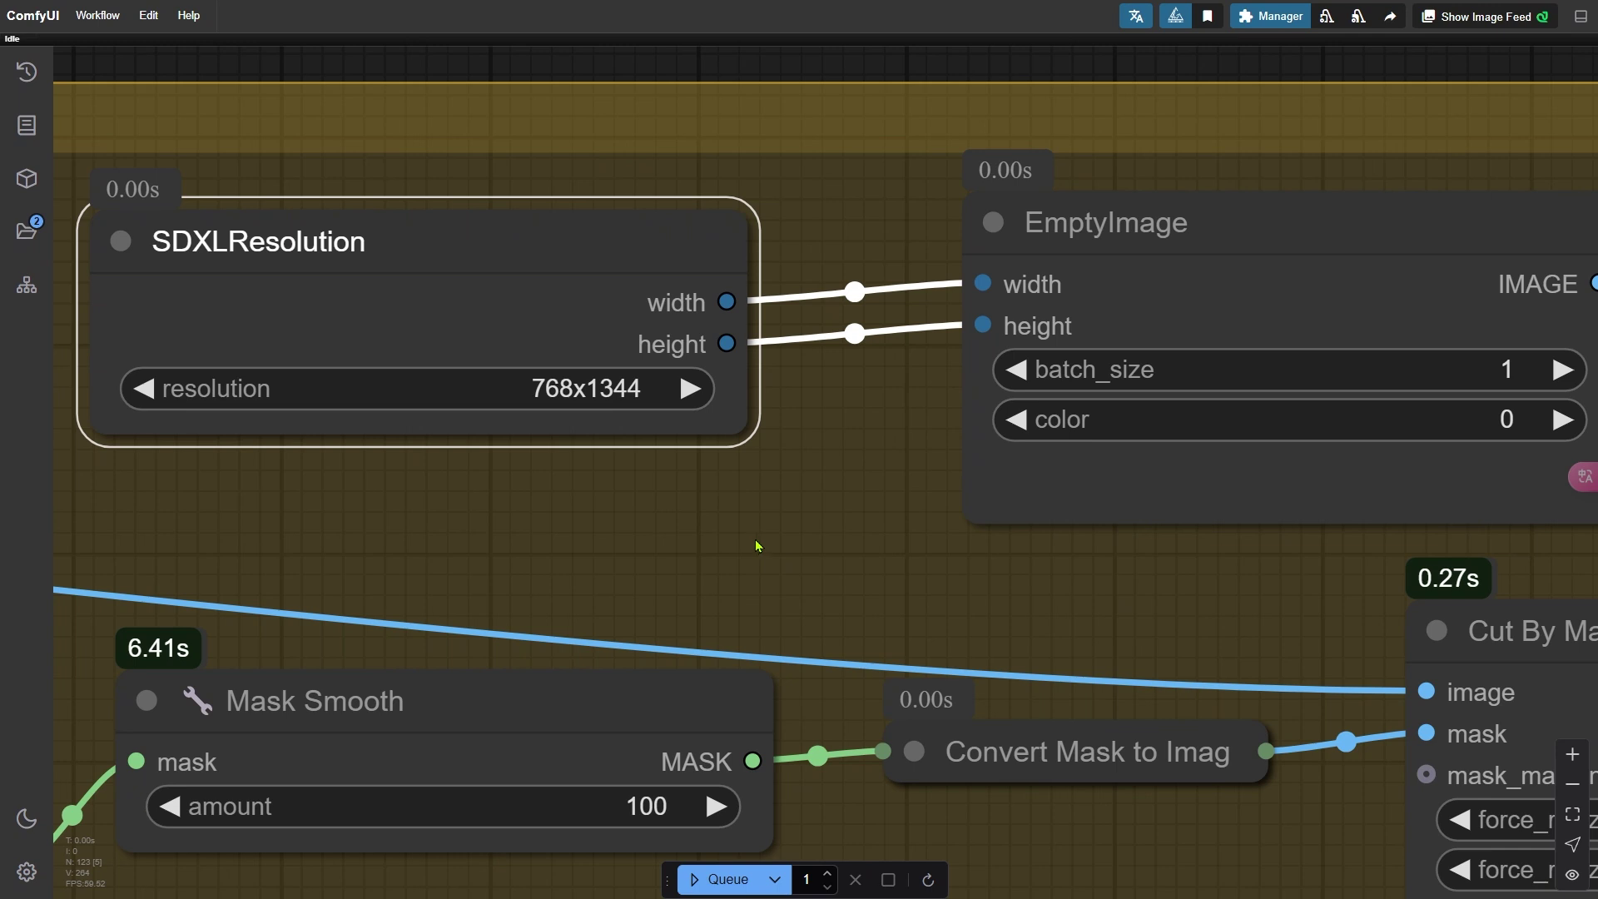
Step: Examine the position and scale settings of the LayerUtility: ImageBlendAdvance V2 node
scroll(728, 507, "down", 5)
scroll(1035, 538, "down", 1)
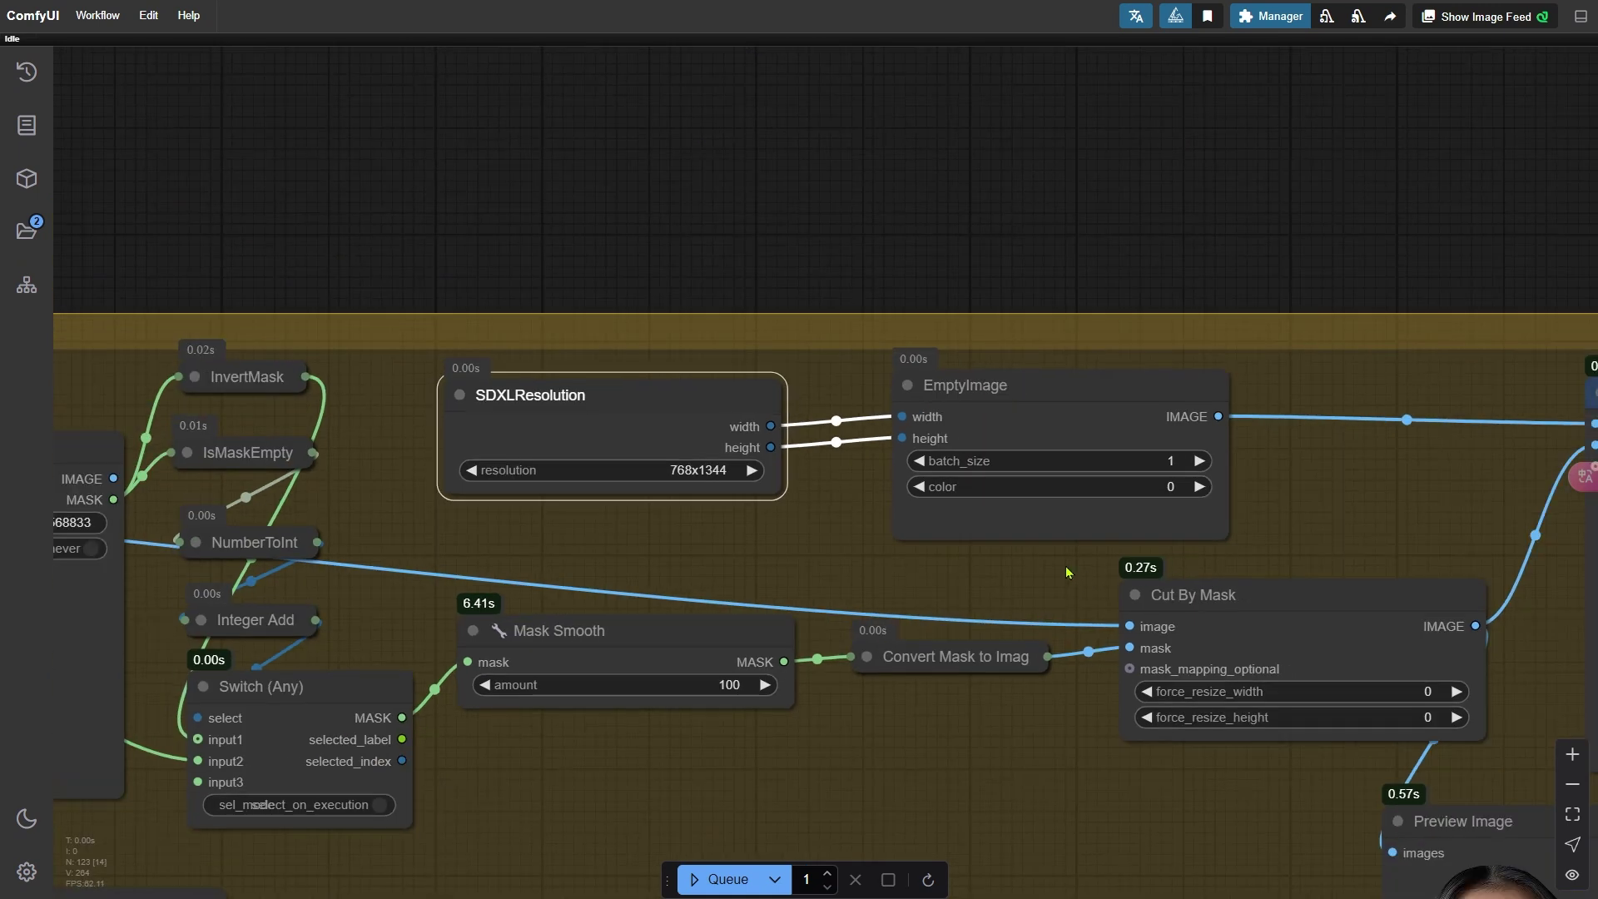
left_click_drag(1059, 564, 262, 496)
left_click_drag(749, 531, 487, 507)
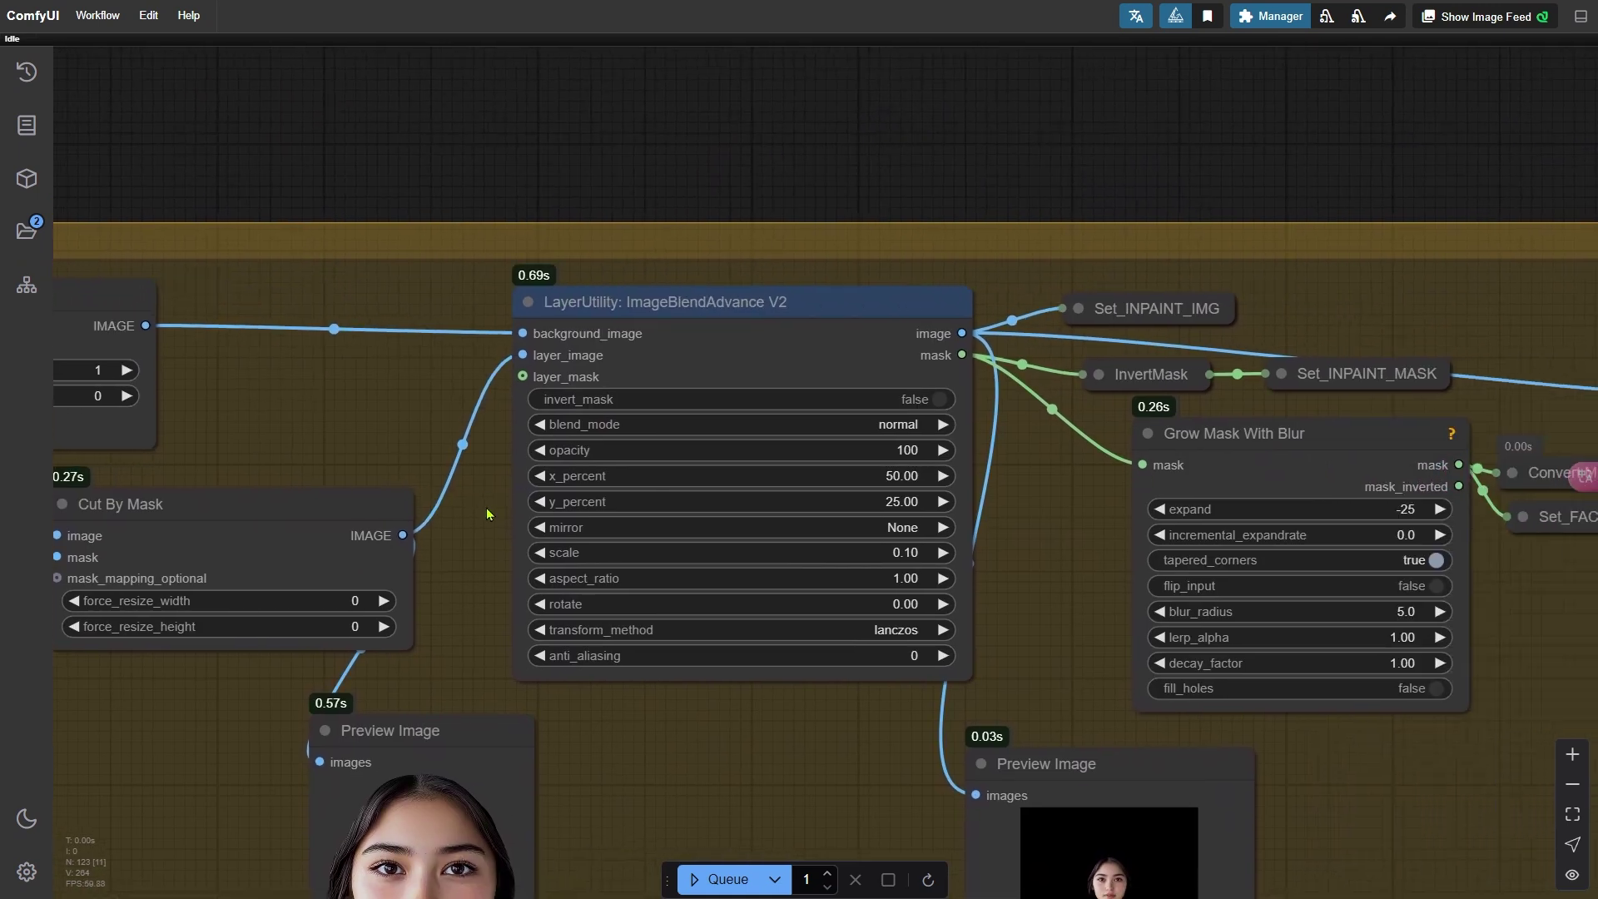
scroll(481, 507, "up", 5)
left_click(780, 425)
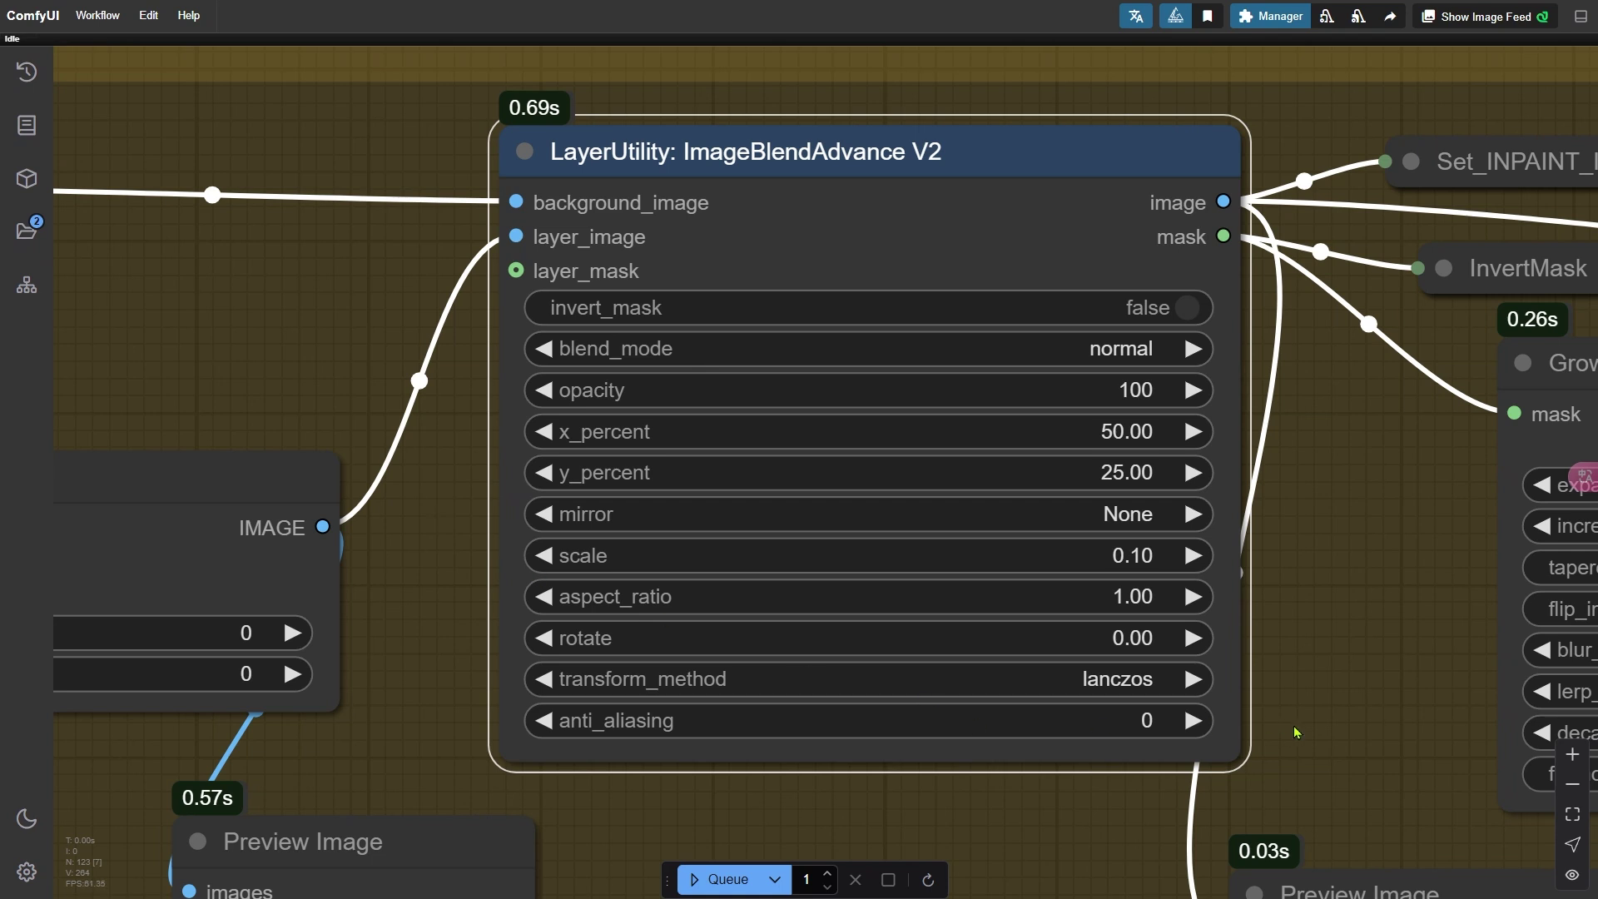
left_click_drag(1325, 710, 947, 658)
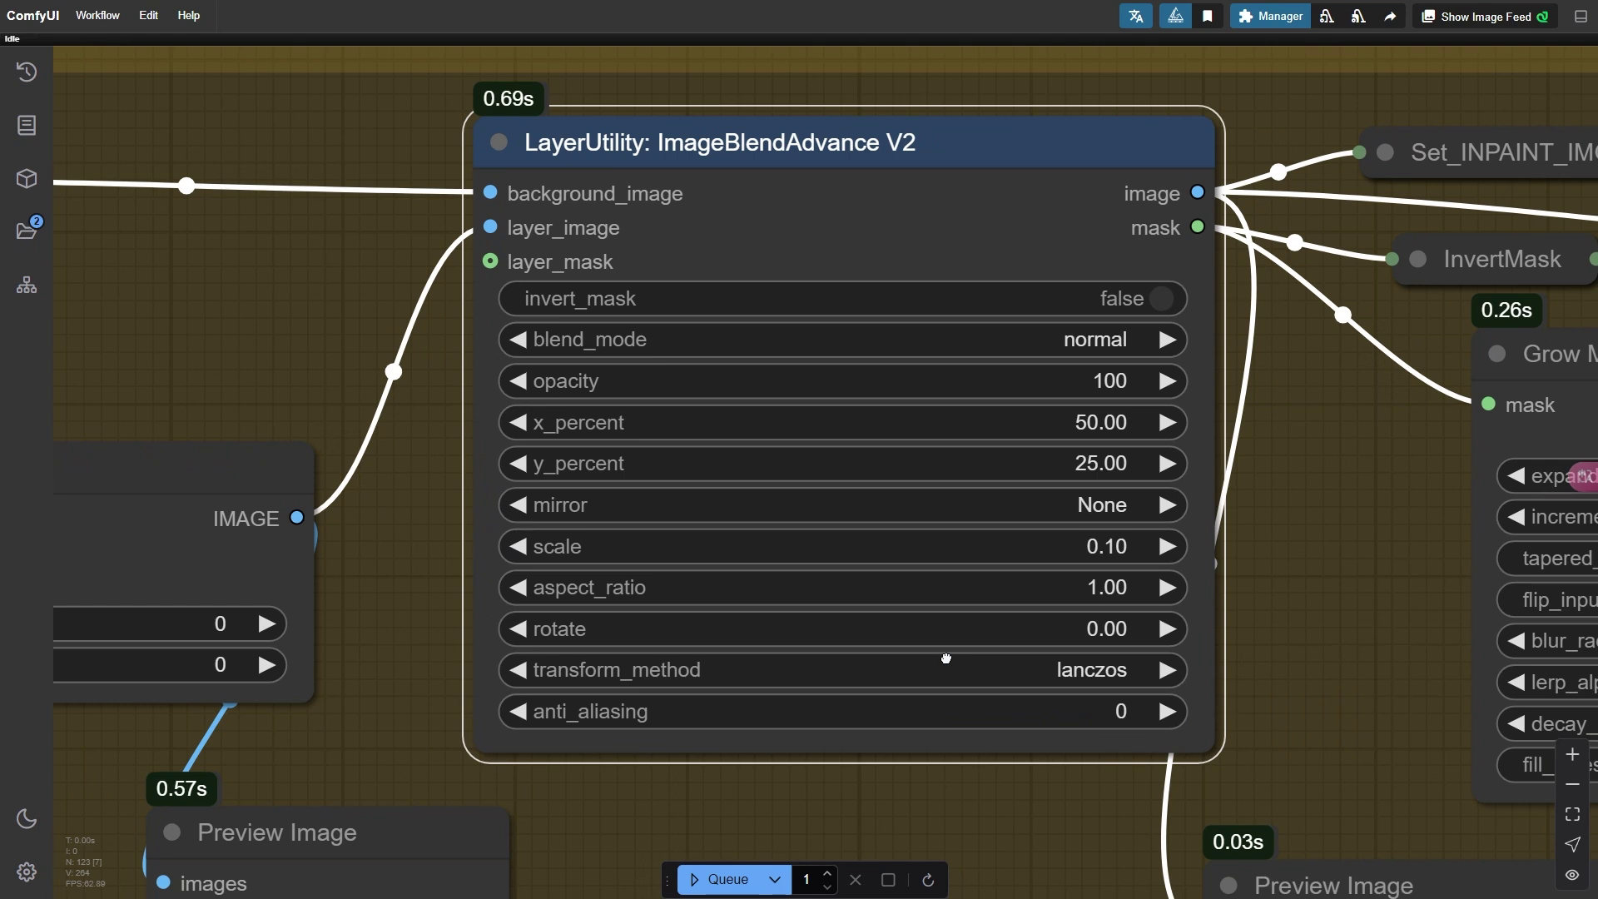
Step: Check the expand and blur_radius values of the Grow Mask With Blur node without changing them
left_click_drag(945, 659, 207, 585)
scroll(207, 585, "down", 2)
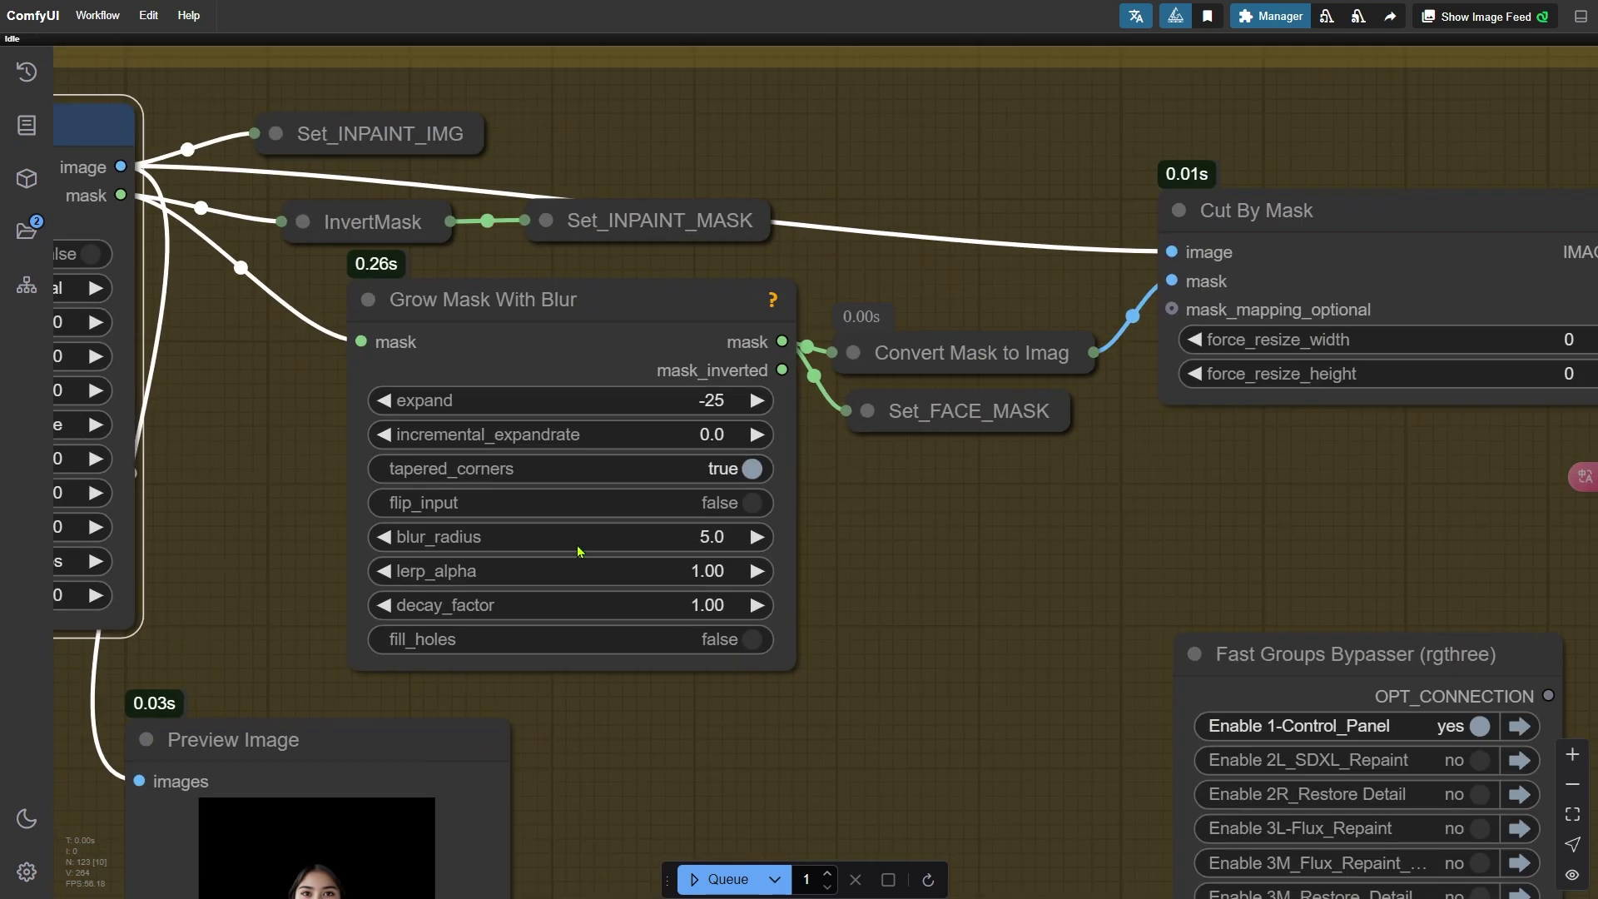
scroll(733, 587, "down", 2)
left_click_drag(931, 571, 697, 472)
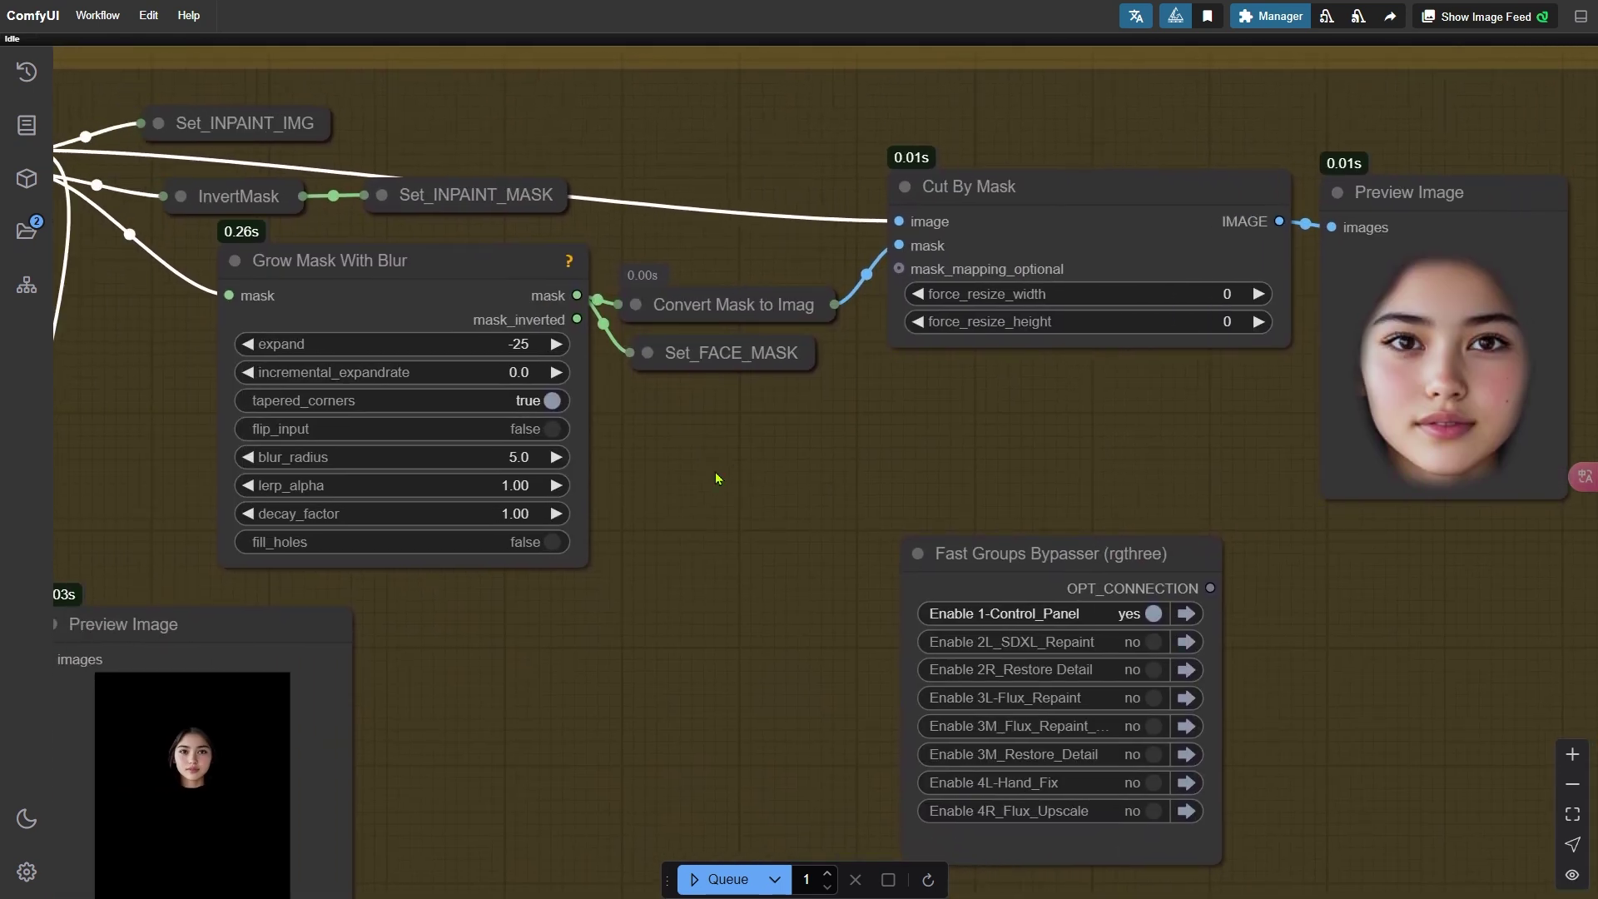
left_click(400, 343)
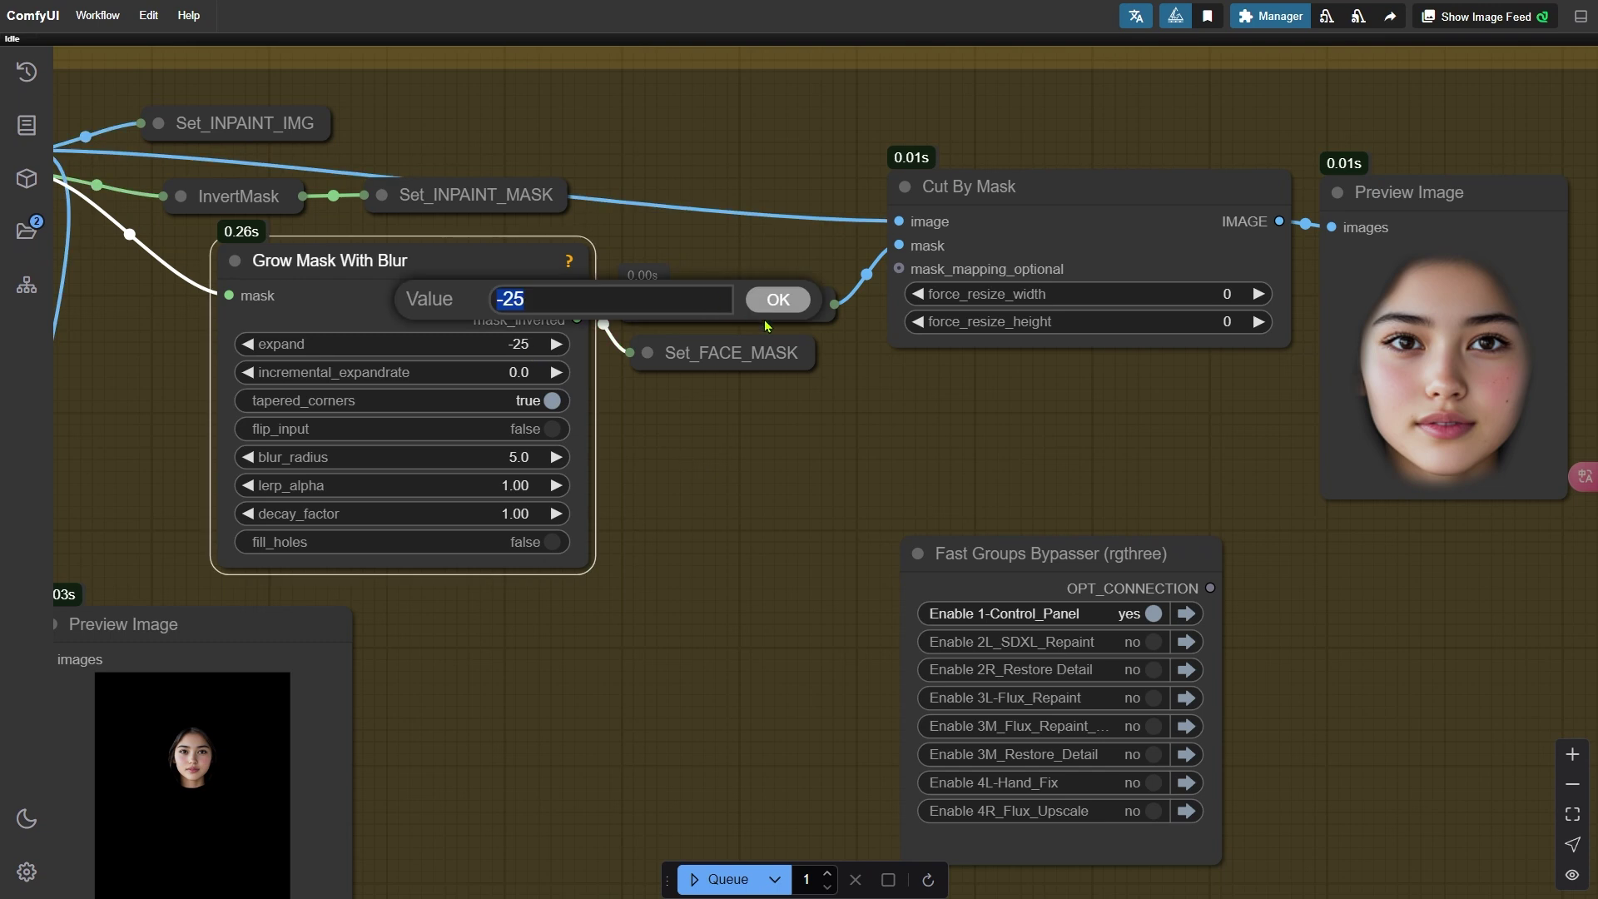
left_click(768, 307)
left_click(520, 457)
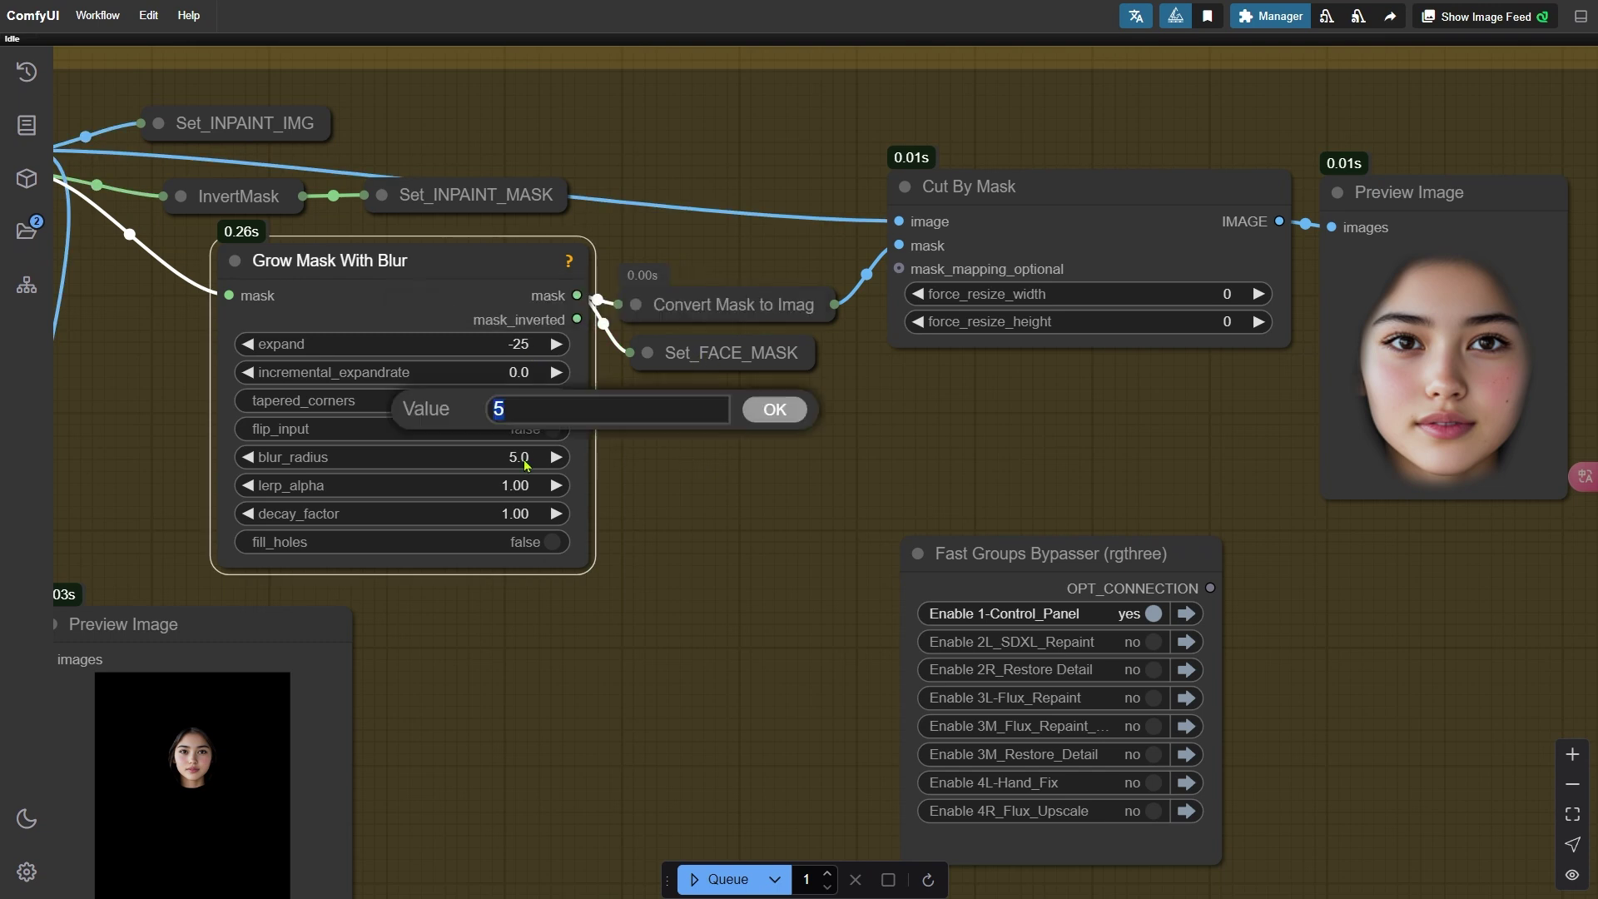
left_click(775, 409)
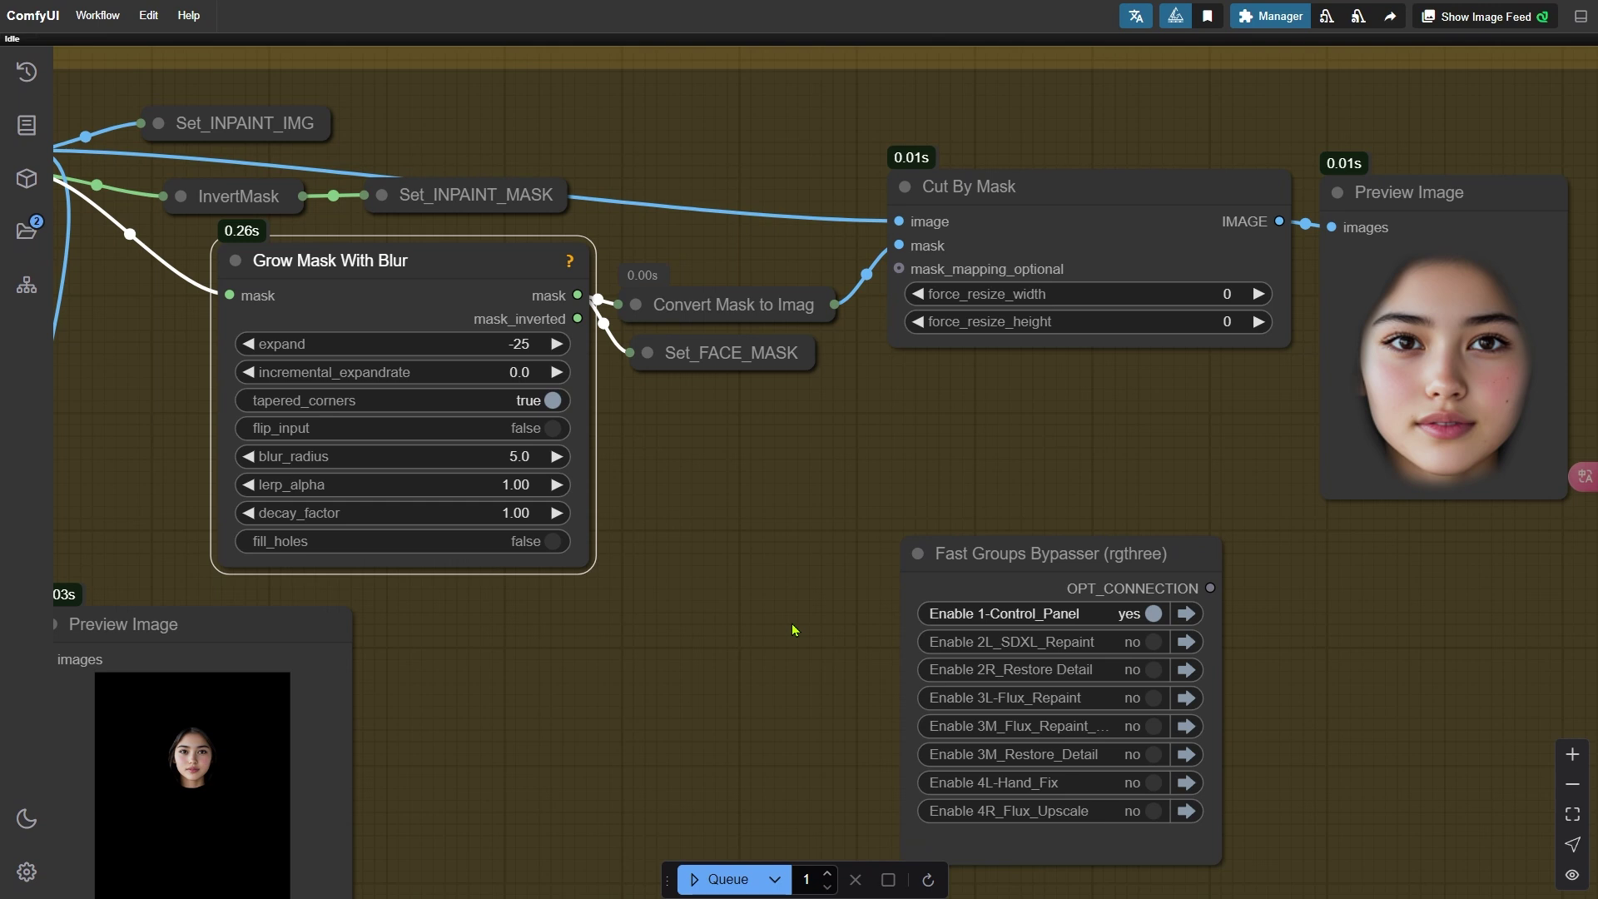
Step: Enable the 2L_SDXL_Repaint group, go to it and look over its Load Checkpoint and Load ControlNet Model nodes
left_click(1128, 642)
left_click(1188, 642)
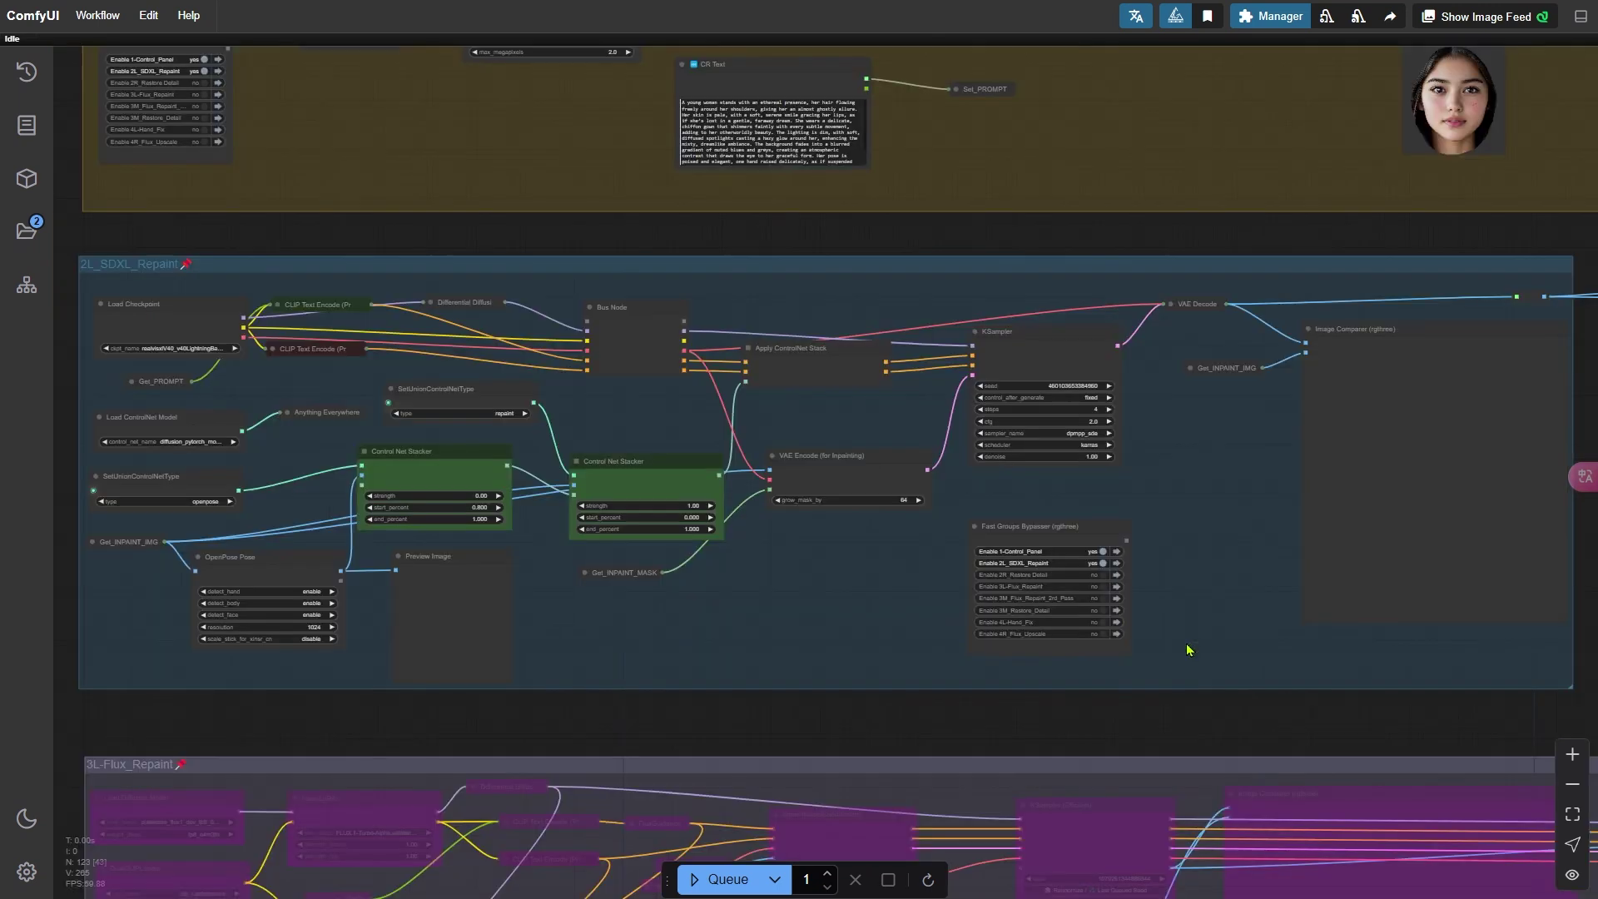
scroll(167, 391, "up", 10)
left_click_drag(412, 370, 612, 386)
scroll(612, 386, "down", 2)
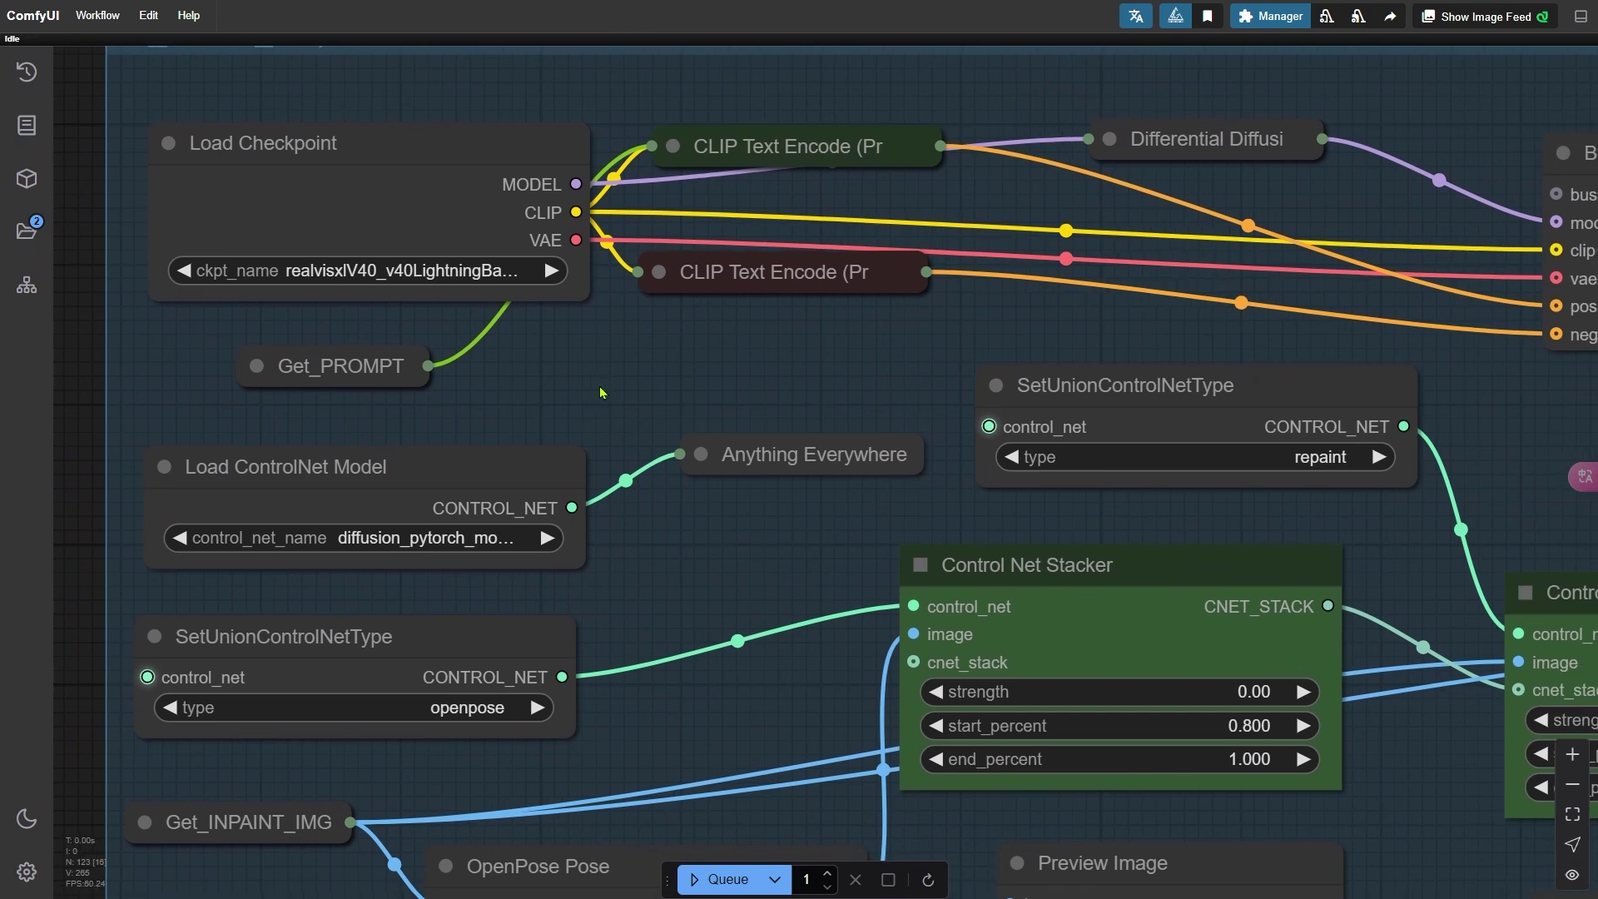
left_click(315, 168)
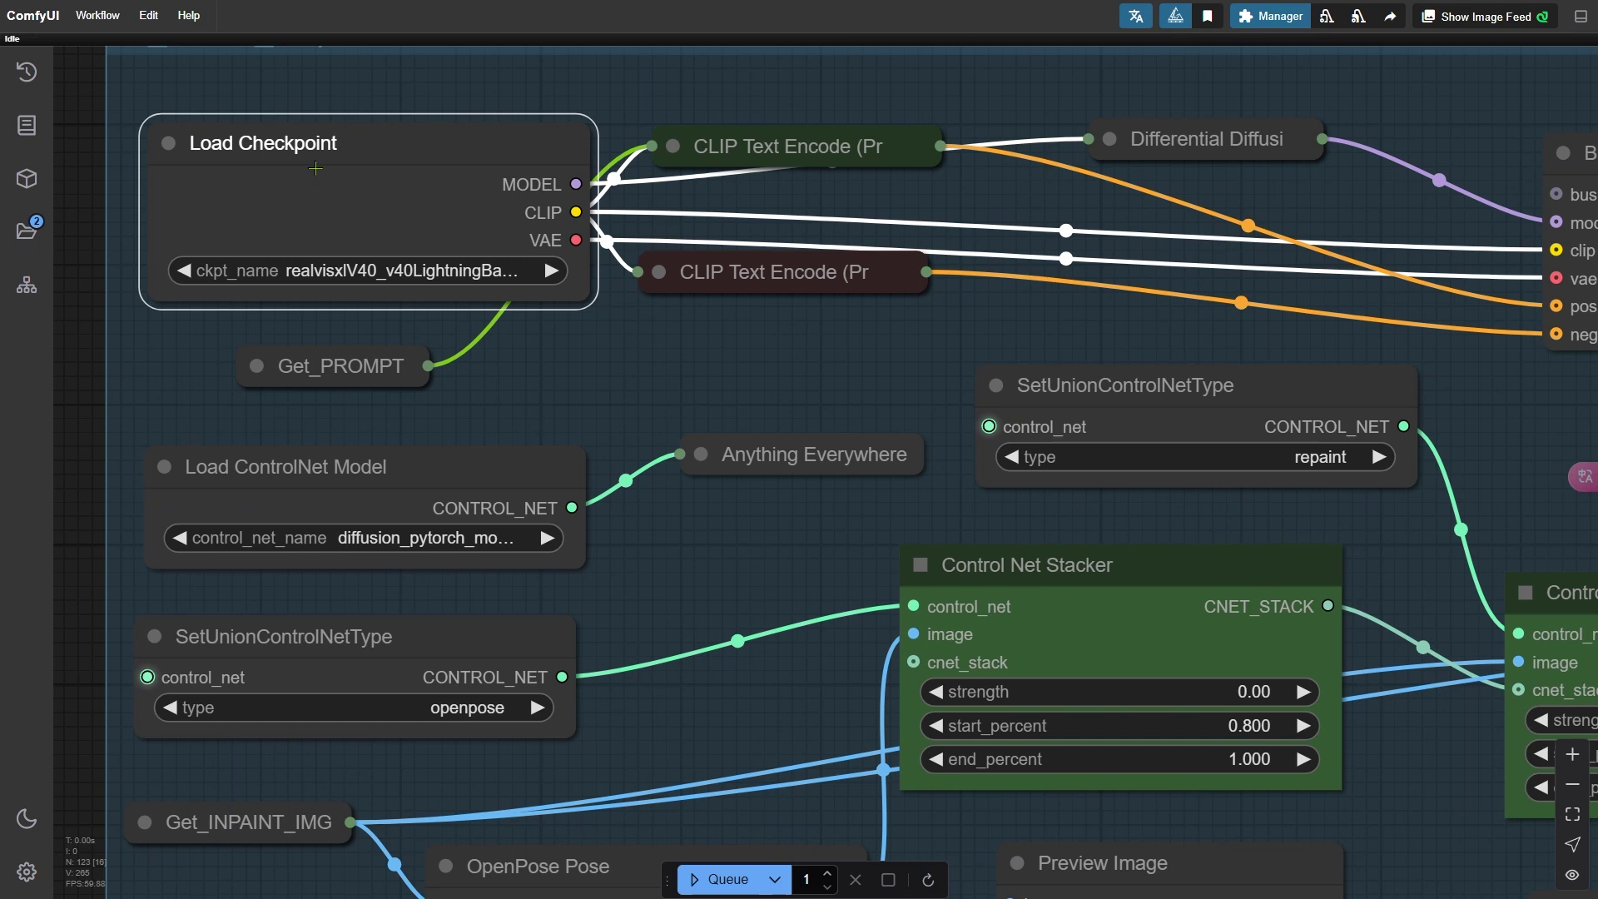
left_click(434, 472)
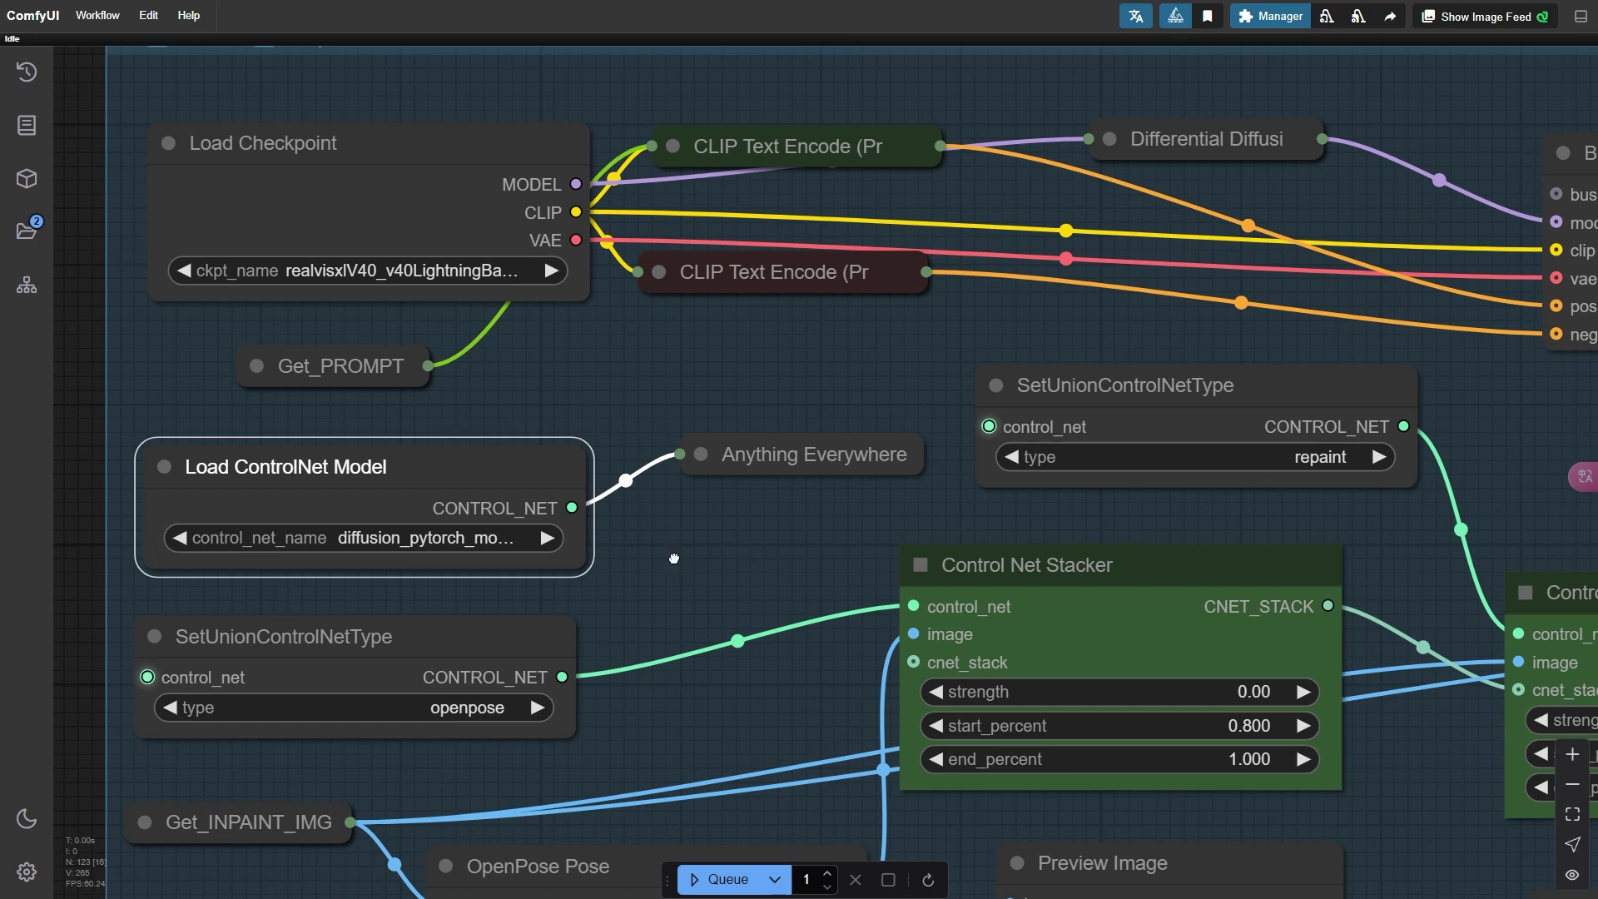
Step: Bypass the OpenPose Pose node, its Control Net Stacker and the openpose SetUnionControlNetType node together
left_click_drag(672, 556, 621, 336)
scroll(620, 367, "down", 3)
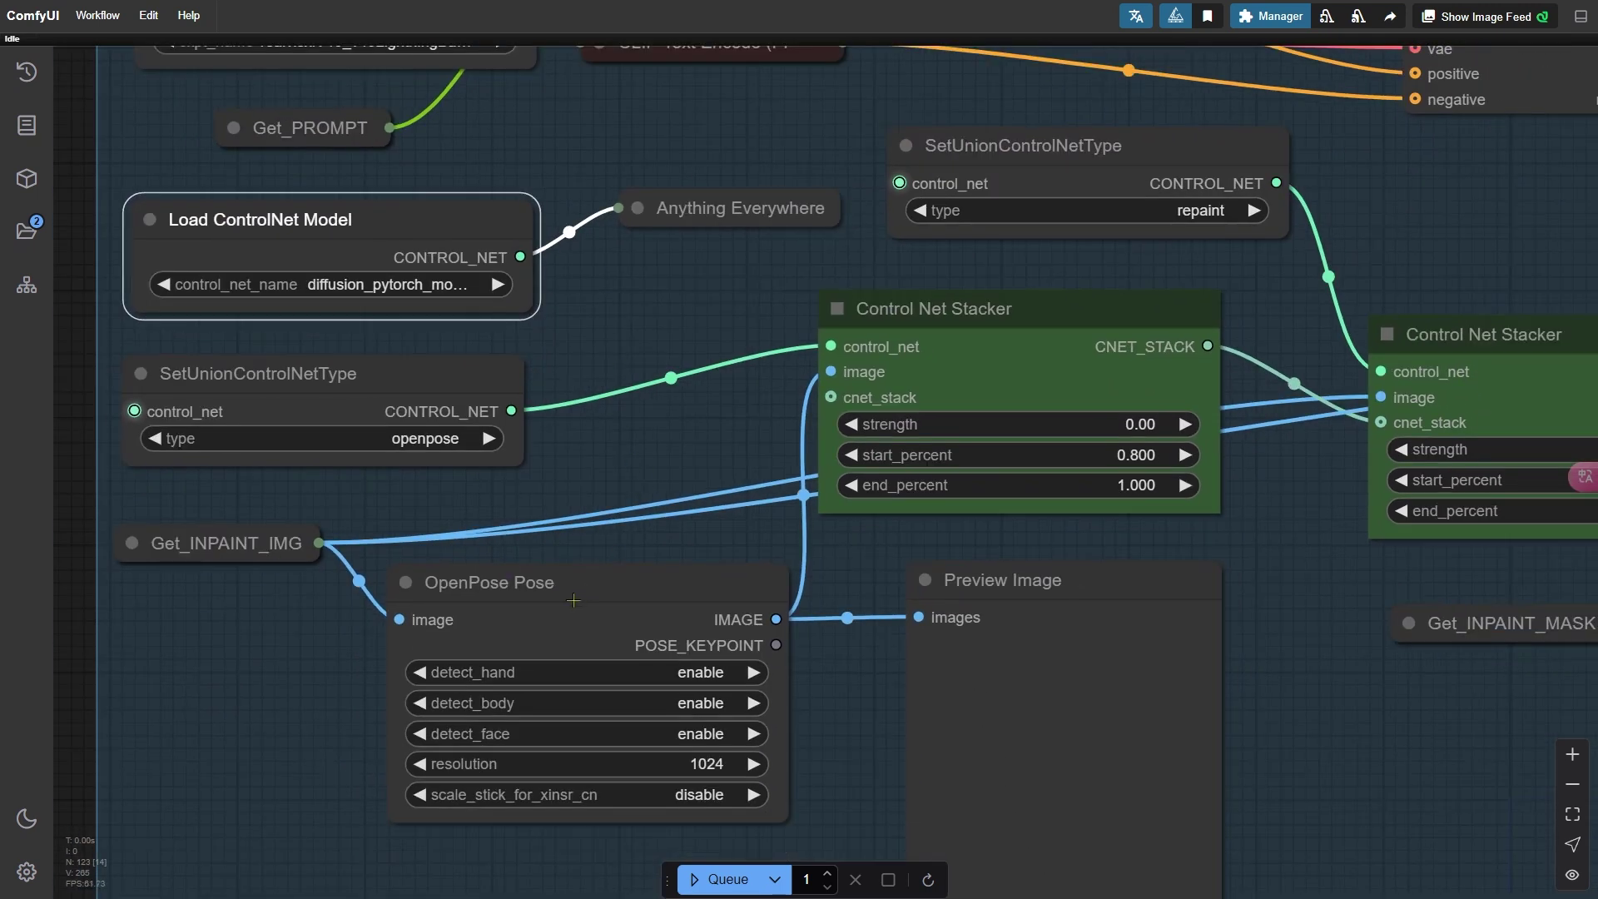
left_click(571, 599)
left_click(878, 382, "shift")
left_click(403, 374, "shift")
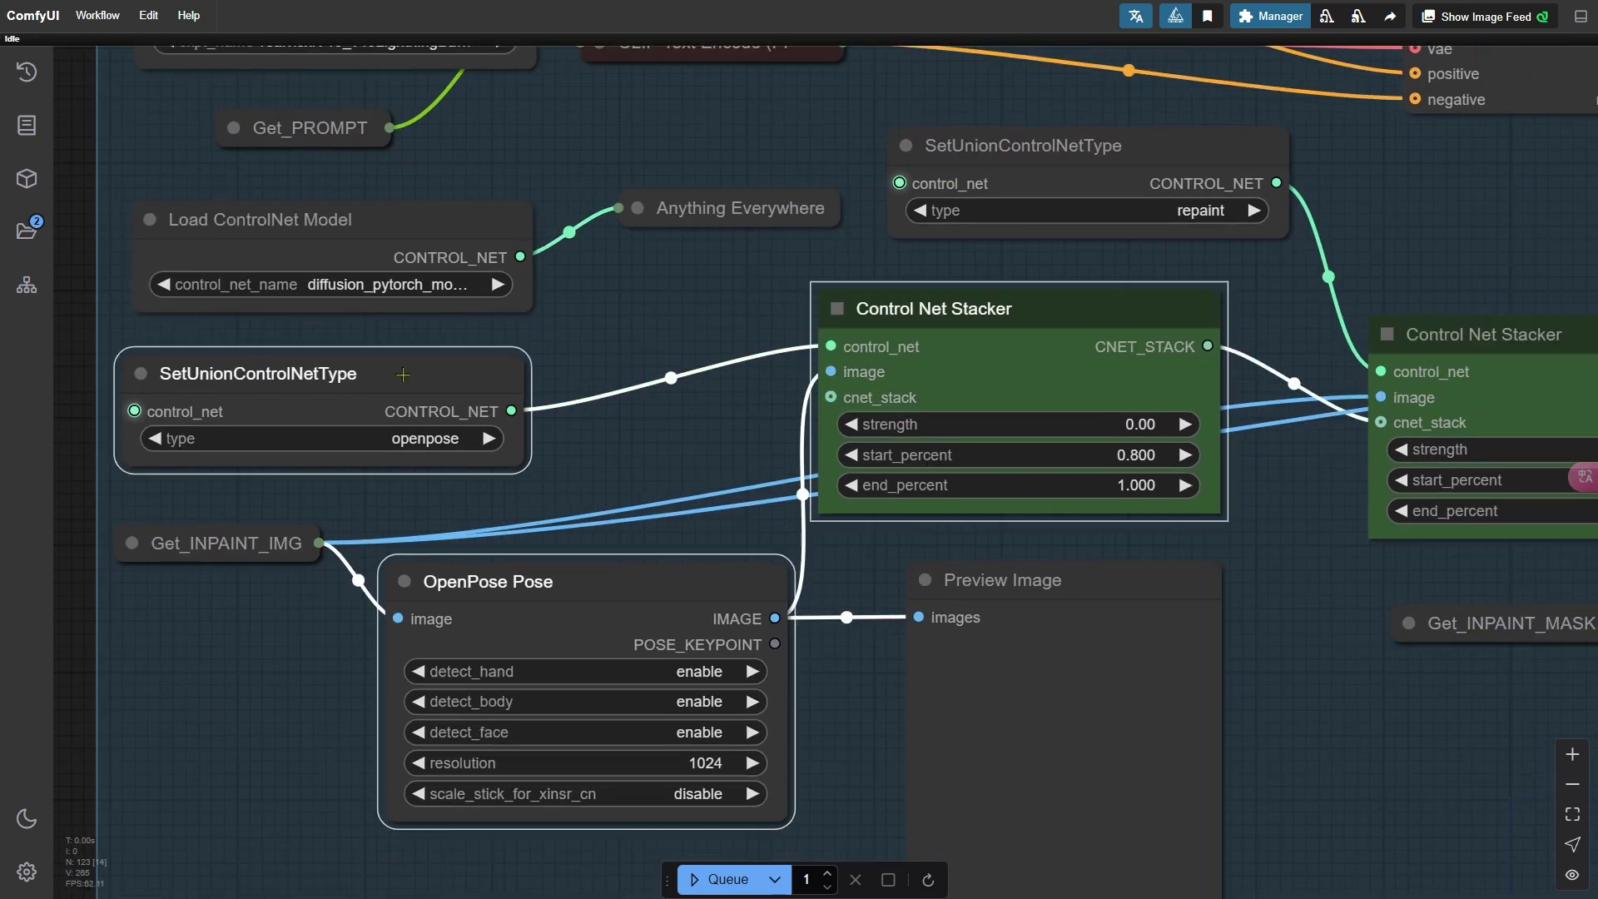
key("ctrl+b")
Step: Look over the repaint SetUnionControlNetType node and its Control Net Stacker, and run the workflow
left_click_drag(1262, 558, 930, 615)
left_click(931, 616)
left_click(773, 336)
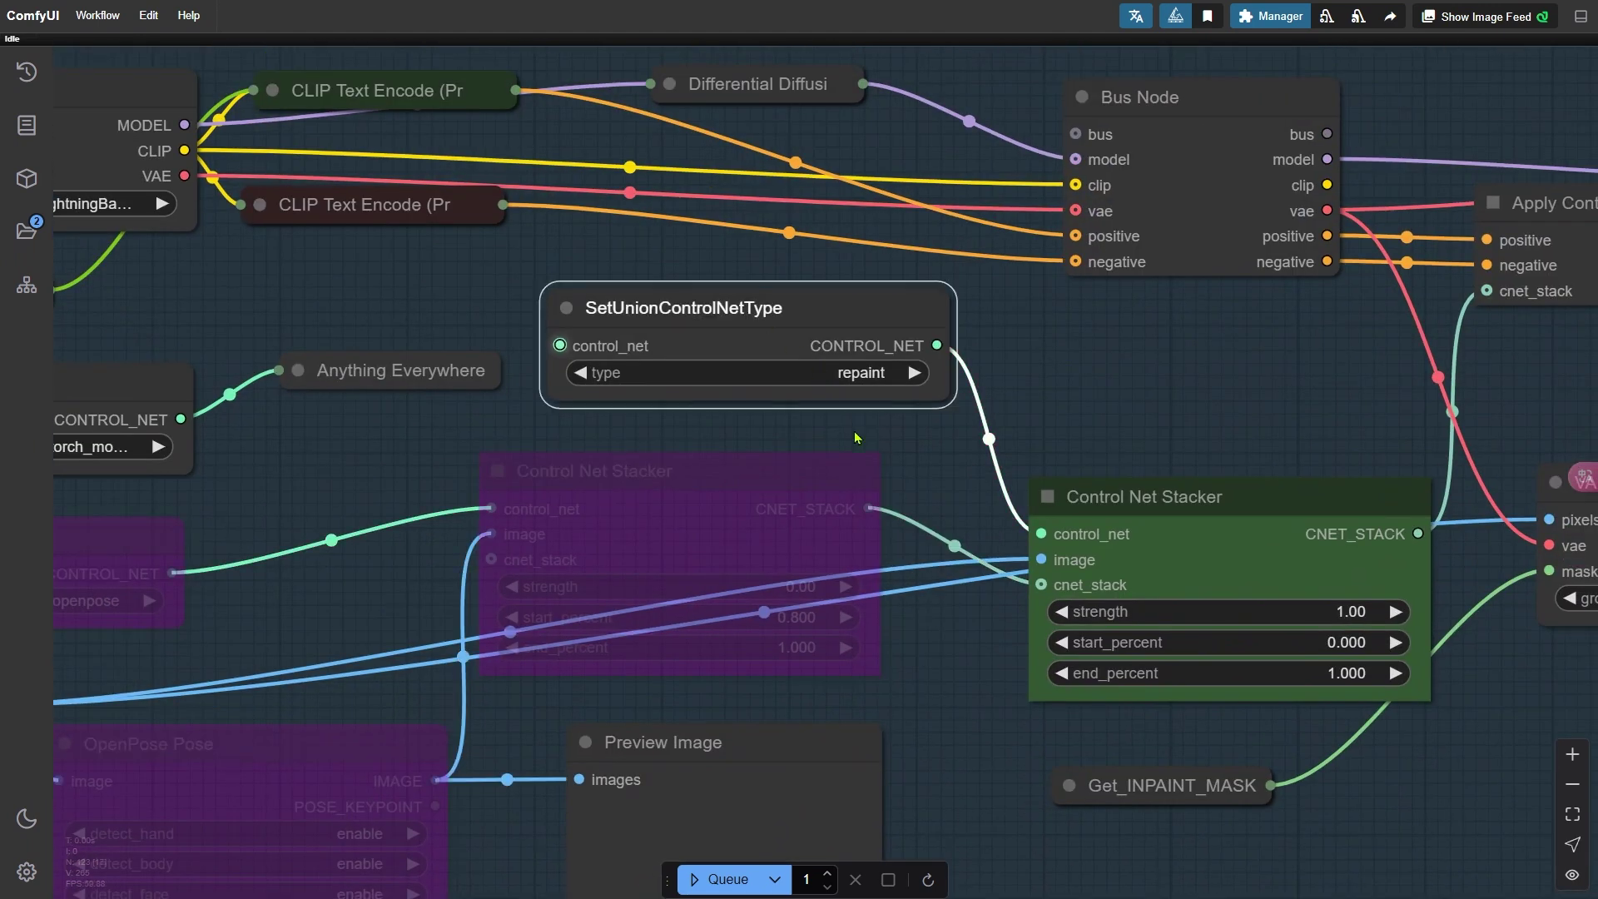
scroll(857, 438, "right", 5)
scroll(1040, 370, "down", 1)
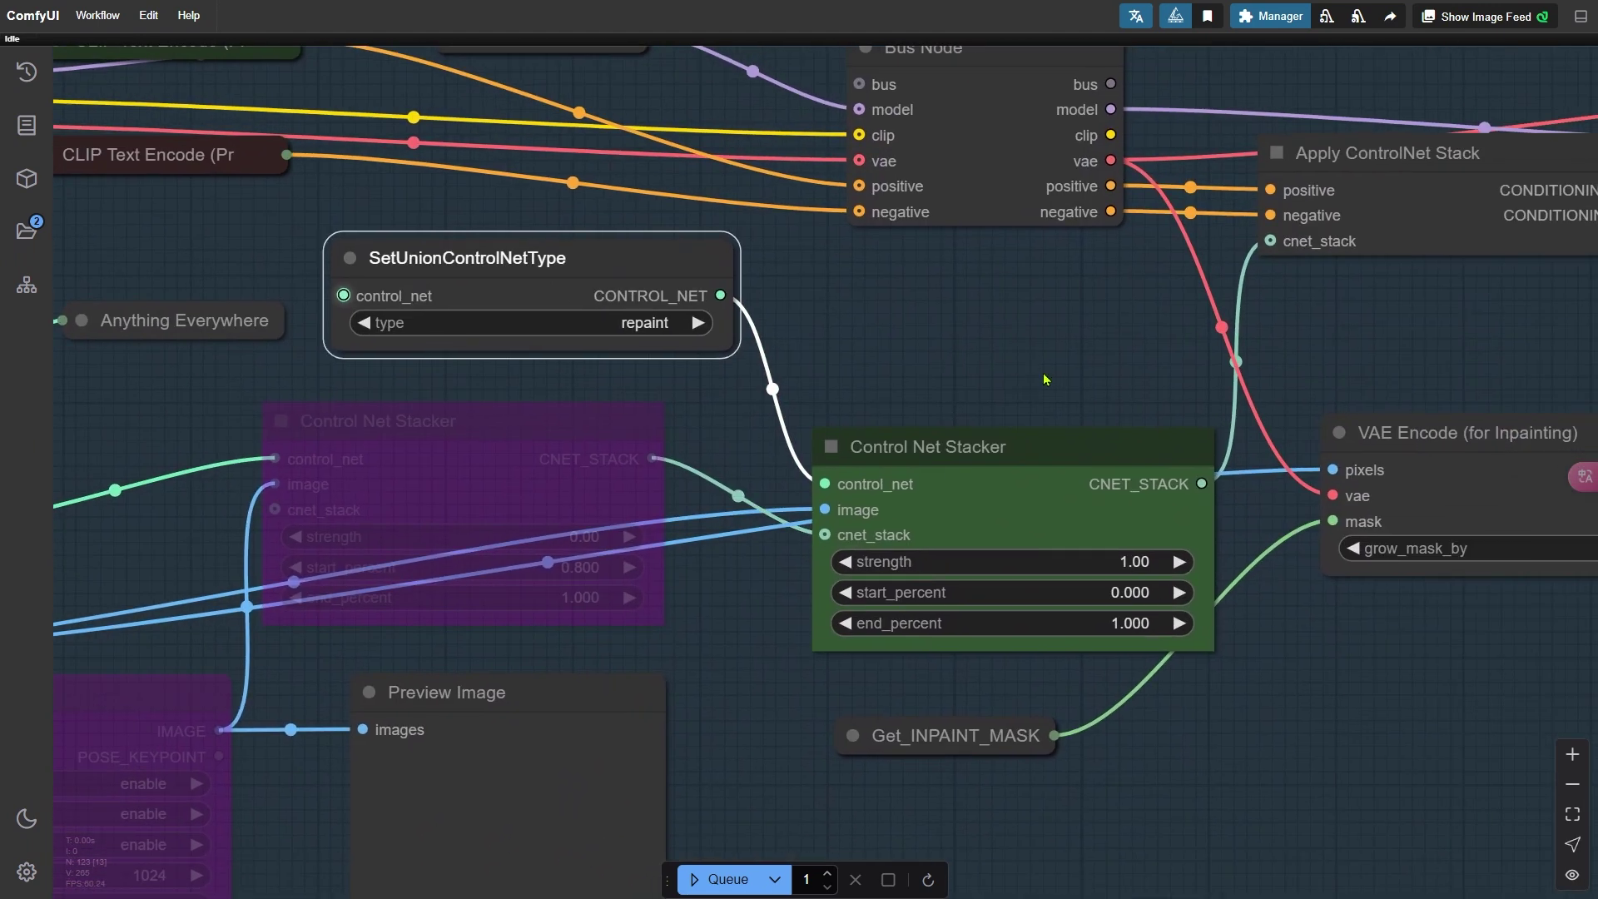
key("ctrl+Return")
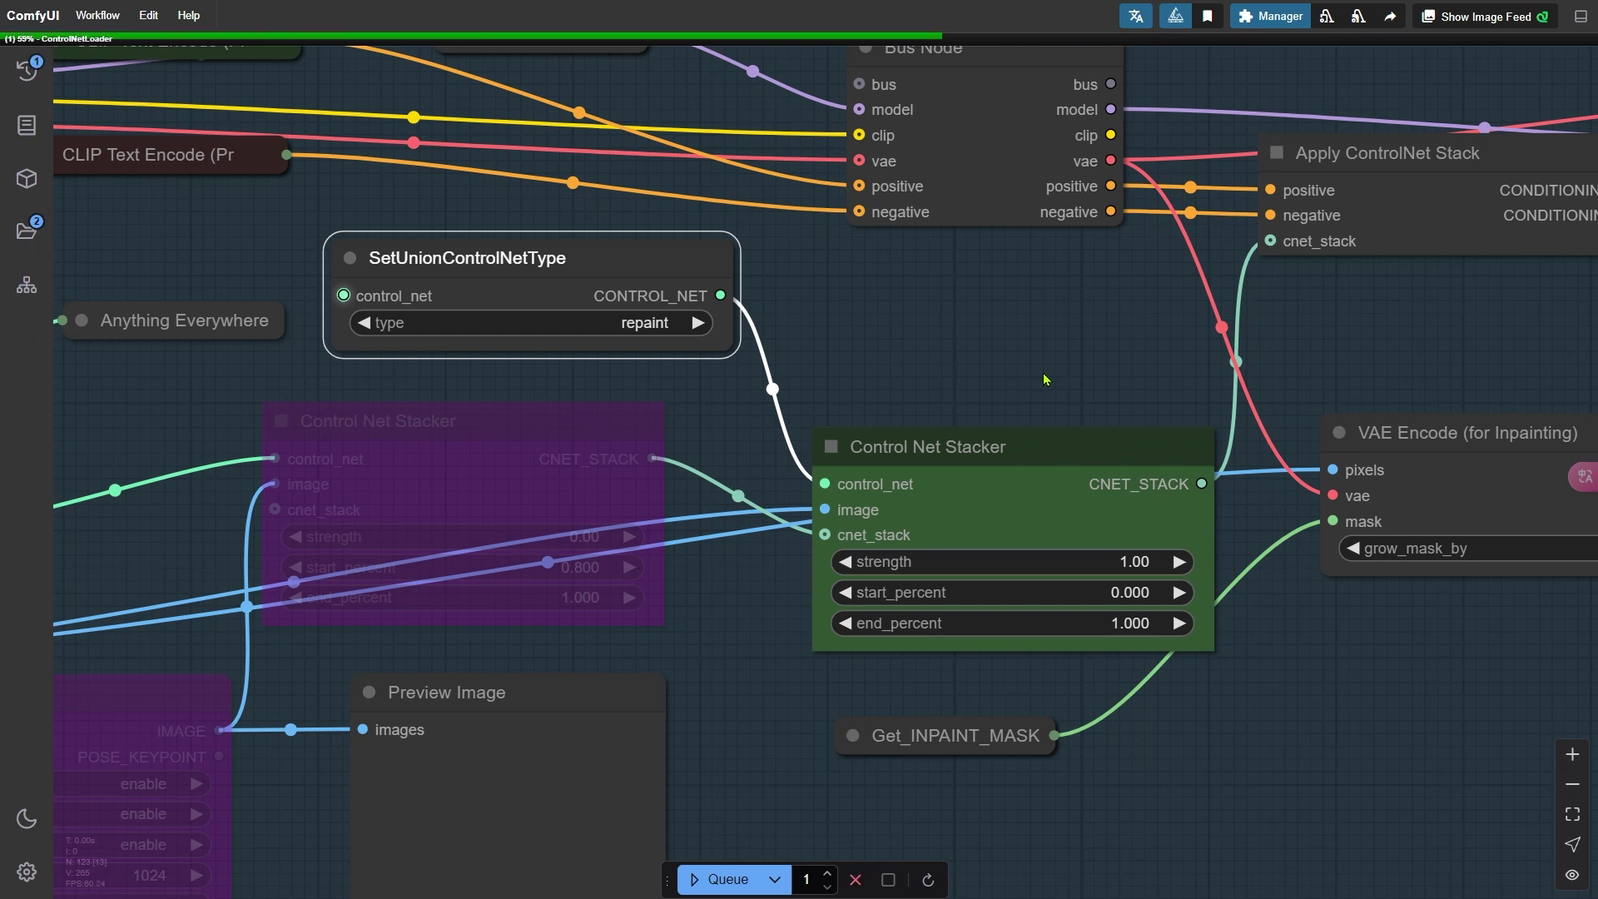
Step: Follow the run through the KSampler and examine the repainted image in the Image Comparer
scroll(832, 367, "right", 15)
left_click_drag(473, 337, 427, 423)
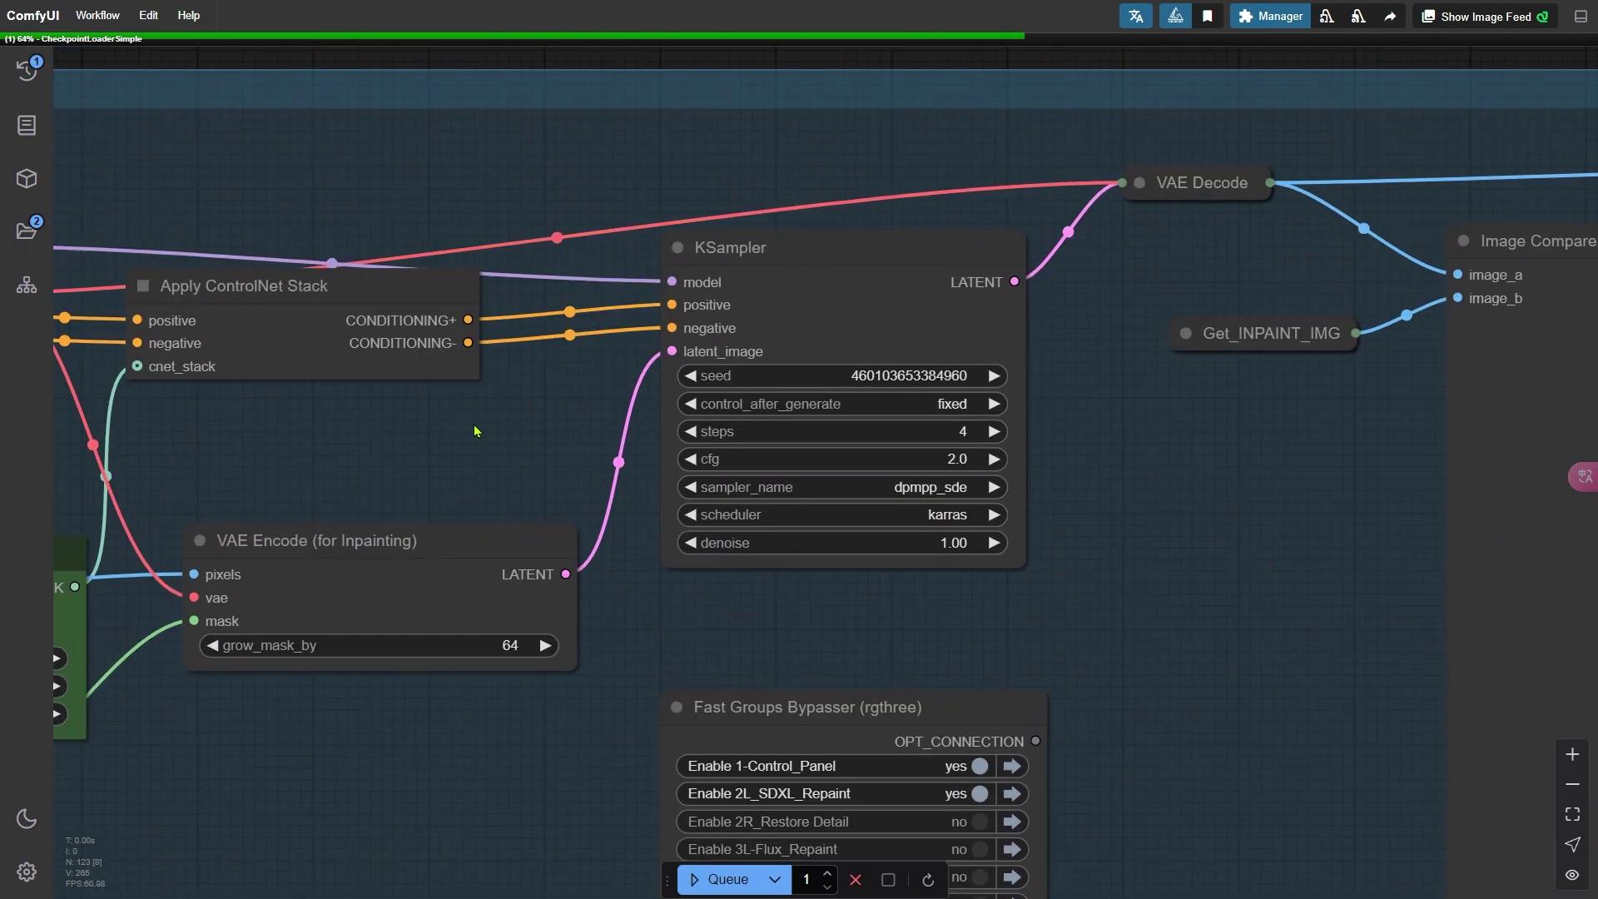
scroll(559, 394, "down", 1)
scroll(649, 432, "right", 10)
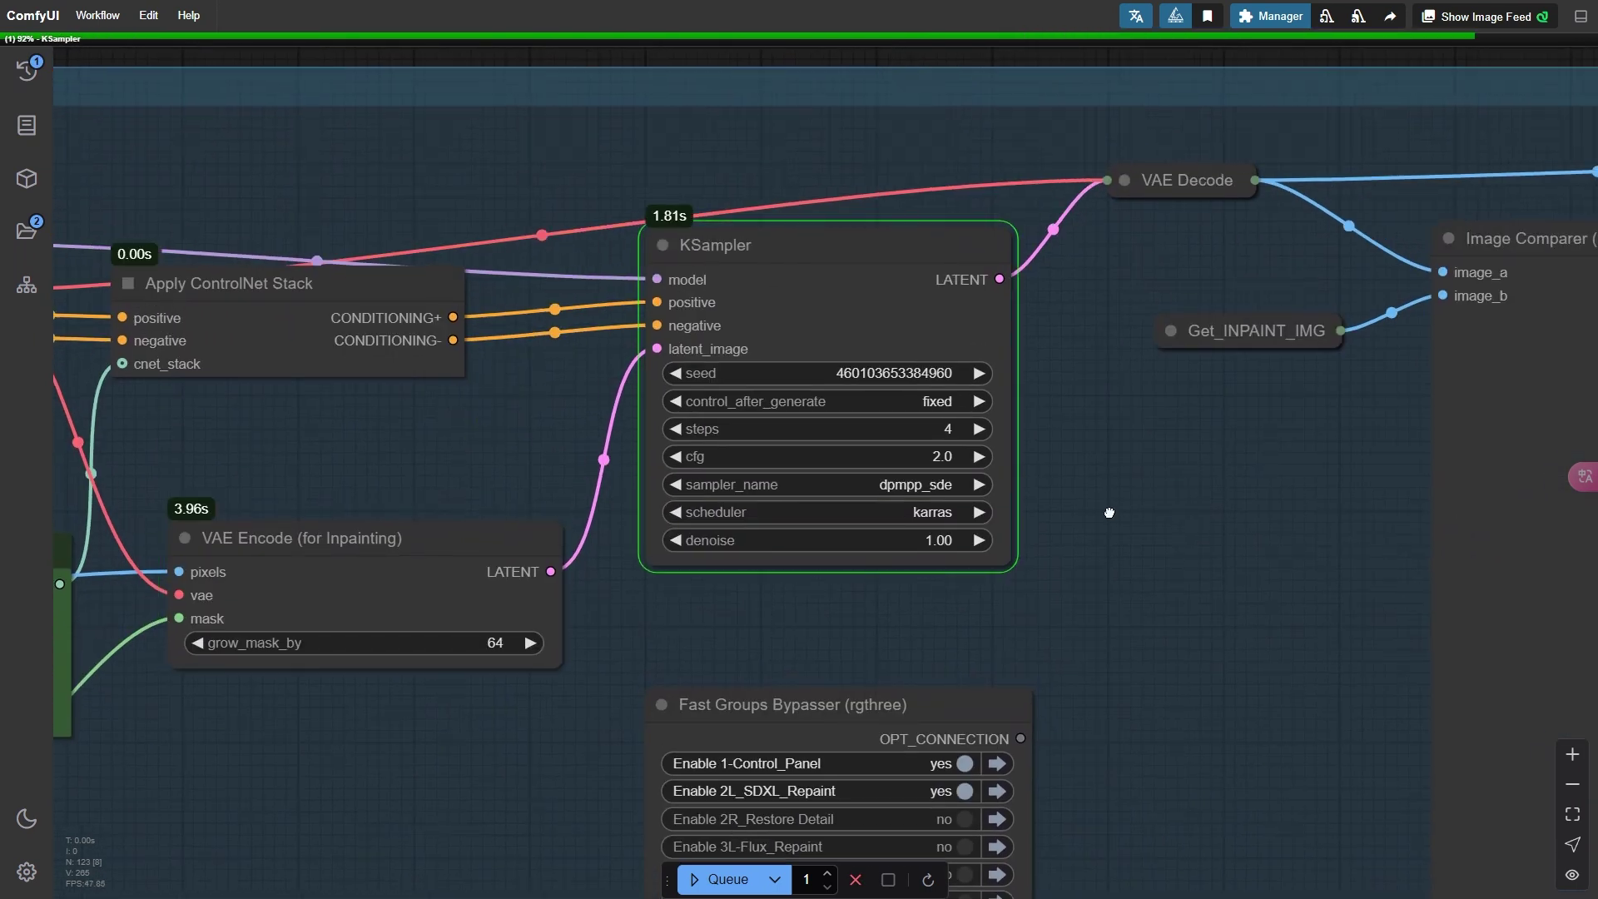
left_click_drag(699, 489, 608, 470)
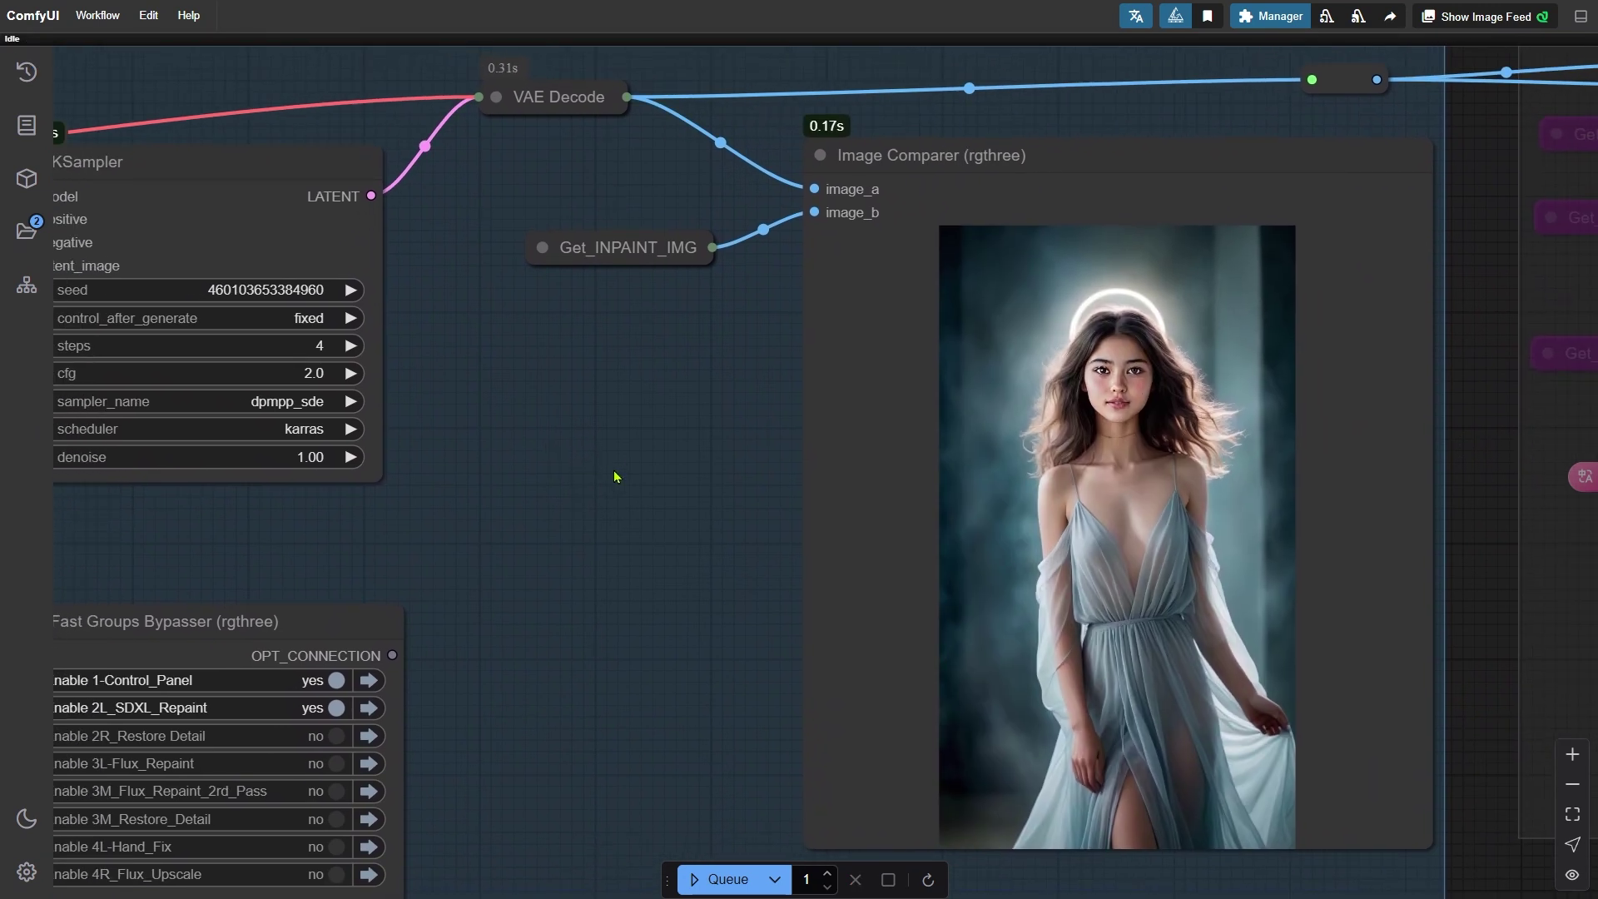
left_click_drag(618, 477, 275, 441)
scroll(806, 445, "up", 4)
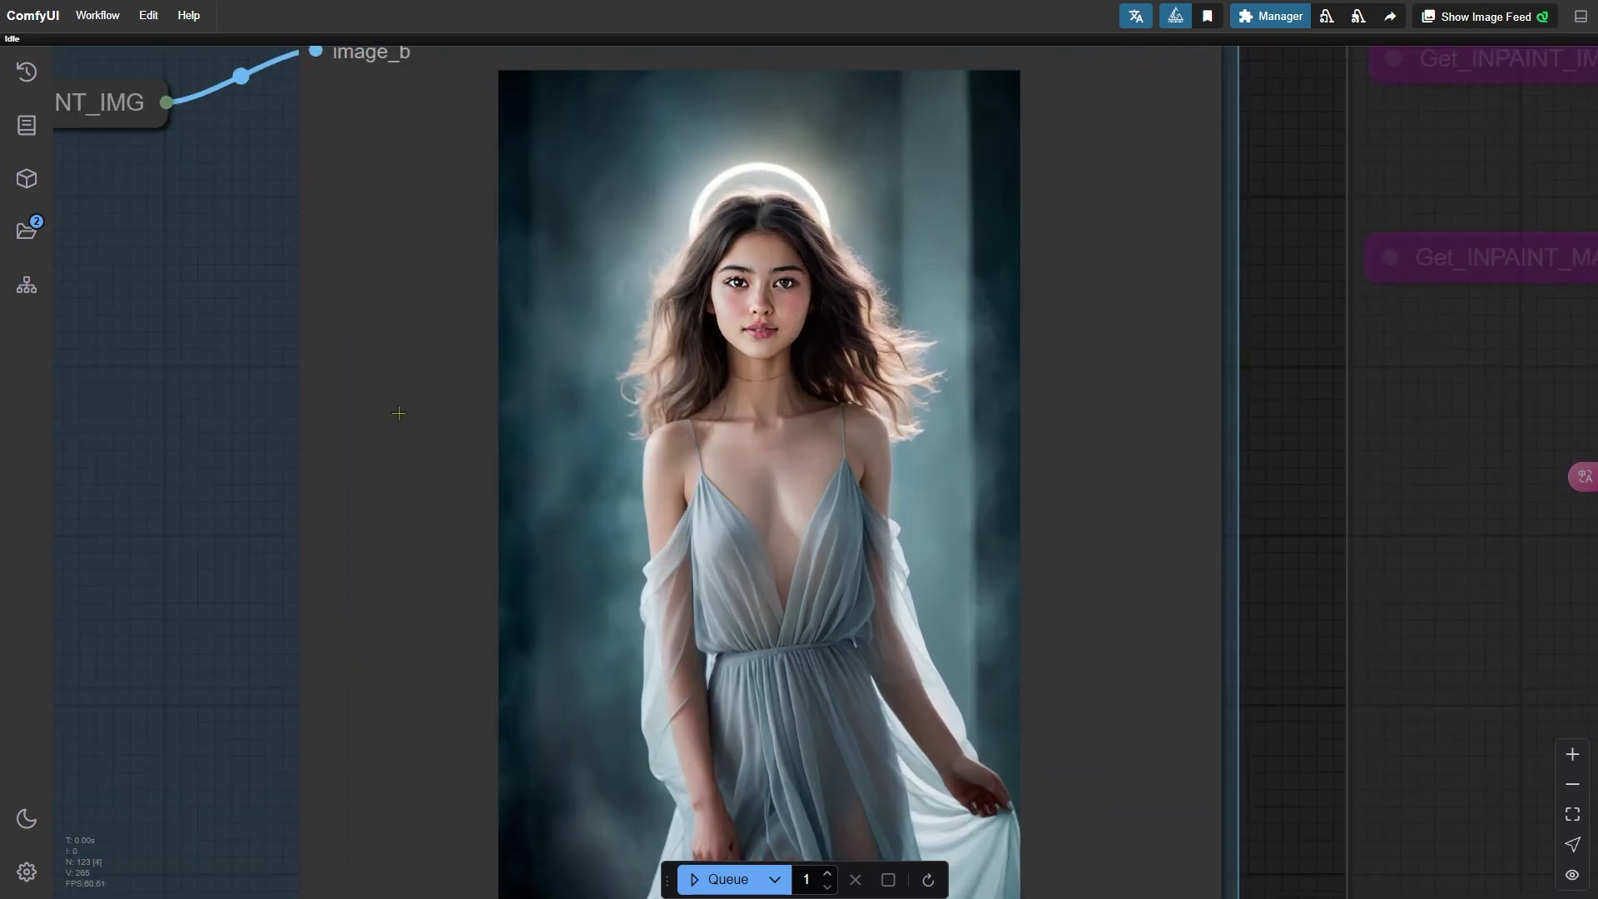
Step: Look over the repainted image, enable the 2R_Restore Detail group, go to it and run the workflow
scroll(423, 393, "up", 1)
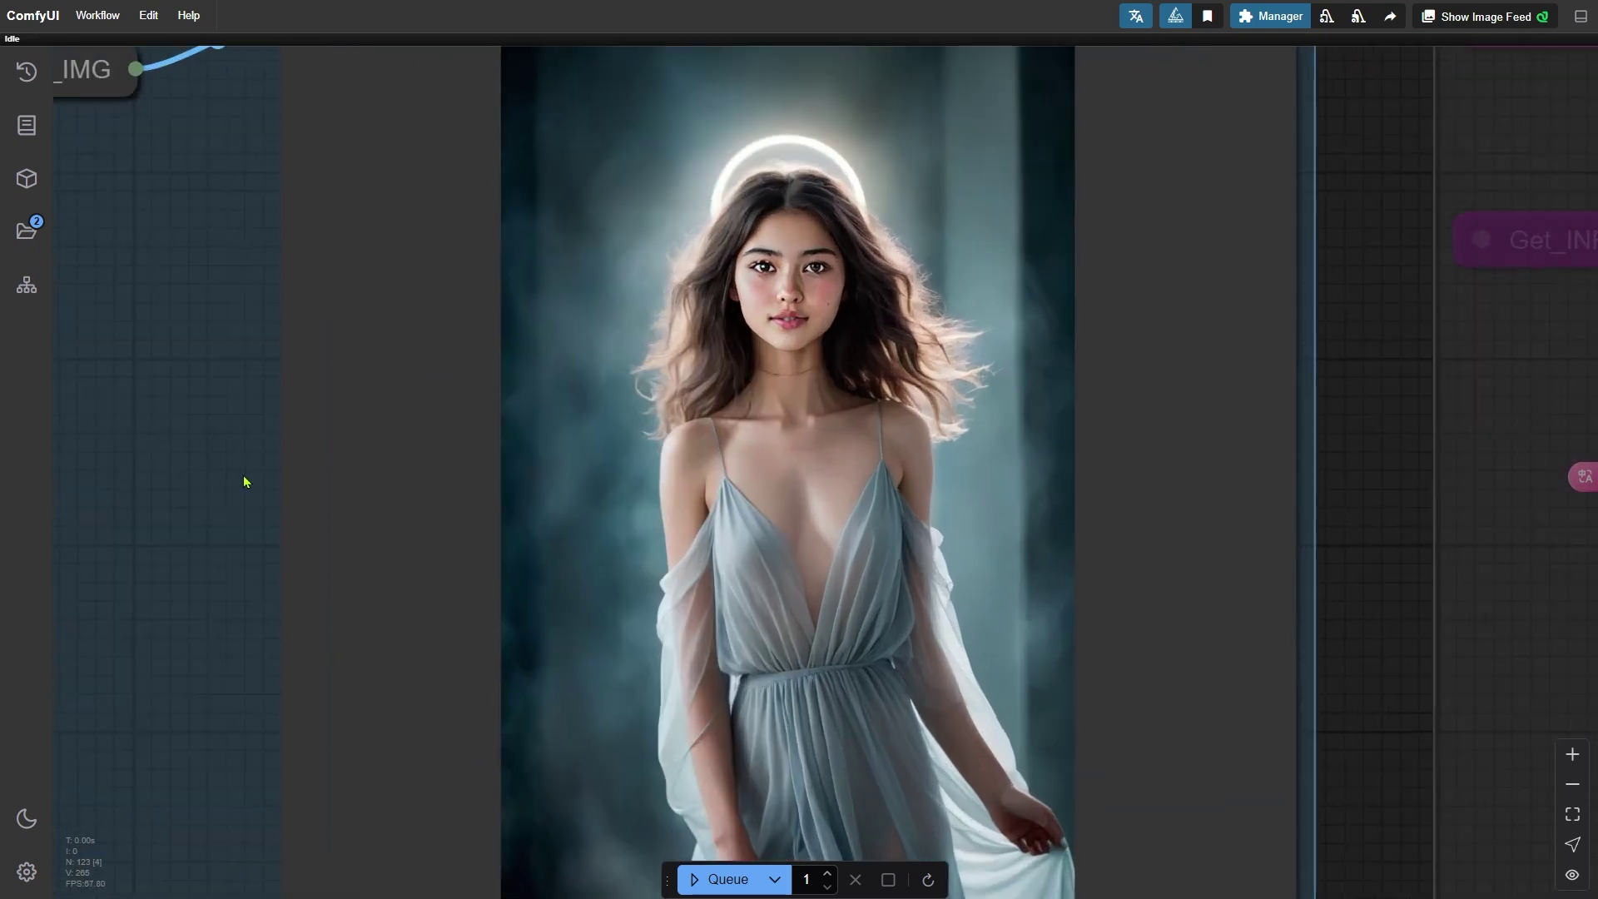
left_click_drag(215, 508, 232, 438)
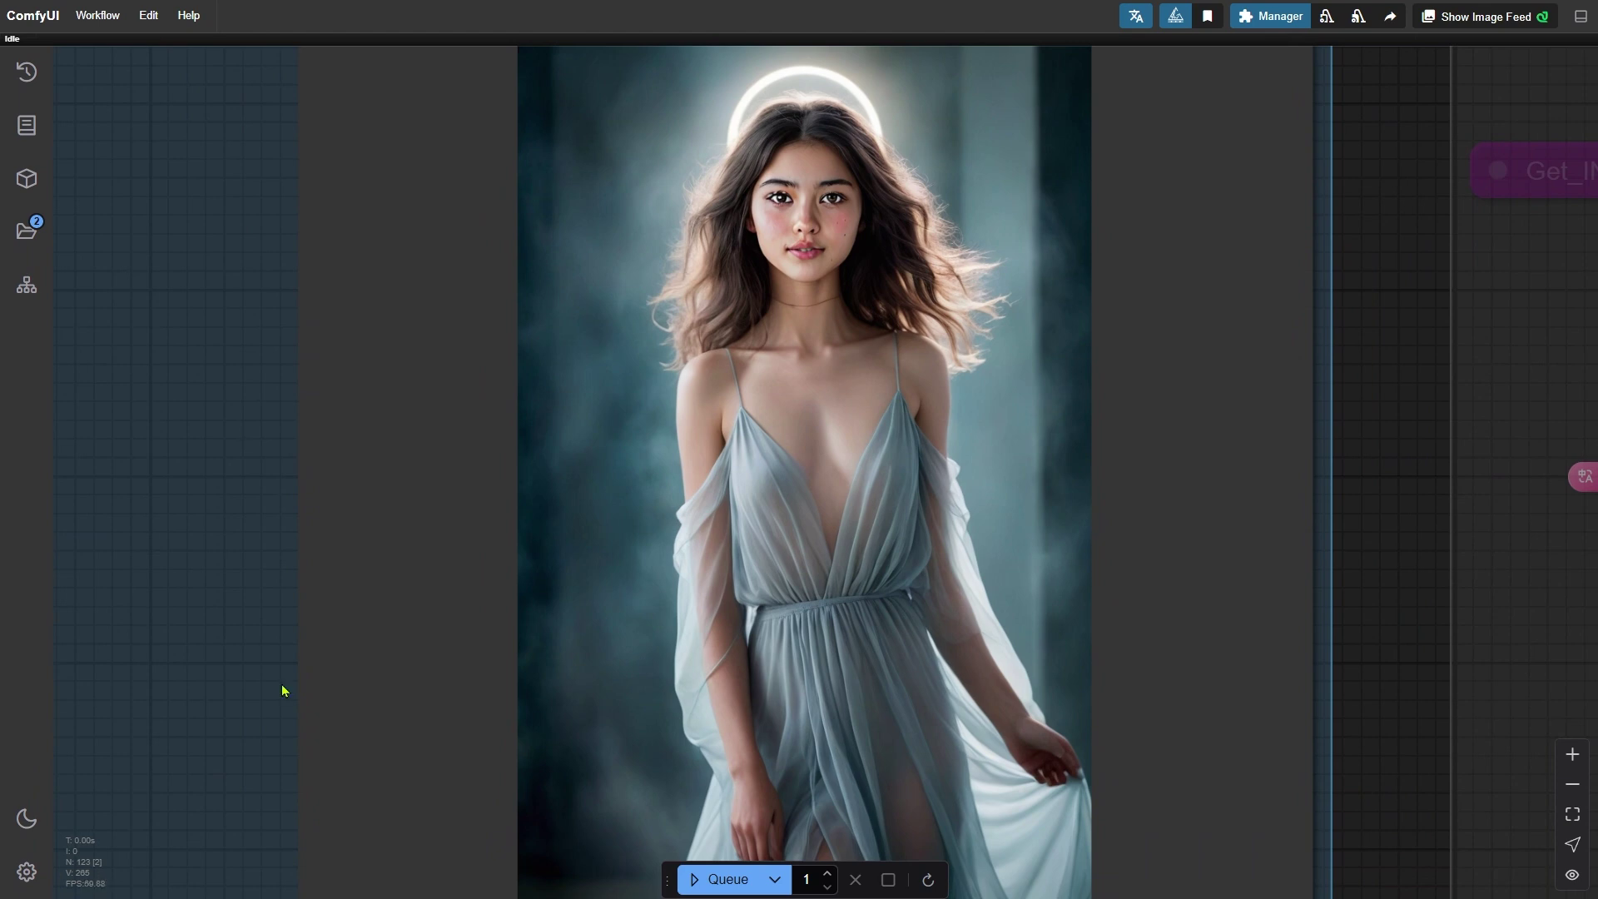
scroll(326, 607, "down", 7)
left_click_drag(187, 594, 809, 478)
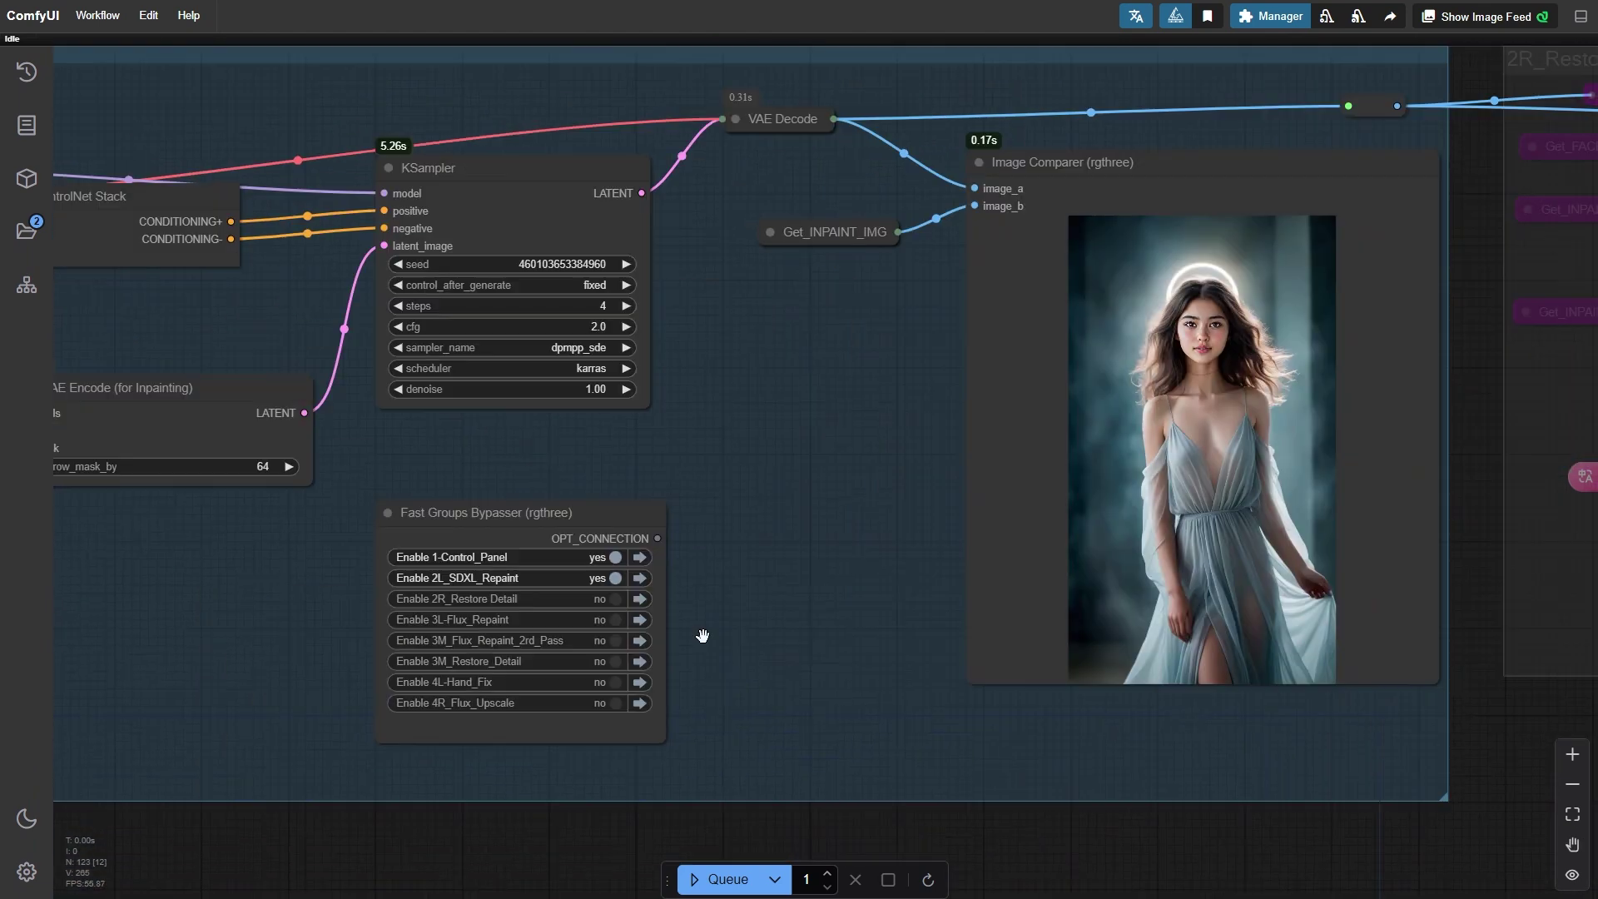
scroll(701, 637, "up", 2)
left_click_drag(588, 605, 581, 649)
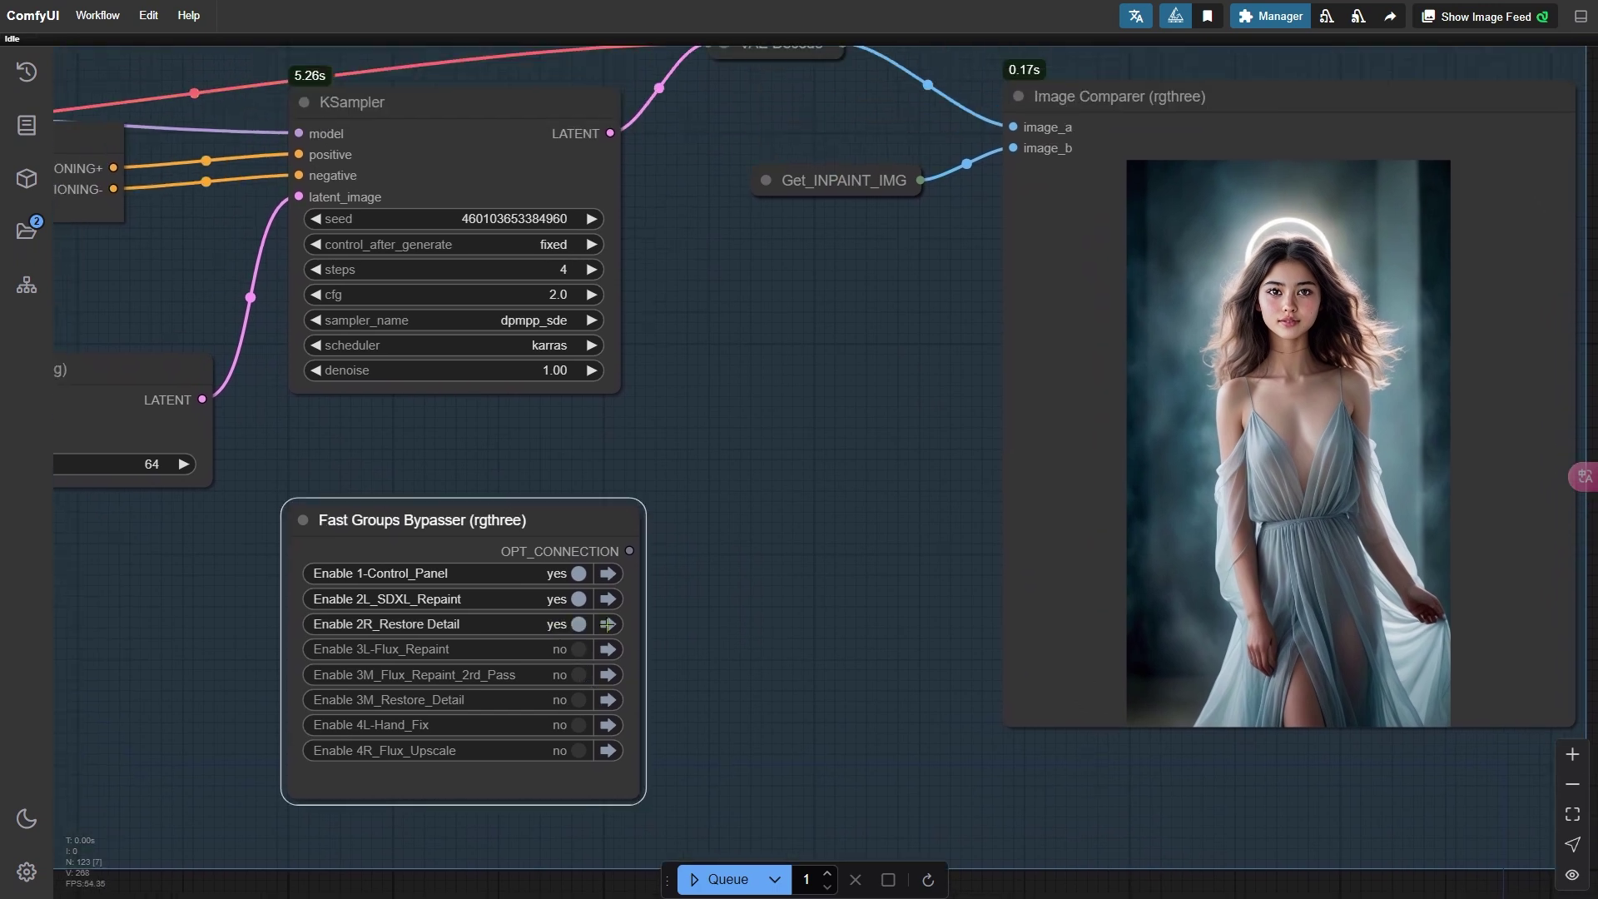
left_click(607, 625)
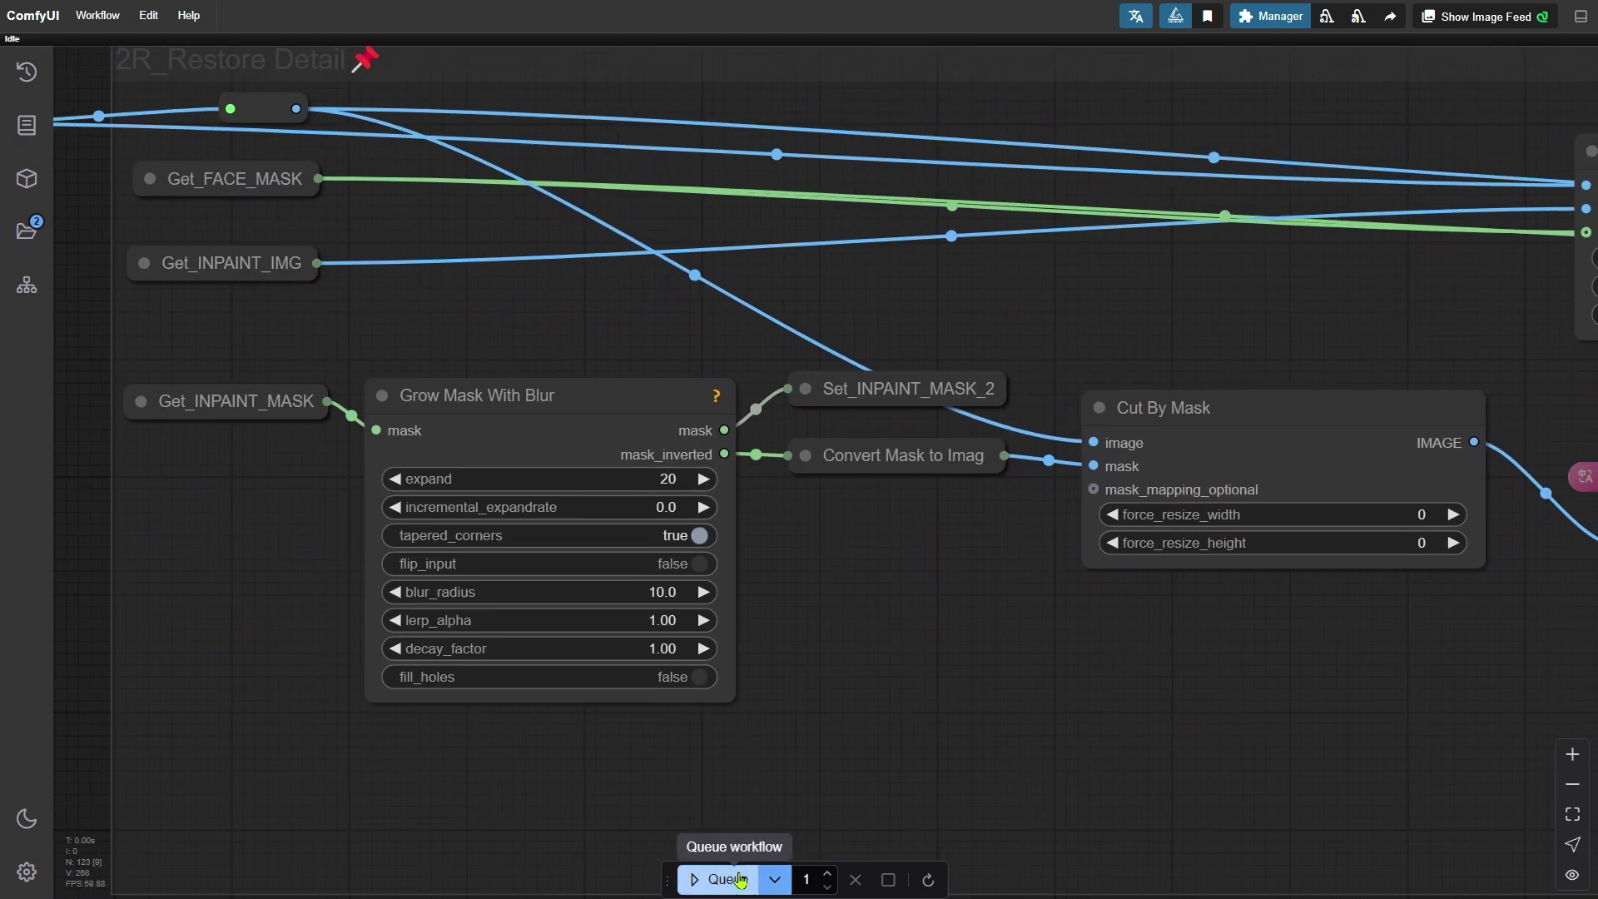
left_click(715, 879)
Step: Inspect the cut-out face on the black background in the group above 2R_Restore Detail
scroll(889, 672, "down", 1)
left_click_drag(889, 672, 686, 550)
left_click_drag(655, 228, 733, 749)
left_click_drag(369, 189, 585, 510)
scroll(592, 510, "up", 12)
scroll(563, 443, "up", 6)
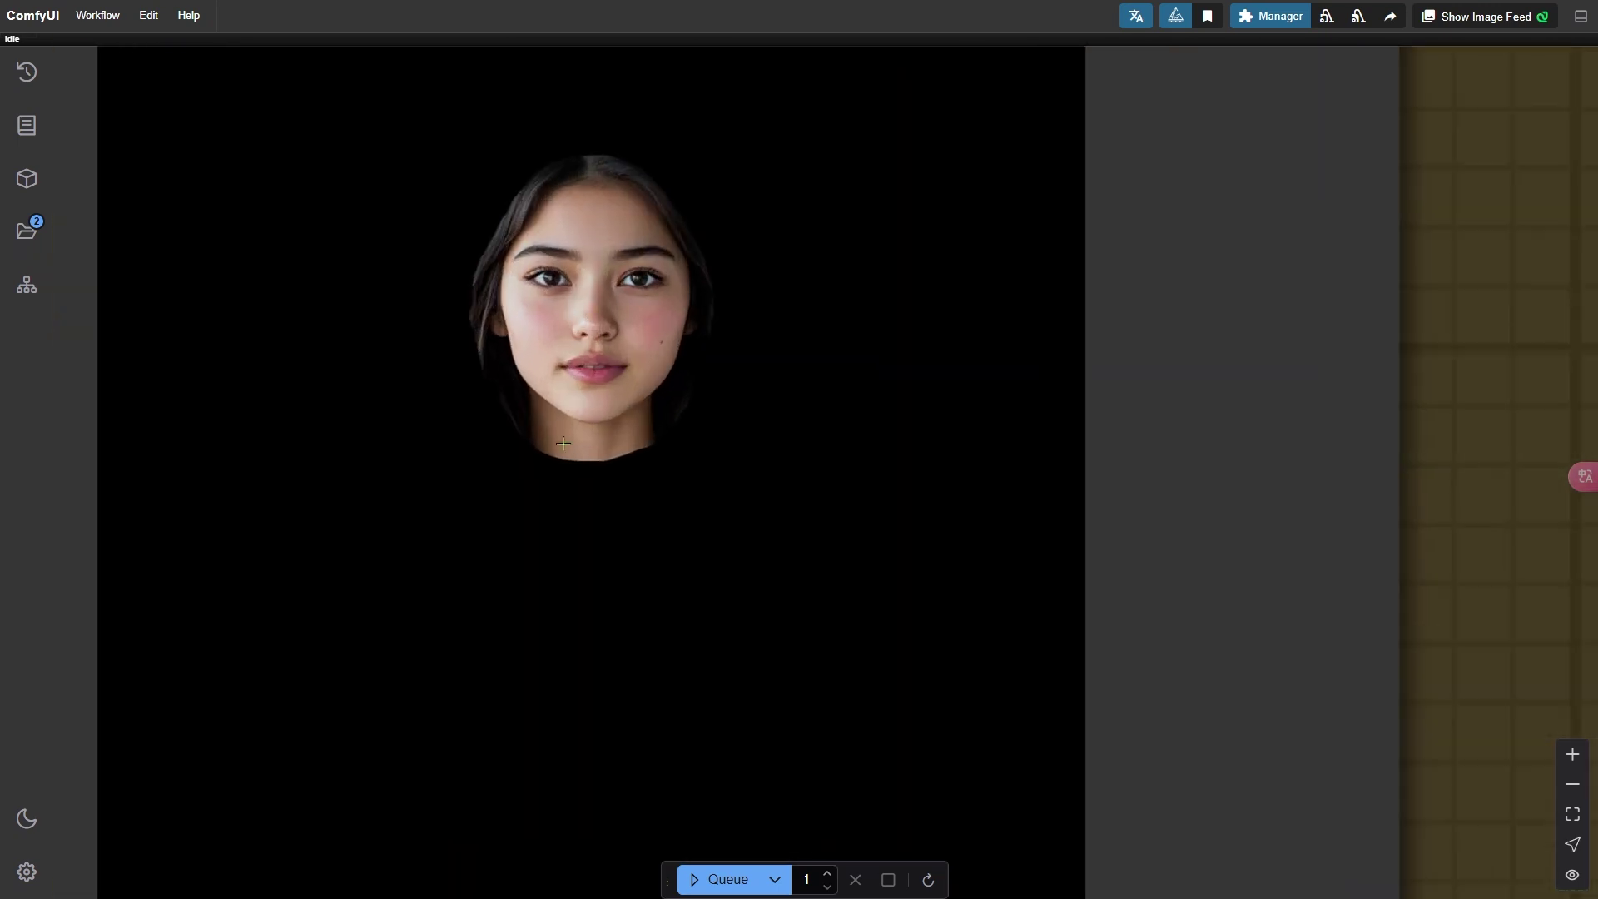
Step: Inspect the face and neck seam of the SDXL repaint in its Image Comparer
scroll(747, 363, "down", 9)
key("space")
left_click_drag(398, 583, 1083, 67)
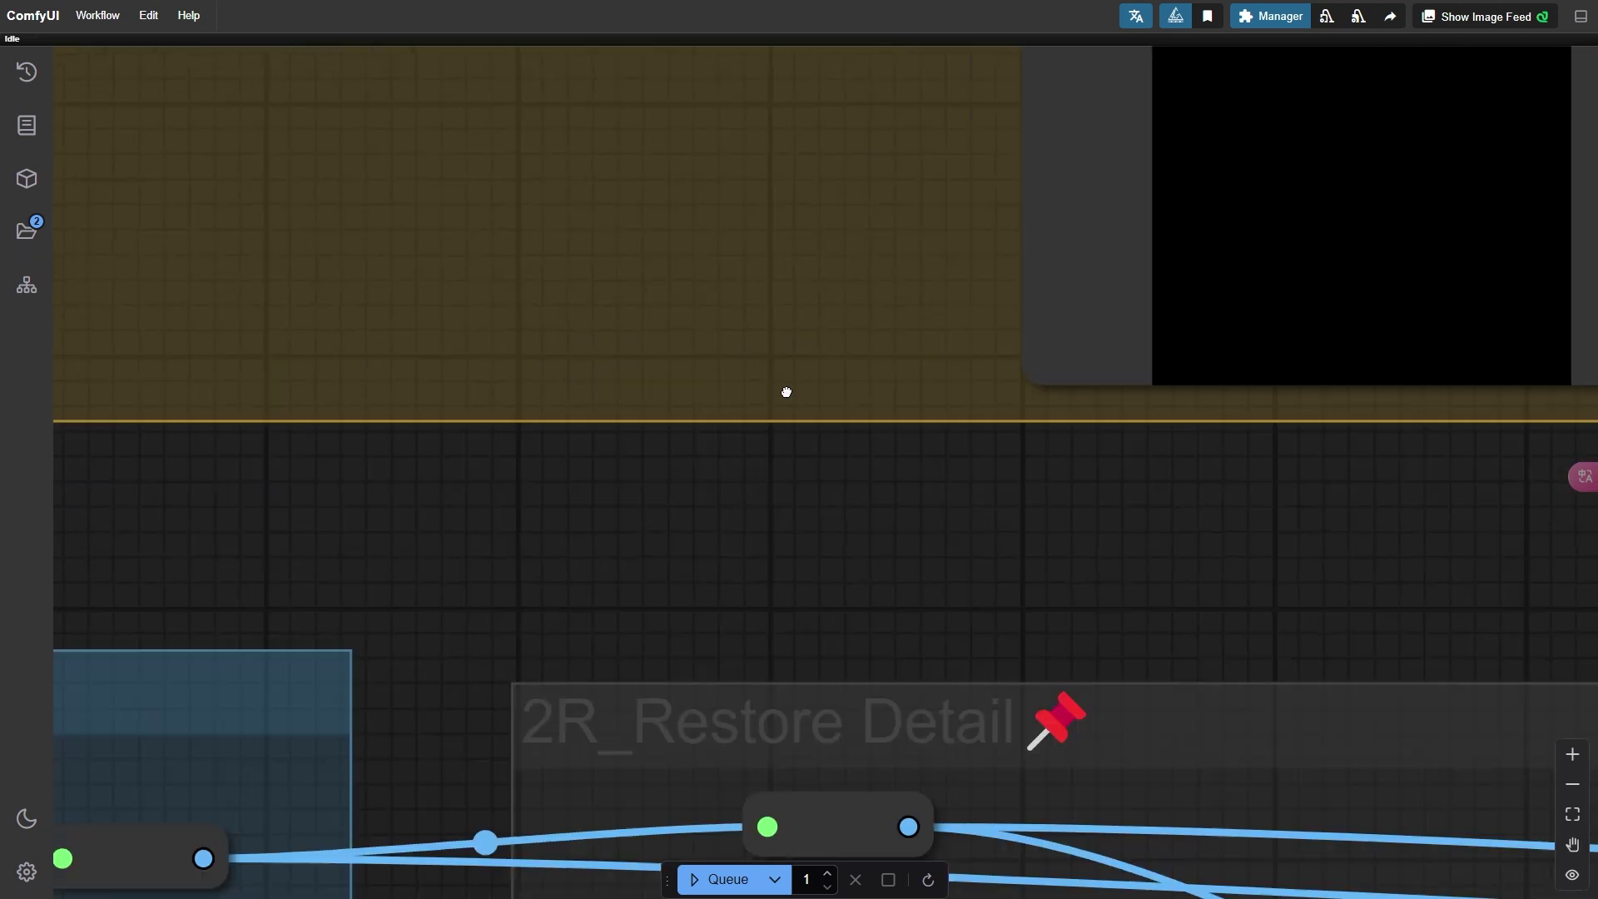
left_click_drag(582, 666, 1106, 325)
scroll(585, 670, "down", 5)
scroll(671, 457, "up", 10)
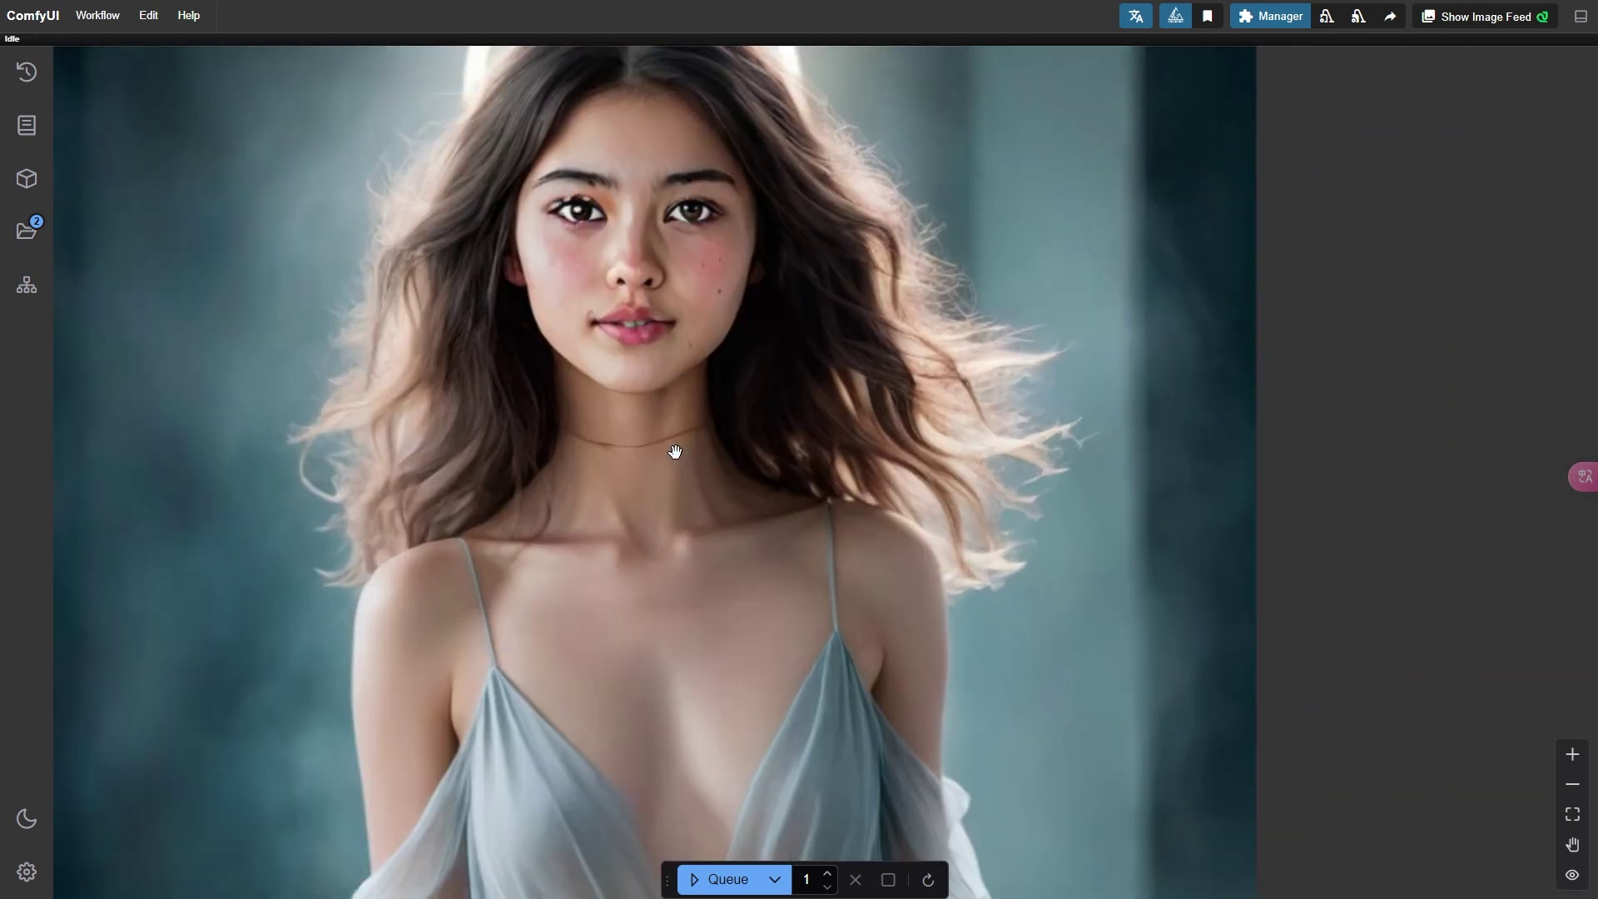
scroll(606, 425, "up", 2)
scroll(603, 451, "down", 8)
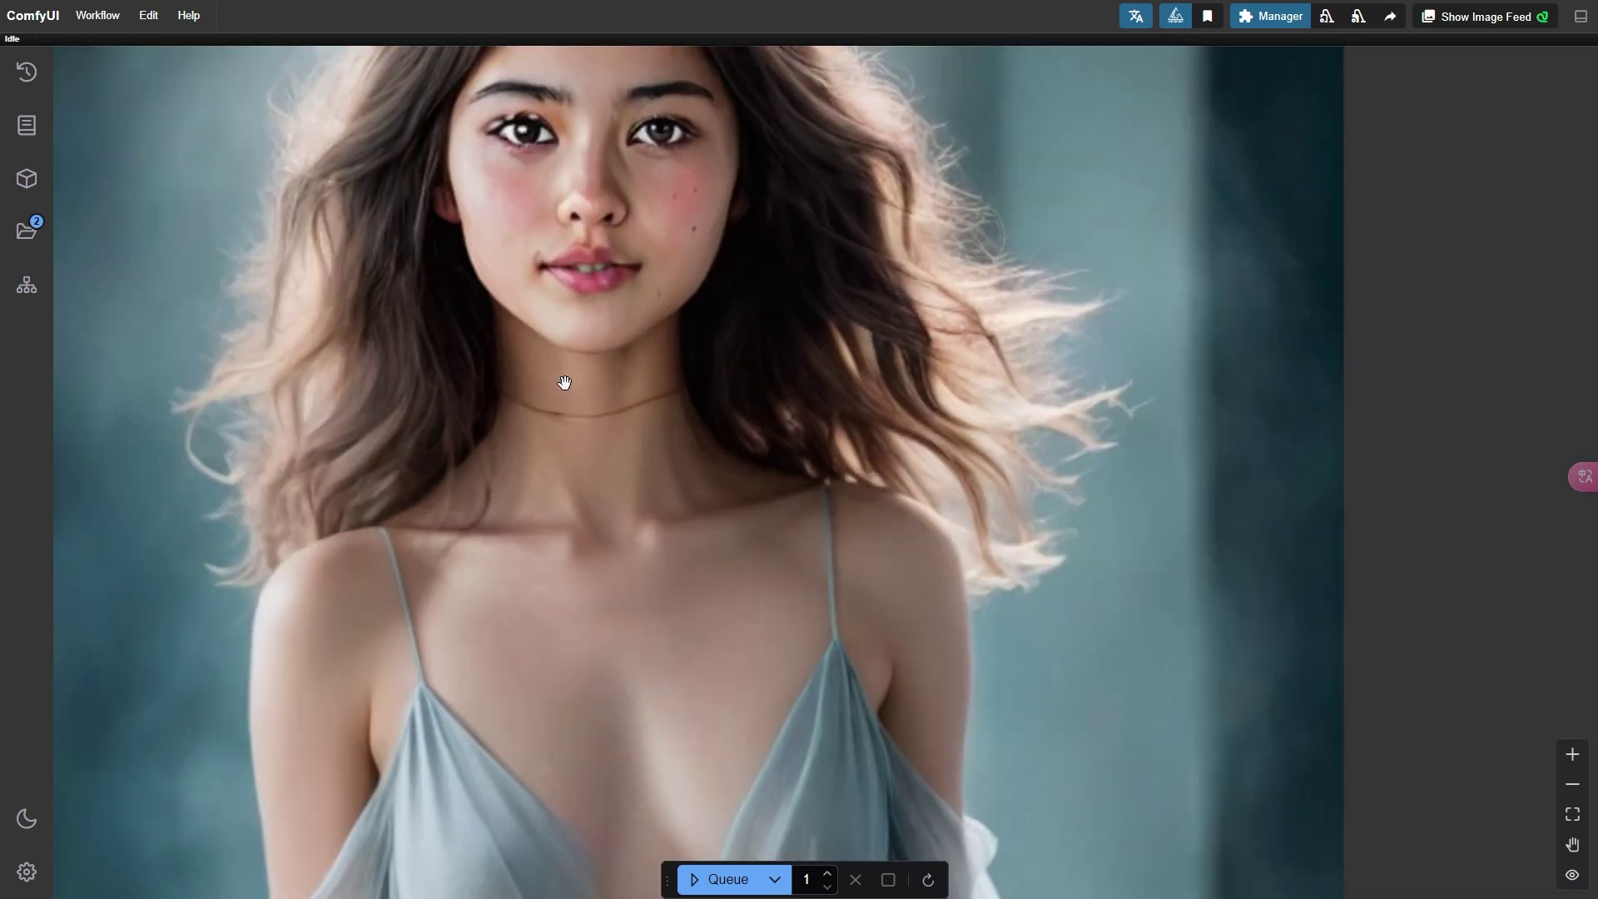
Step: Look over the Restore Detail group's Grow Mask With Blur node and the blurred face cutout in its Preview Image
scroll(1206, 539, "right", 10)
left_click_drag(991, 487, 260, 373)
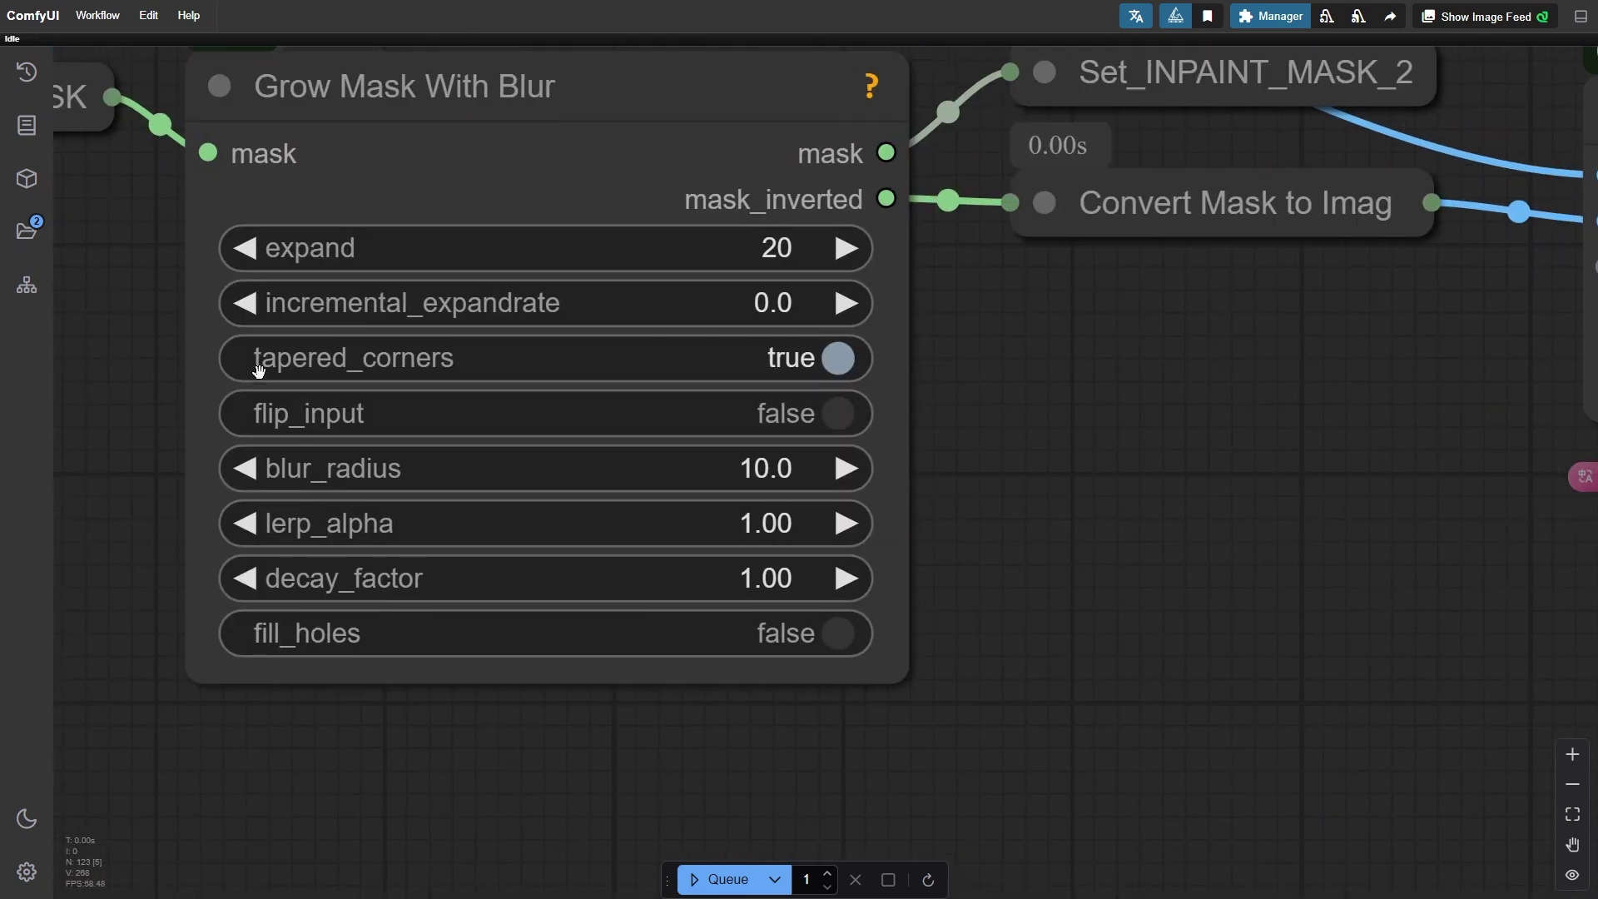
scroll(304, 421, "down", 4)
left_click_drag(1127, 554, 303, 422)
left_click_drag(862, 456, 320, 477)
scroll(681, 496, "up", 5)
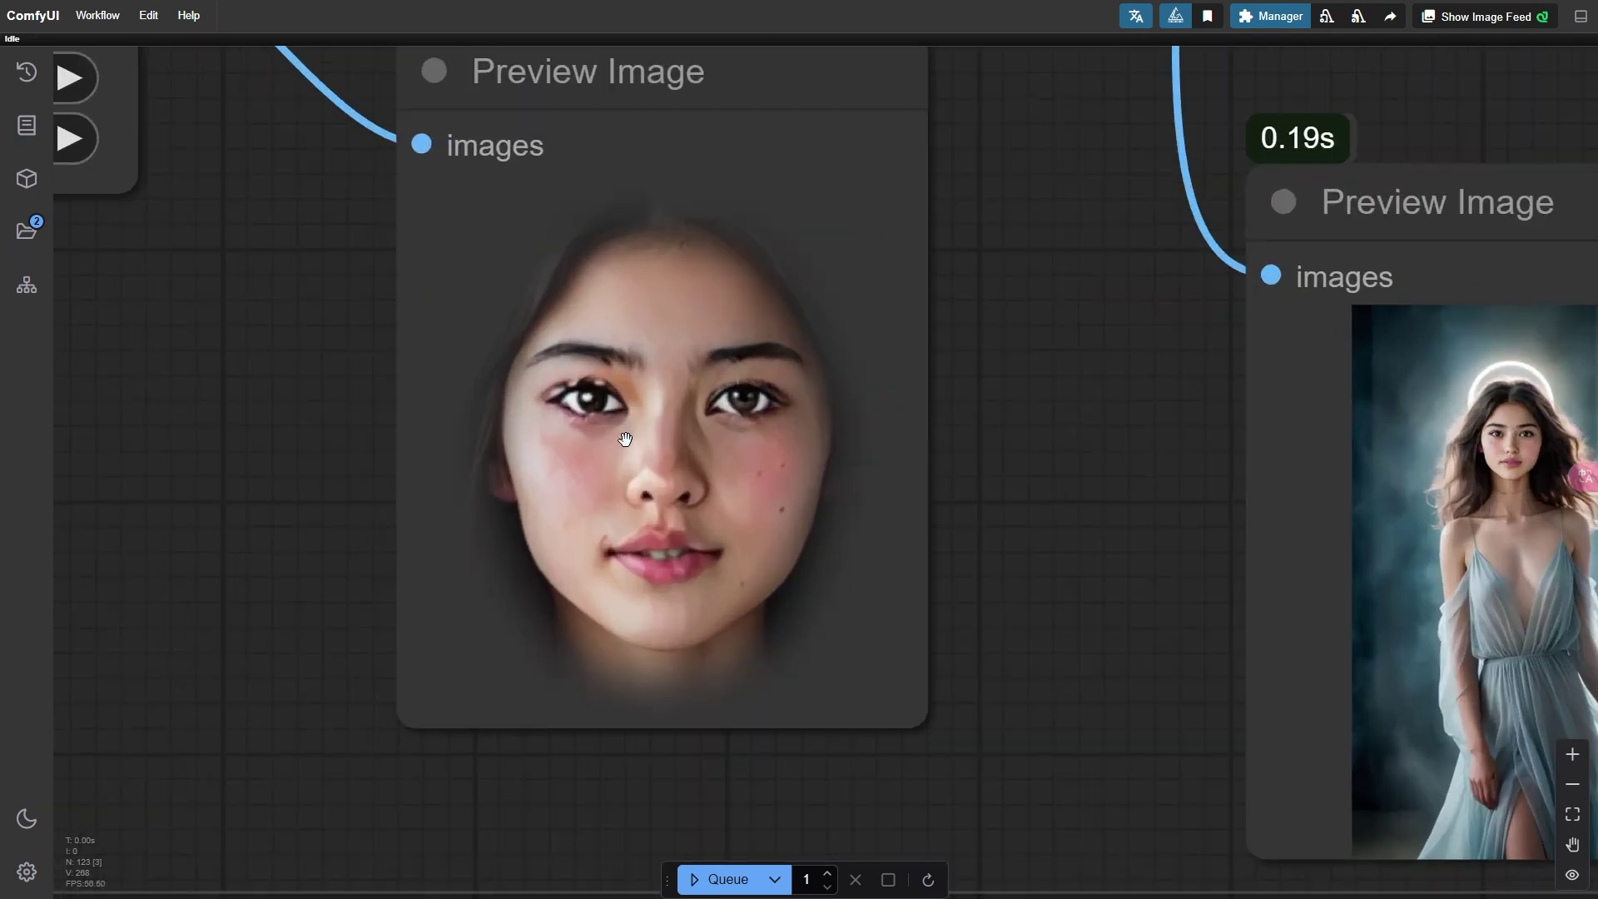
left_click_drag(225, 383, 1074, 487)
scroll(1072, 486, "down", 5)
left_click_drag(353, 384, 1116, 585)
scroll(993, 482, "down", 2)
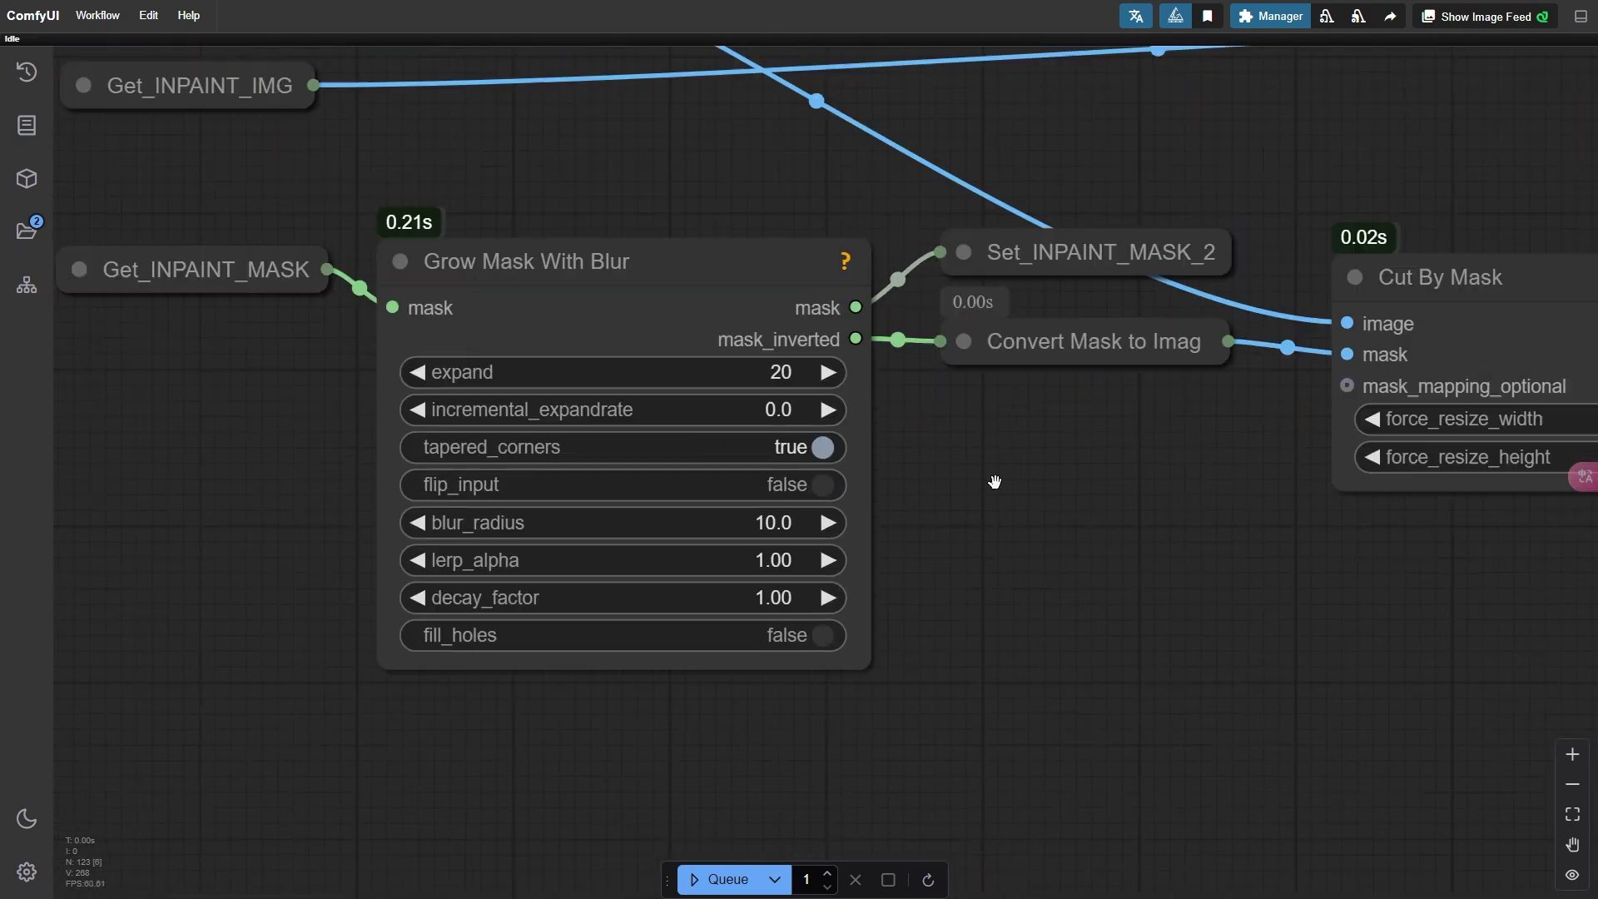
Step: Check the expand and blur_radius values of the Grow Mask With Blur node without changing them
scroll(821, 469, "up", 2)
left_click(770, 363)
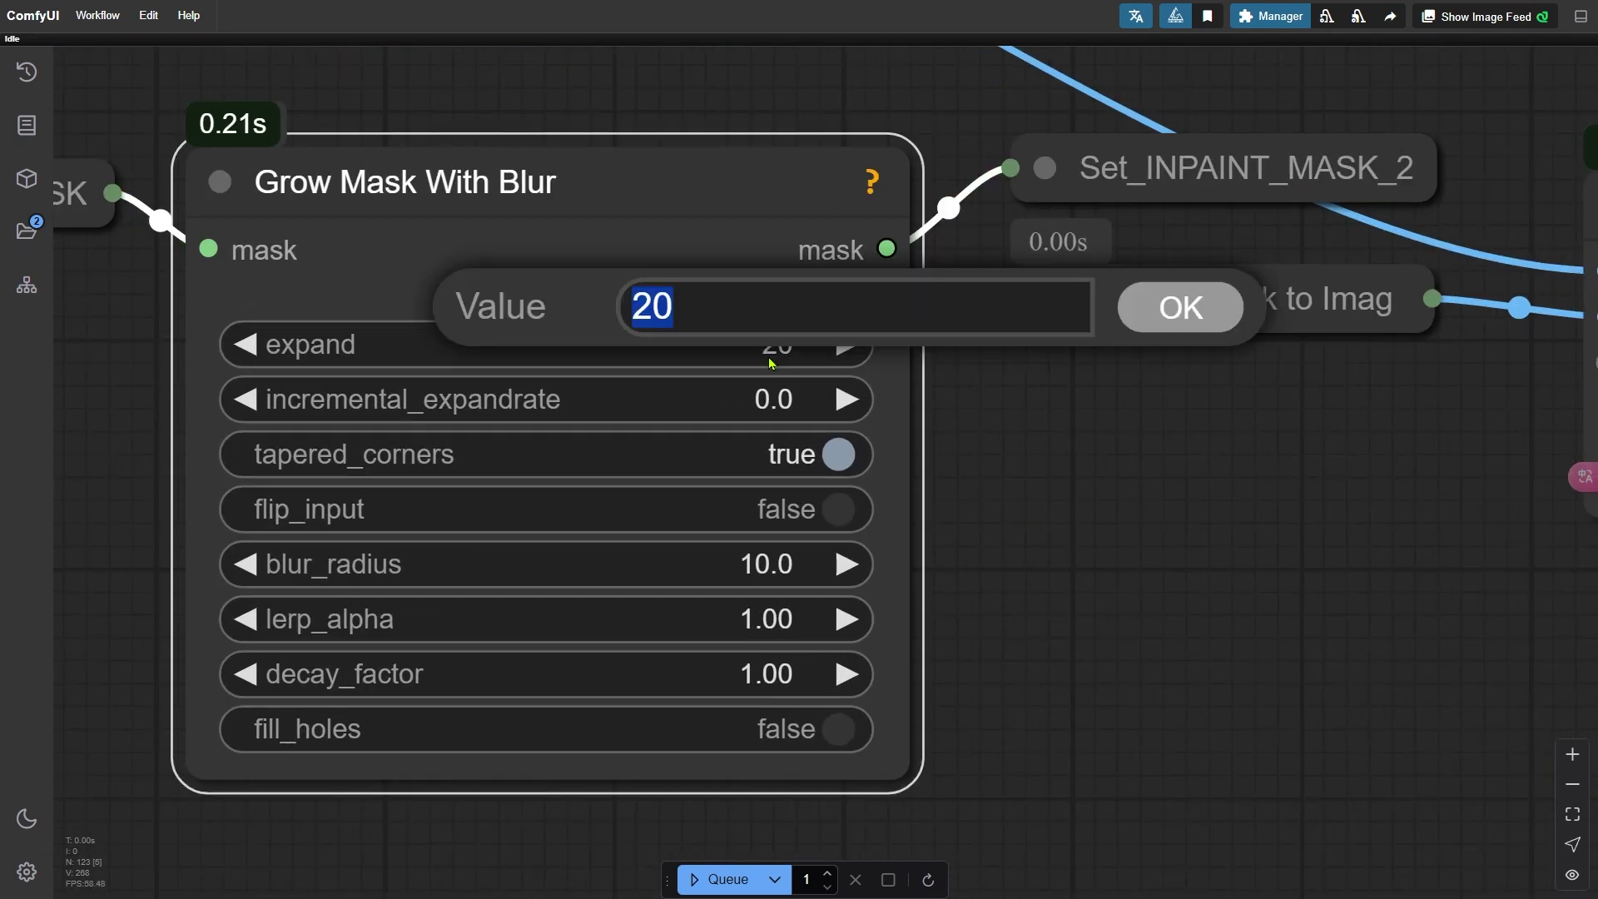
left_click(1168, 308)
left_click(770, 571)
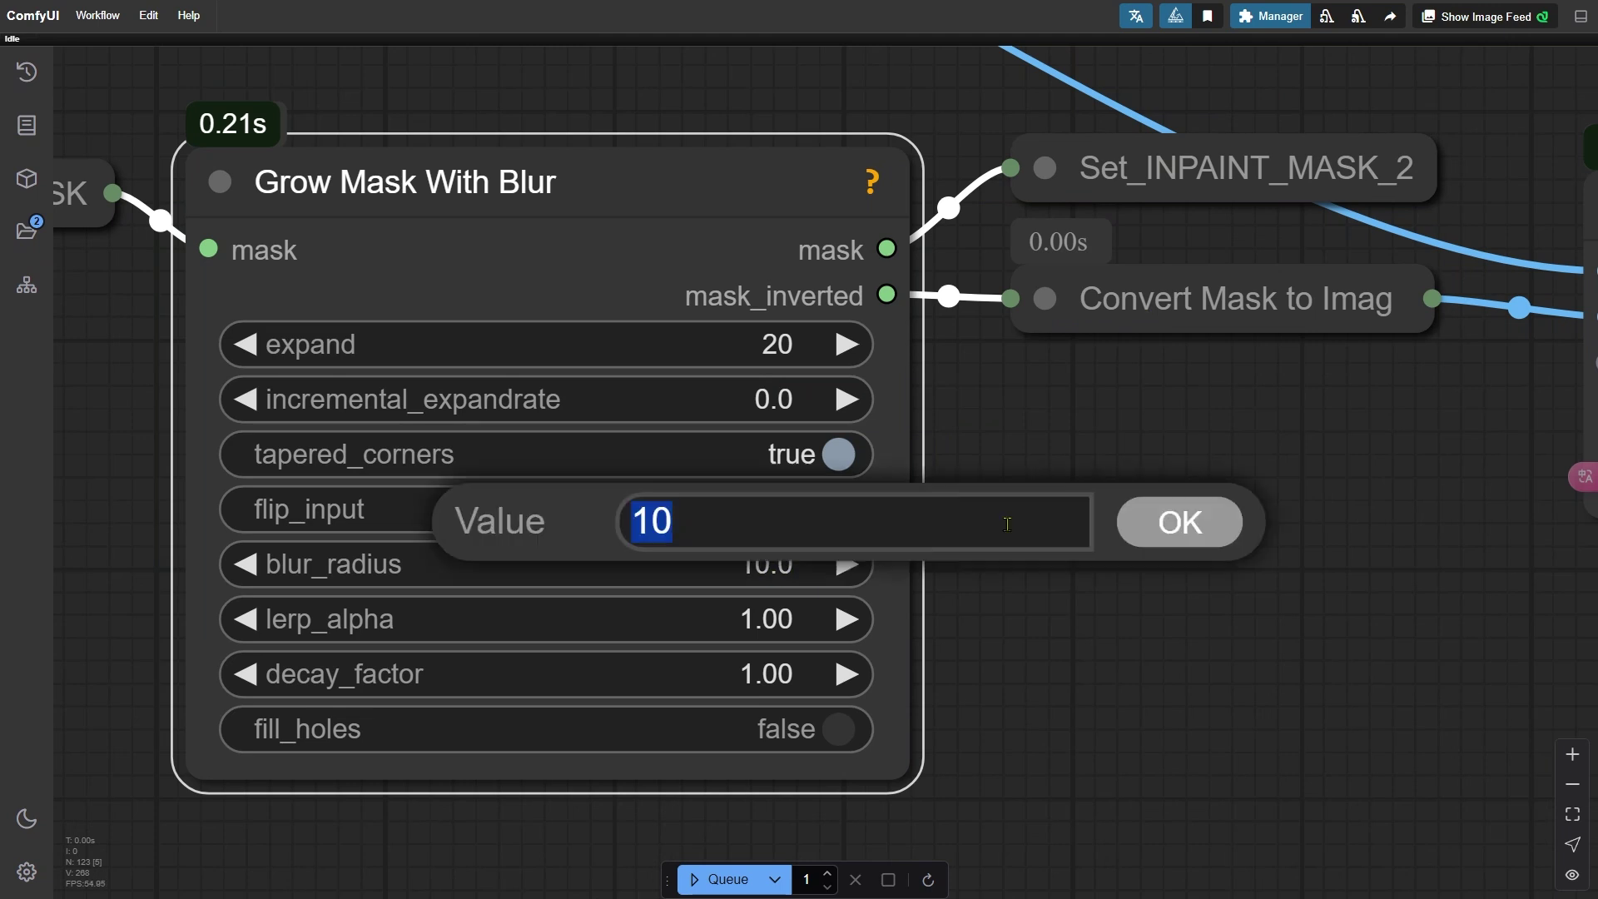
left_click(1181, 521)
scroll(916, 428, "down", 3)
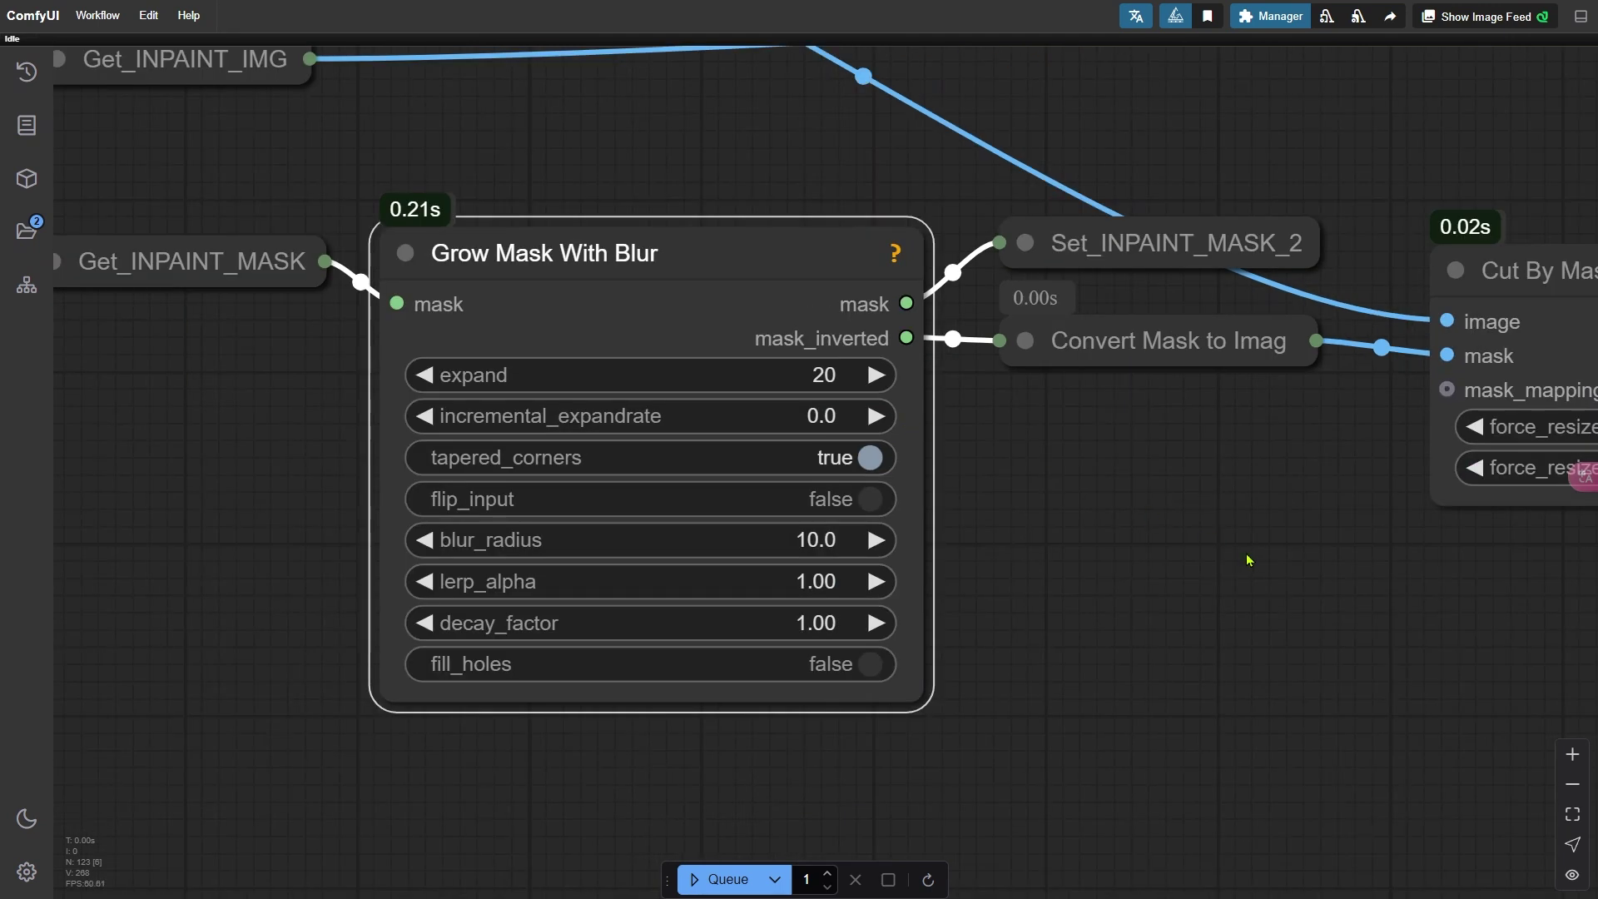
Step: Examine the soft edges of the face cutout in the Preview Image fed by Cut By Mask
left_click_drag(1232, 555, 481, 457)
left_click_drag(972, 552, 162, 501)
scroll(763, 535, "up", 4)
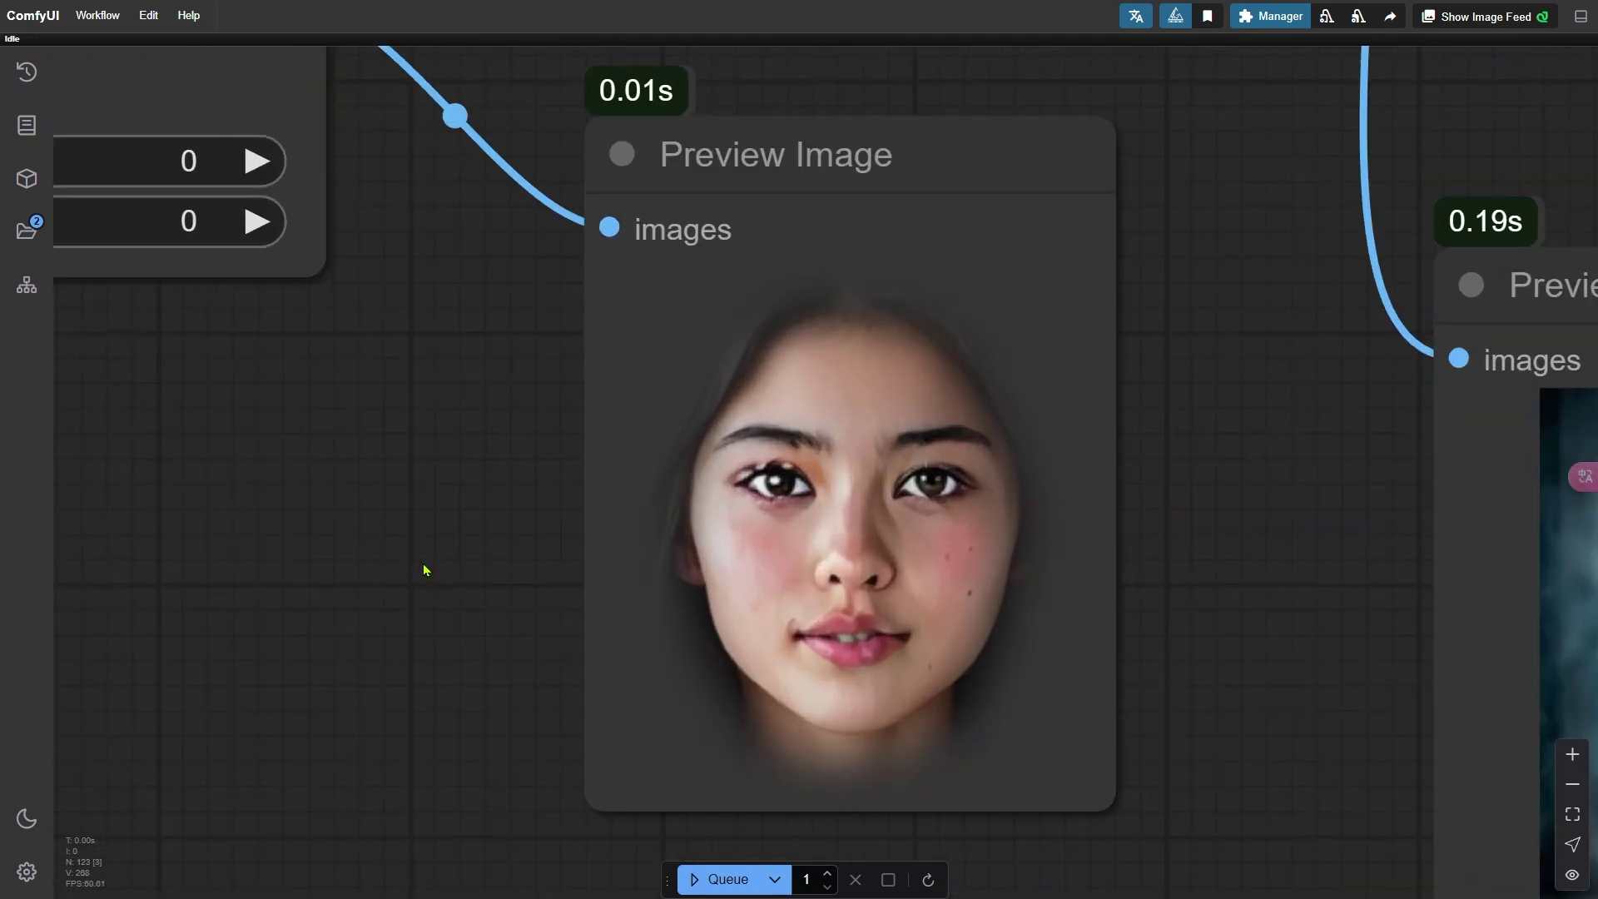
scroll(424, 570, "up", 3)
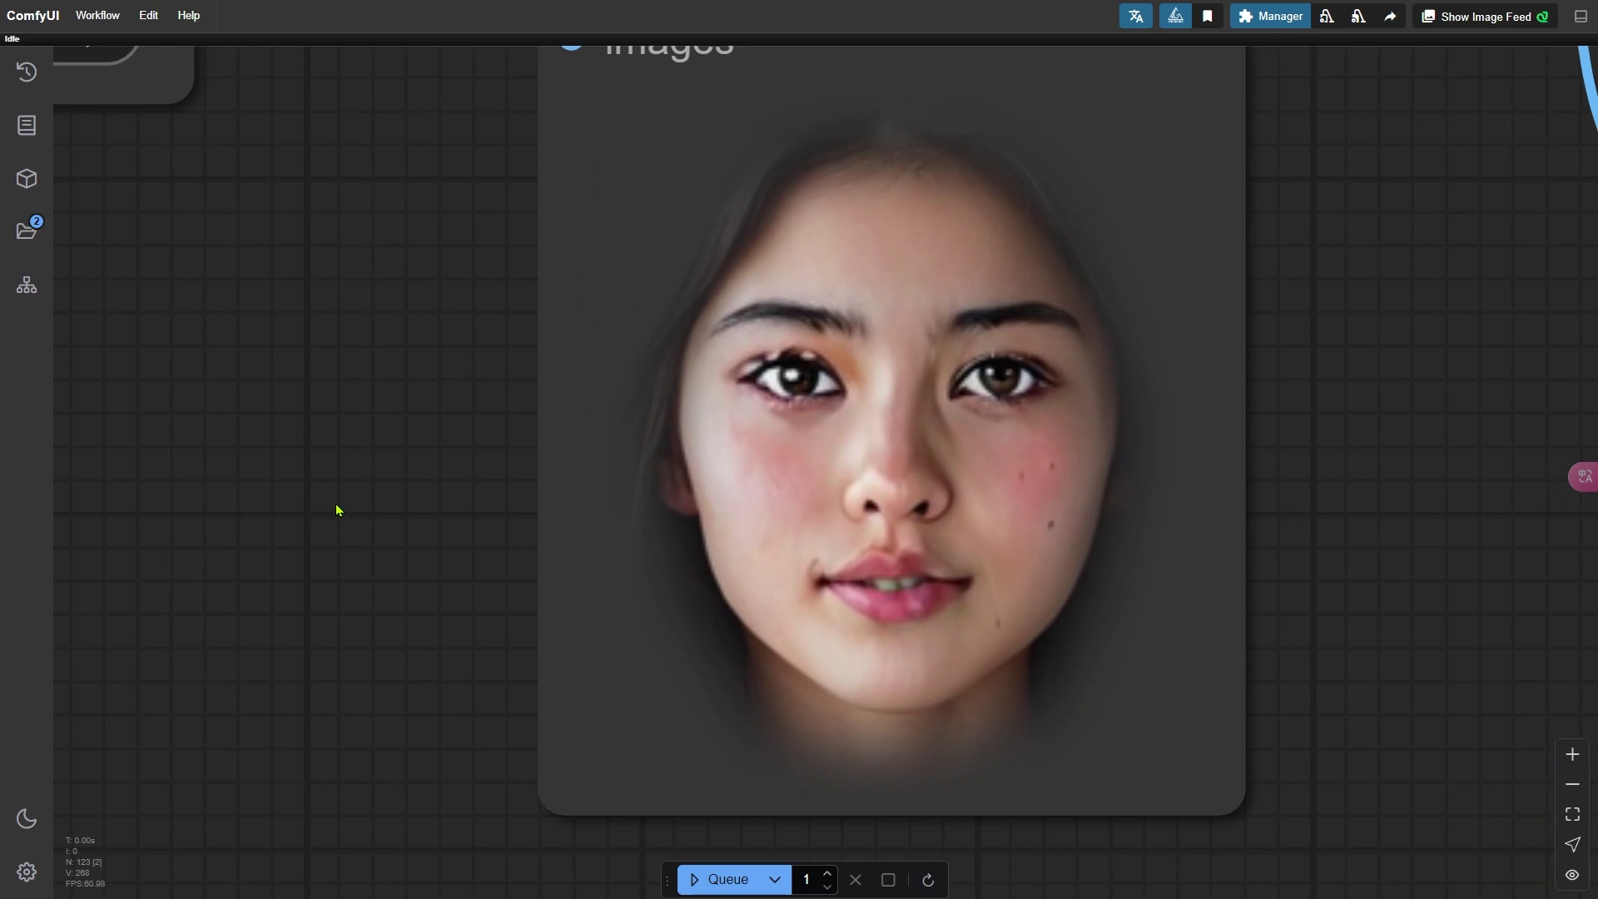
scroll(1405, 437, "down", 4)
scroll(1416, 466, "down", 5)
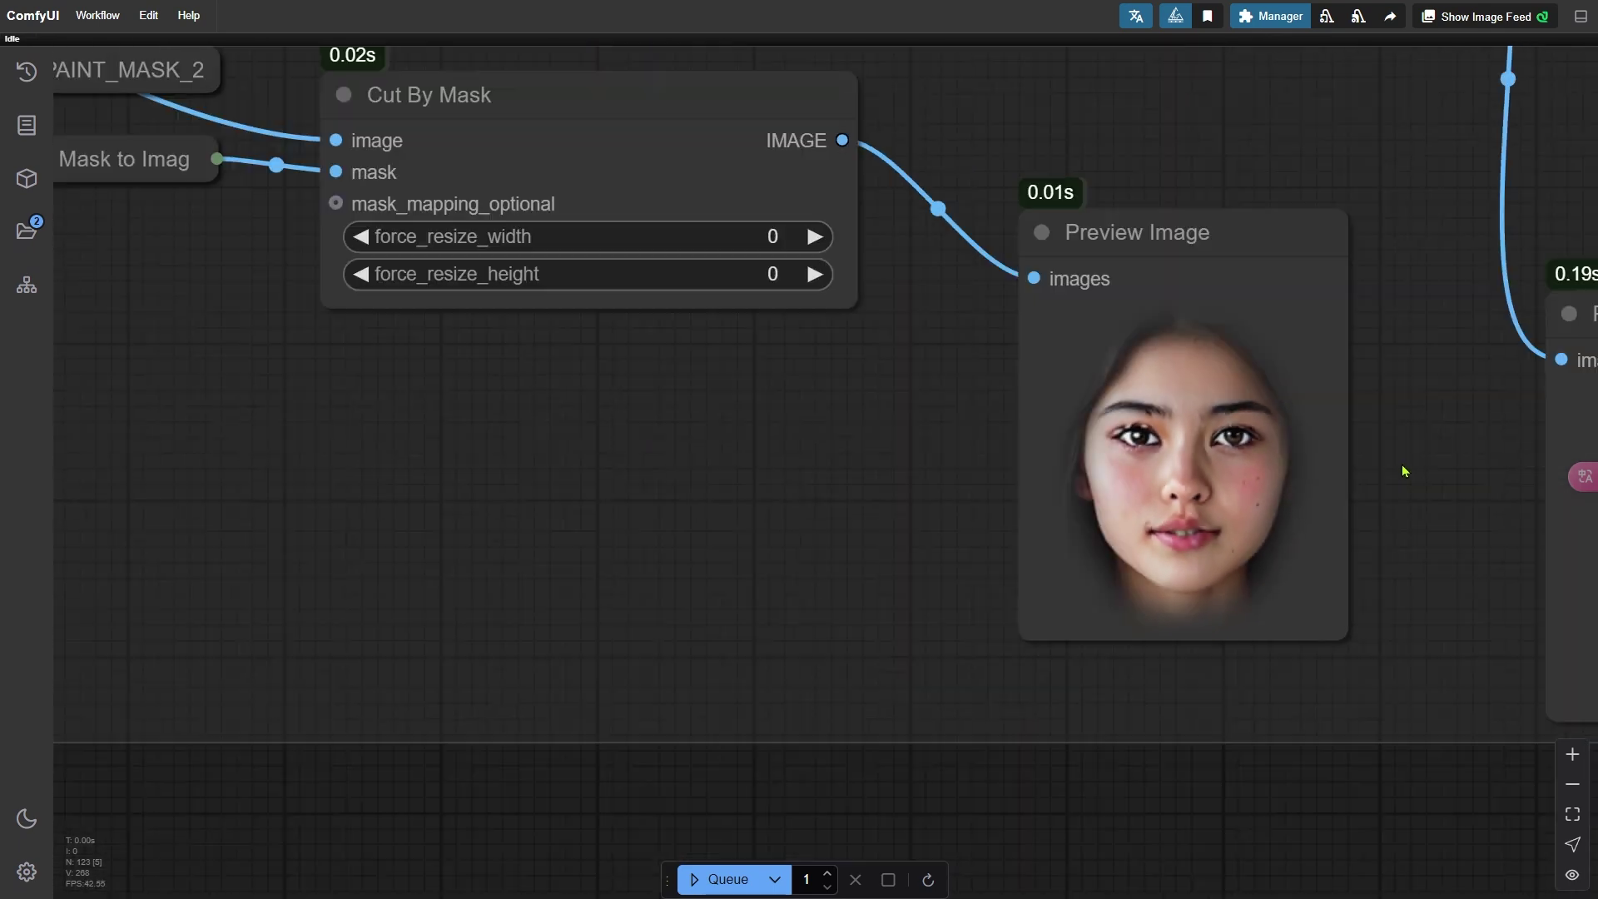
Step: Compare the Preview Image of ImageCompositeMasked with the Preview Image of Detail Transfer
left_click_drag(1320, 449, 467, 600)
scroll(699, 384, "down", 3)
scroll(830, 390, "down", 2)
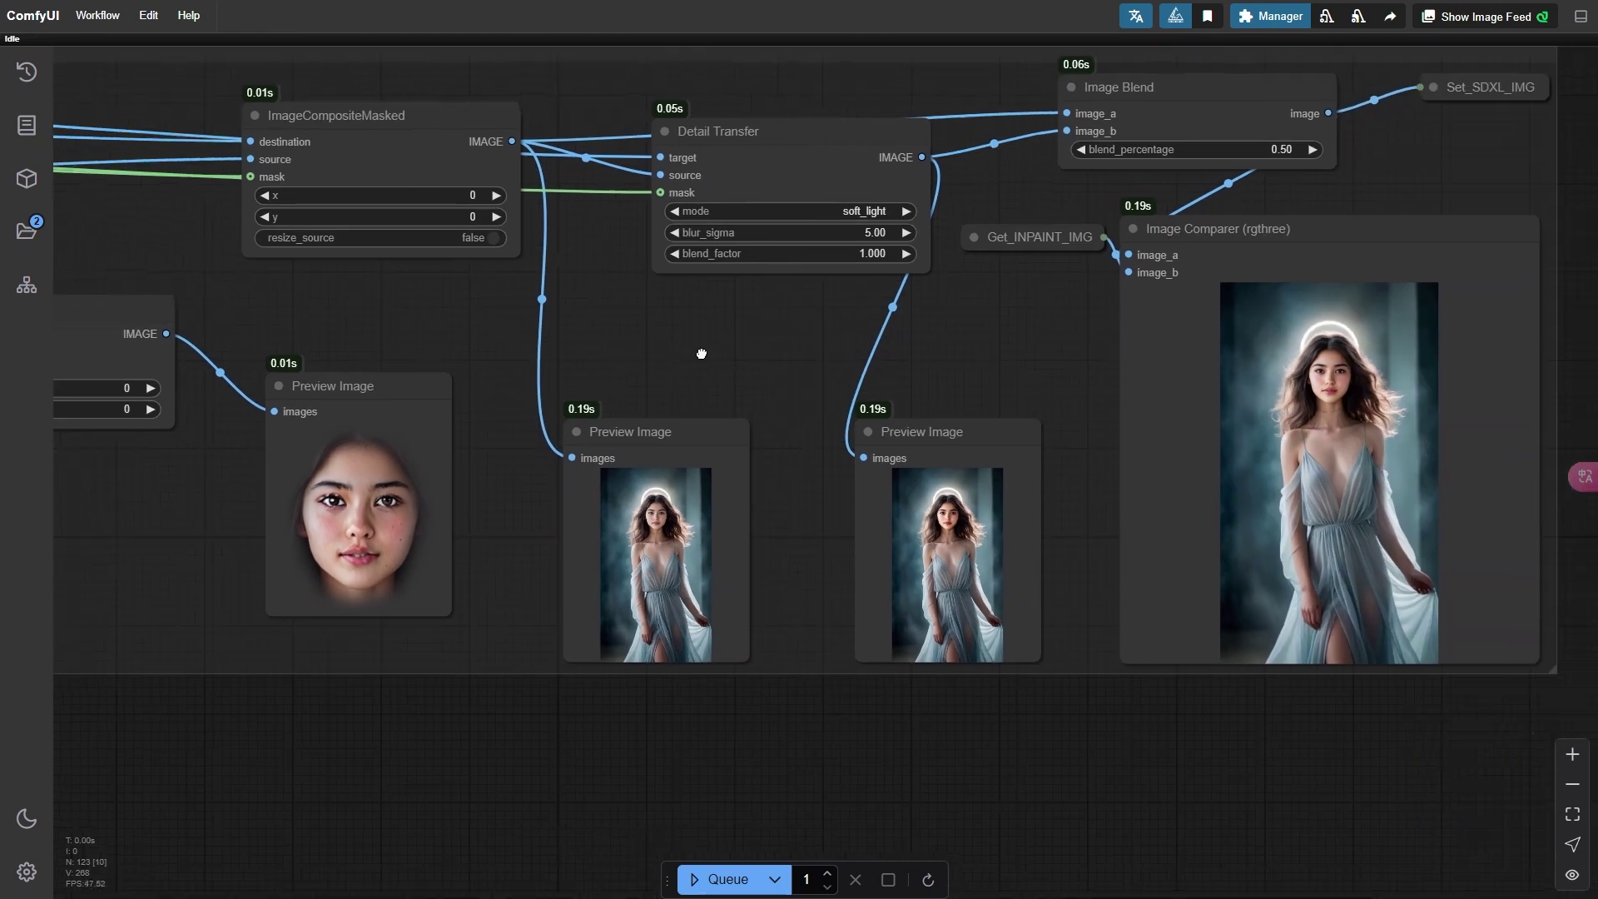
scroll(733, 467, "up", 8)
scroll(740, 490, "up", 2)
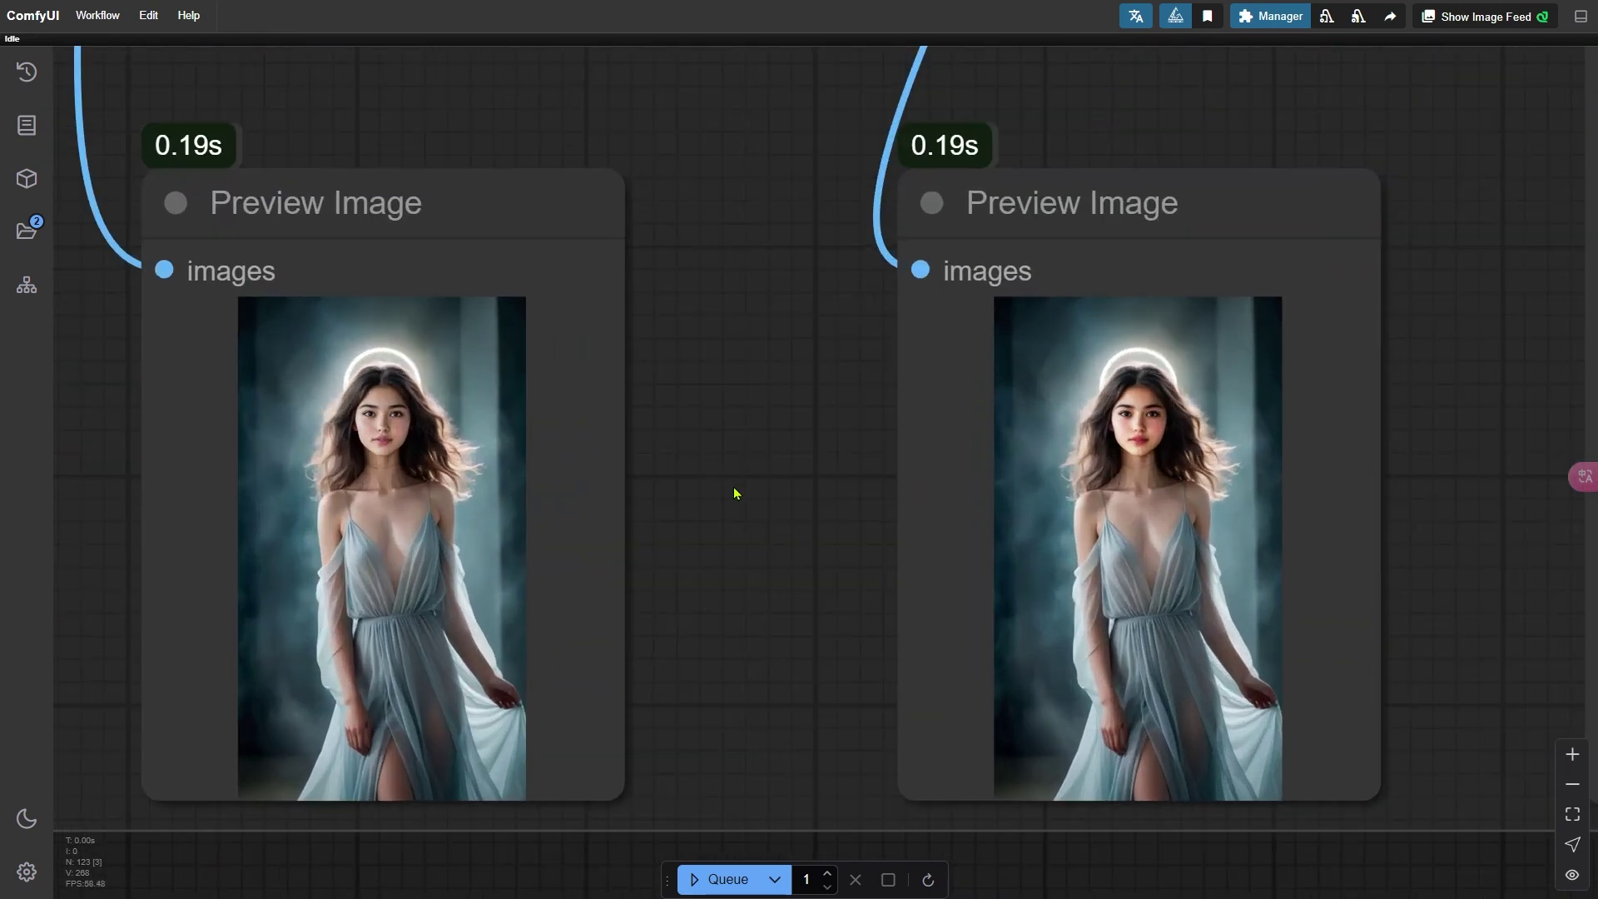
left_click_drag(735, 492, 862, 482)
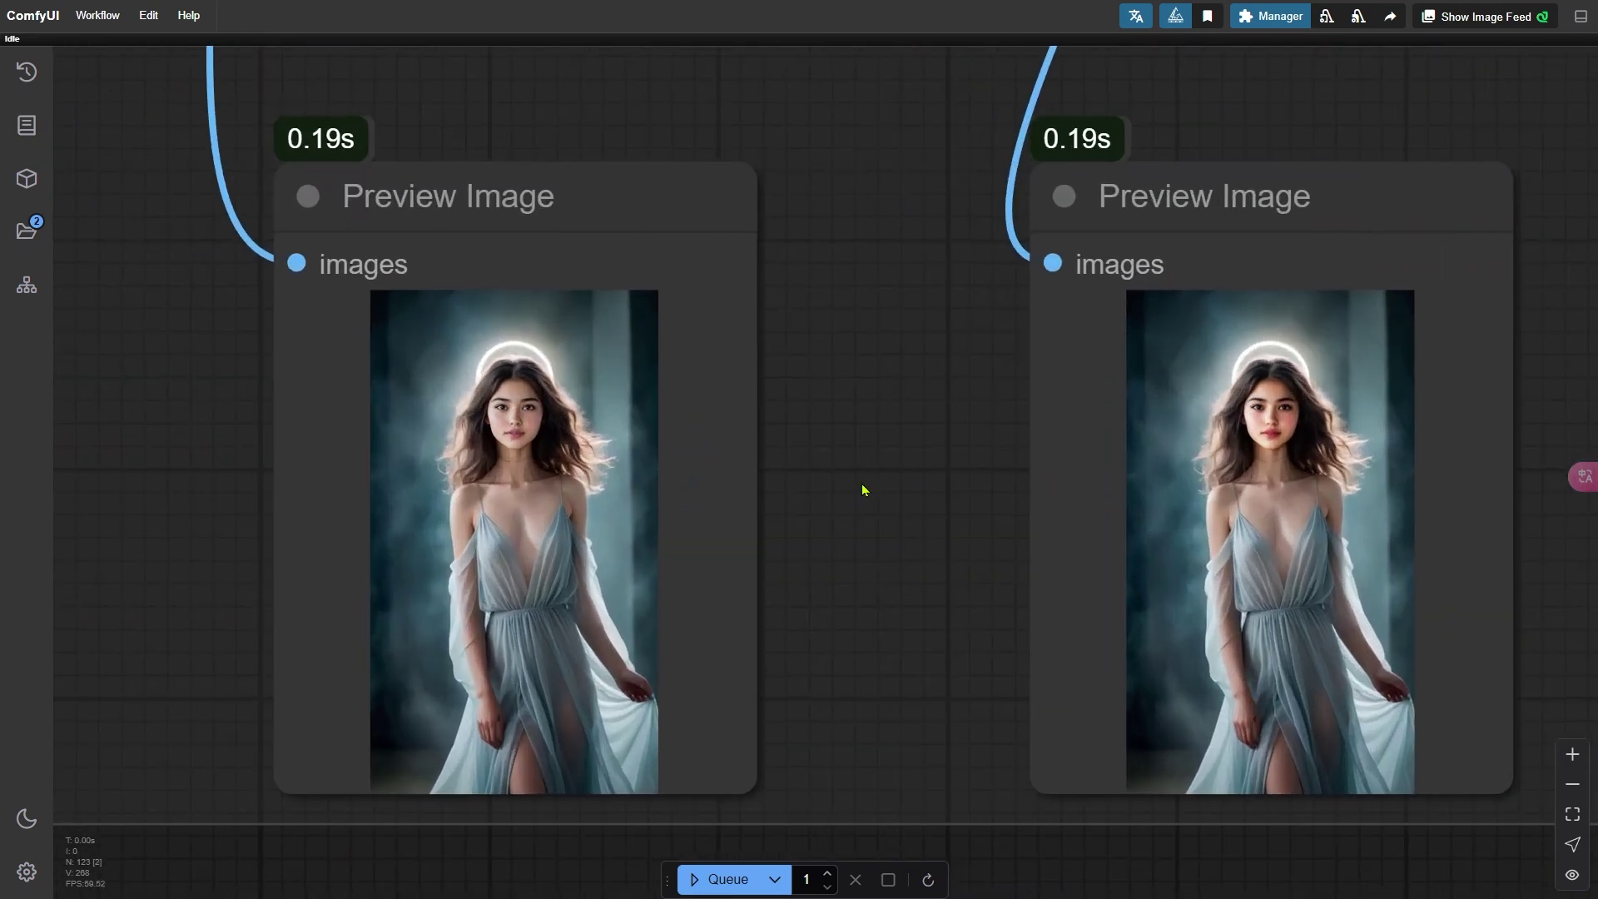
Step: Check the blend_percentage value of the Image Blend node without changing it
left_click_drag(1372, 97, 538, 696)
left_click_drag(886, 233, 473, 576)
scroll(799, 499, "up", 3)
left_click(969, 366)
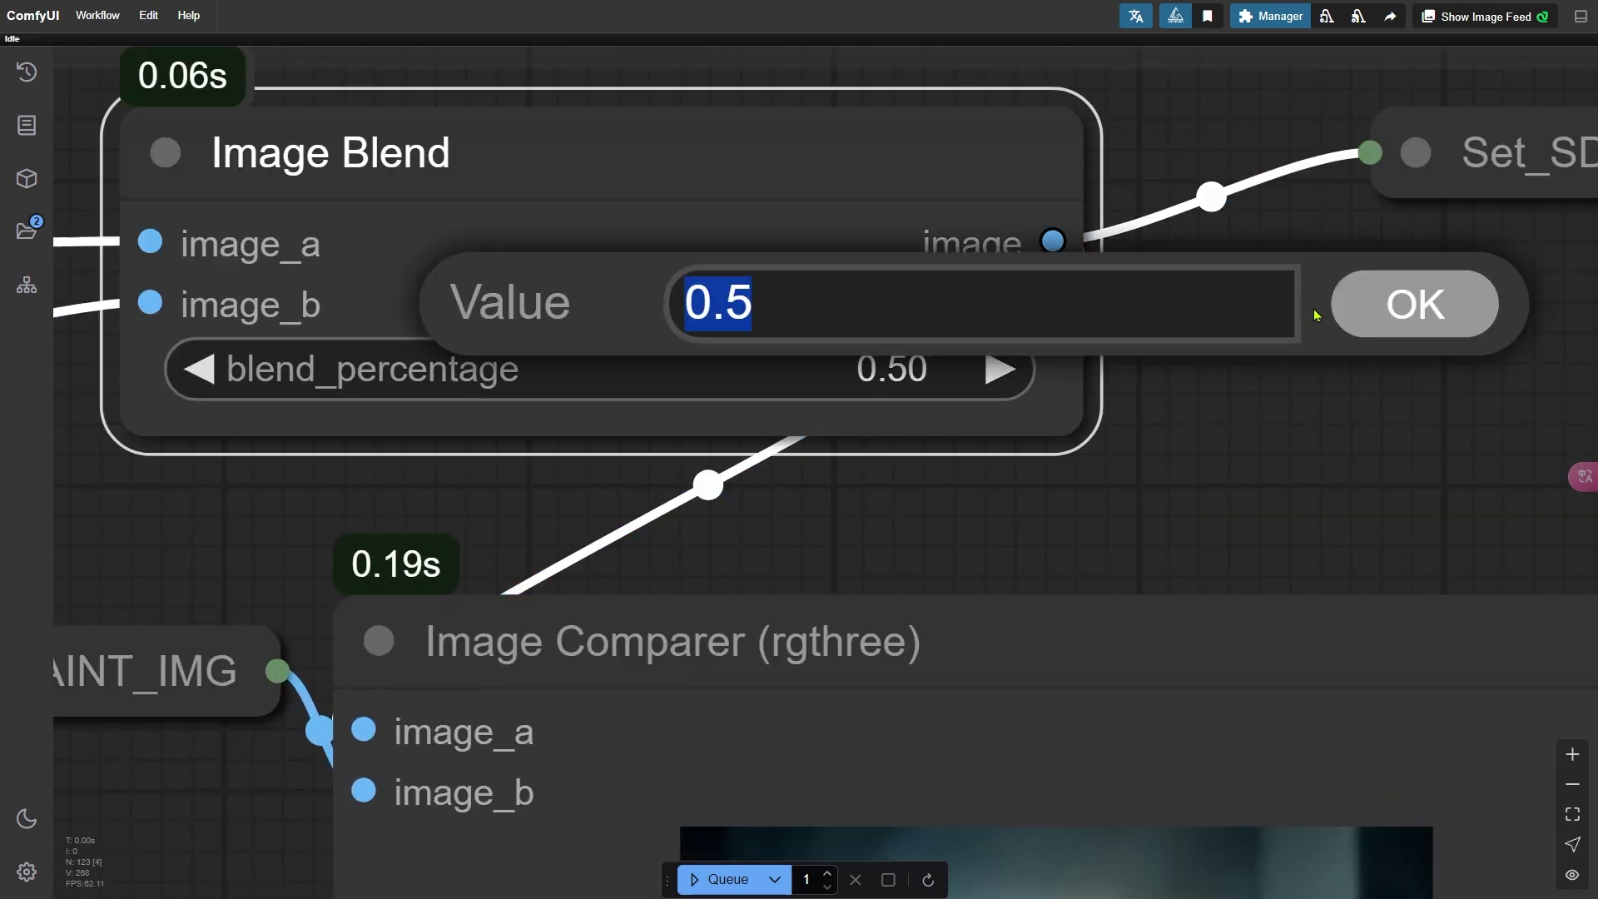
left_click(1382, 313)
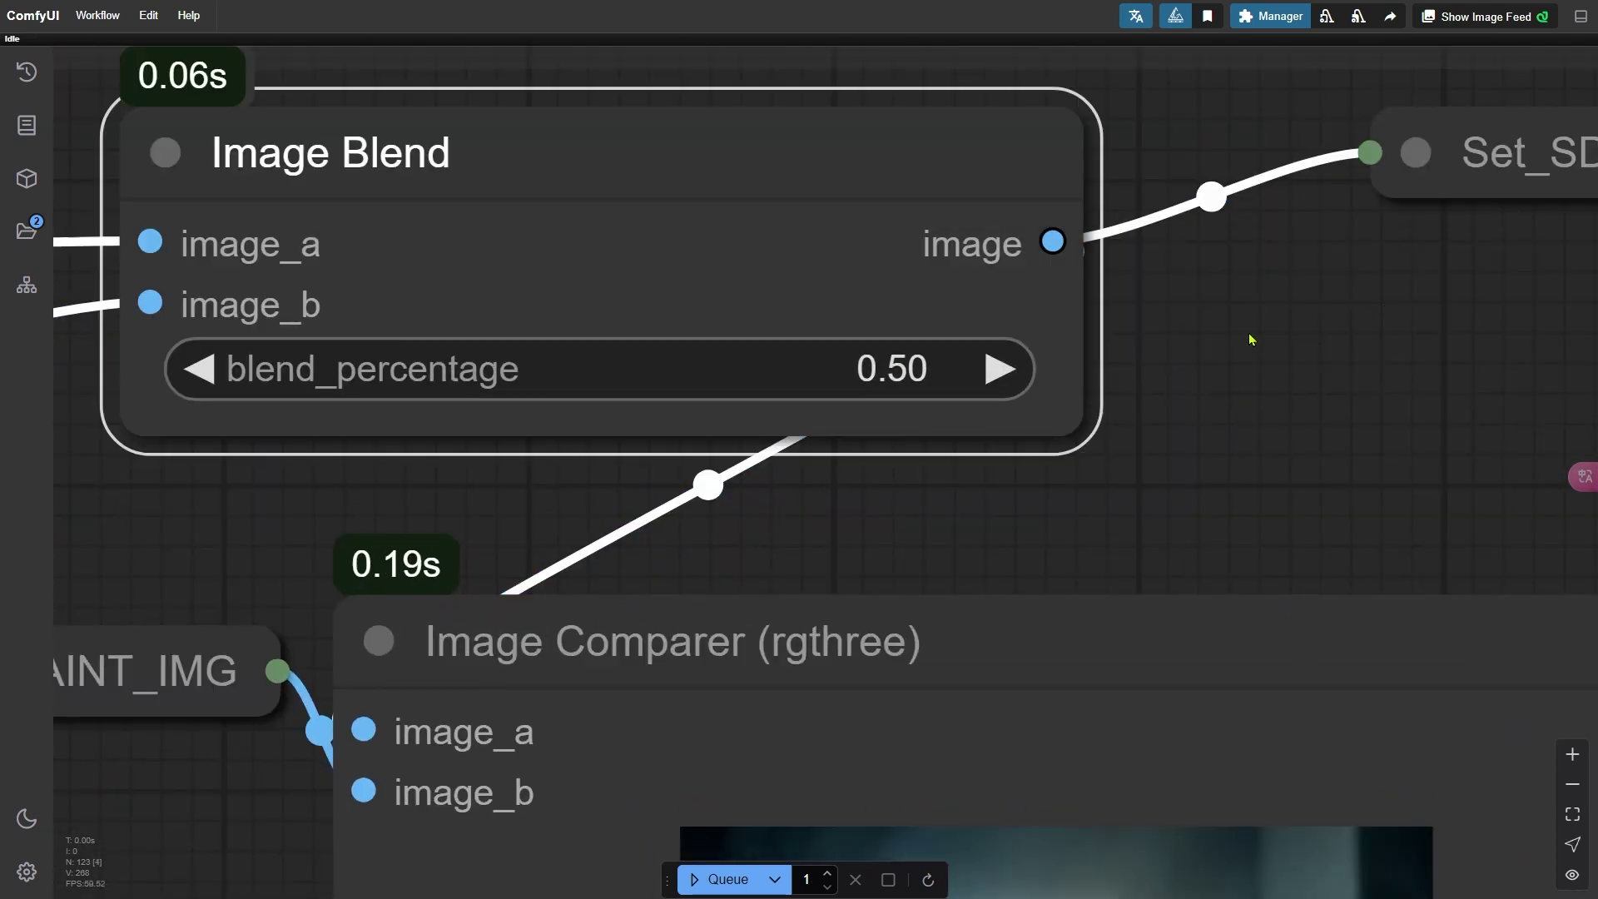
Step: Examine the detail-restored face up close in the 2R_Restore Detail group's Image Comparer
scroll(1076, 339, "down", 7)
left_click_drag(1142, 416, 988, 125)
scroll(963, 391, "up", 2)
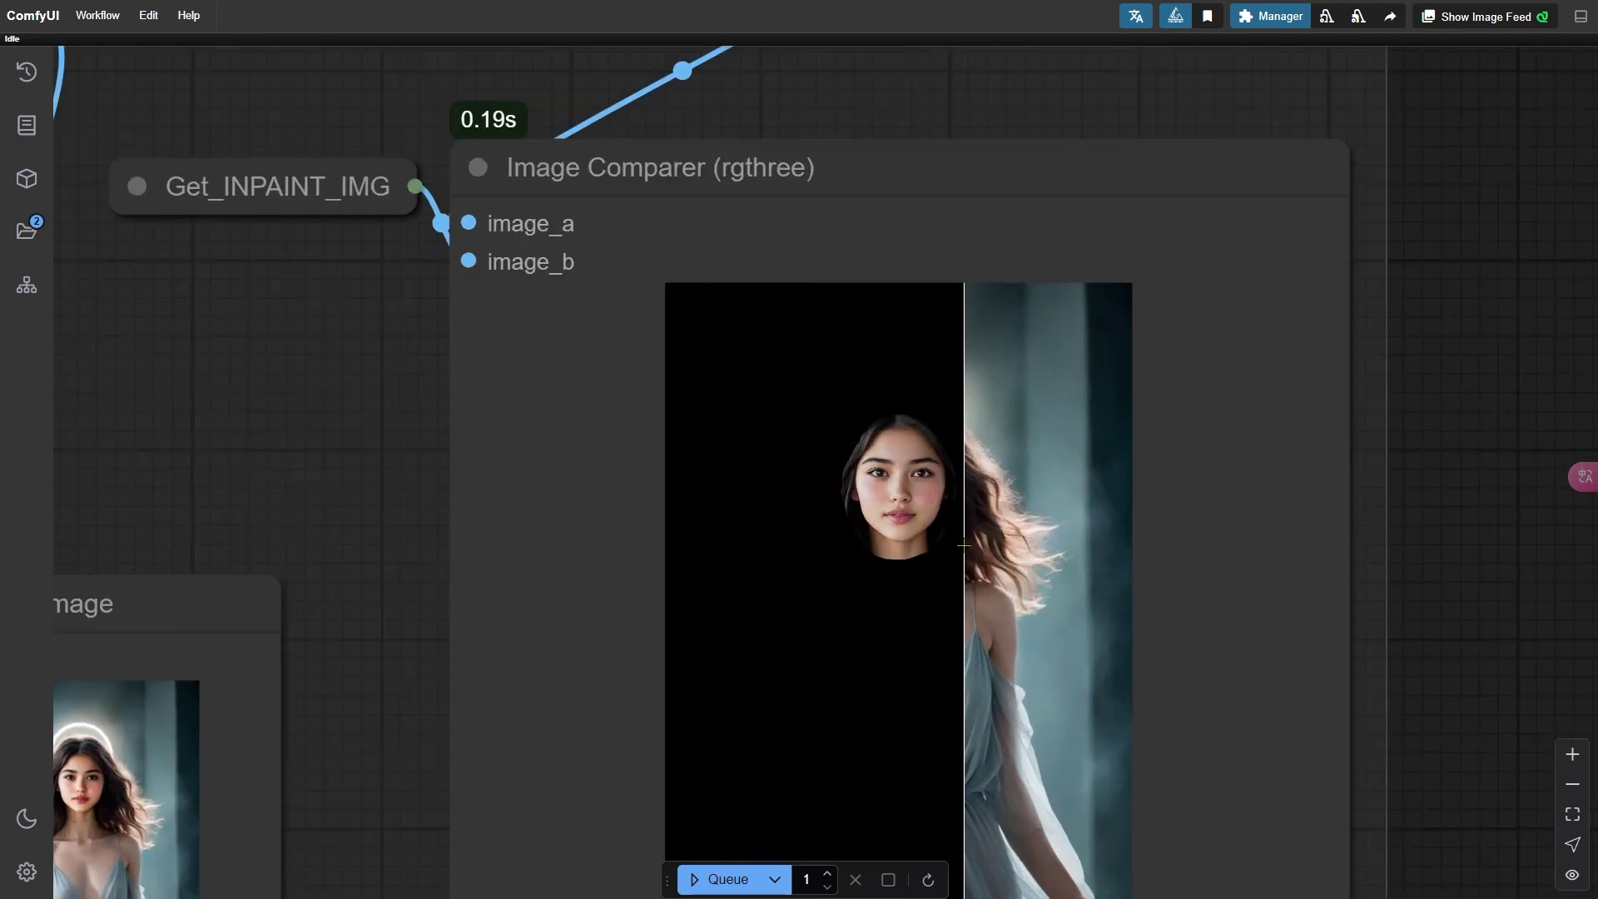
left_click_drag(421, 500, 343, 278)
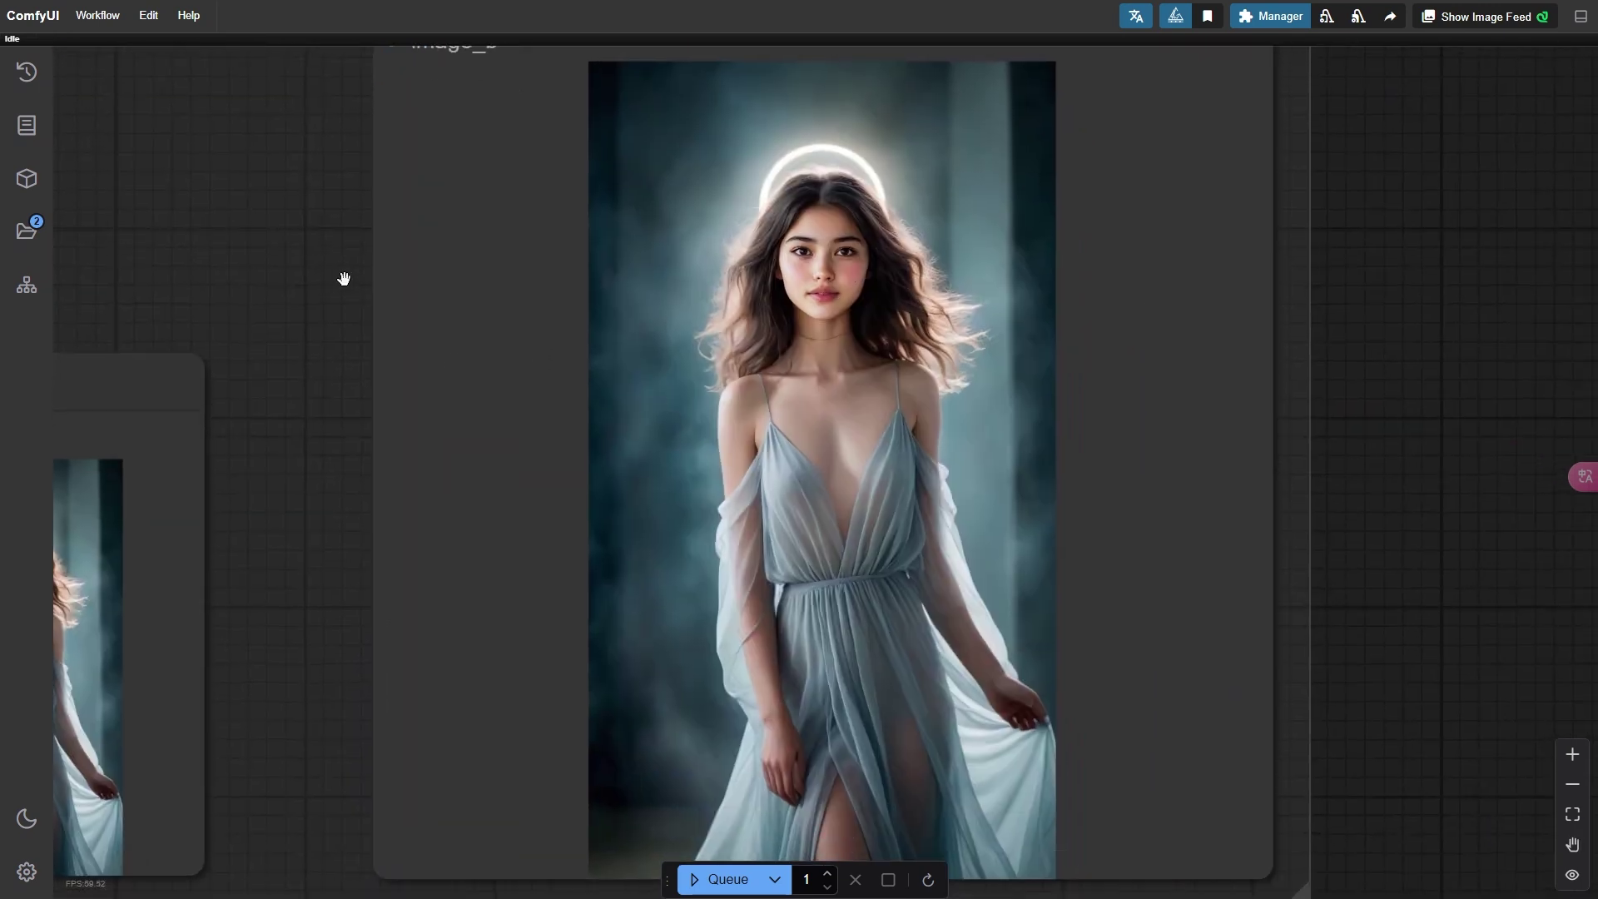
scroll(467, 250, "up", 10)
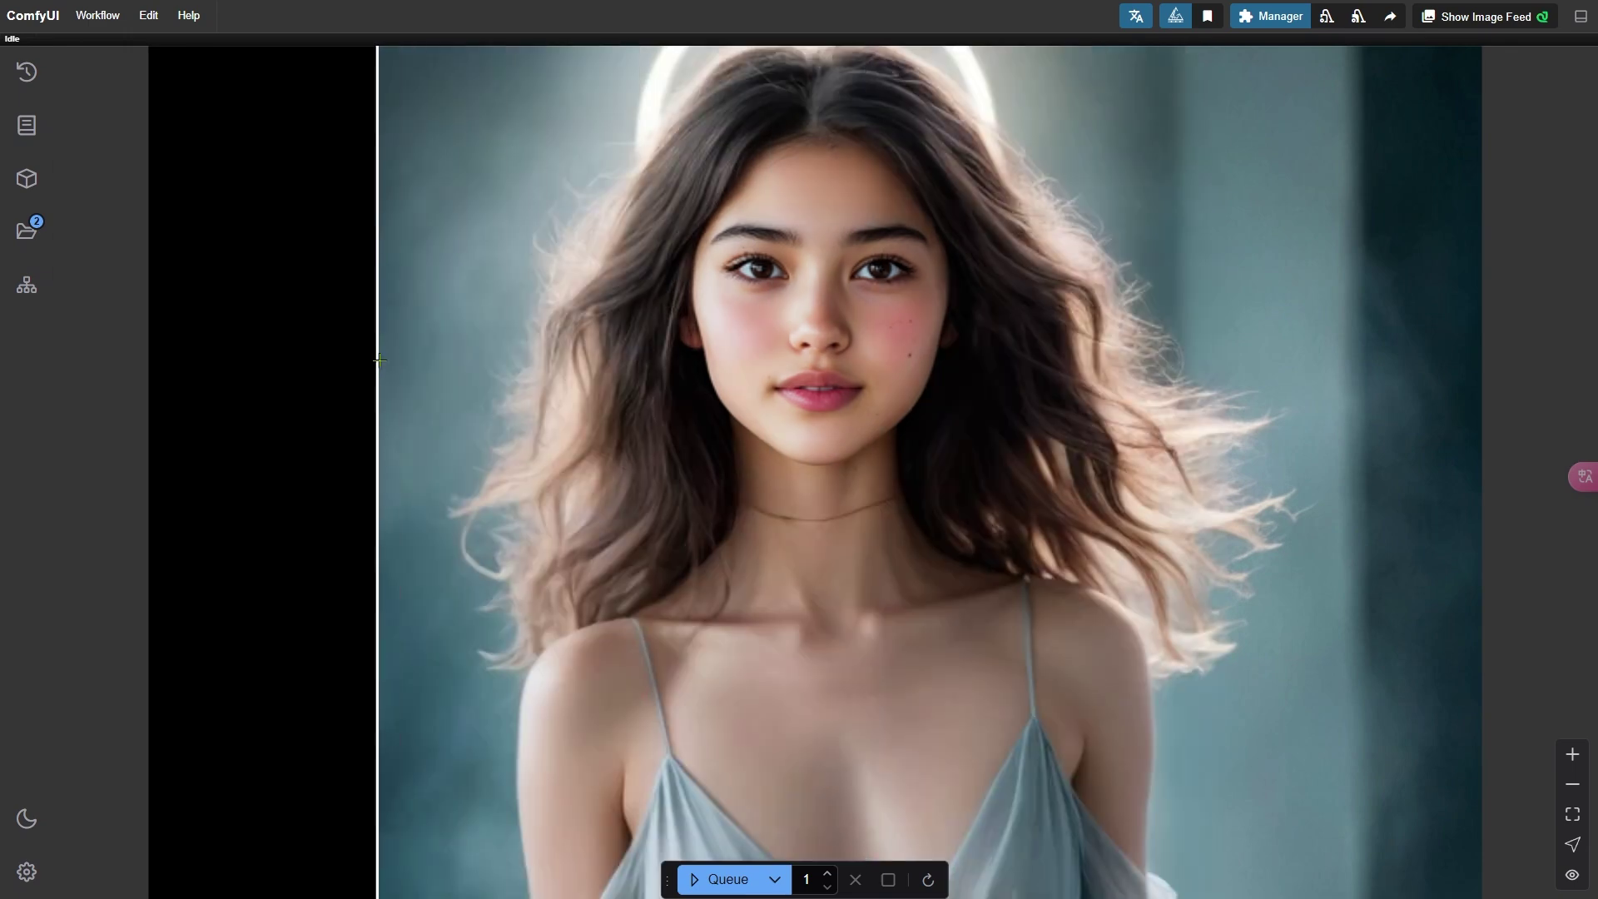
Step: Add a Fast Groups Bypasser (rgthree) node beside the Restore Detail group's Image Comparer
scroll(388, 362, "down", 7)
scroll(389, 362, "down", 5)
double_click(1199, 492)
type("fast g")
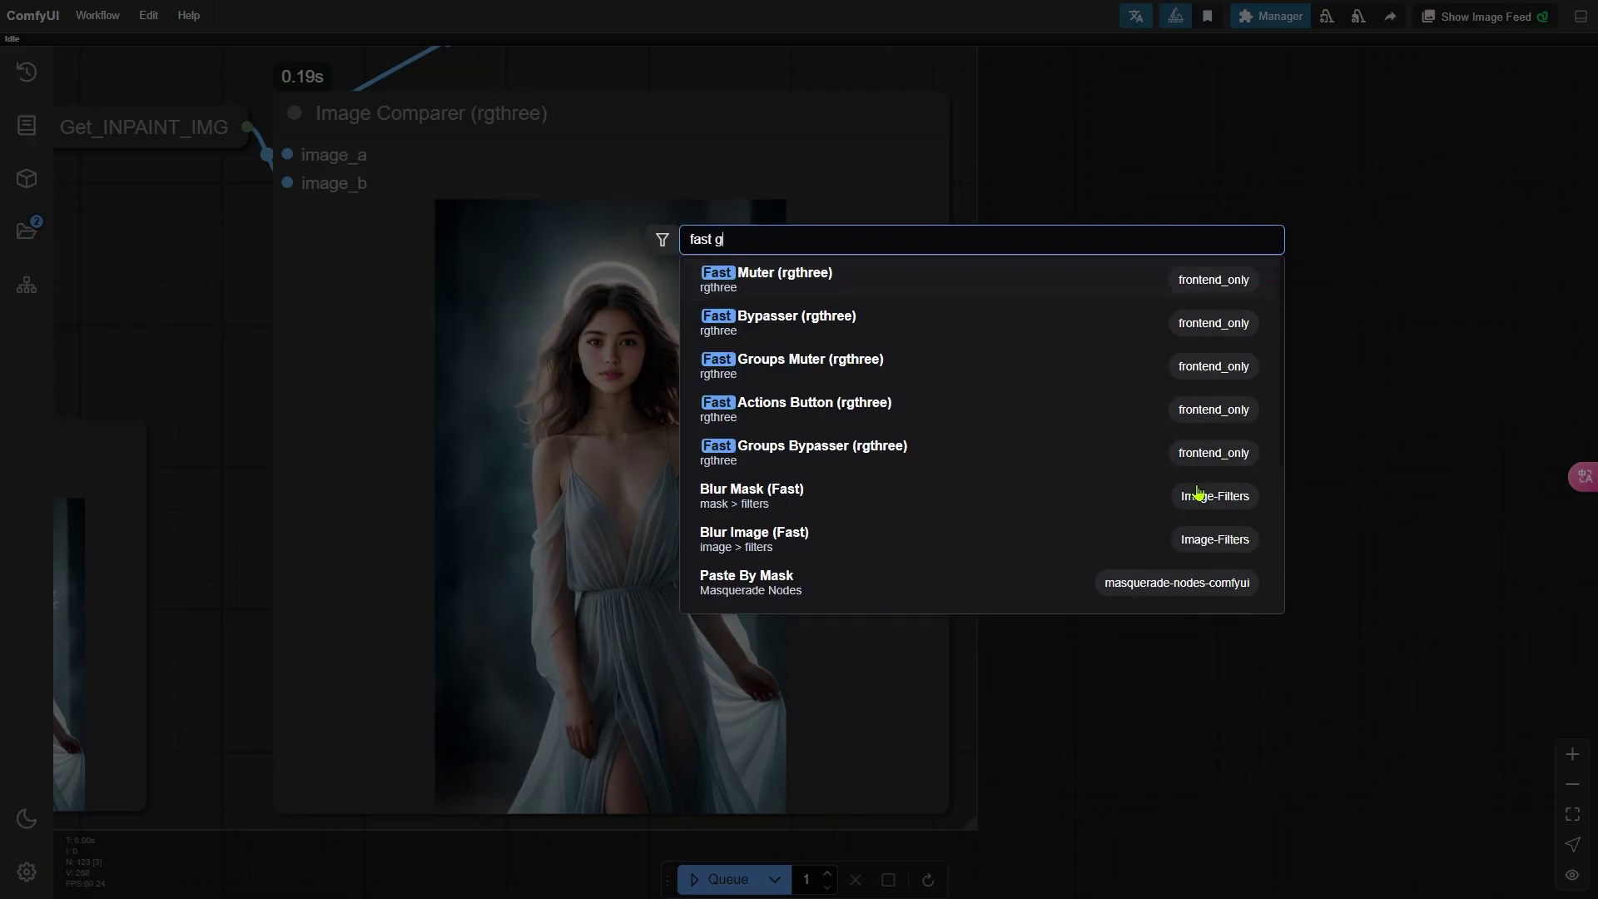
left_click(1015, 323)
left_click_drag(1212, 457, 1035, 467)
Step: Enable the 3L-Flux_Repaint group, go to it and look over its model, CLIP, VAE and LoRA loader nodes
left_click(1257, 649)
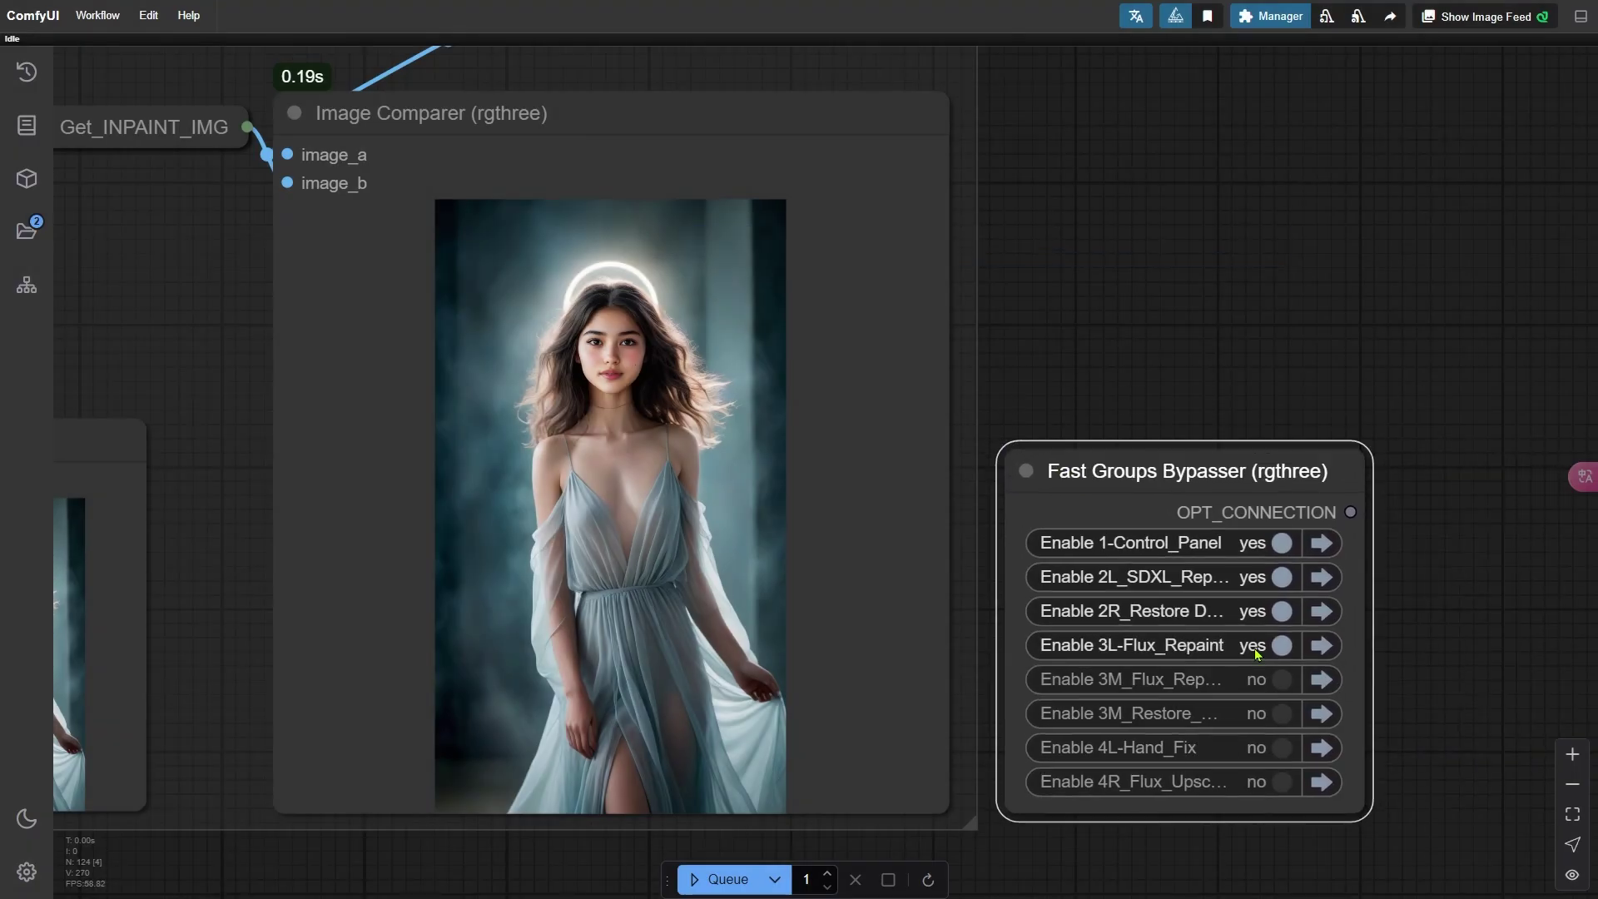
left_click(1327, 654)
scroll(154, 408, "up", 9)
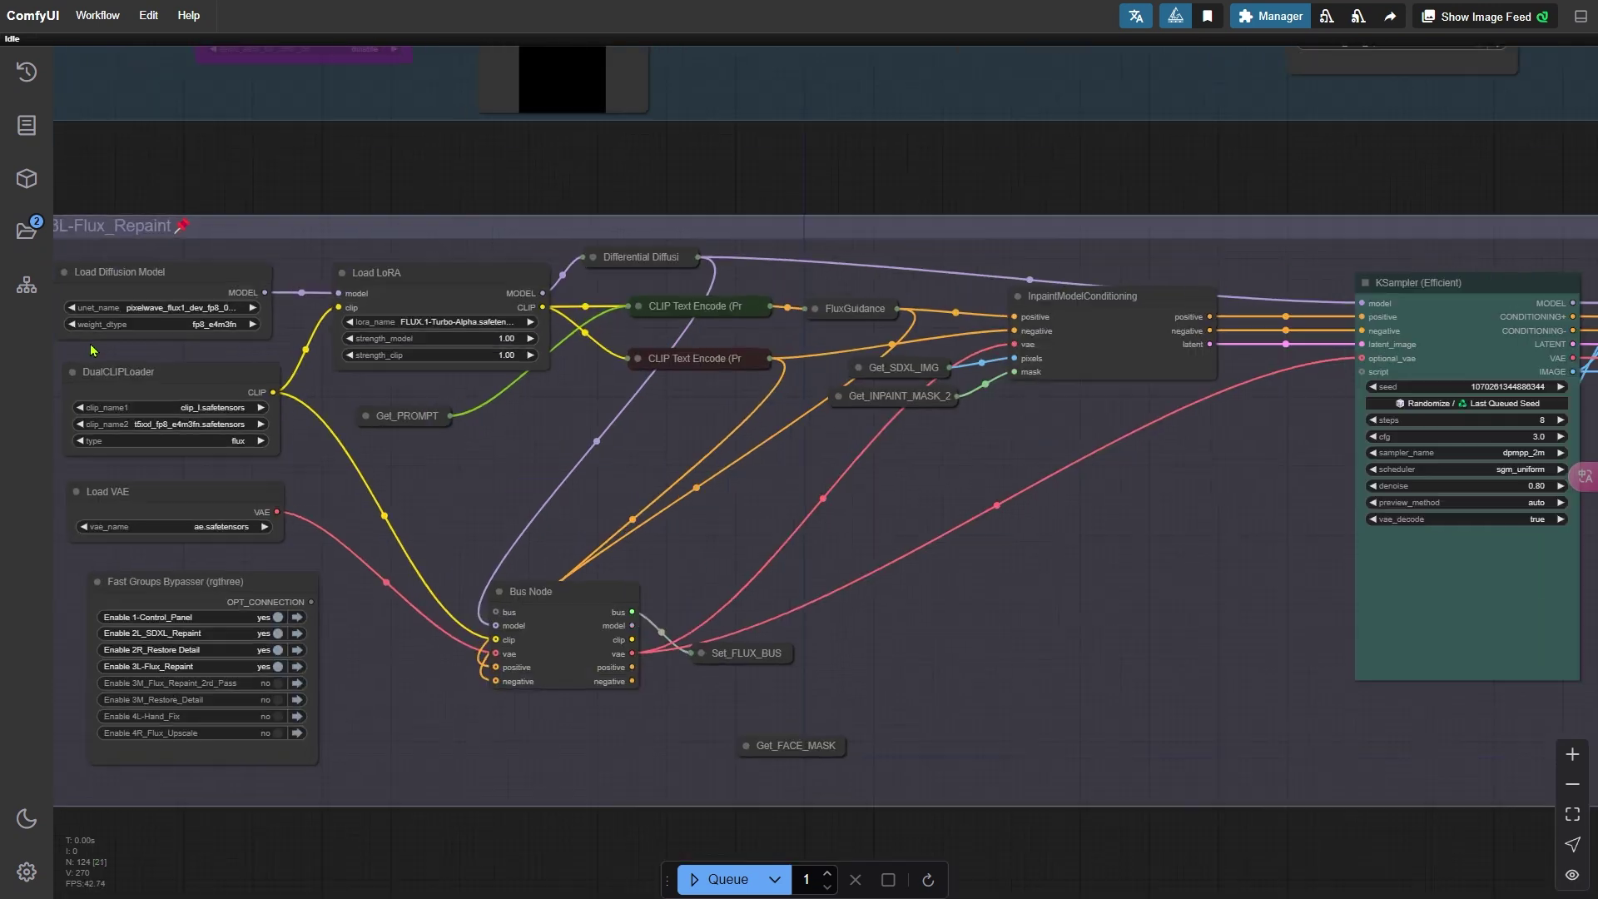
left_click_drag(180, 329, 546, 421)
scroll(546, 421, "up", 3)
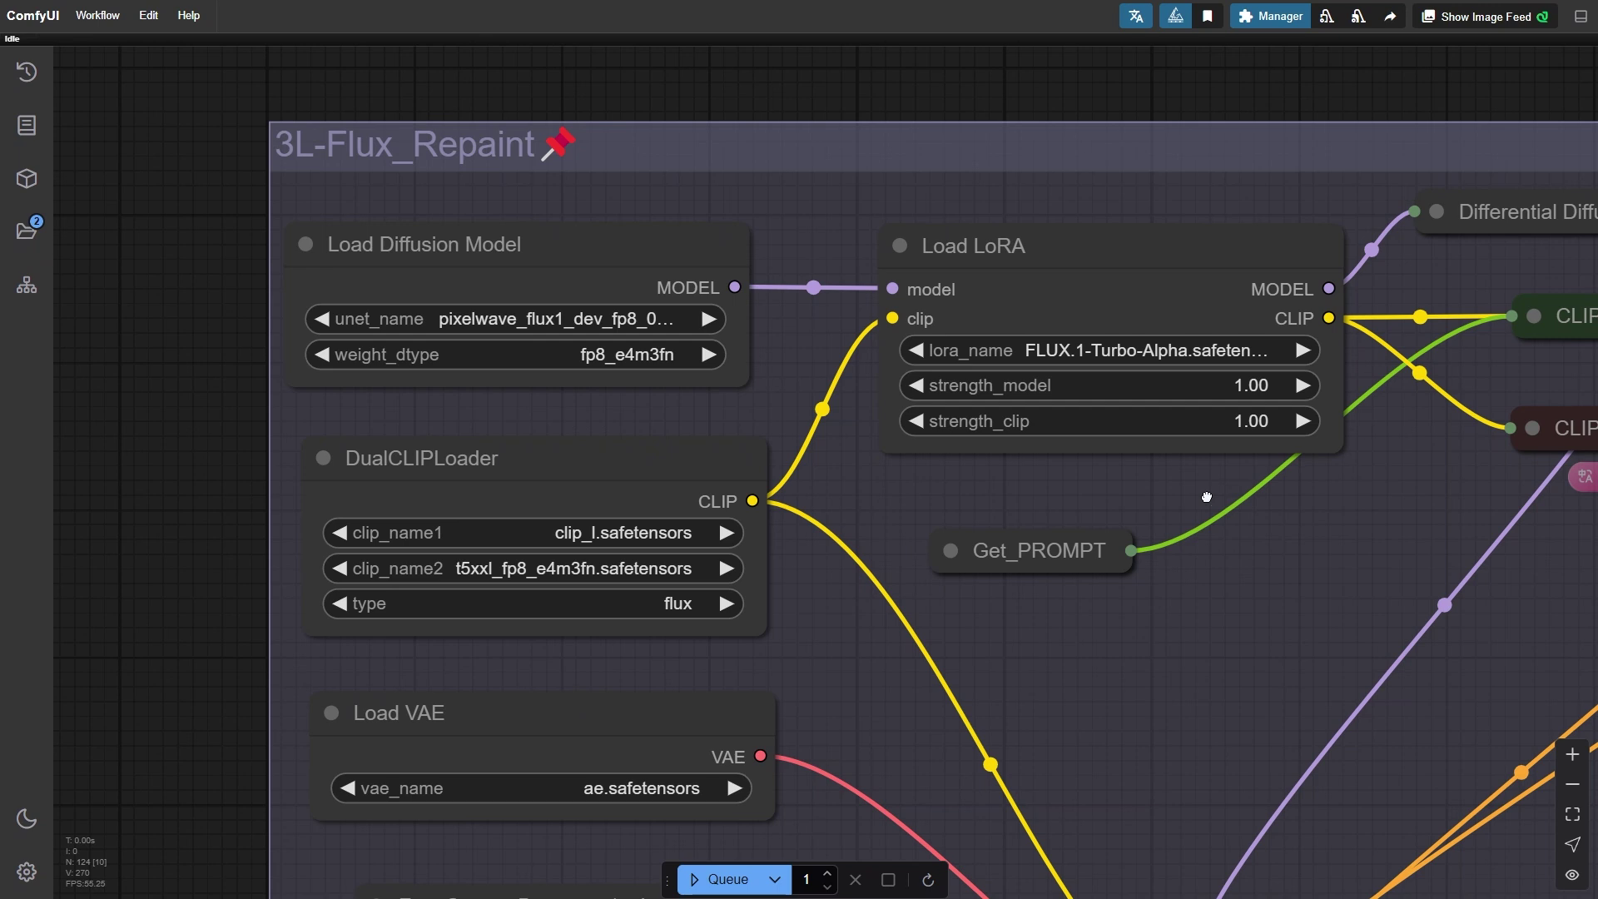
left_click_drag(1207, 497, 670, 541)
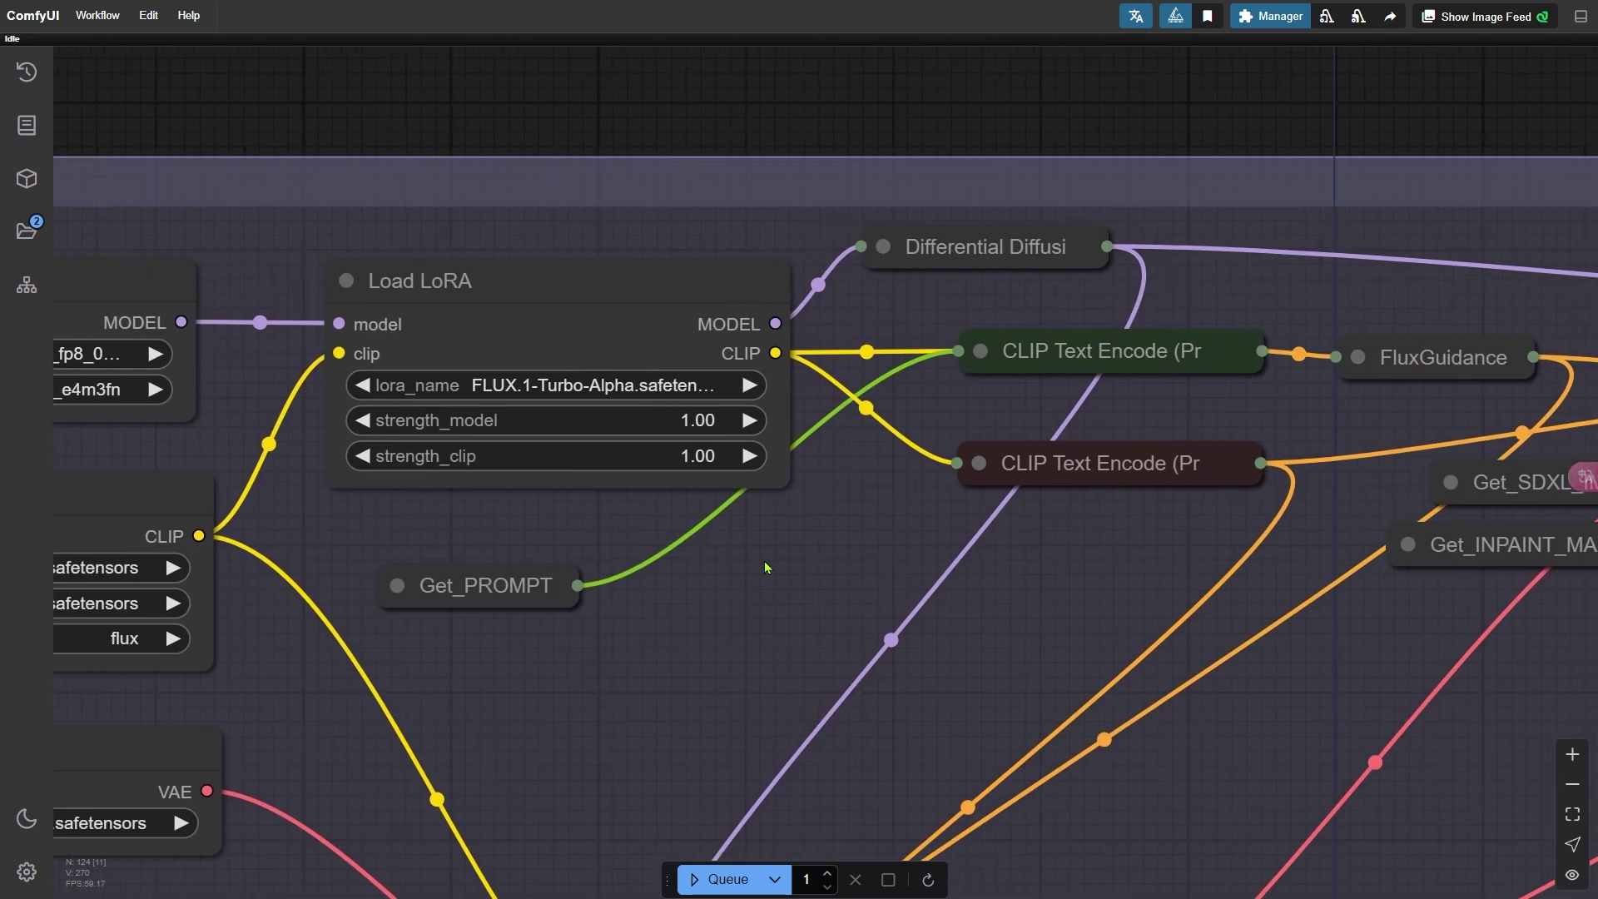
Step: Look over the InpaintModelConditioning node and its Get_INPAINT_MASK_2 input, and run the workflow
left_click_drag(1306, 736, 15, 669)
left_click_drag(551, 456, 684, 540)
scroll(611, 511, "up", 2)
left_click(425, 508)
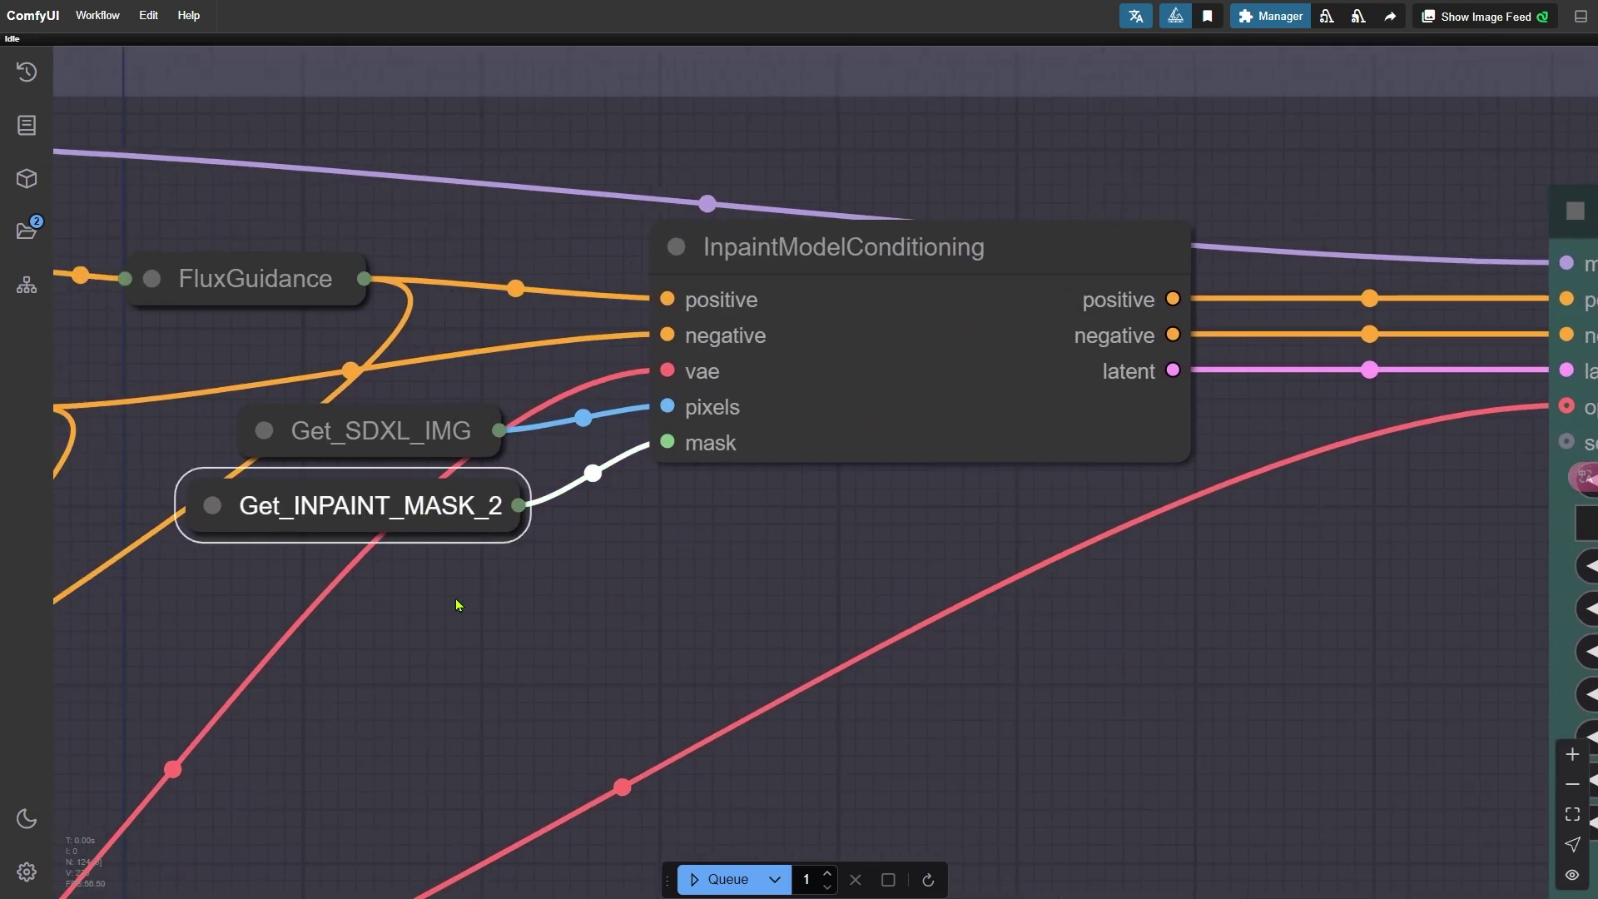
left_click(464, 657)
left_click(724, 879)
Step: Follow the run to the KSampler (Efficient) and examine the Flux repaint in the Image Comparer
scroll(646, 617, "down", 4)
left_click_drag(1053, 738, 128, 492)
scroll(192, 558, "down", 1)
scroll(128, 492, "down", 2)
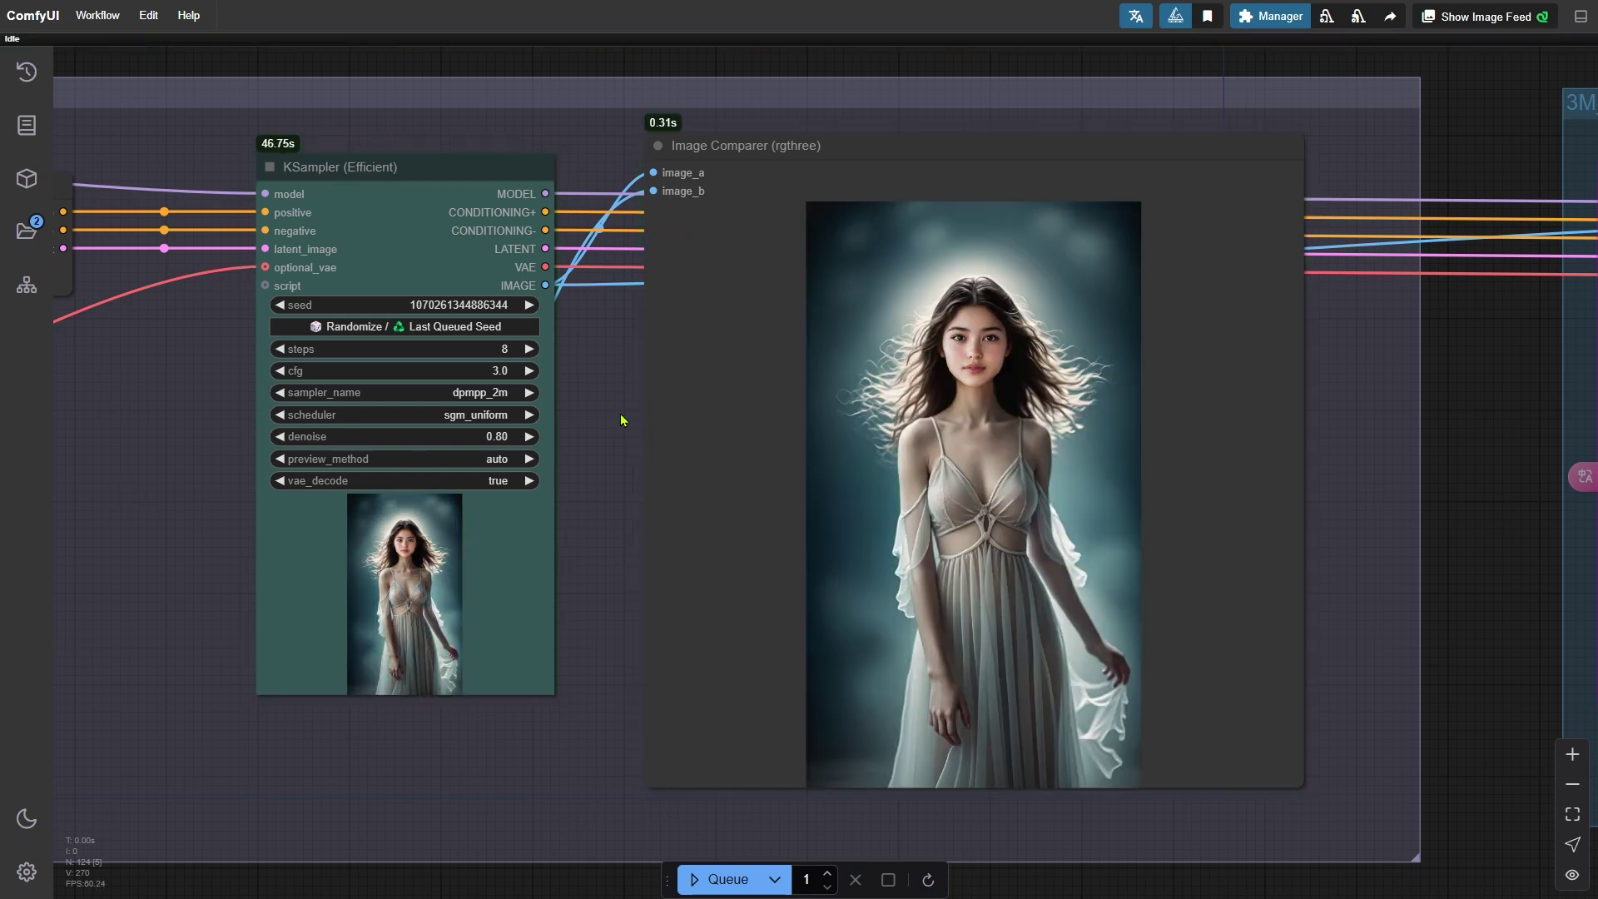
scroll(1164, 513, "up", 4)
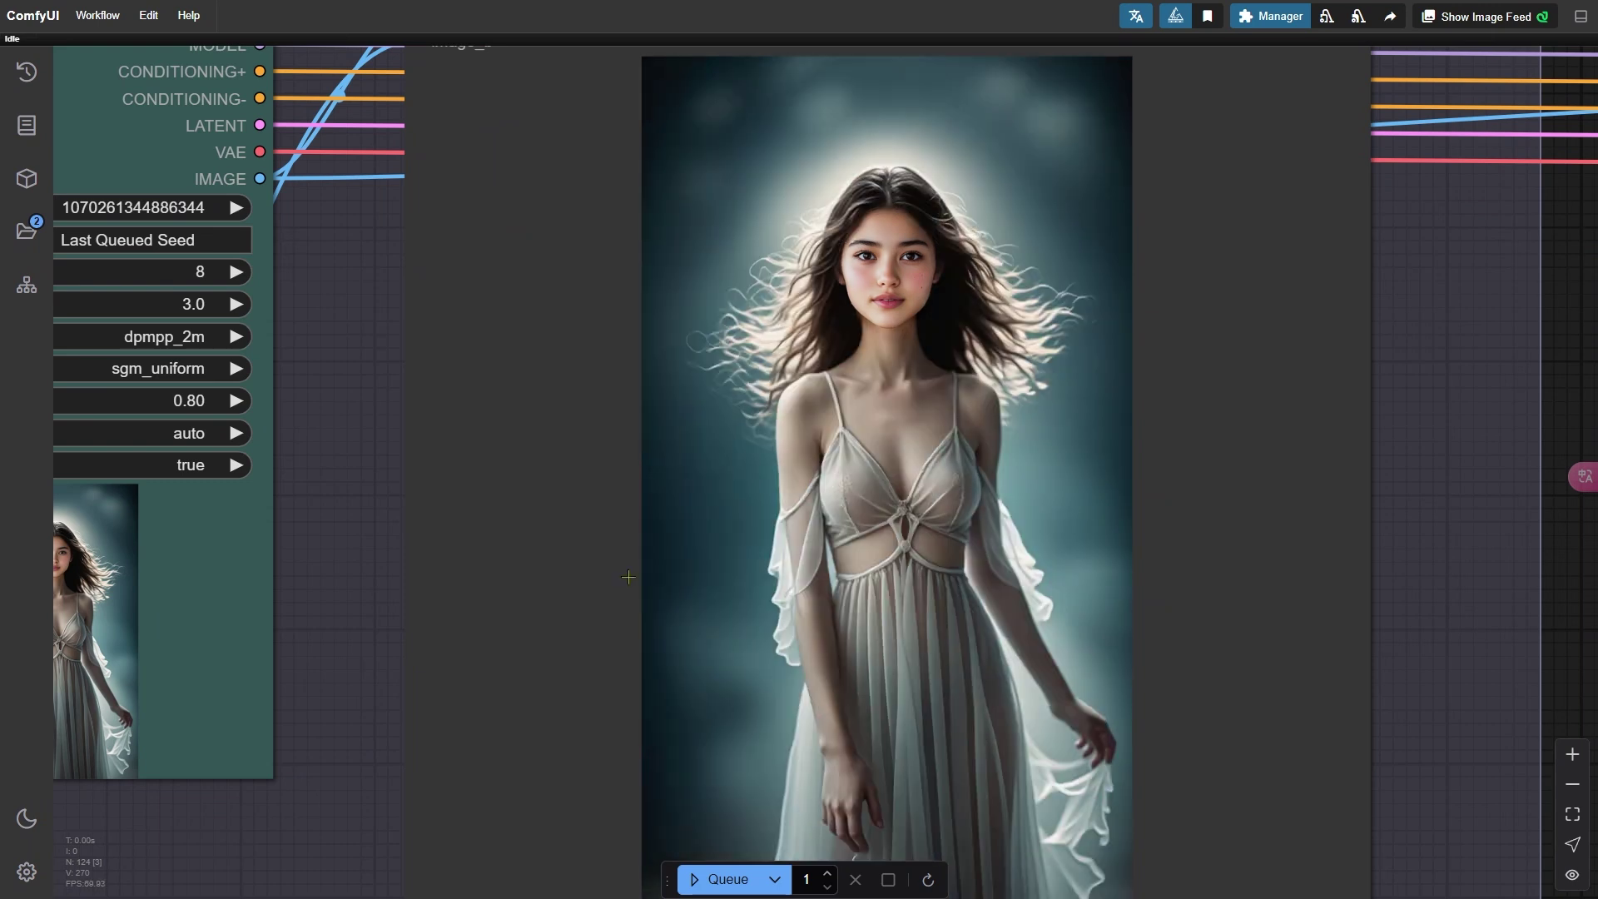
scroll(629, 577, "down", 5)
left_click_drag(284, 773, 1199, 635)
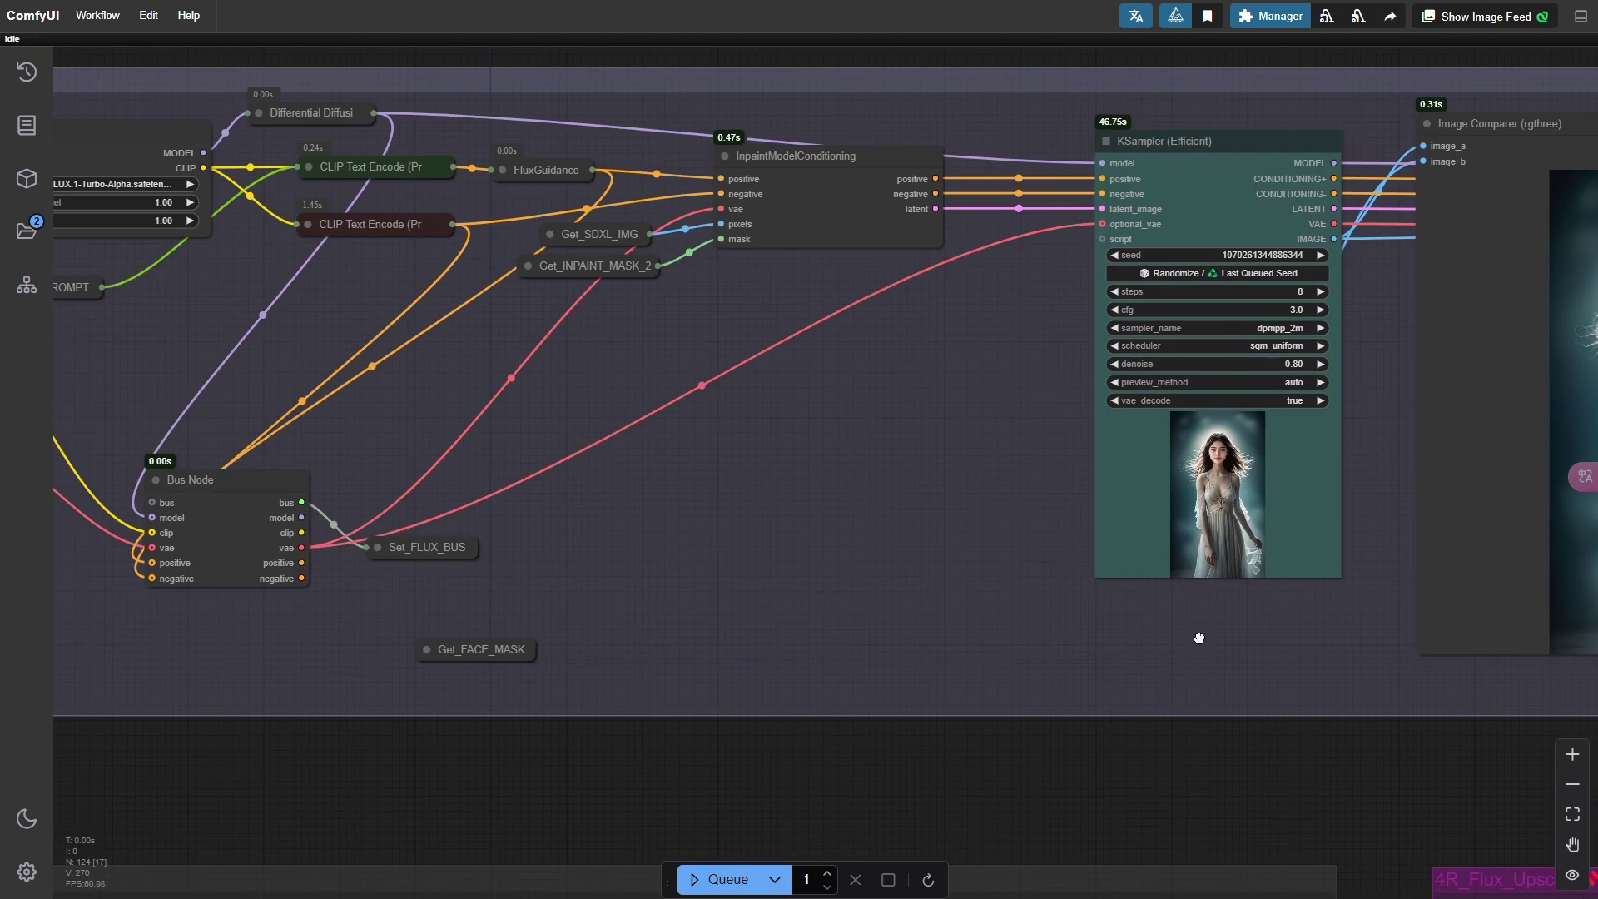
Step: Enable the 3M_Flux_Repaint_2rd_Pass group in the Fast Groups Bypasser, go to it and run the workflow
left_click_drag(178, 649, 635, 646)
scroll(556, 624, "up", 4)
left_click(447, 532)
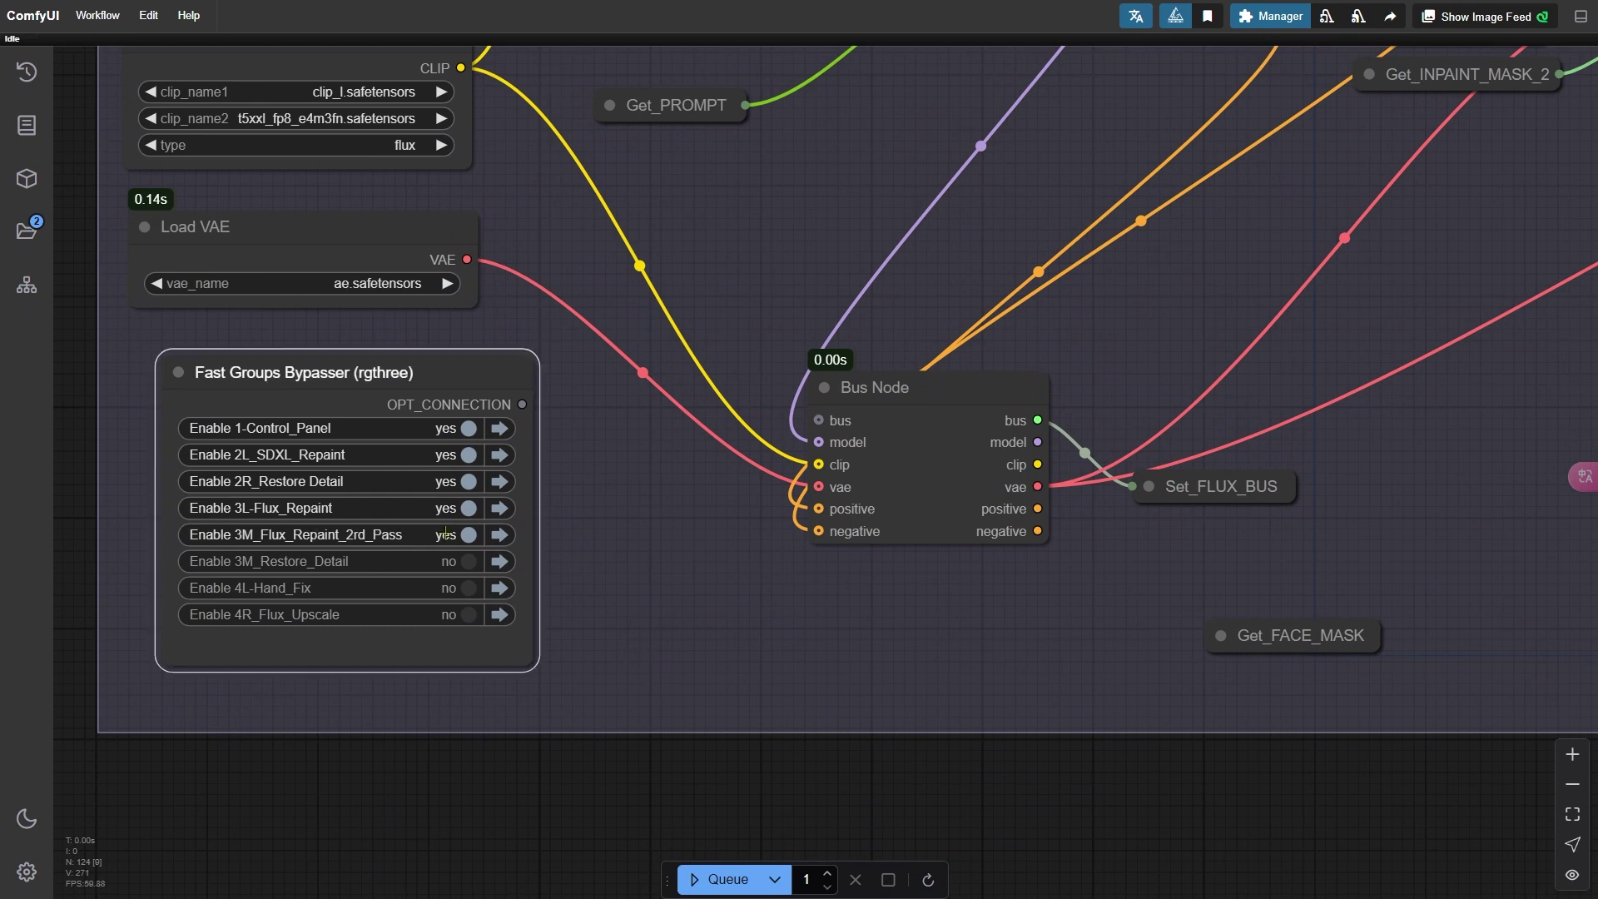
left_click(500, 534)
key("ctrl+Return")
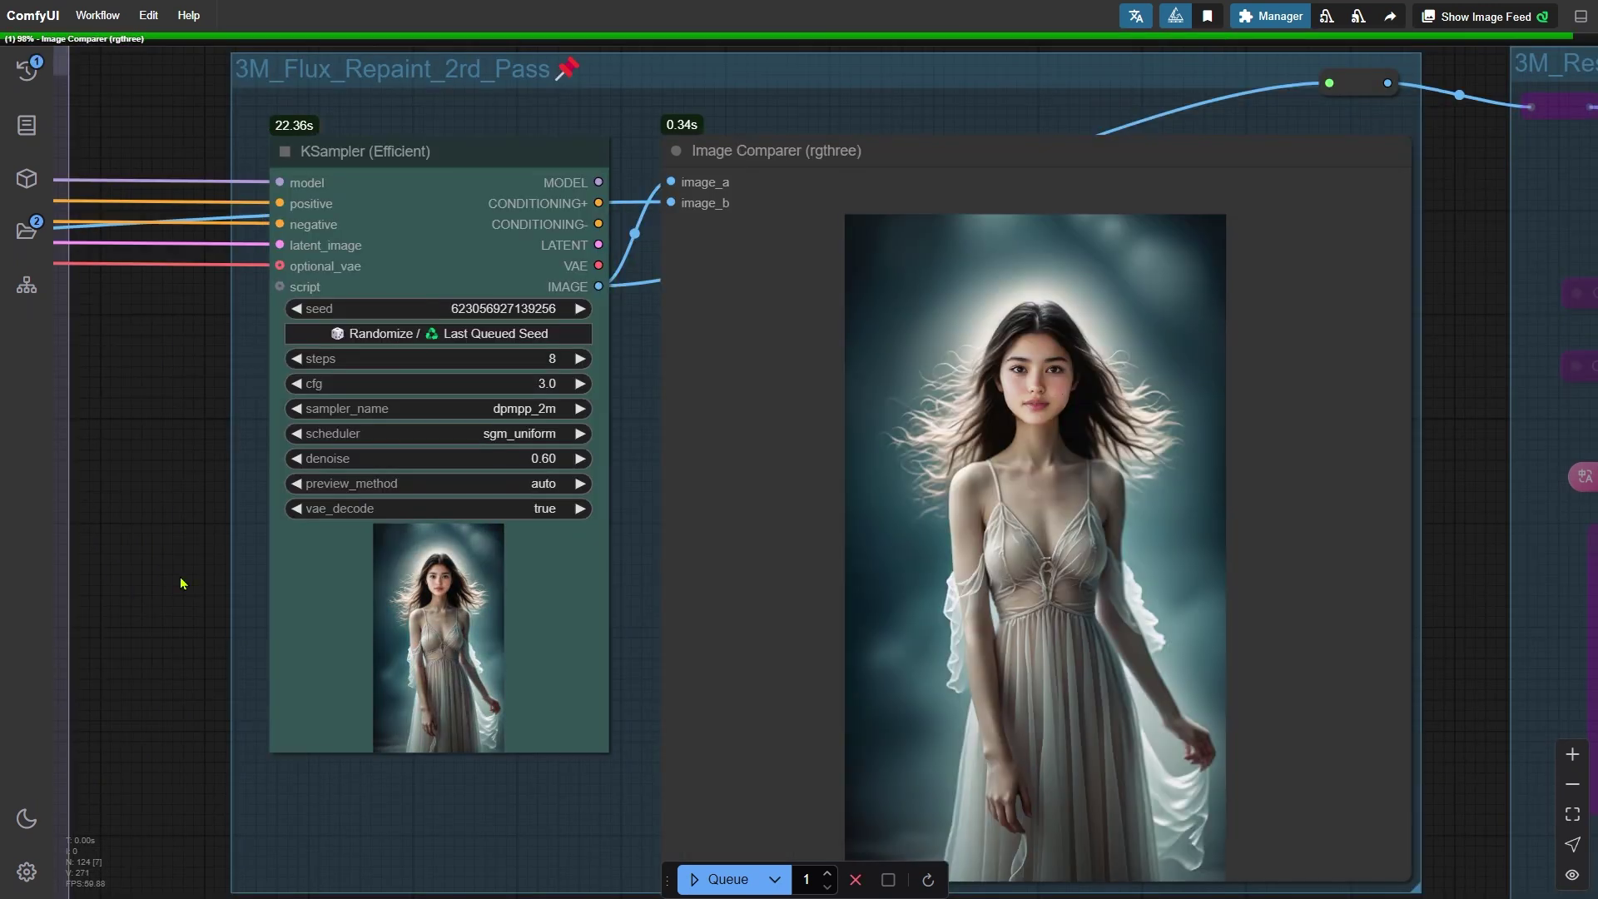
Step: Examine the second-pass repaint in the Image Comparer, comparing the hands, dress, face and hair with the previous image
left_click_drag(467, 791, 308, 712)
scroll(773, 696, "up", 10)
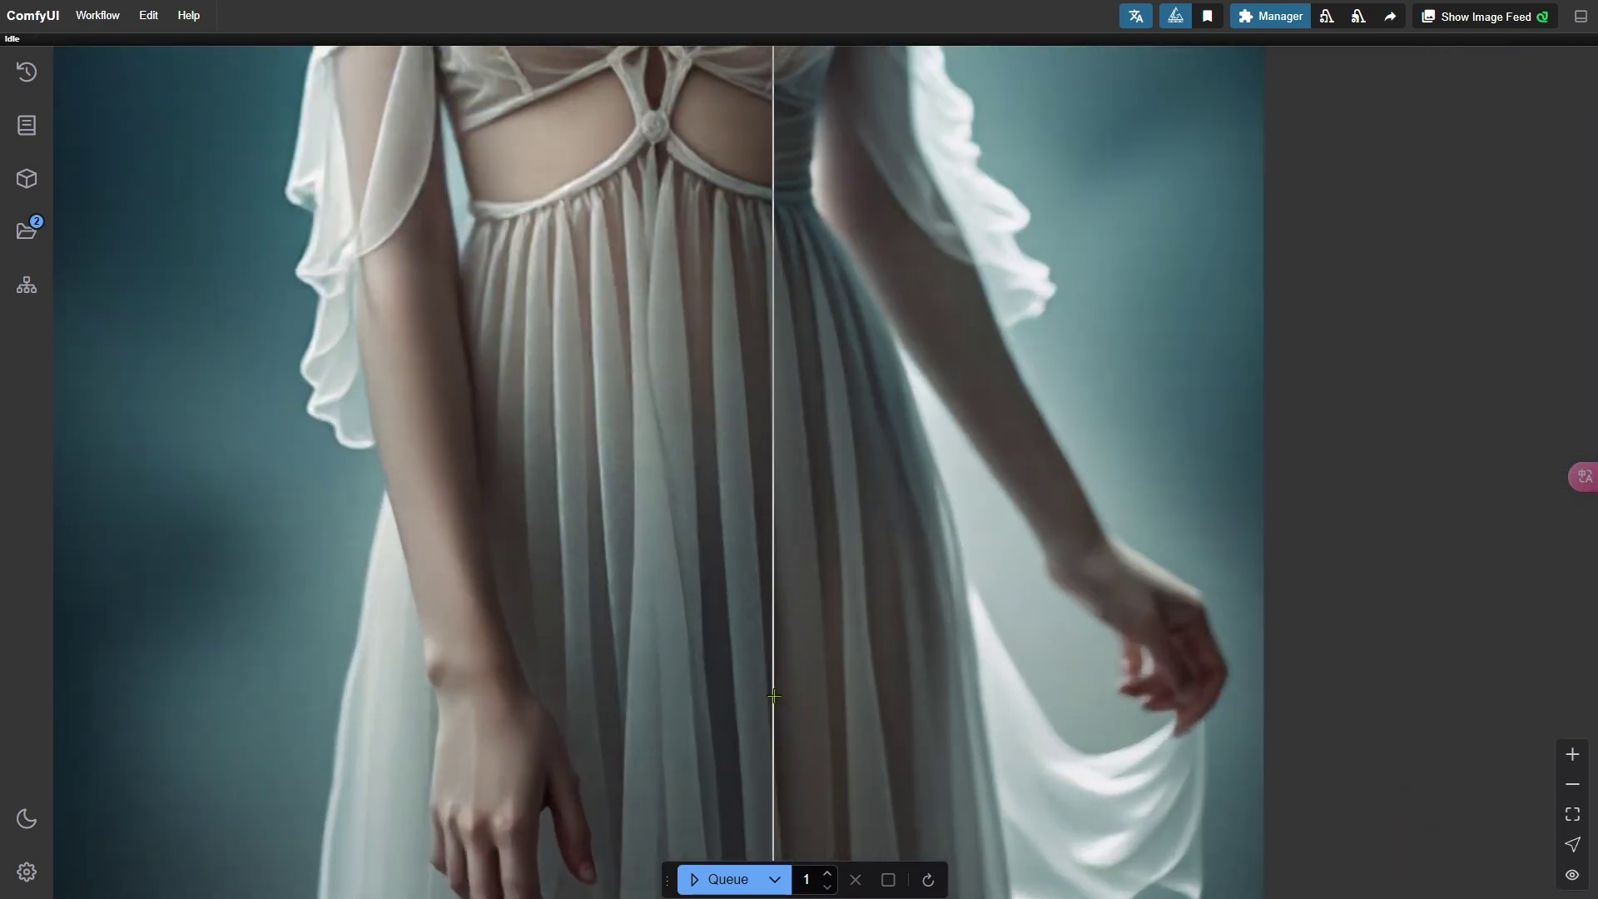
left_click_drag(753, 640, 767, 332)
left_click_drag(936, 408, 841, 395)
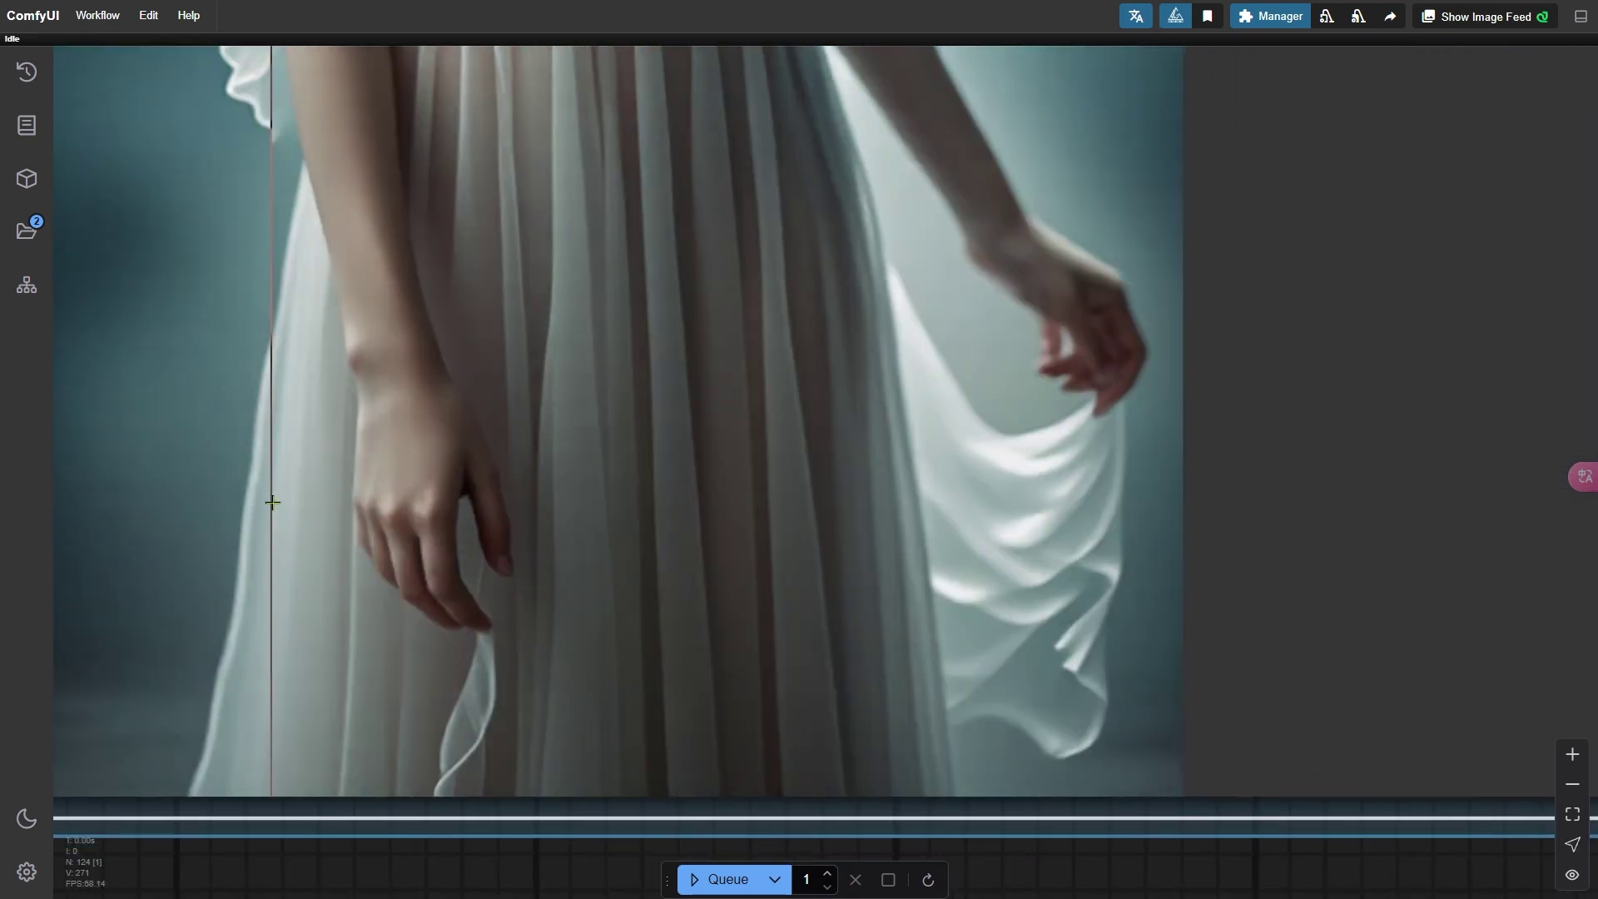
scroll(442, 588, "down", 5)
scroll(619, 380, "up", 10)
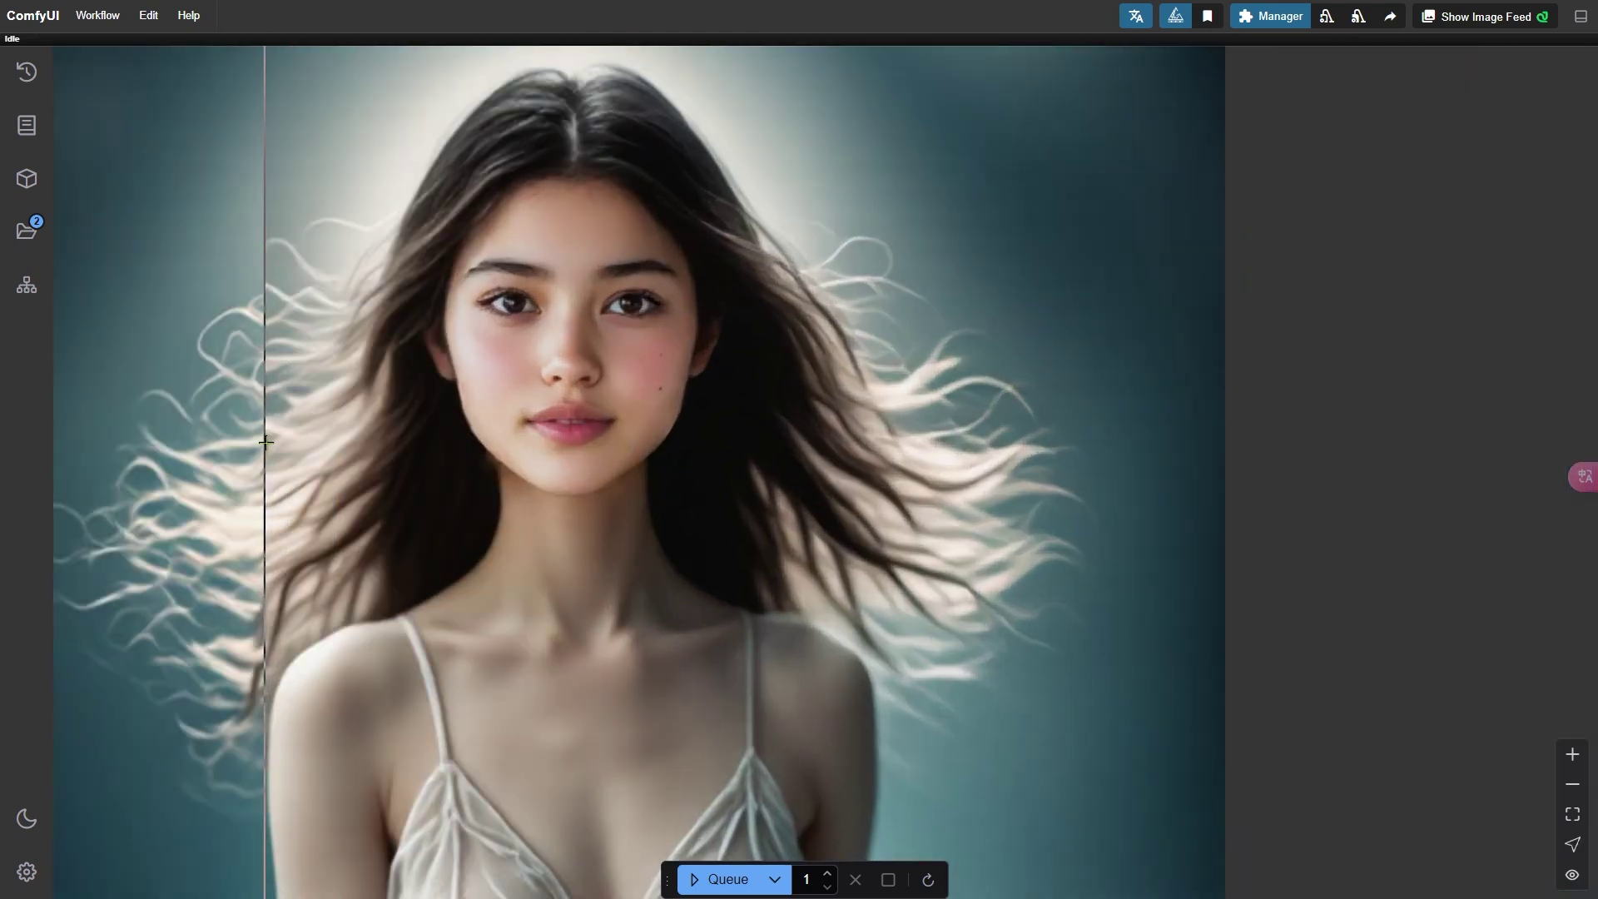
scroll(478, 493, "down", 12)
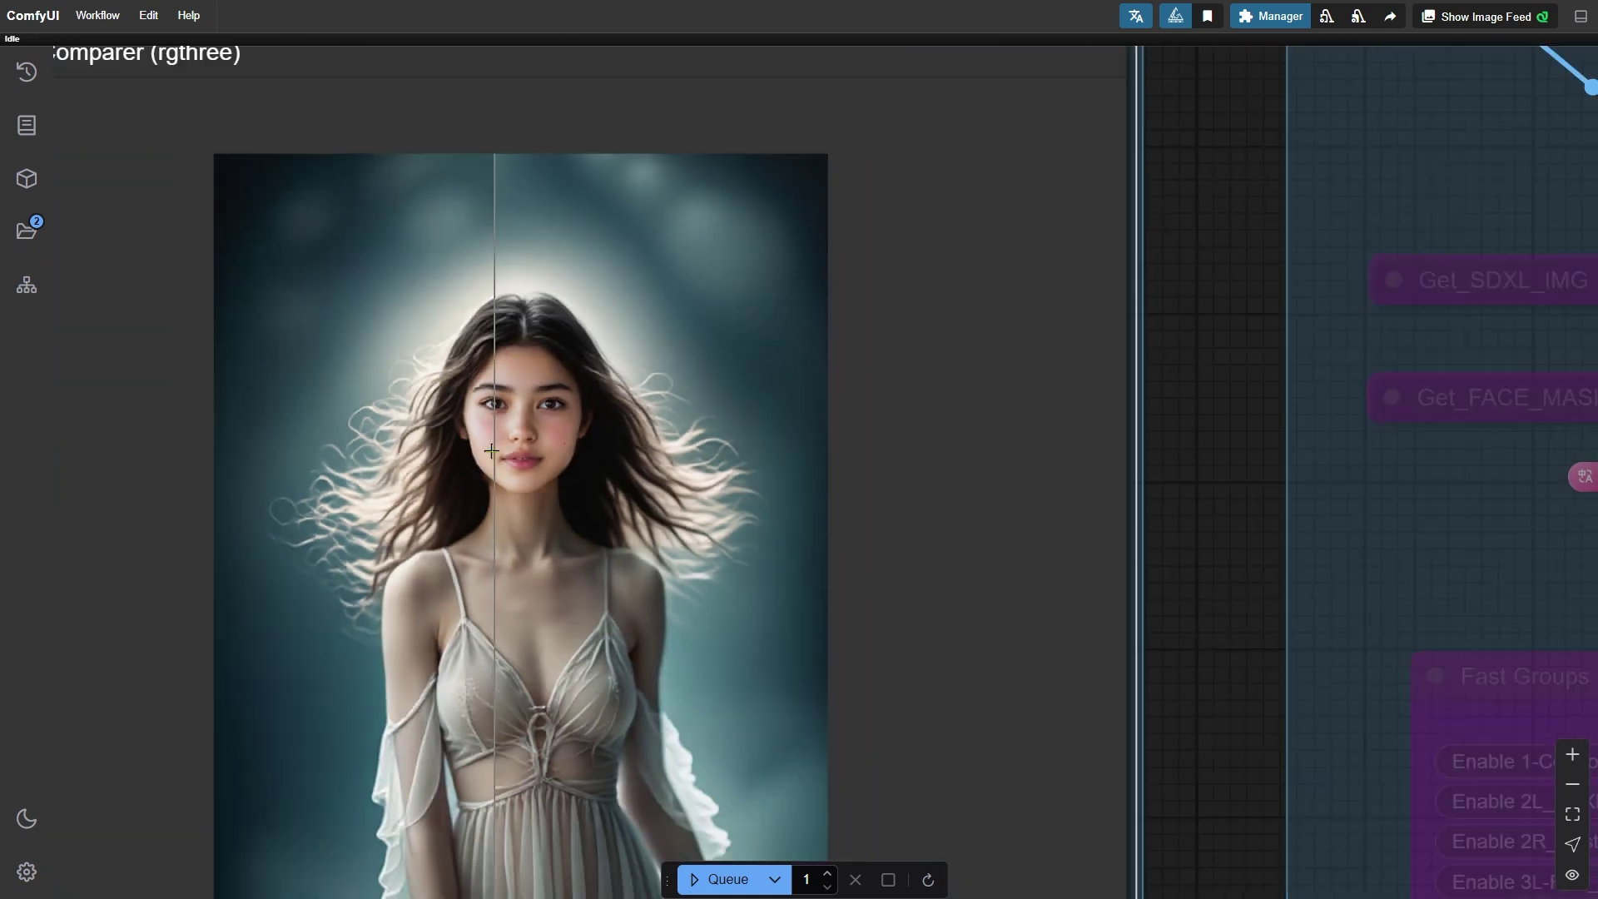
Step: Return to the Fast Groups Bypasser in the Flux repaint group, enable 3M_Restore_Detail, go to that group and run the workflow
key("space")
left_click_drag(235, 460, 747, 425)
left_click_drag(213, 507, 1288, 417)
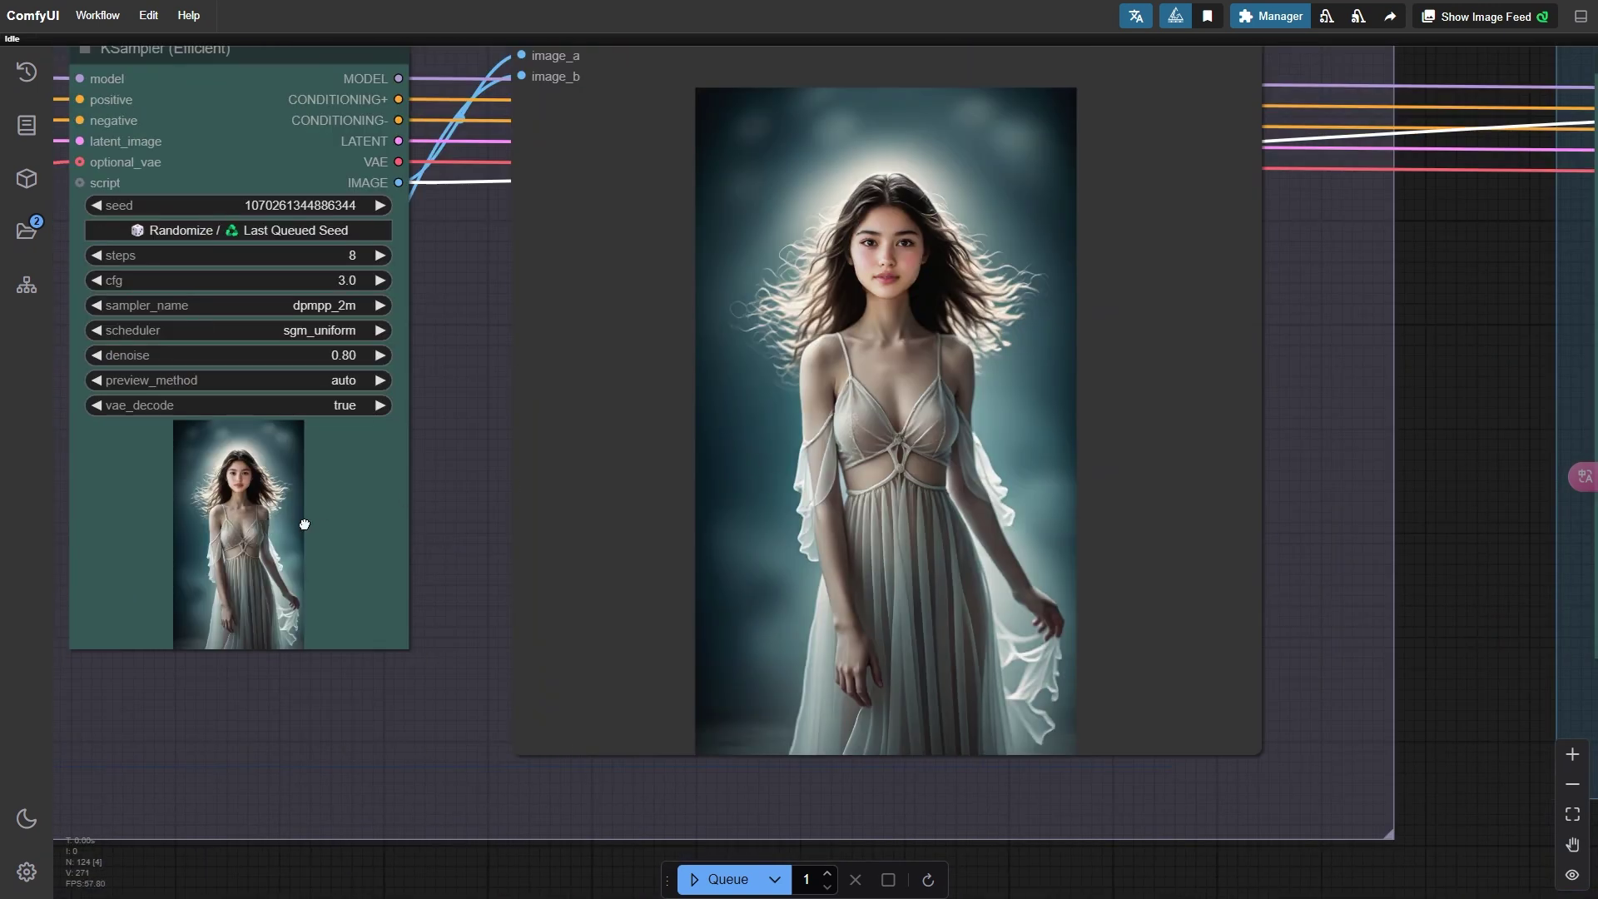
left_click_drag(304, 524, 1294, 504)
left_click_drag(357, 521, 1314, 514)
scroll(240, 670, "up", 3)
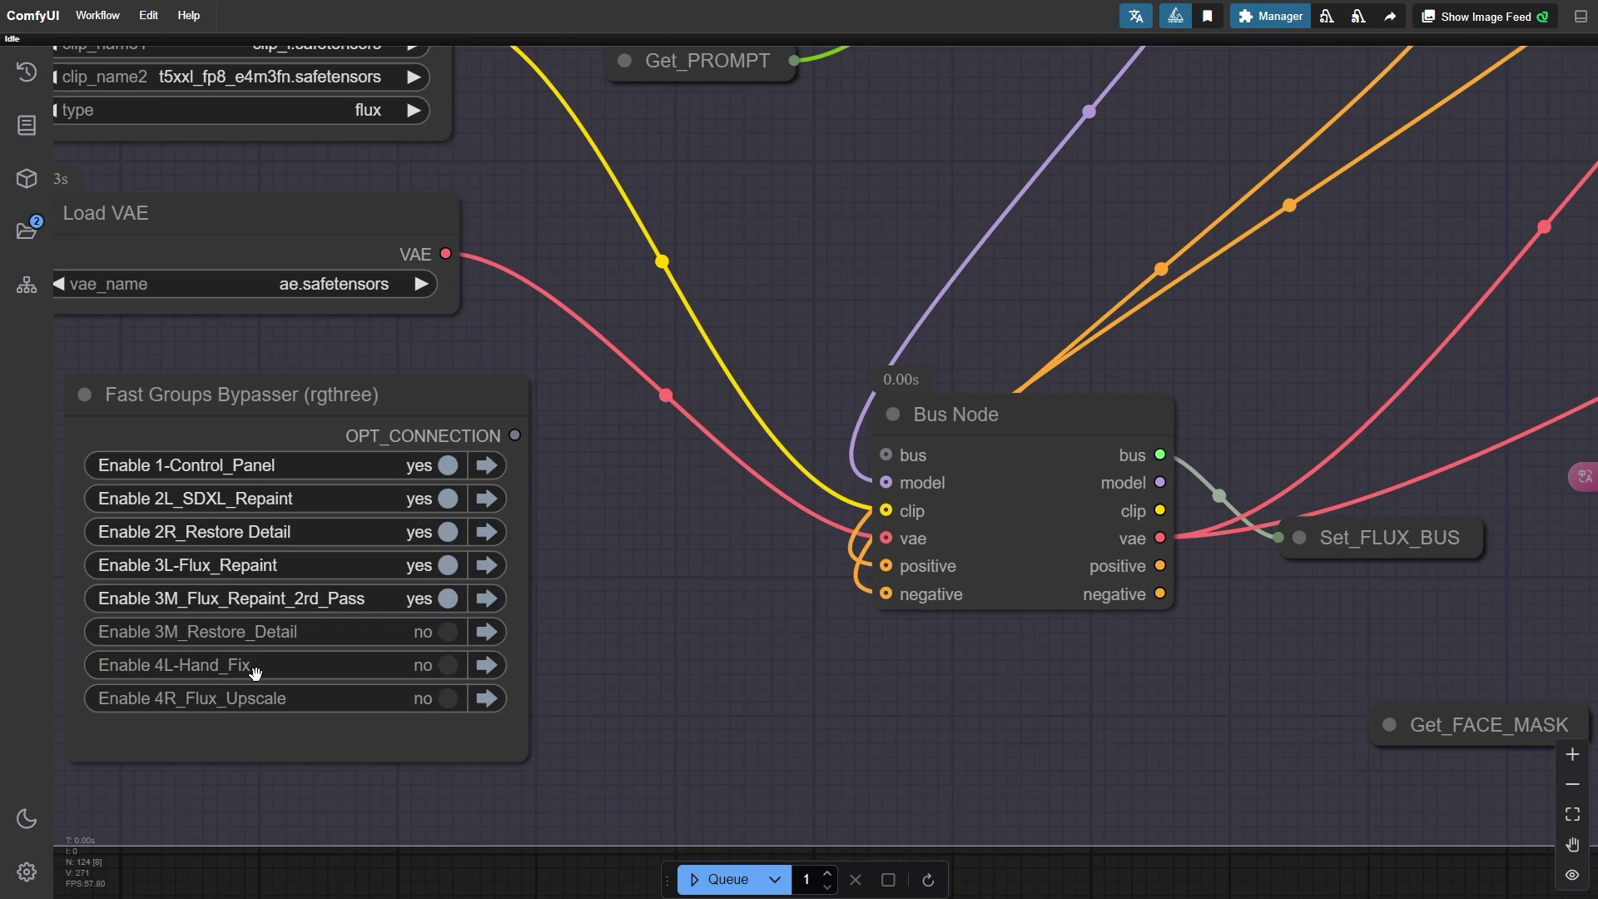
left_click_drag(368, 610, 518, 541)
left_click(577, 562)
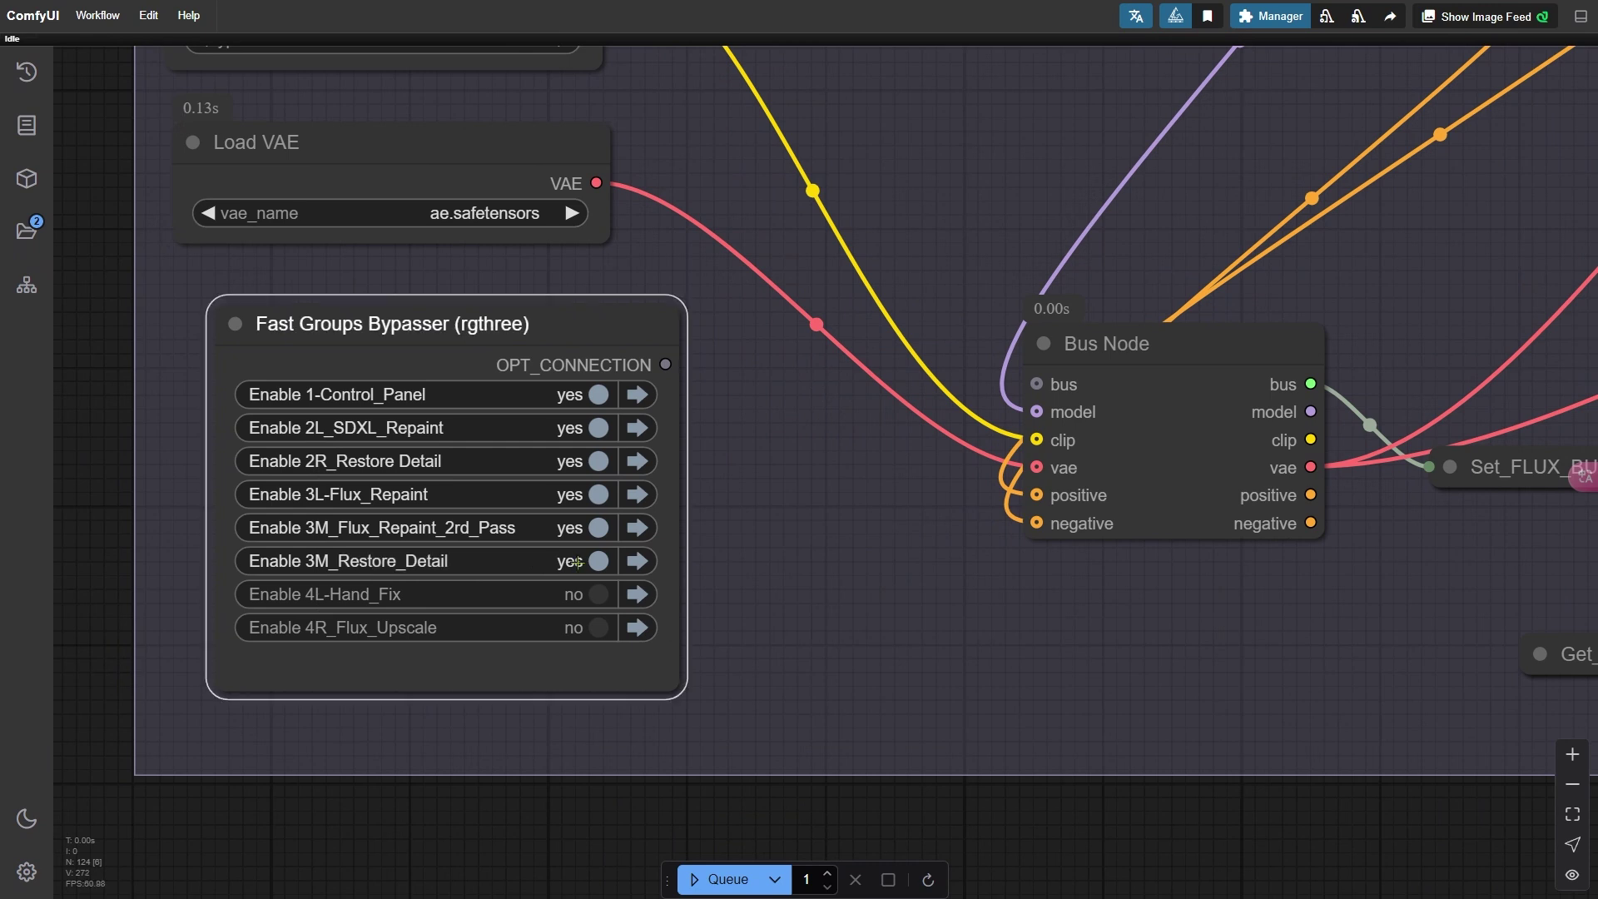
left_click(631, 562)
scroll(439, 500, "up", 8)
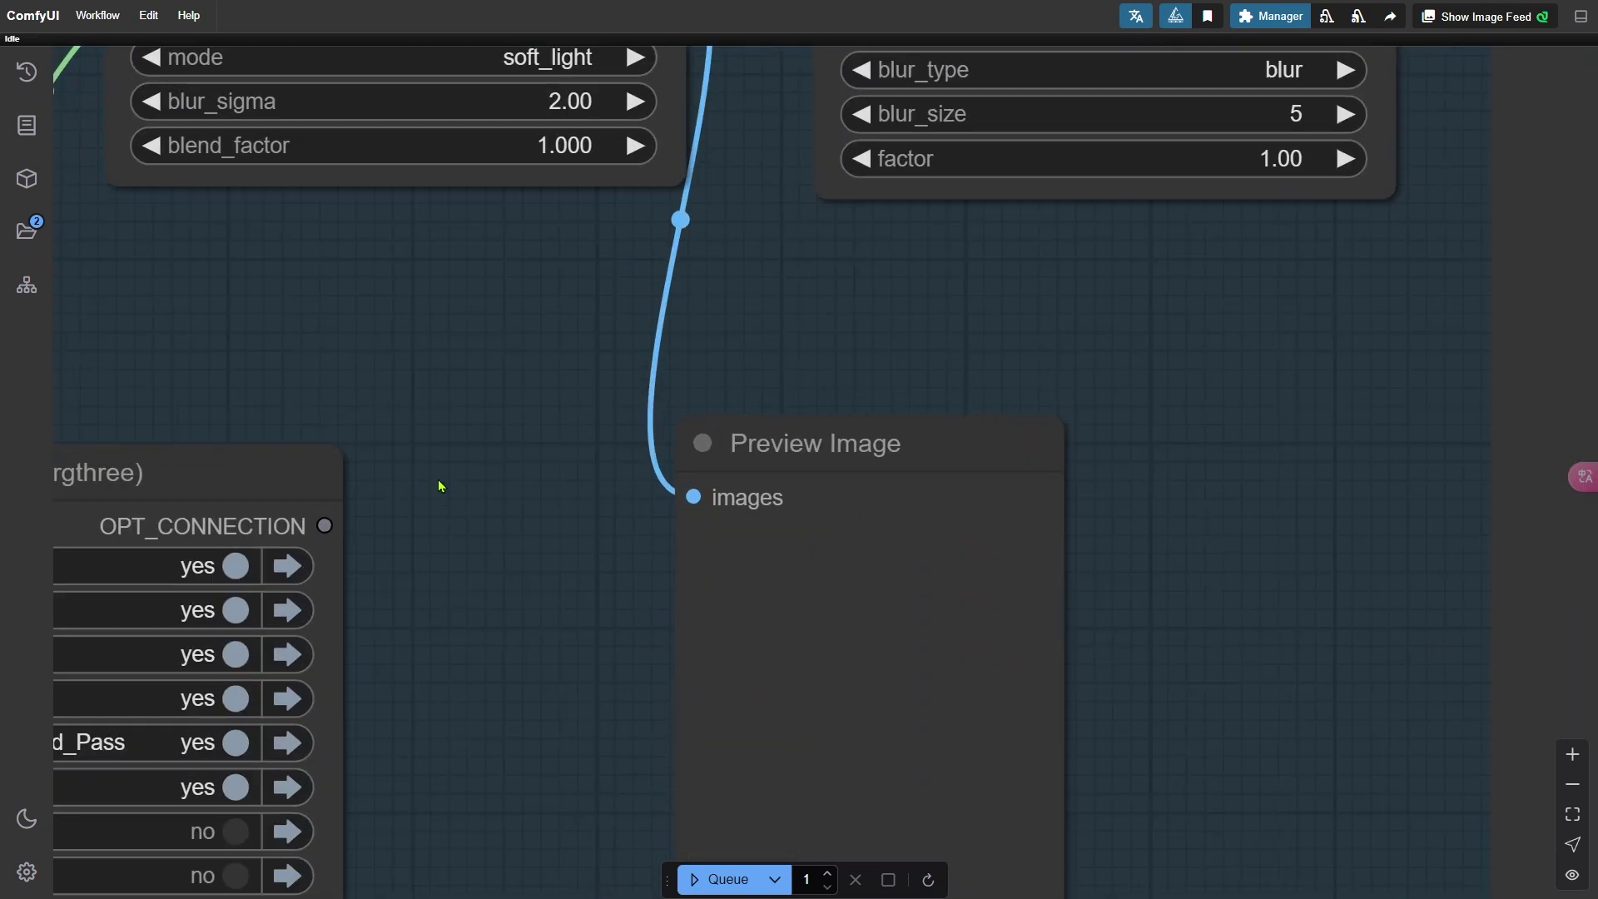
key("ctrl+Return")
Step: Examine the face and hair of the restored-detail result in the 3M_Restore_Detail group's Image Comparer
left_click_drag(1335, 402, 175, 425)
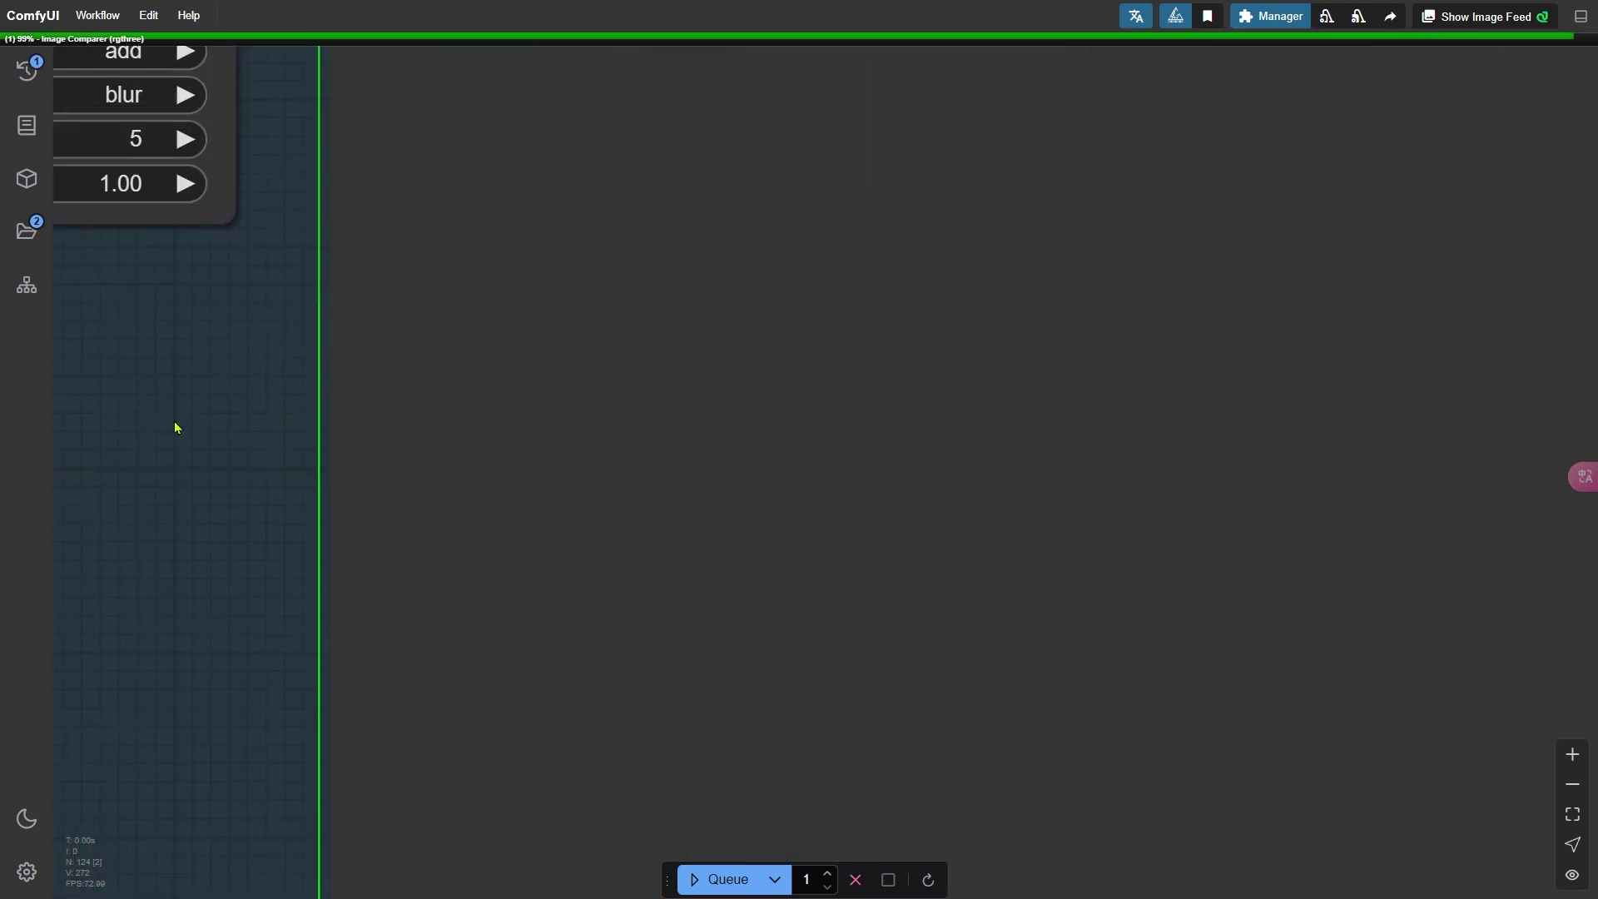
scroll(238, 433, "down", 3)
left_click_drag(667, 437, 524, 408)
scroll(263, 524, "up", 4)
left_click_drag(263, 524, 117, 578)
left_click_drag(503, 429, 267, 460)
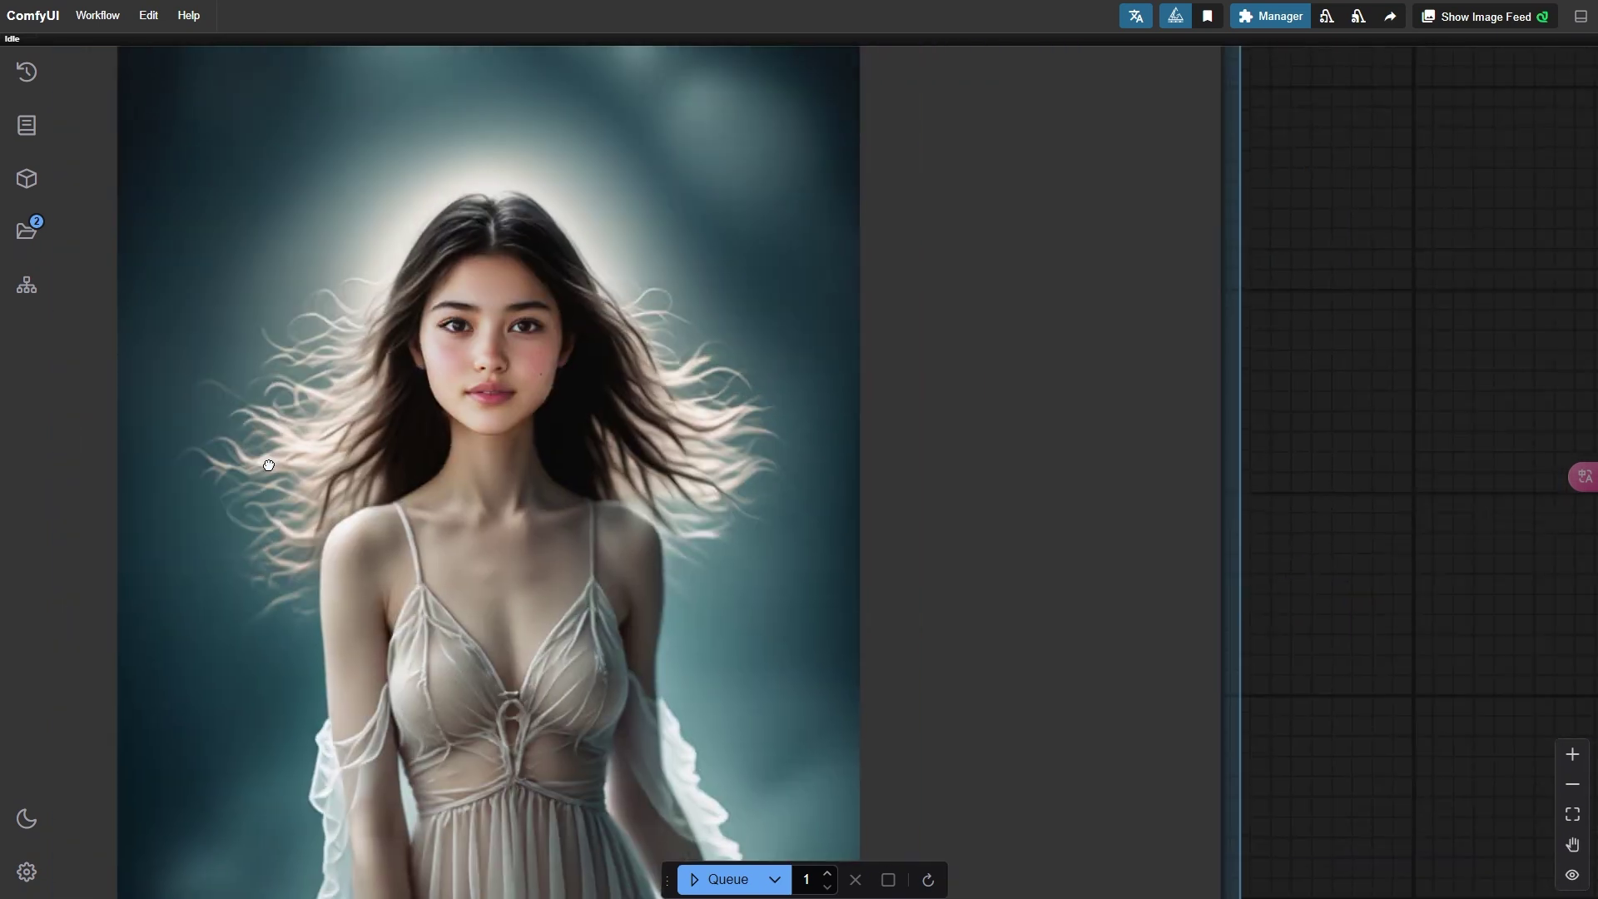
scroll(272, 350, "up", 4)
scroll(331, 333, "up", 5)
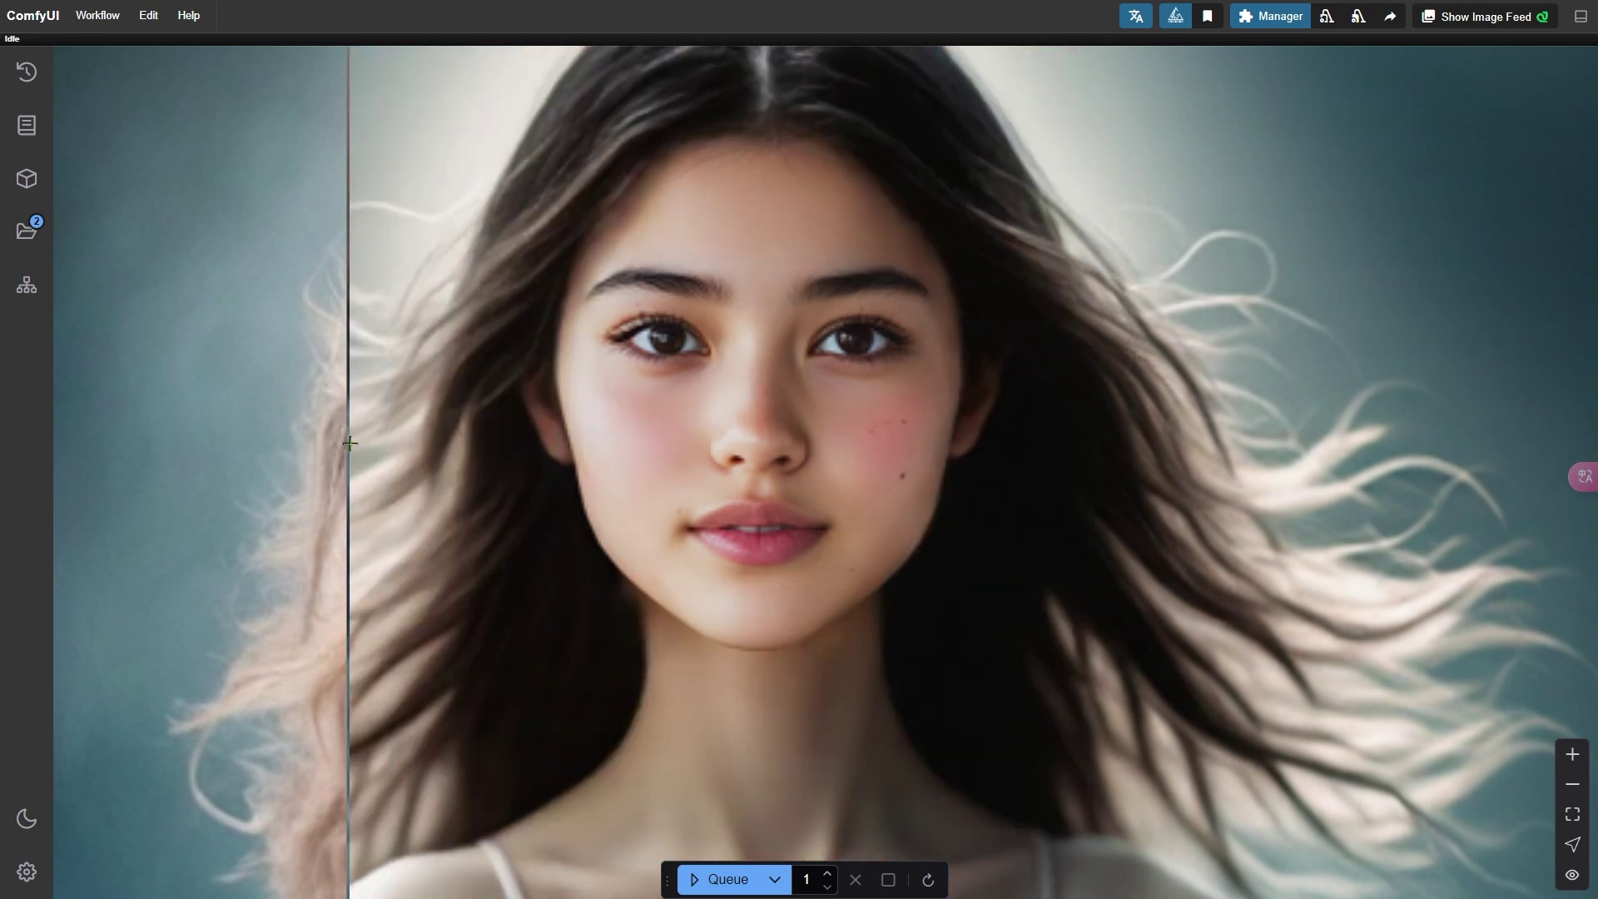
scroll(646, 431, "down", 12)
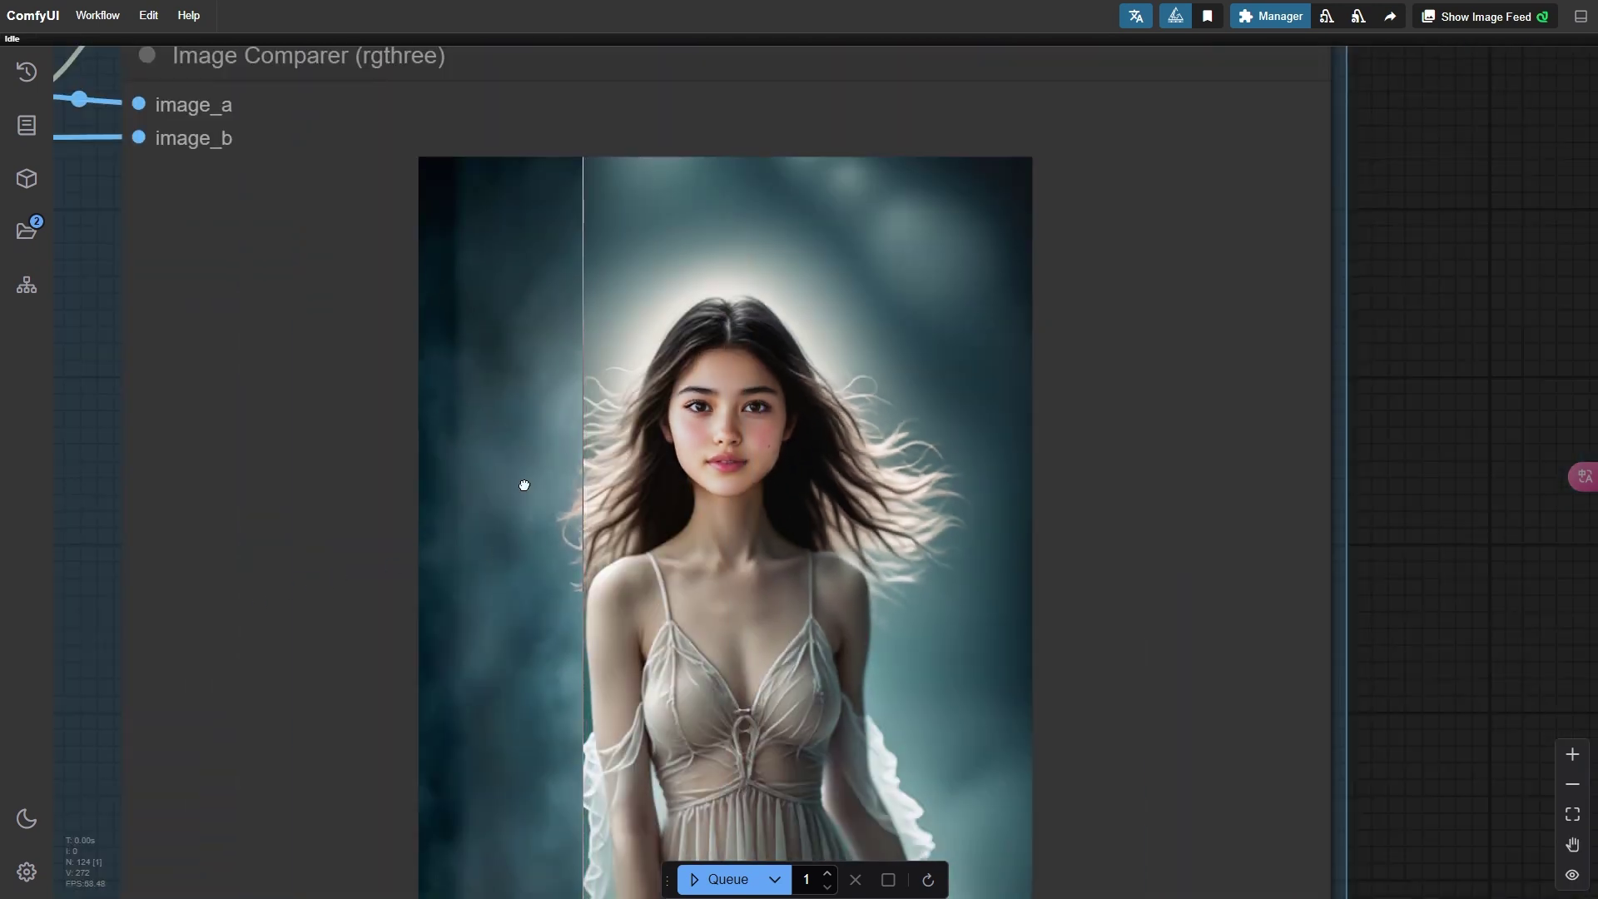
Step: Enable the 4L-Hand_Fix group in the Fast Groups Bypasser, go to it and run the workflow
left_click_drag(524, 485, 549, 577)
left_click_drag(273, 755, 1092, 422)
left_click_drag(510, 507, 741, 737)
scroll(663, 568, "up", 5)
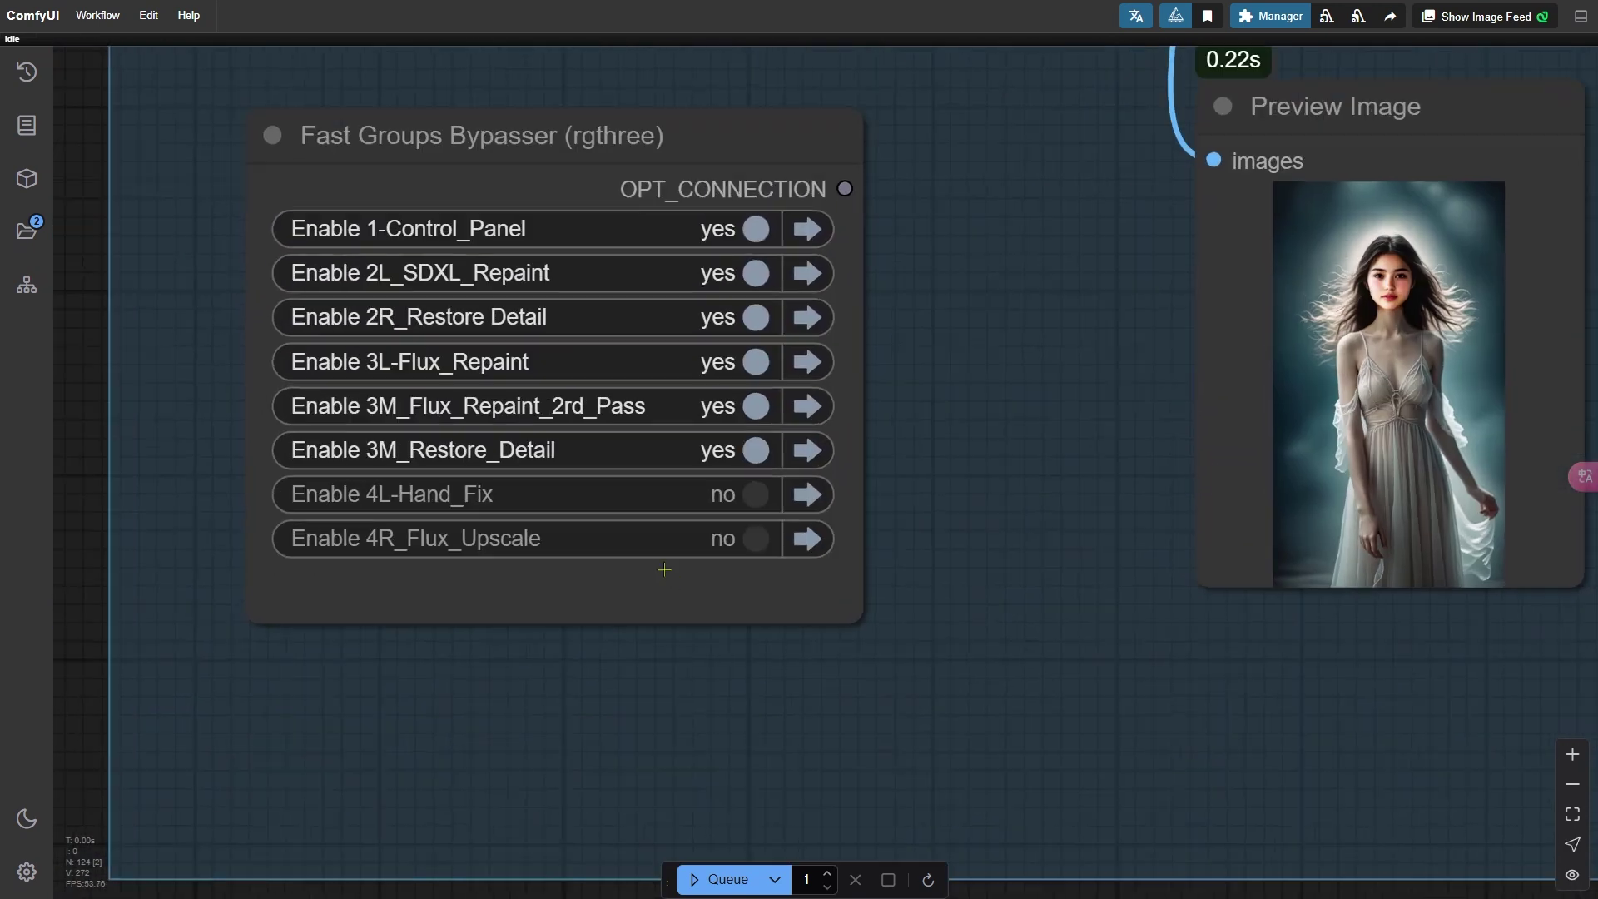
left_click(728, 439)
left_click(849, 440)
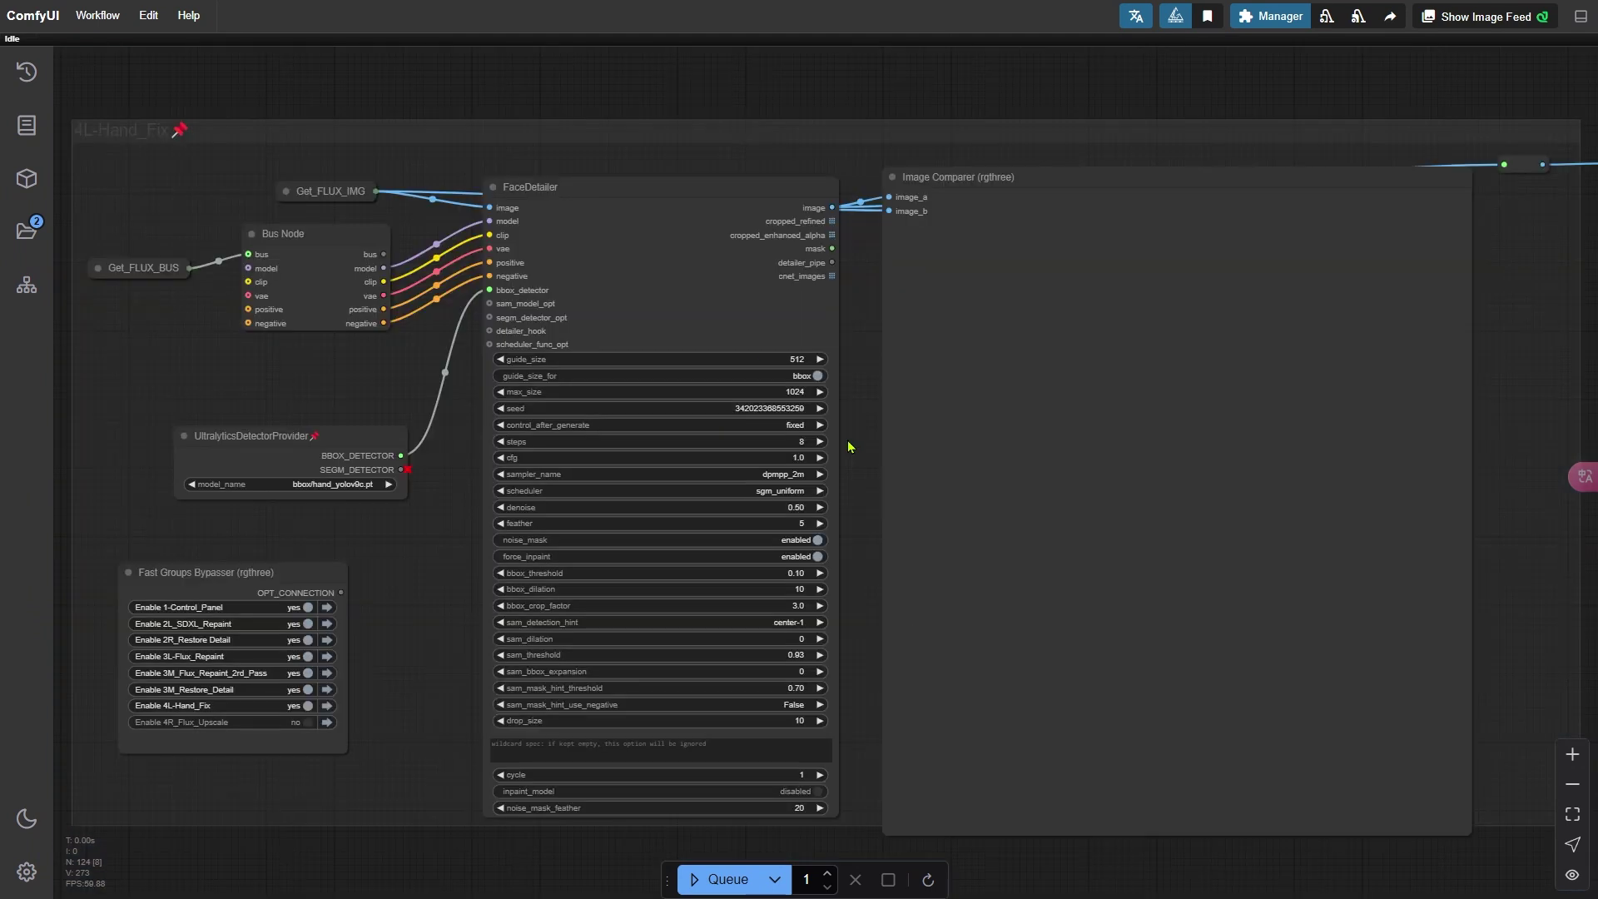
left_click(730, 884)
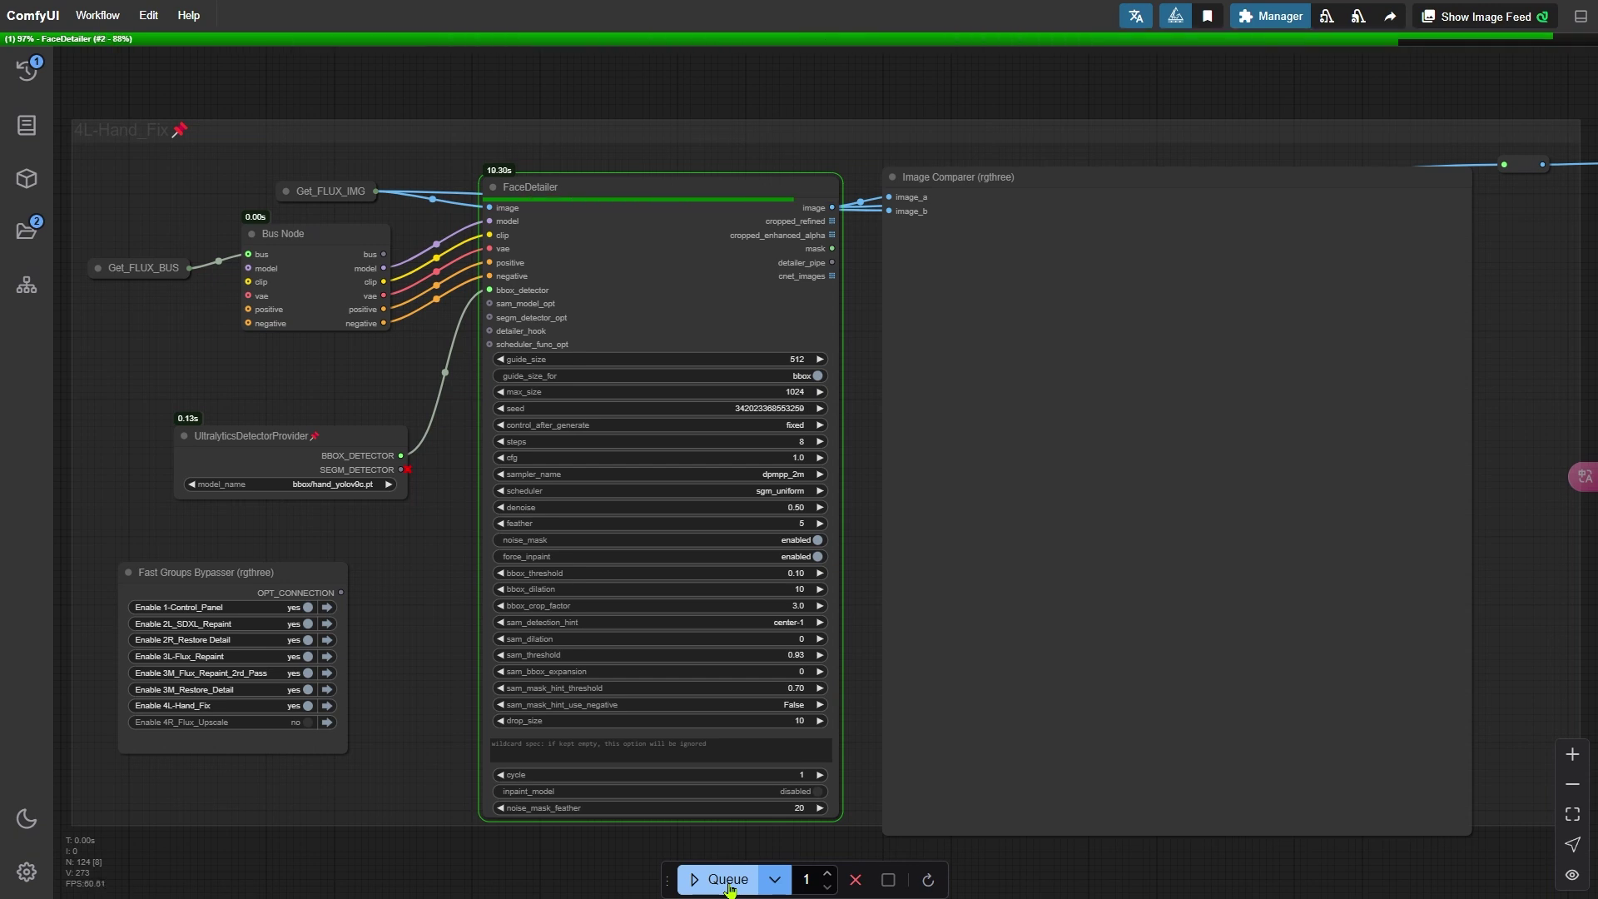
Step: Compare the hands before and after the fix in the 4L-Hand_Fix group's Image Comparer
scroll(1335, 853, "up", 4)
scroll(1297, 837, "up", 8)
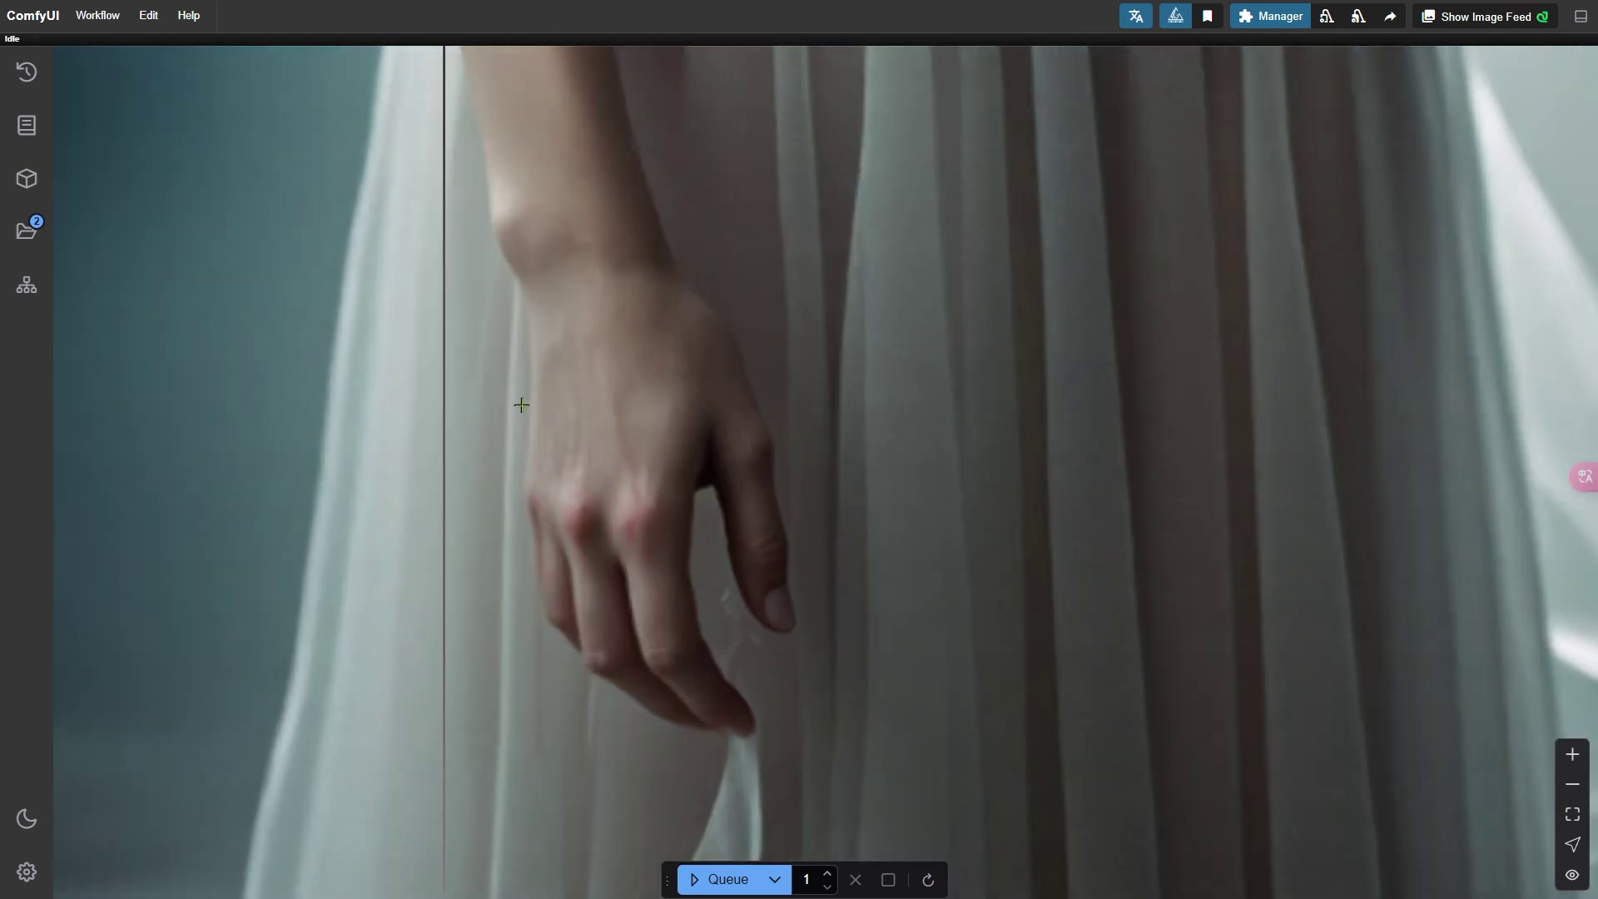
scroll(924, 449, "up", 3)
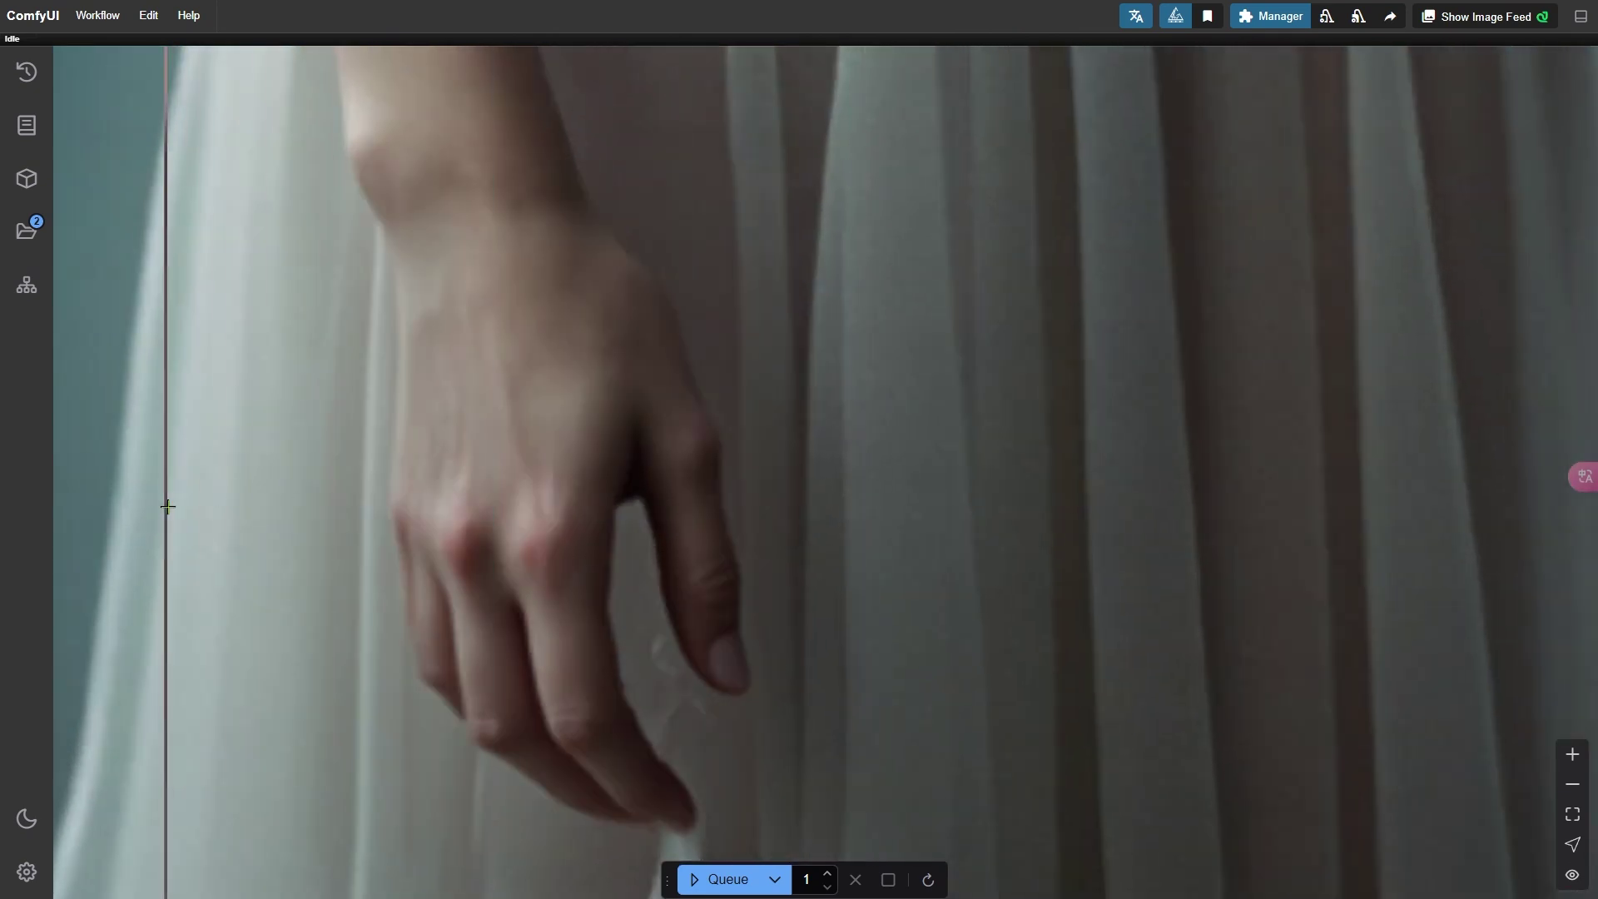
scroll(416, 600, "down", 14)
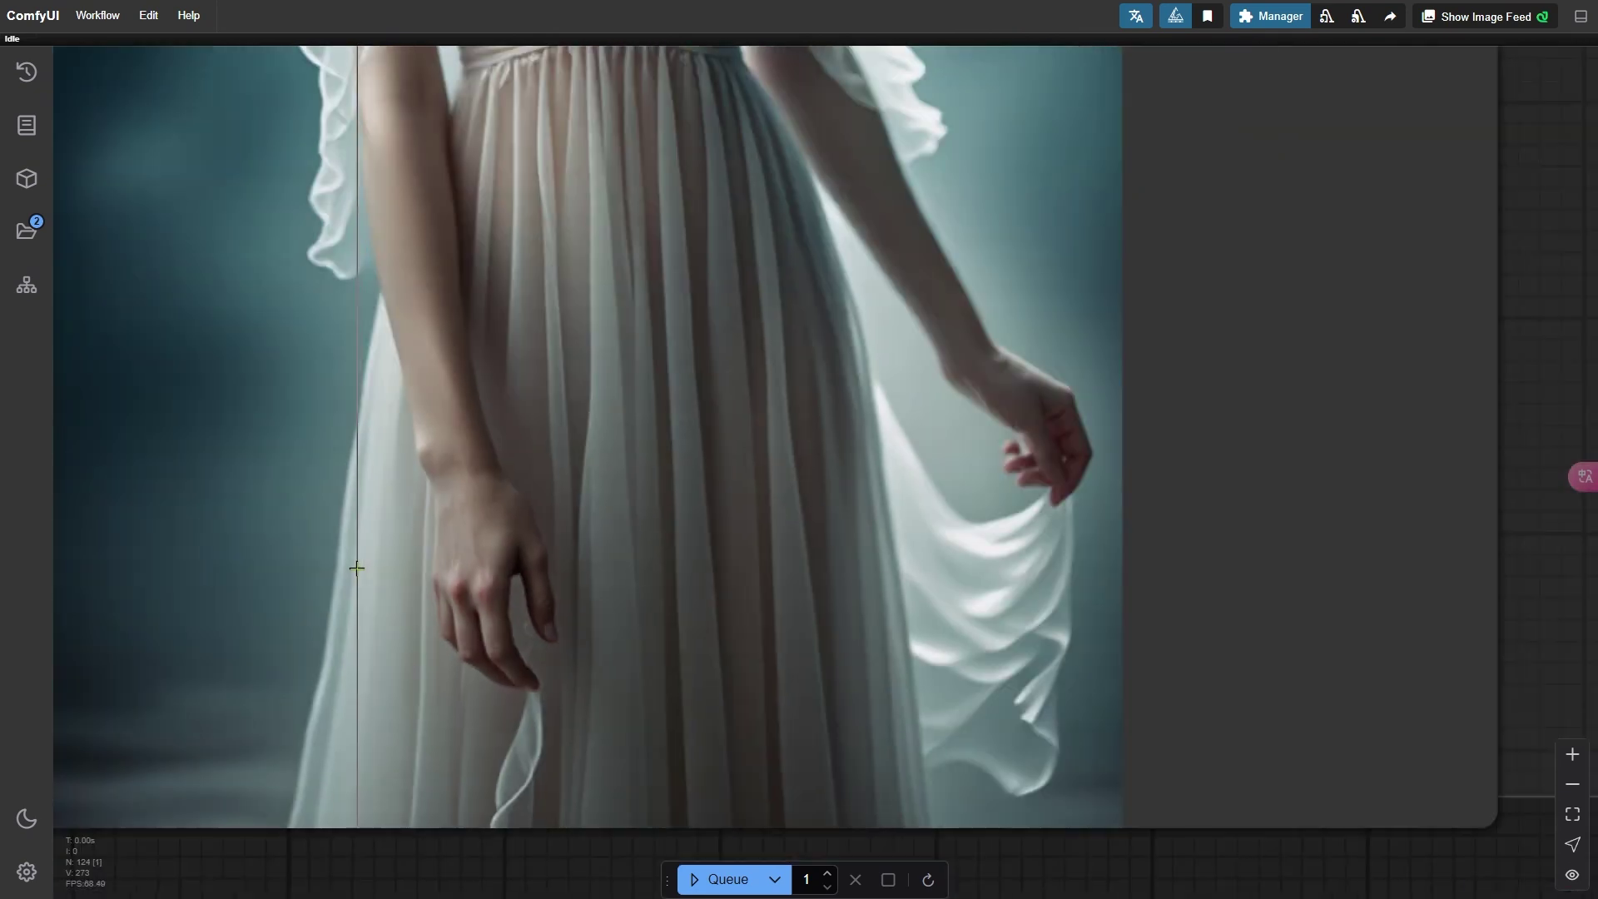
Step: Enable the 4R_Flux_Upscale group in the hand-fix group's Fast Groups Bypasser and go to it
key("space")
left_click_drag(132, 769, 1142, 717)
scroll(578, 716, "up", 4)
left_click(553, 563)
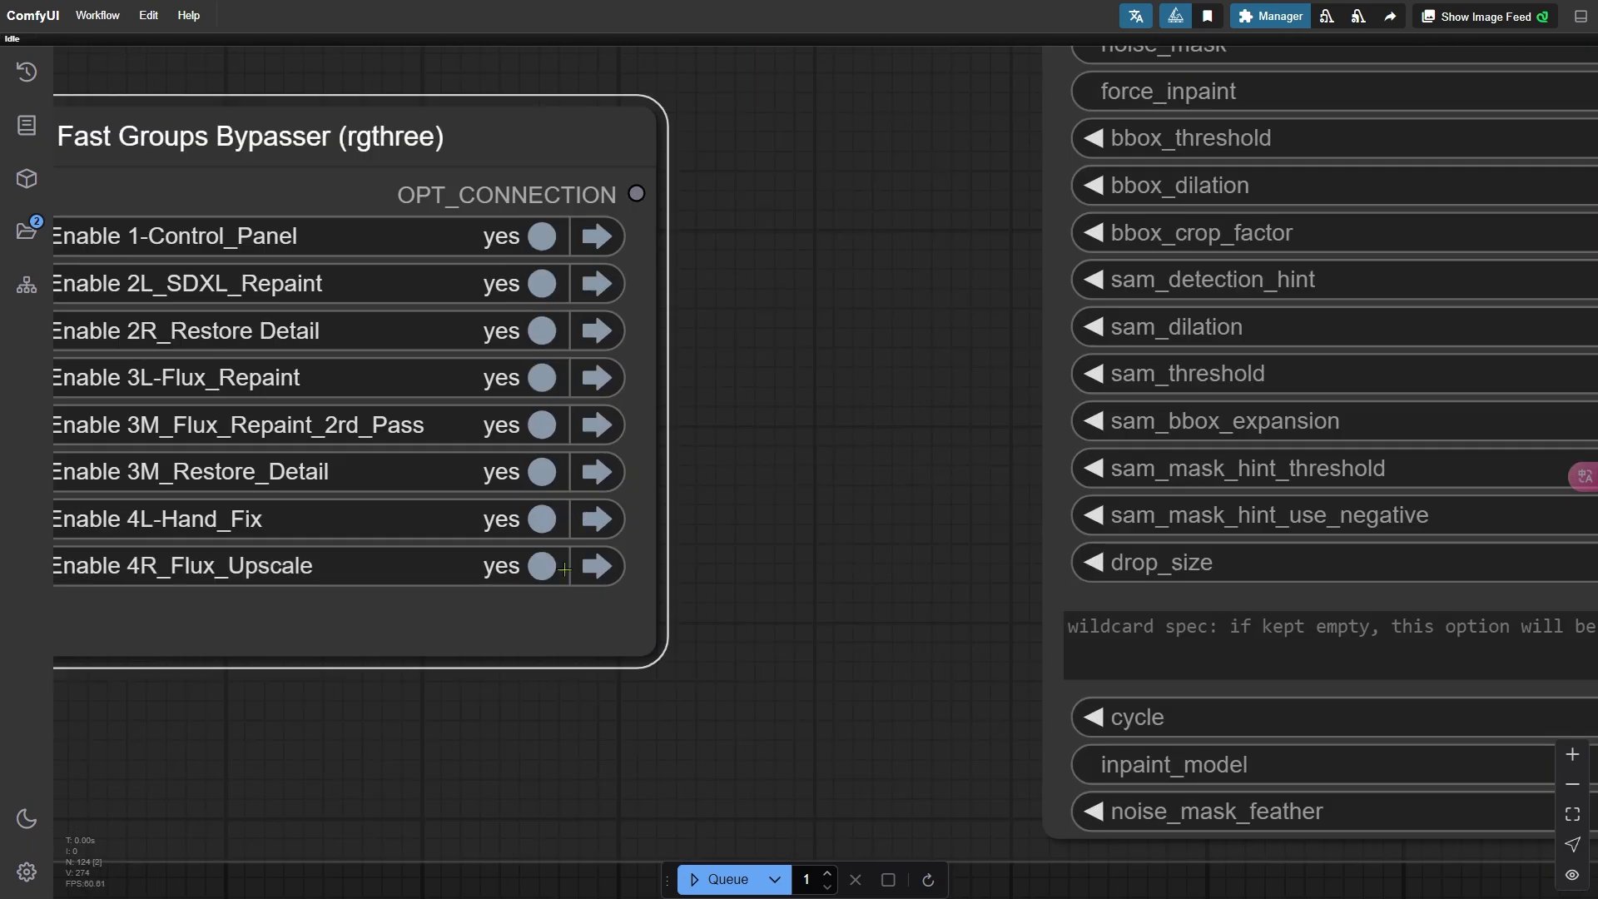
left_click(603, 568)
Step: Look over the Flux upscale group's Load Upscale Model, Upscale Image By, LoraLoaderModelOnly and KSampler nodes and their settings
scroll(379, 521, "up", 8)
left_click_drag(164, 499, 582, 664)
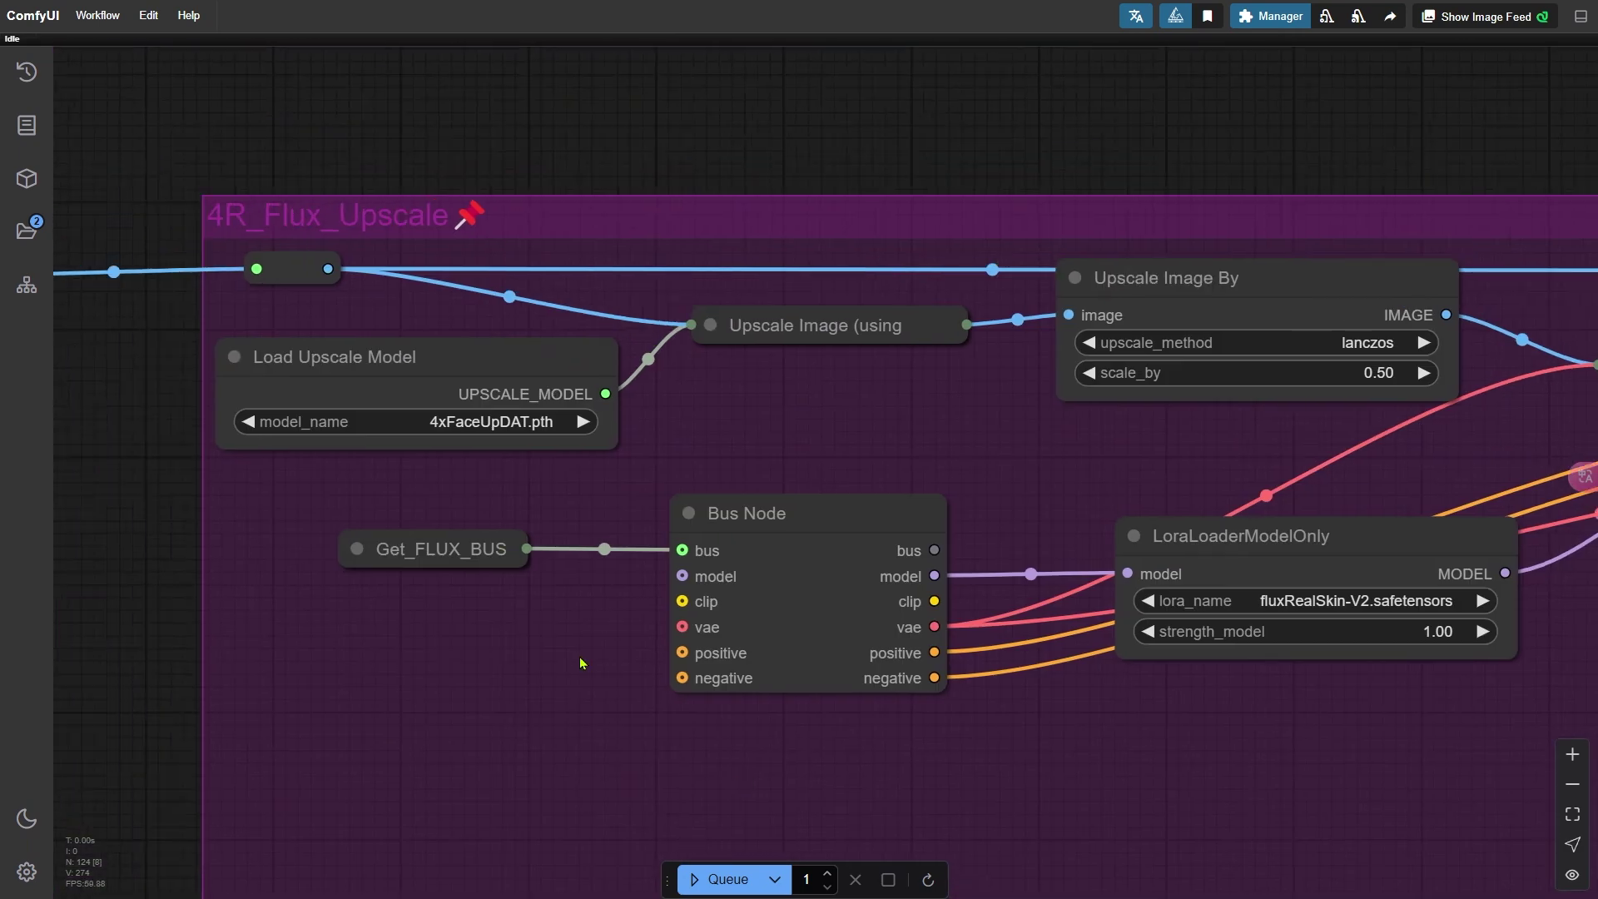
scroll(475, 499, "up", 4)
left_click_drag(484, 483, 527, 489)
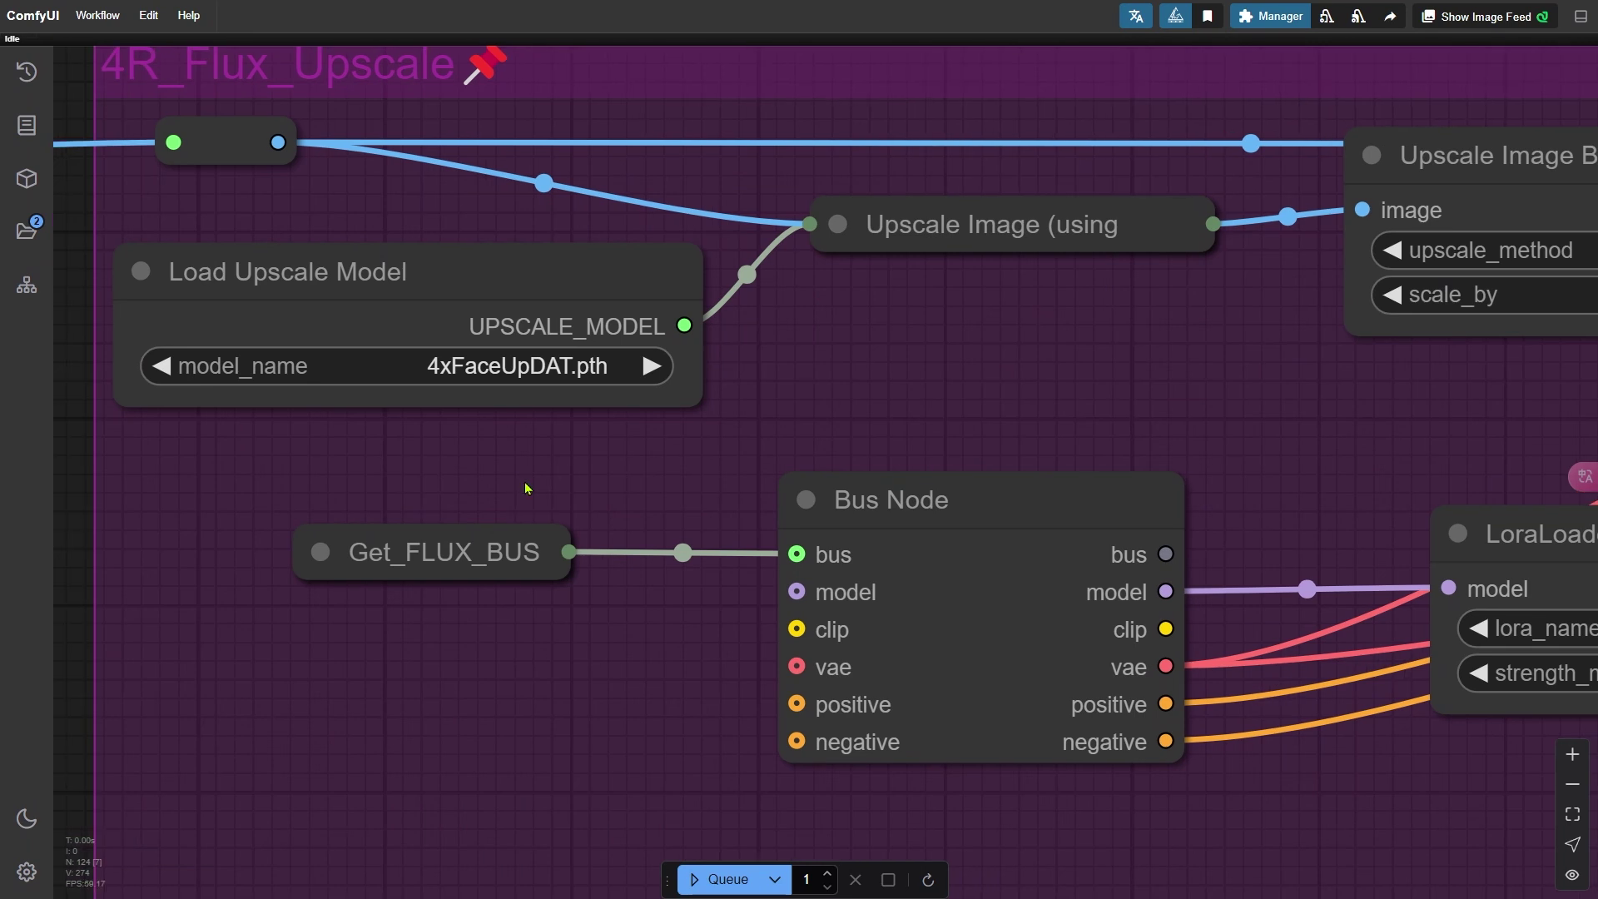
left_click_drag(1473, 421, 569, 583)
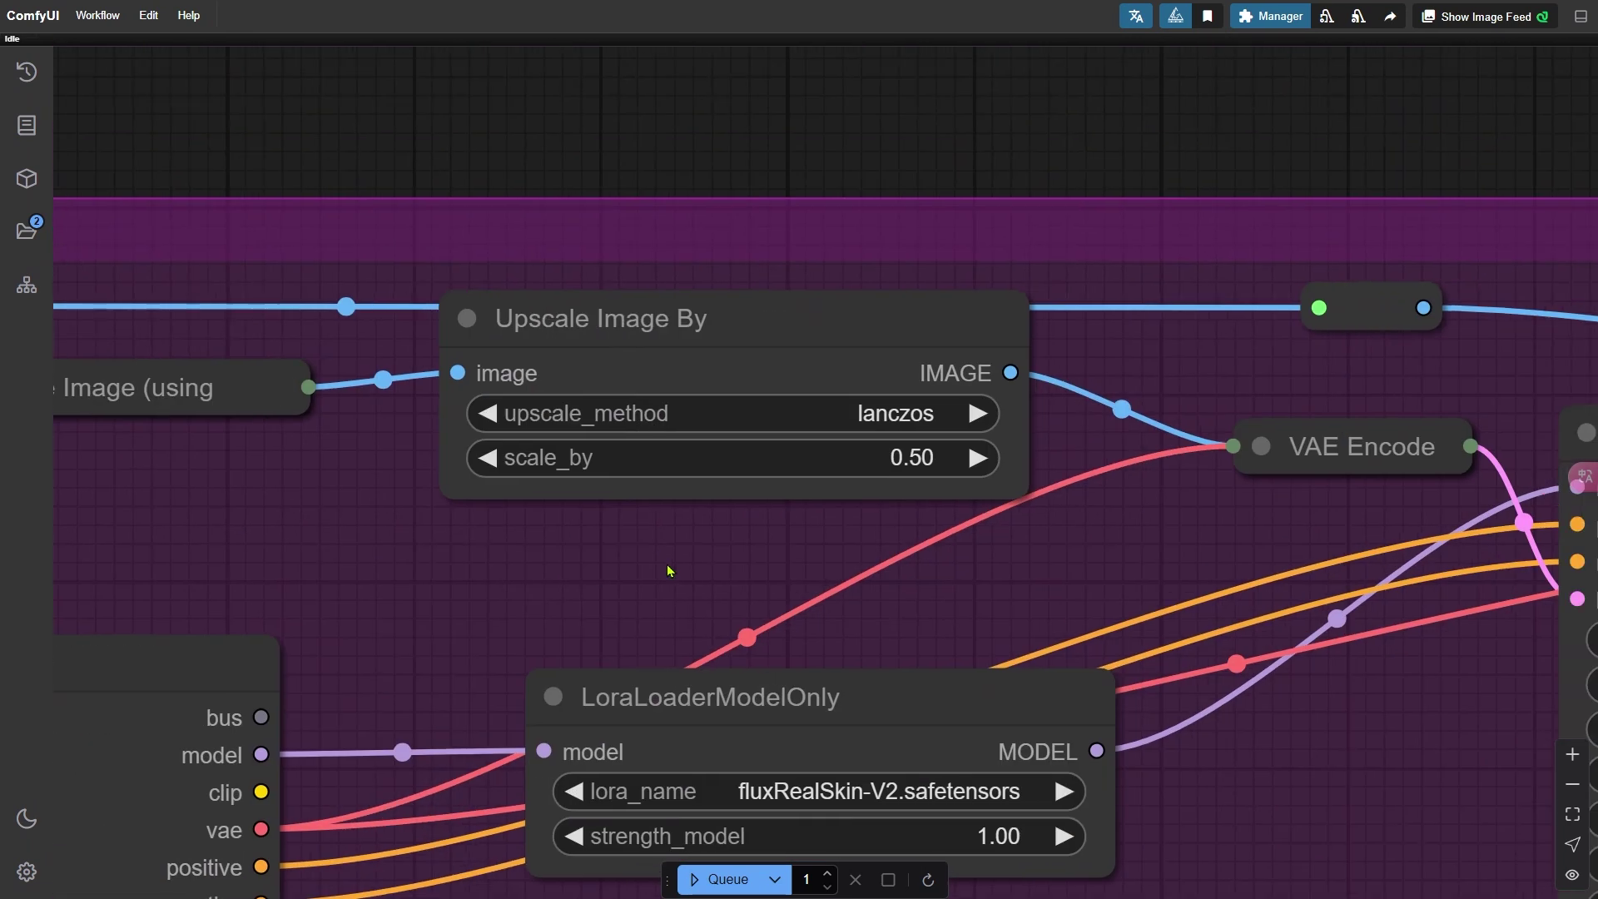
left_click_drag(939, 578, 879, 487)
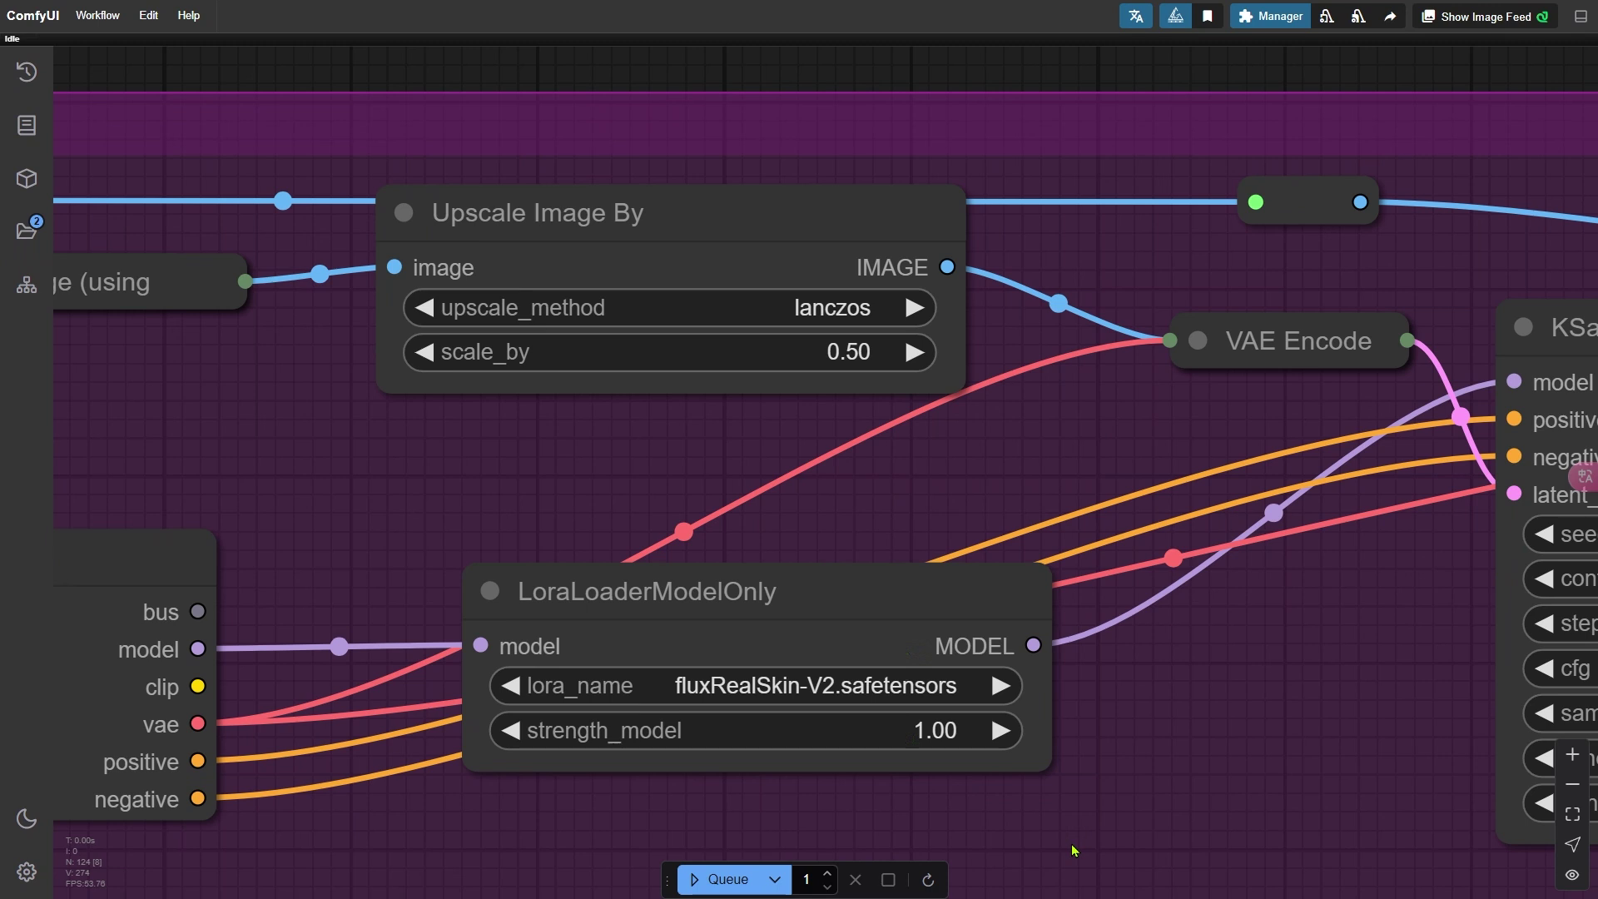
left_click_drag(1073, 845, 972, 482)
scroll(973, 487, "up", 1)
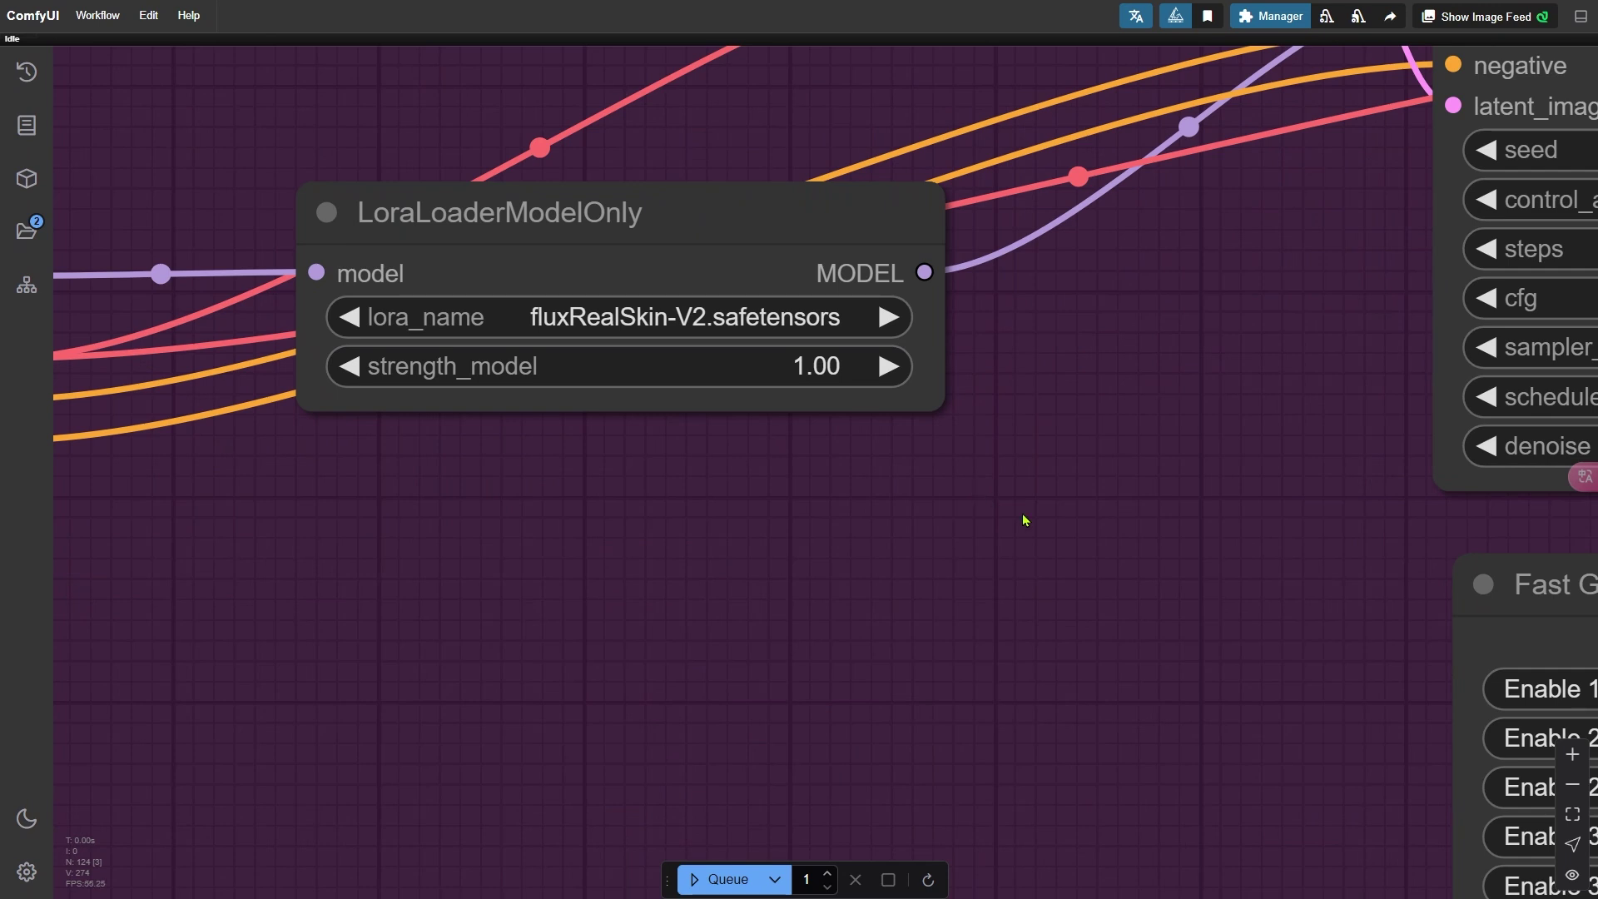
scroll(1071, 550, "down", 1)
left_click_drag(1166, 570, 321, 695)
scroll(890, 649, "up", 3)
scroll(873, 655, "up", 1)
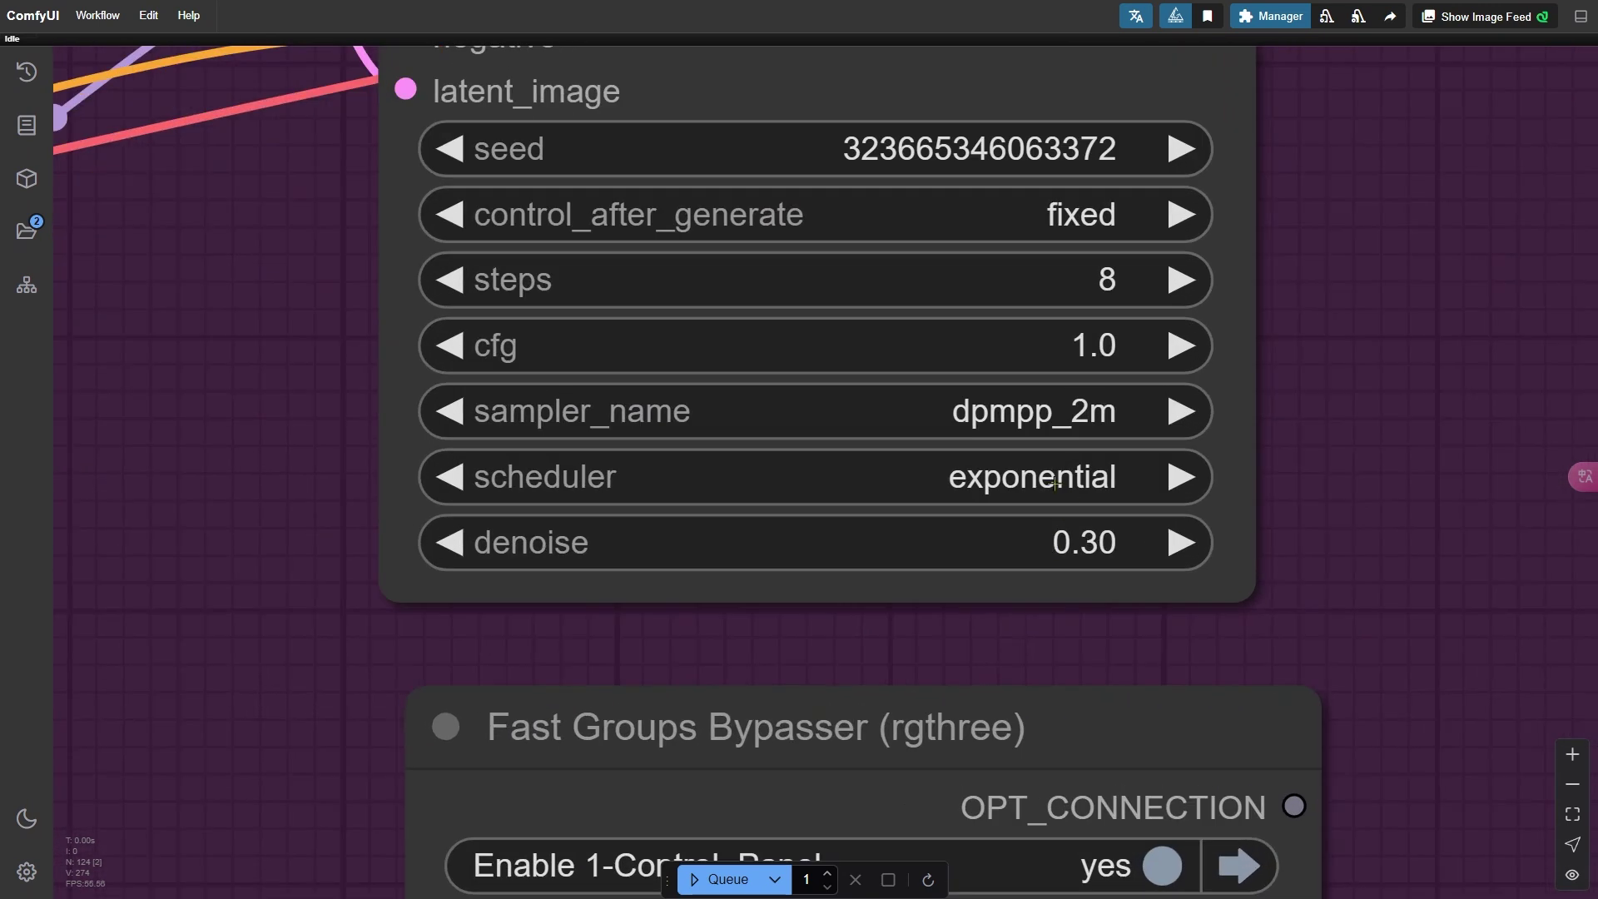
Step: Check the KSampler's scheduler setting in the Flux upscale group, keep exponential, and run the workflow
left_click(1053, 481)
left_click(1037, 514)
left_click_drag(1332, 641, 1173, 533)
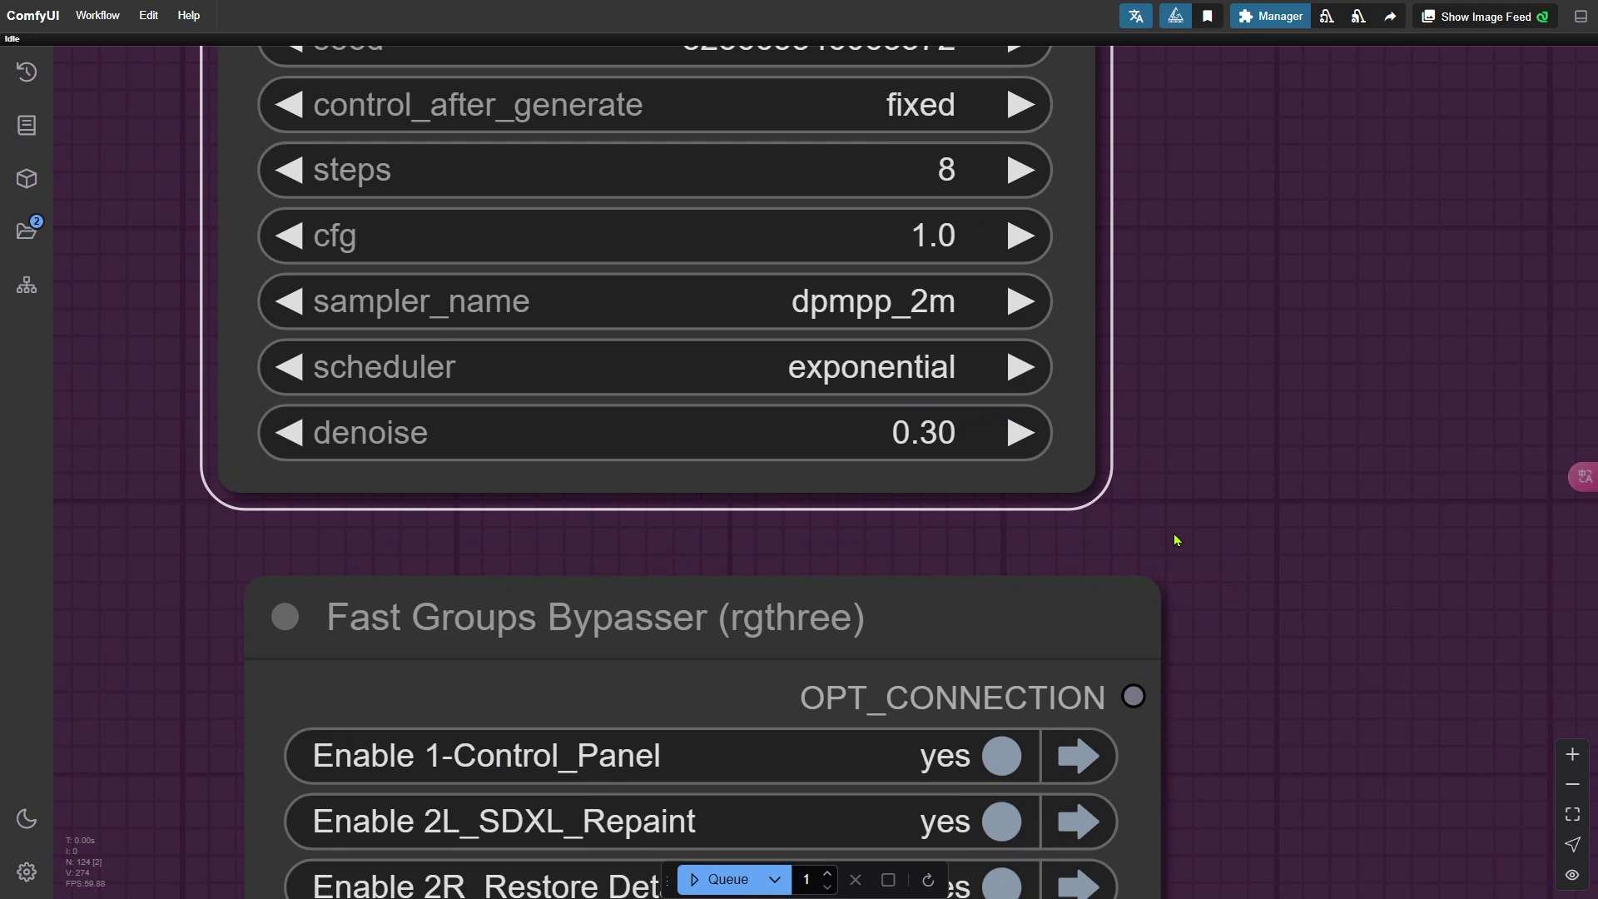
key("ctrl+Return")
Step: Follow the upscale run from the model-based image upscaling node through Upscale Image By to the KSampler
scroll(1097, 533, "down", 7)
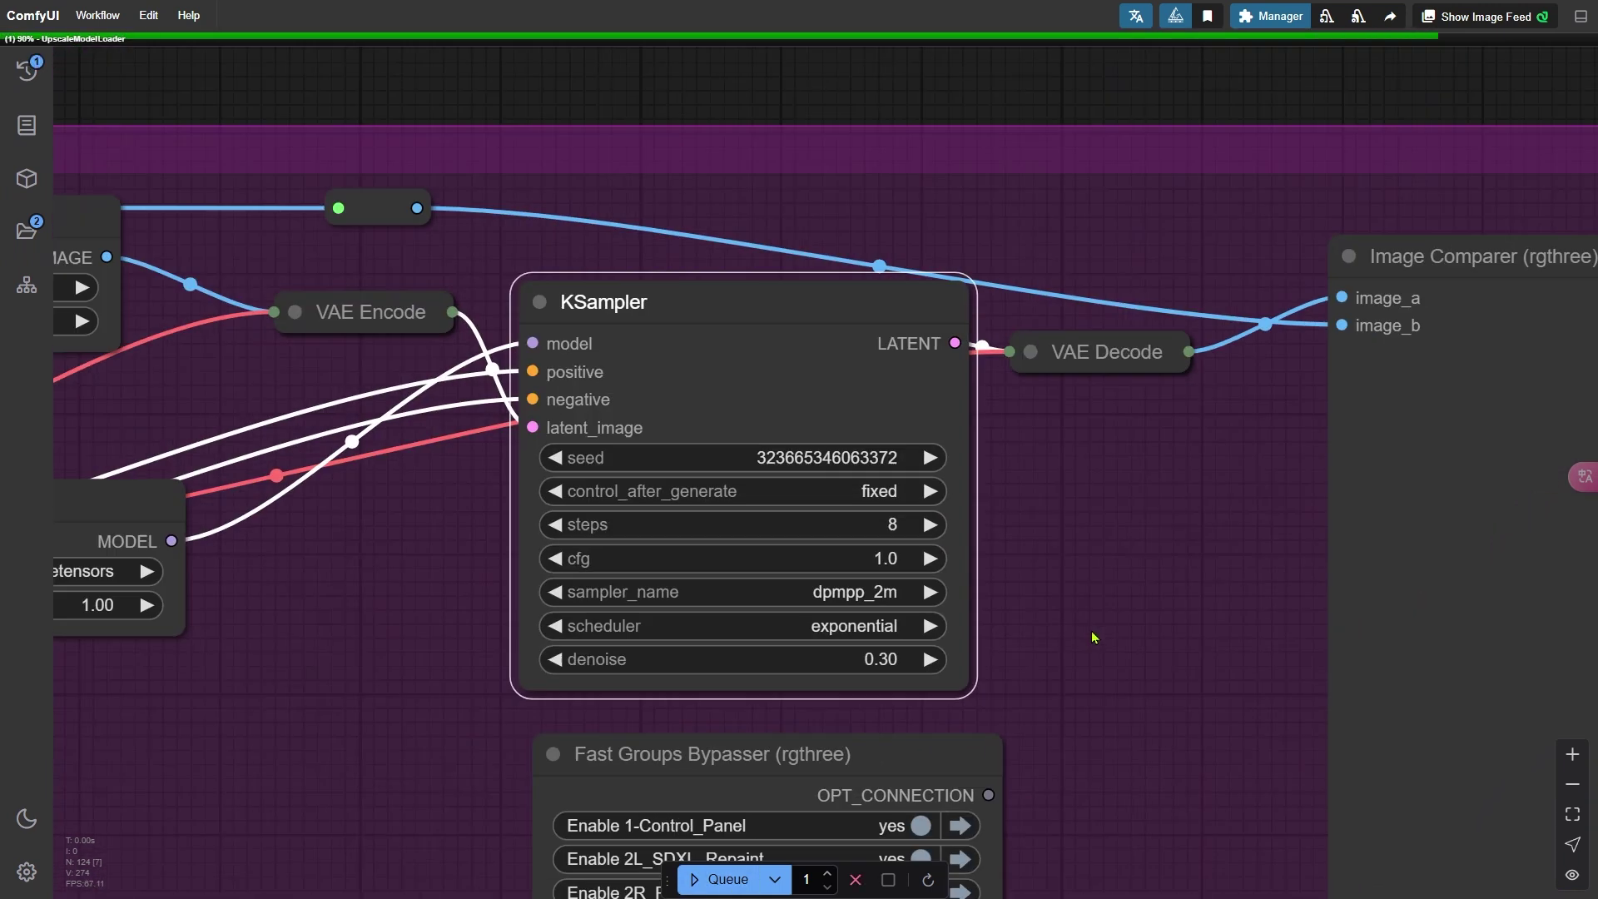
left_click_drag(293, 668, 1215, 723)
scroll(581, 457, "up", 3)
left_click_drag(582, 458, 741, 468)
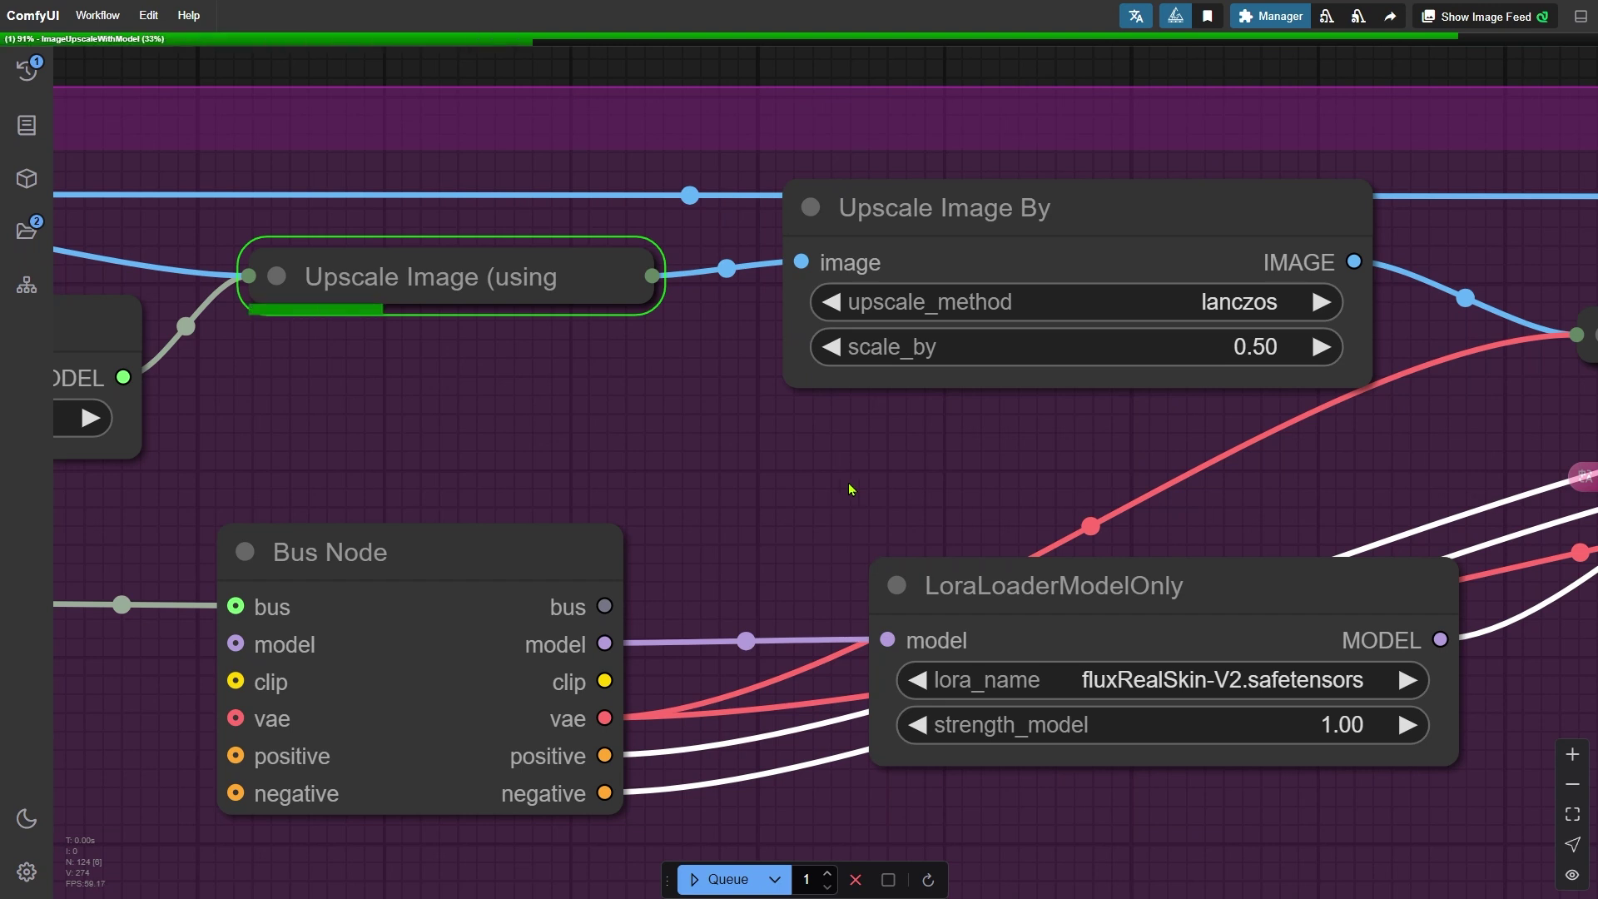
left_click_drag(1026, 466, 535, 459)
left_click_drag(1232, 694, 371, 589)
scroll(483, 566, "up", 2)
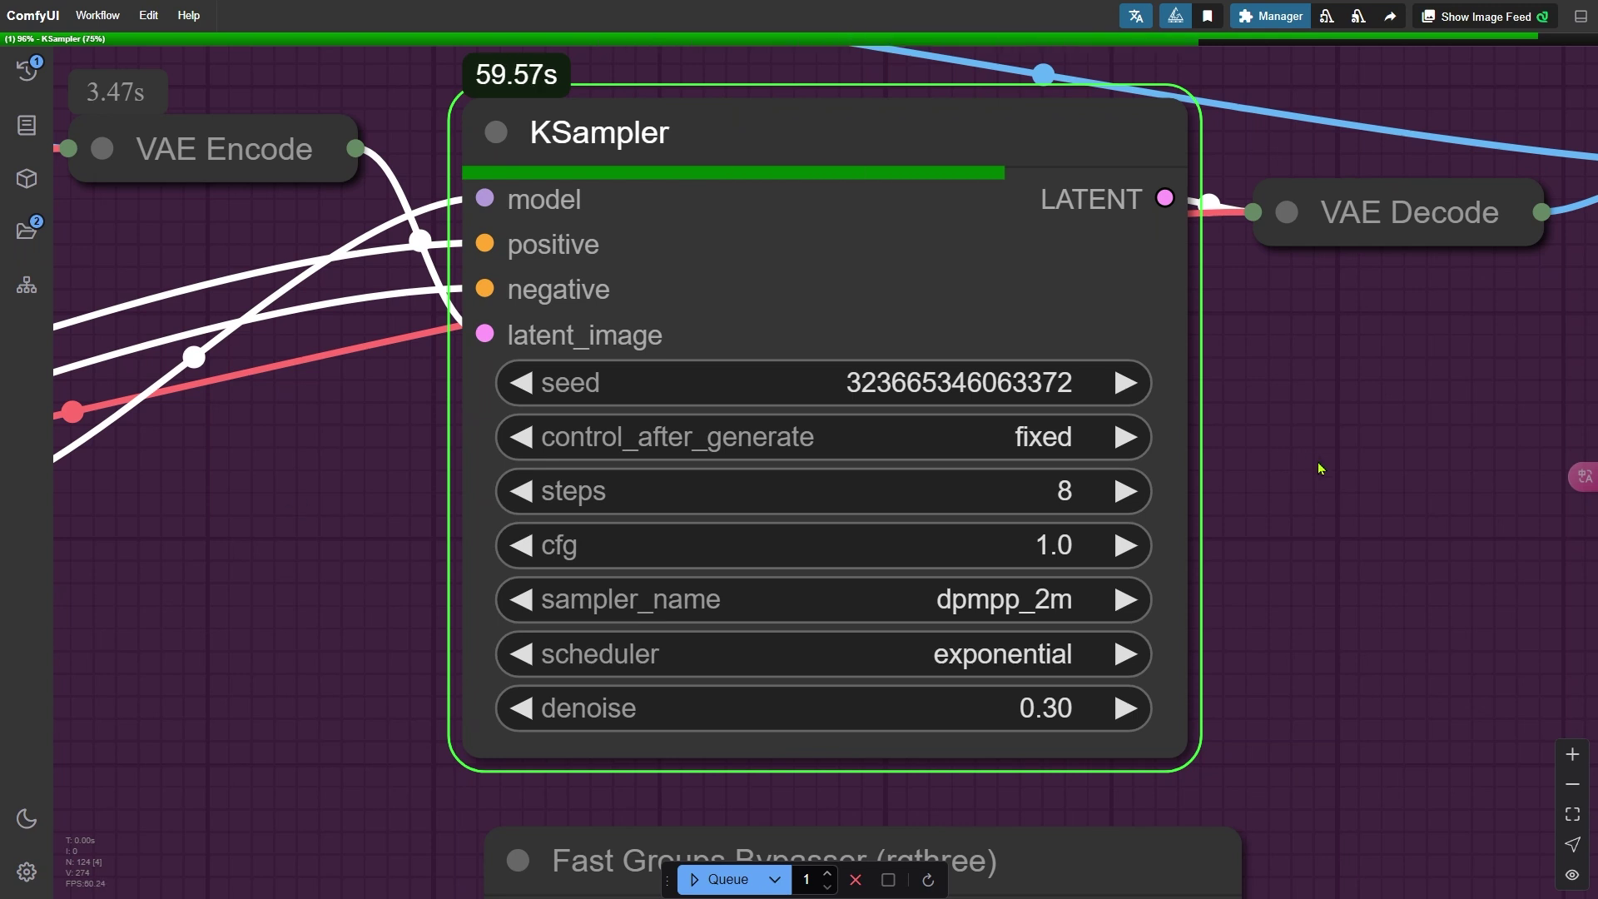
Step: Go to the Flux upscale group's Image Comparer and examine the face and hair of the upscaled result
scroll(1407, 442, "down", 3)
left_click_drag(1413, 448, 859, 364)
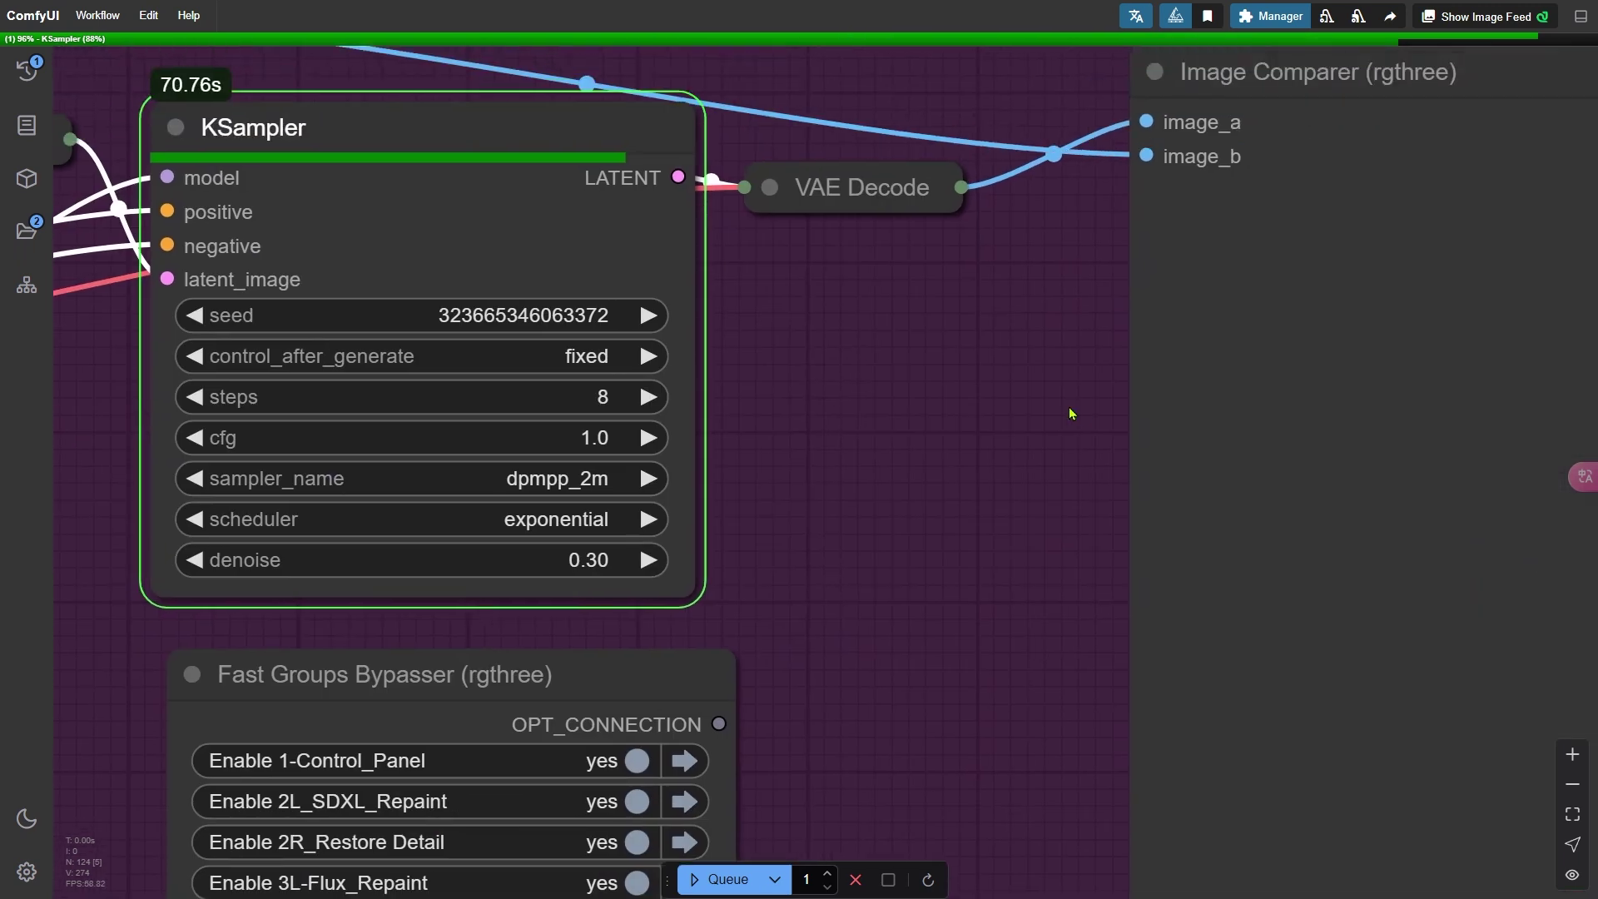
left_click_drag(1052, 418, 439, 423)
scroll(439, 423, "down", 2)
left_click_drag(336, 421, 263, 480)
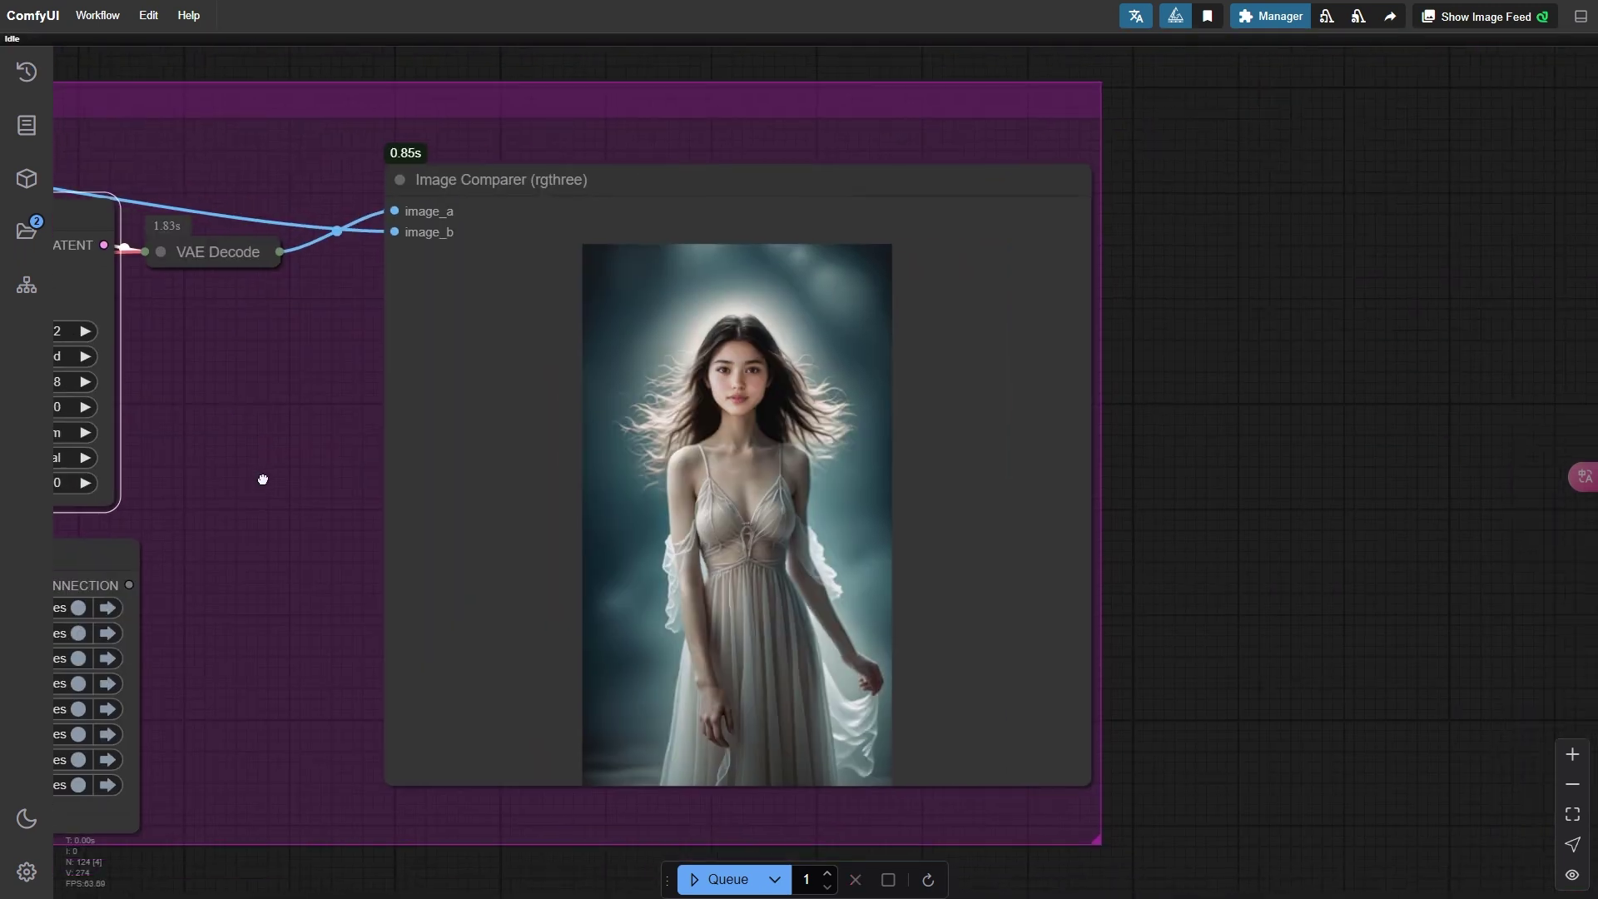
scroll(736, 383, "up", 15)
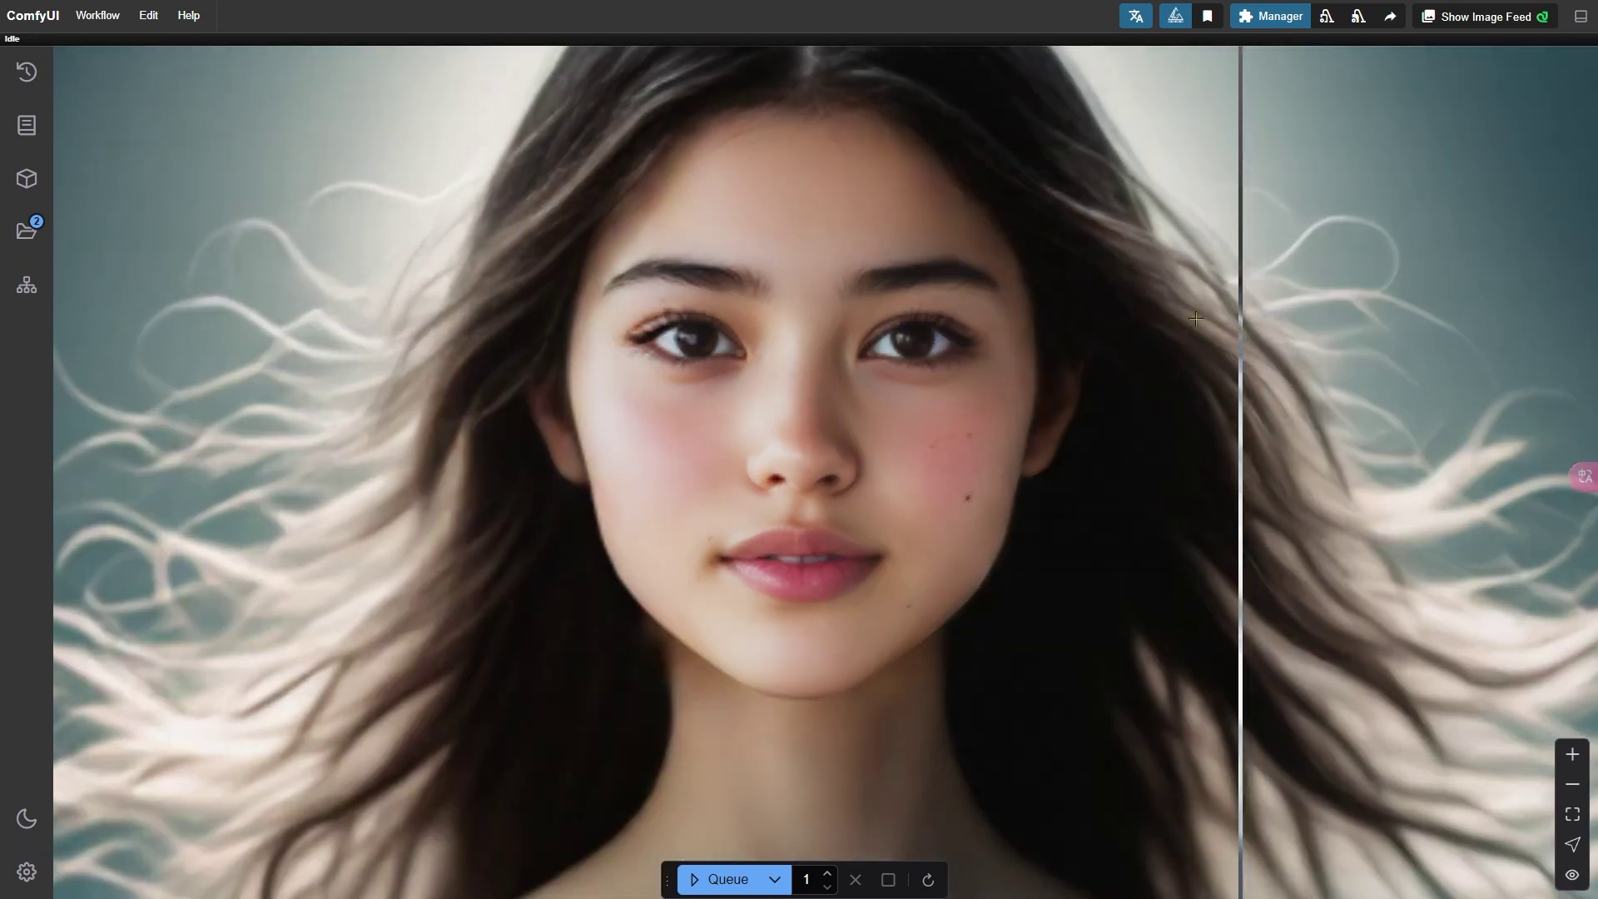
scroll(642, 660, "down", 8)
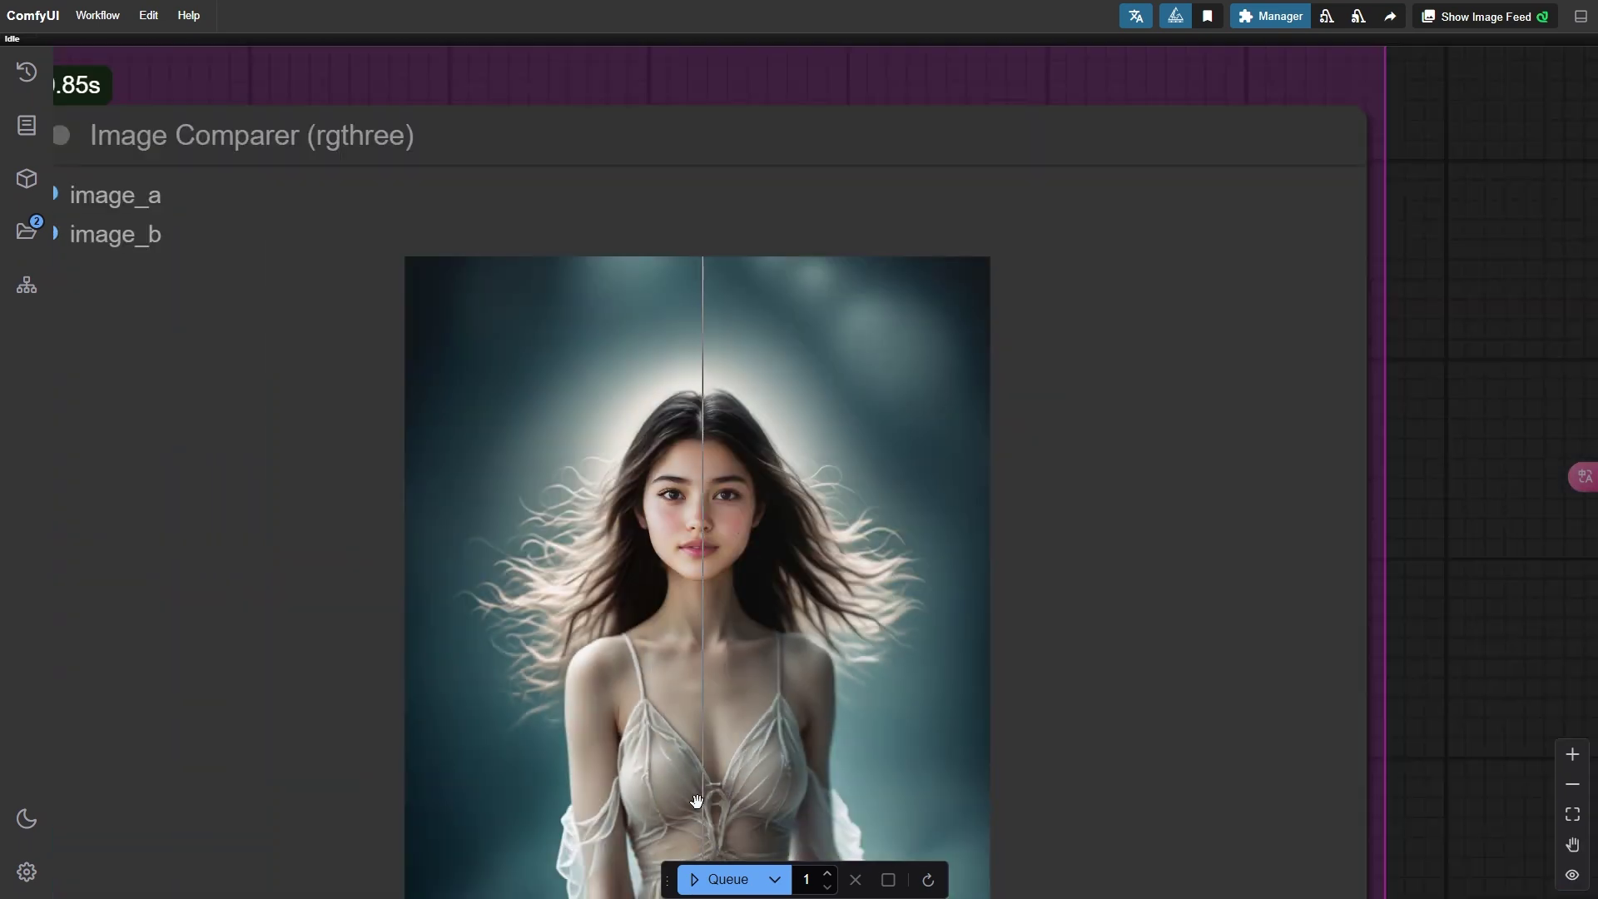
Step: Examine the dress and hand of the upscaled result in the Flux upscale group's Image Comparer
left_click_drag(697, 801, 649, 458)
scroll(654, 524, "up", 15)
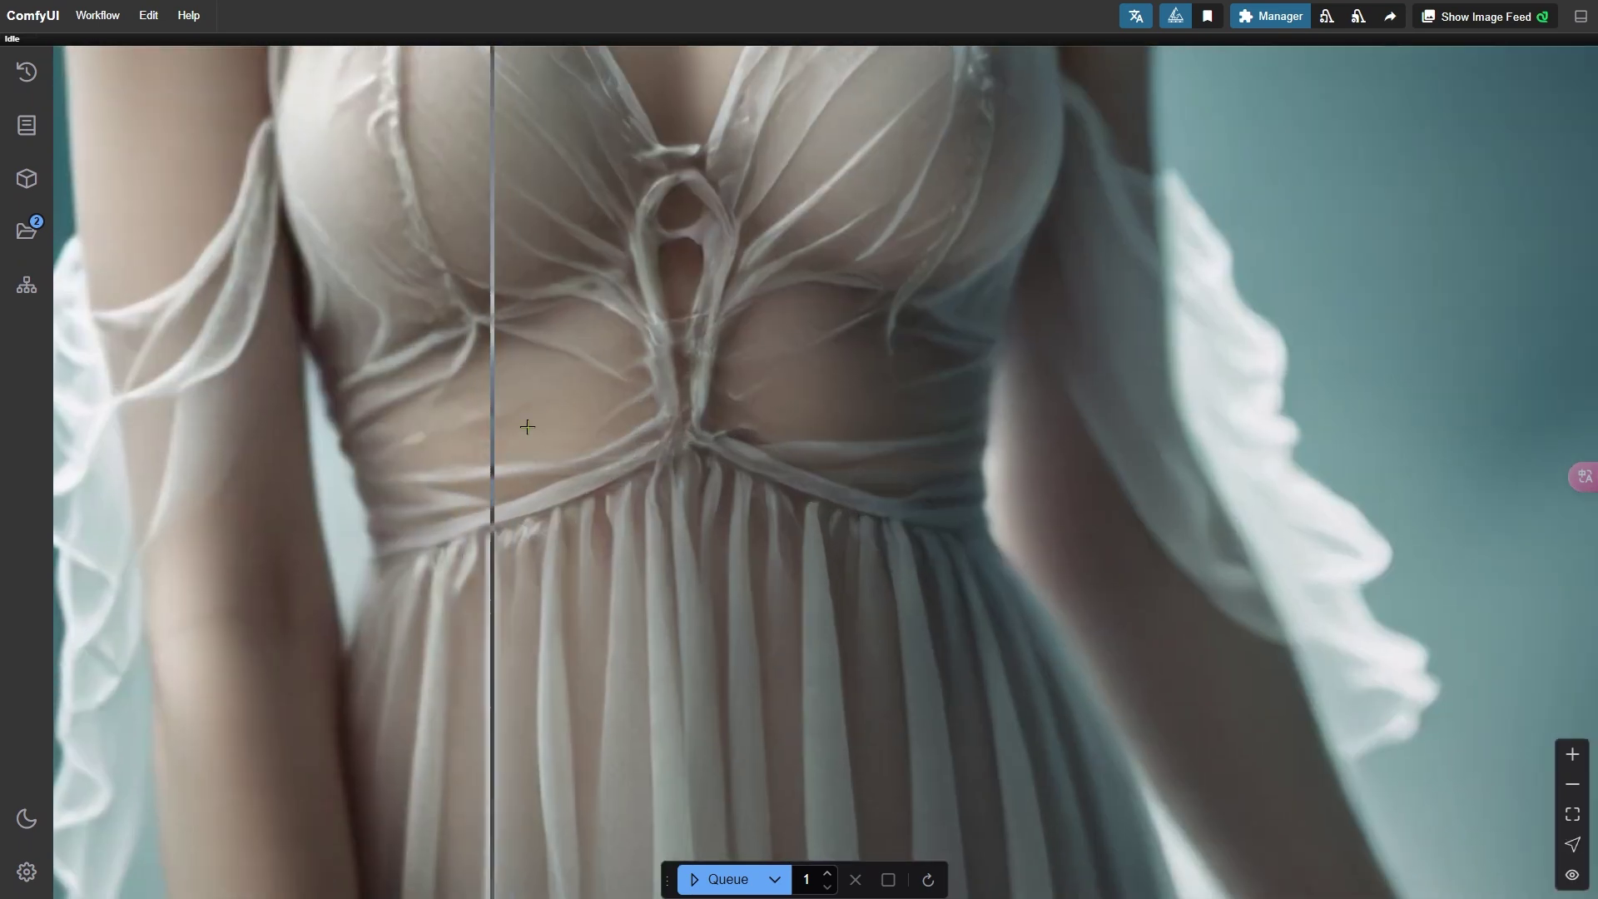
scroll(790, 412, "down", 9)
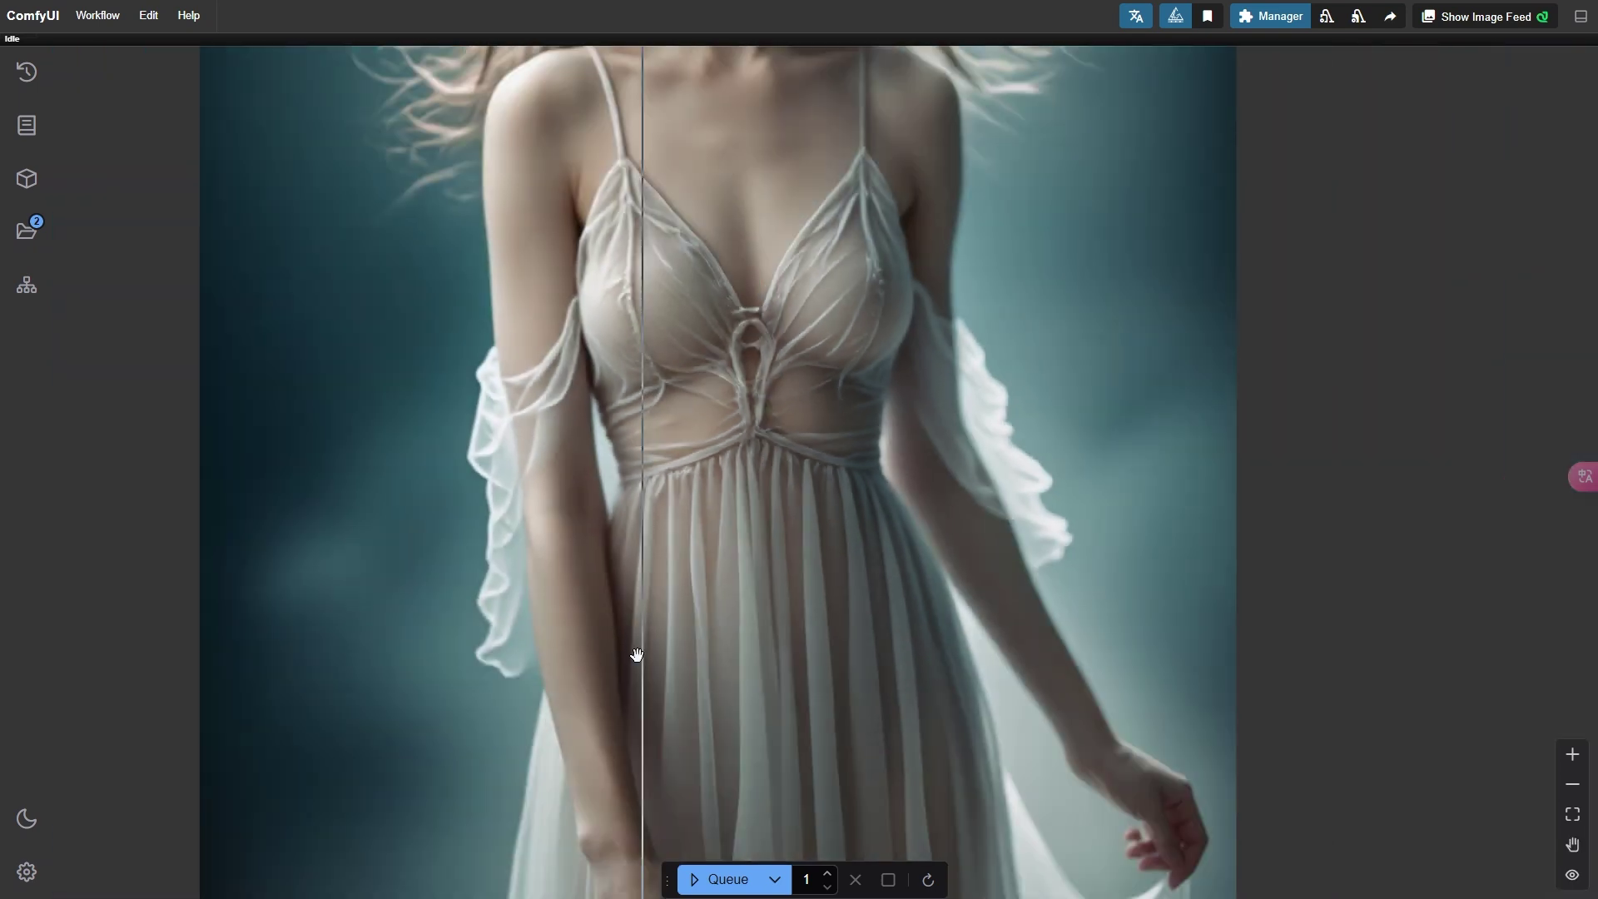
left_click_drag(635, 657, 650, 267)
scroll(630, 639, "up", 8)
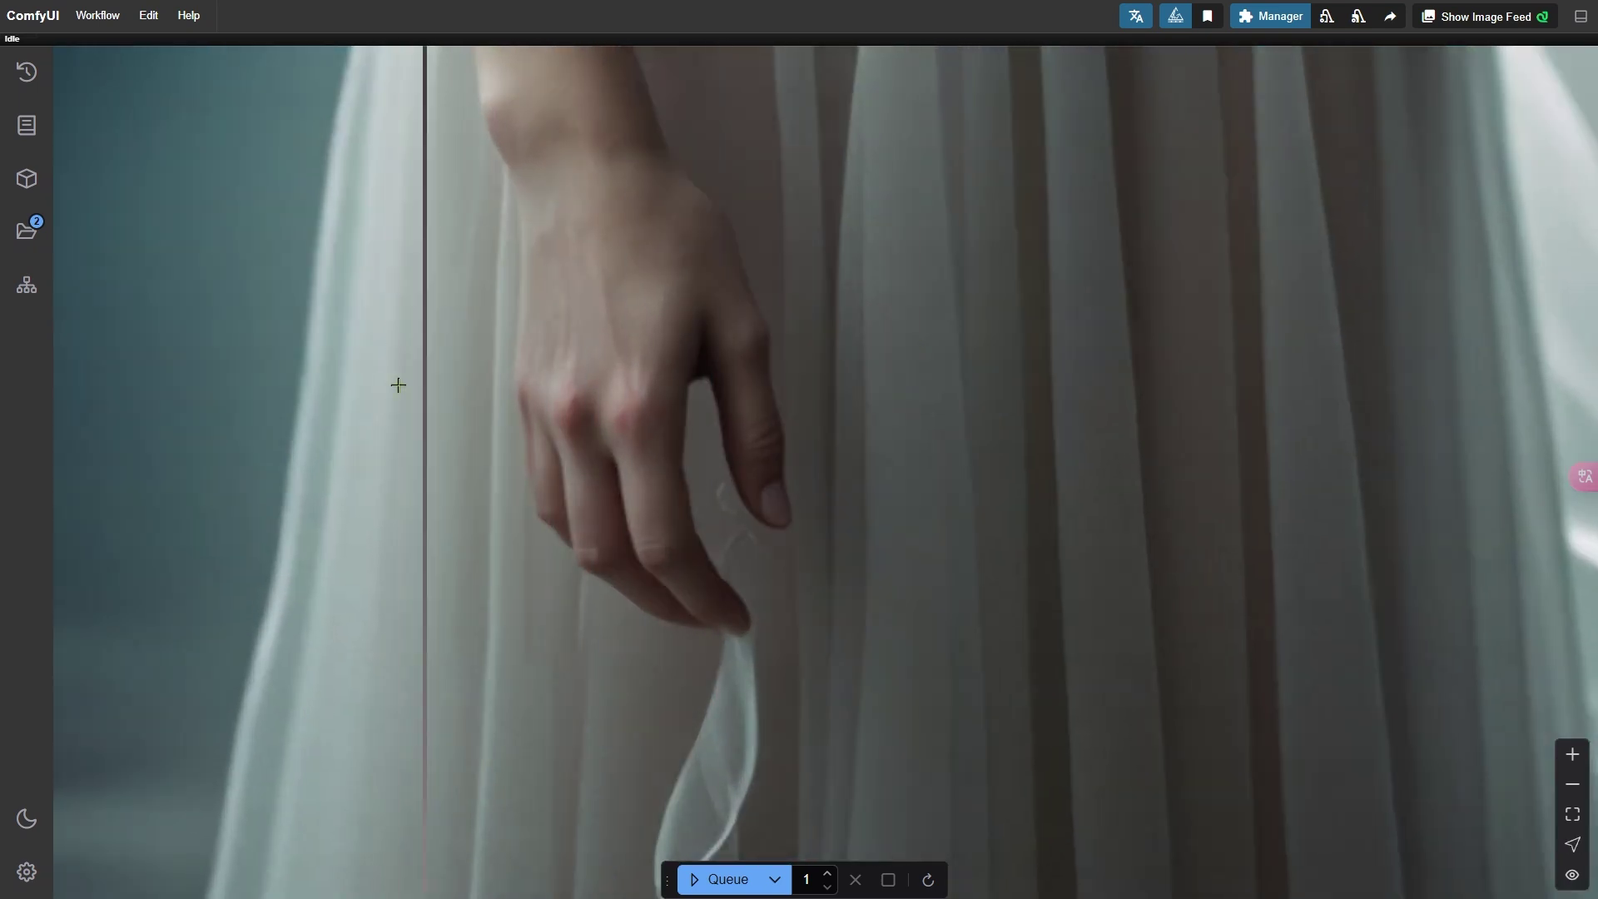
scroll(333, 416, "down", 10)
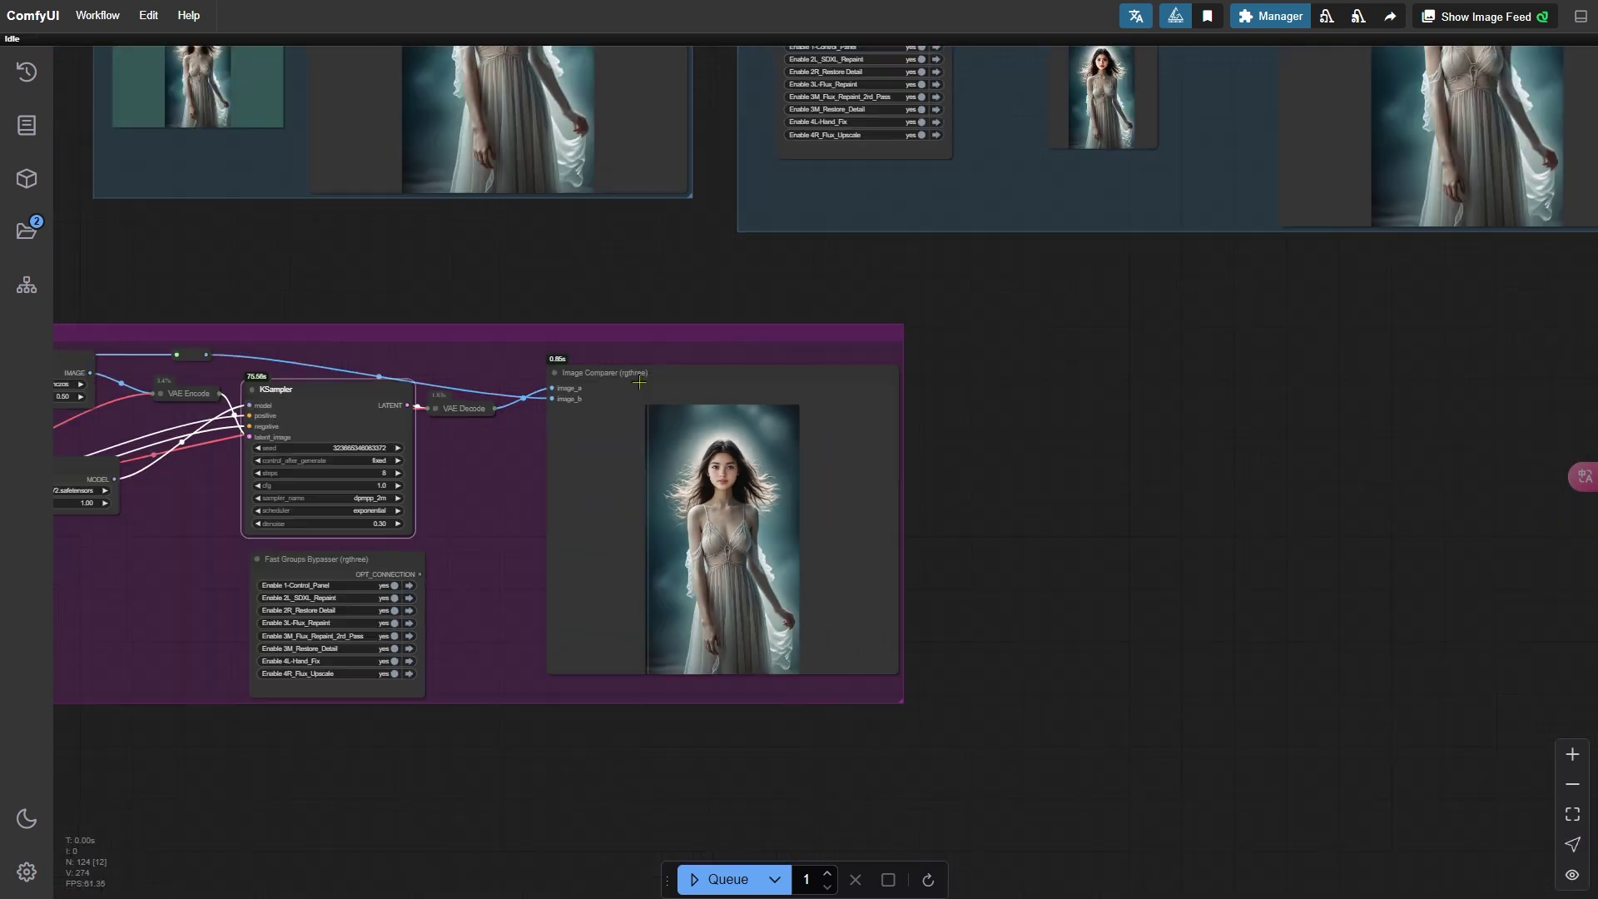
Step: Capture the cut-out source face from the control group's Preview Image node and pin it on screen as a floating reference
left_click_drag(640, 382, 824, 859)
left_click_drag(564, 203, 1281, 317)
left_click_drag(679, 510, 1257, 606)
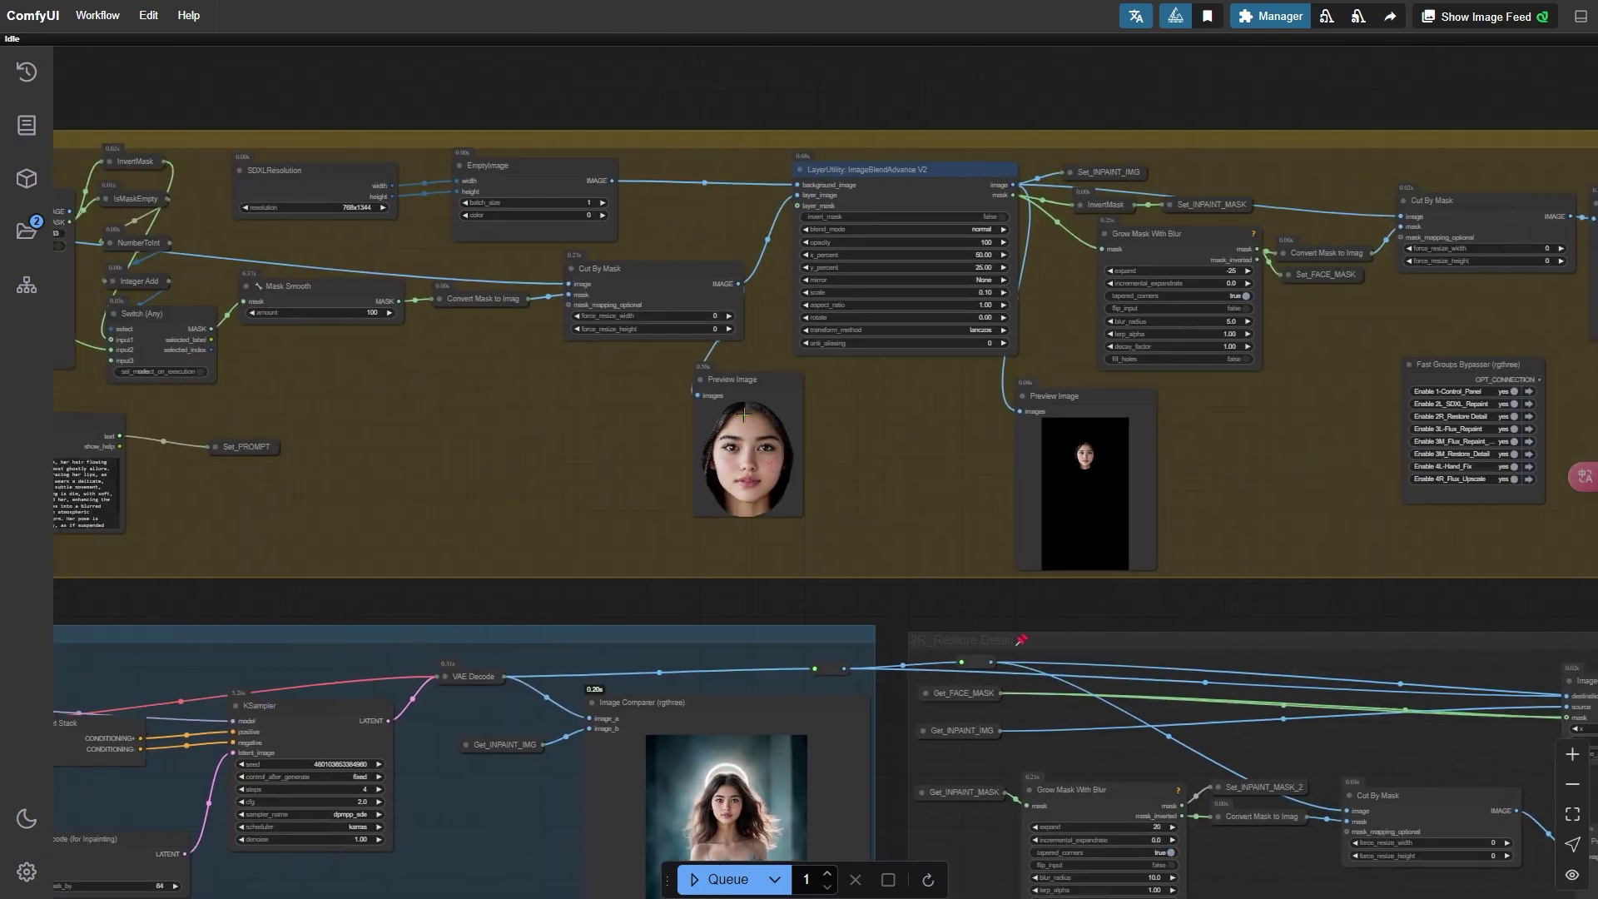
scroll(792, 483, "up", 14)
scroll(870, 419, "up", 3)
left_click_drag(883, 399, 966, 421)
scroll(966, 422, "down", 2)
key("F1")
left_click_drag(432, 183, 893, 721)
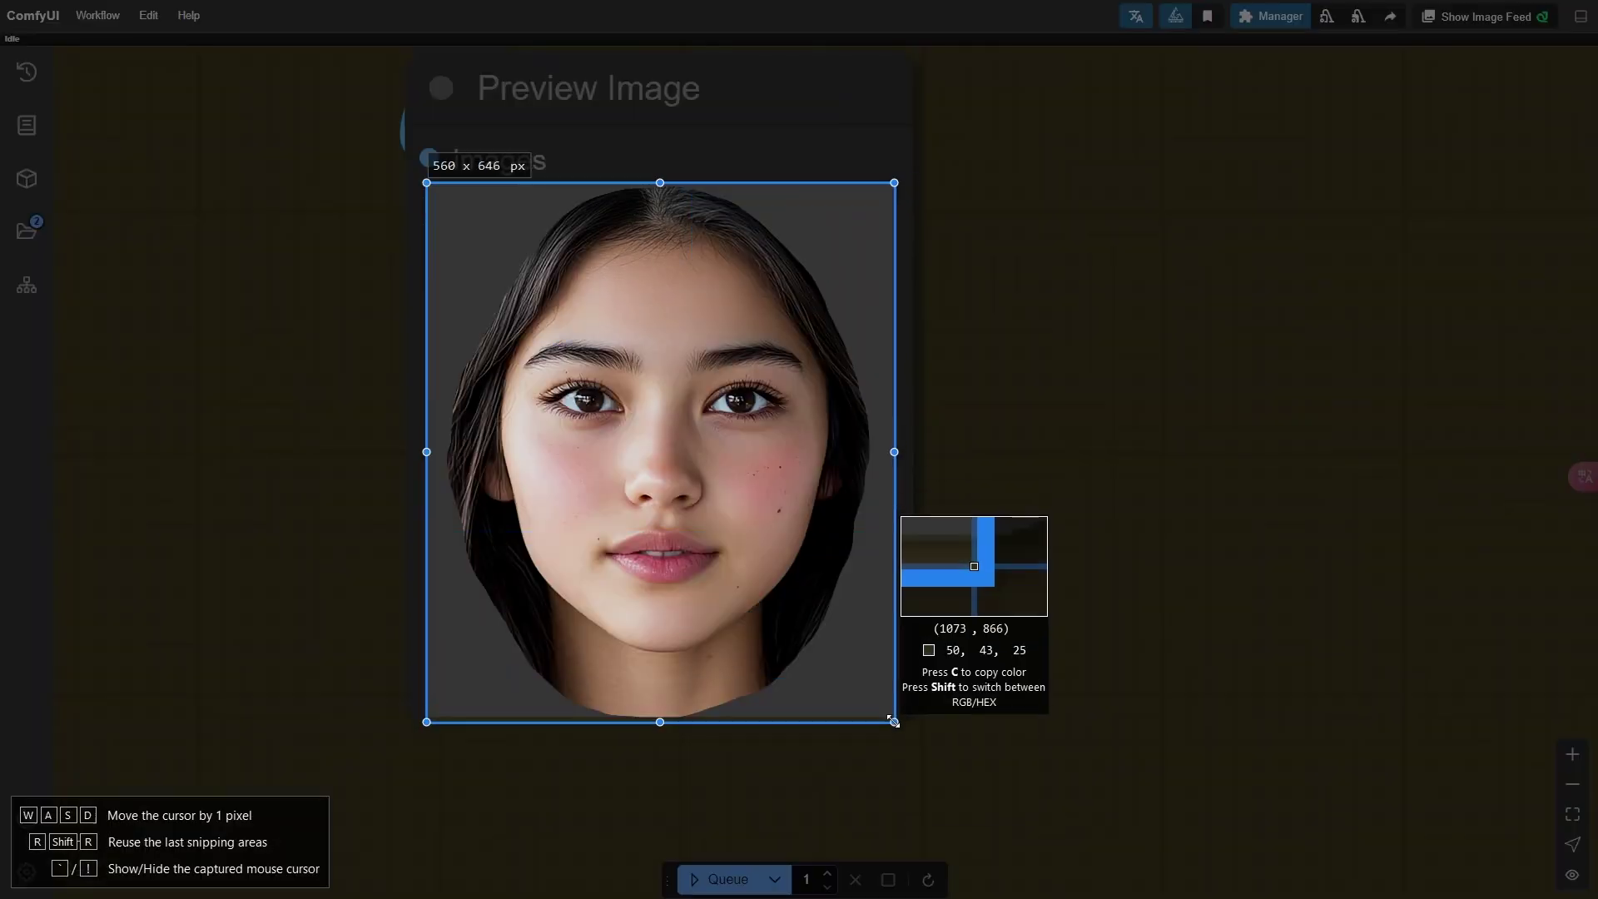
key("ctrl+t")
left_click_drag(707, 375, 1382, 479)
Step: Return to the Flux upscale group's Image Comparer and compare the upscaled face with the pinned source face, placed close beside it
scroll(417, 347, "down", 12)
left_click_drag(442, 832, 346, 222)
left_click_drag(553, 832, 106, 525)
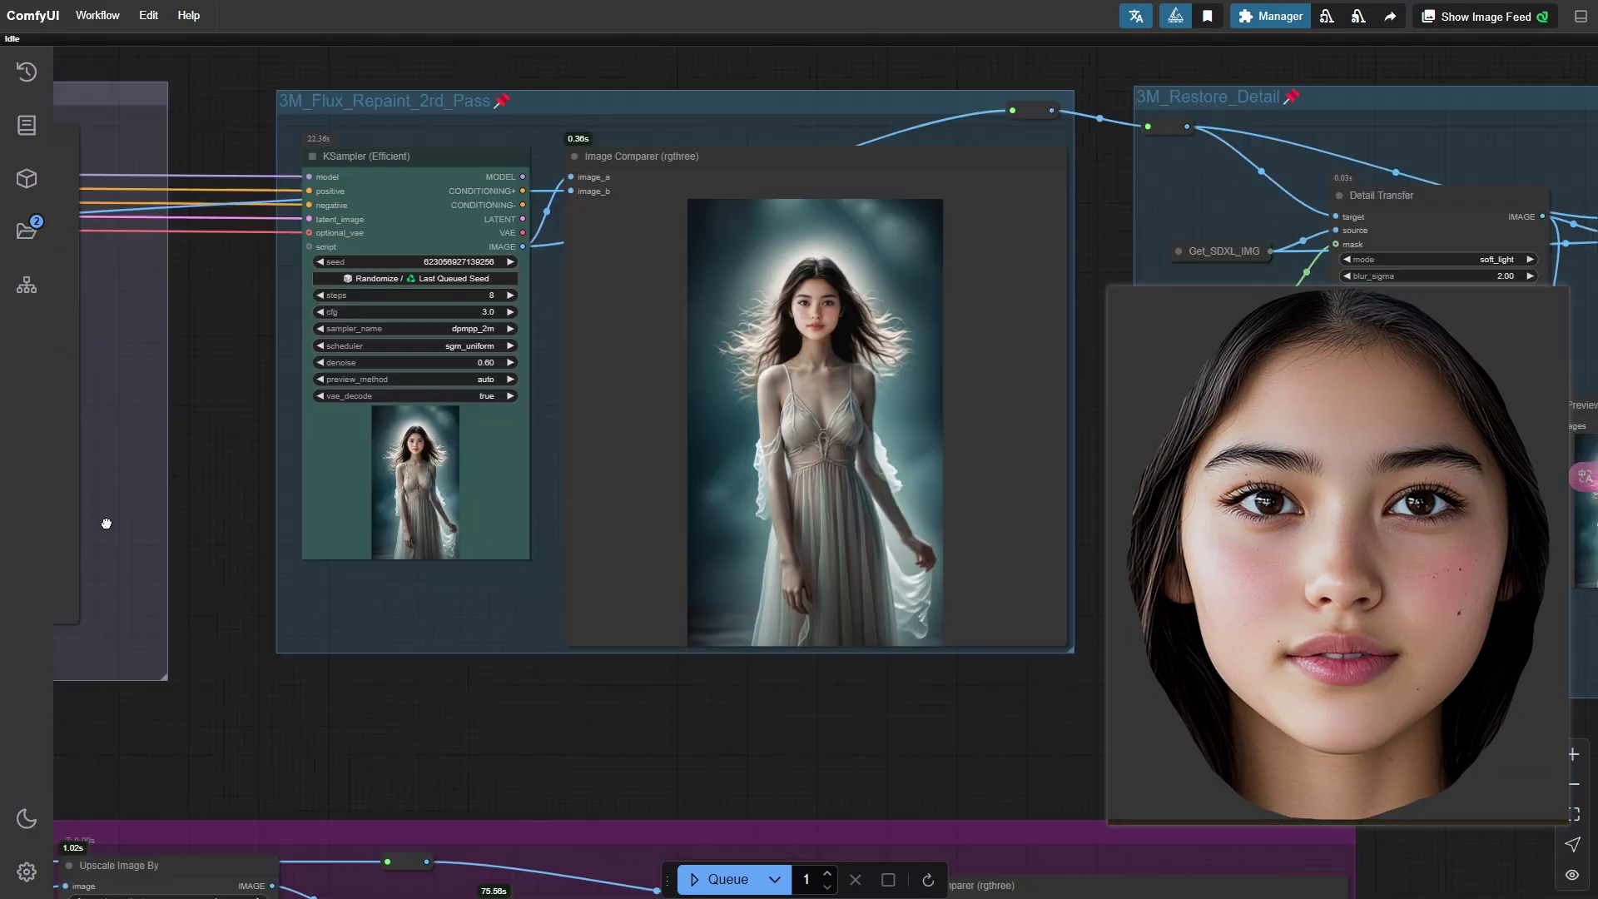
left_click_drag(1248, 749, 626, 443)
scroll(200, 442, "up", 16)
scroll(380, 250, "up", 4)
left_click_drag(380, 249, 185, 378)
scroll(414, 328, "up", 3)
left_click_drag(415, 328, 197, 284)
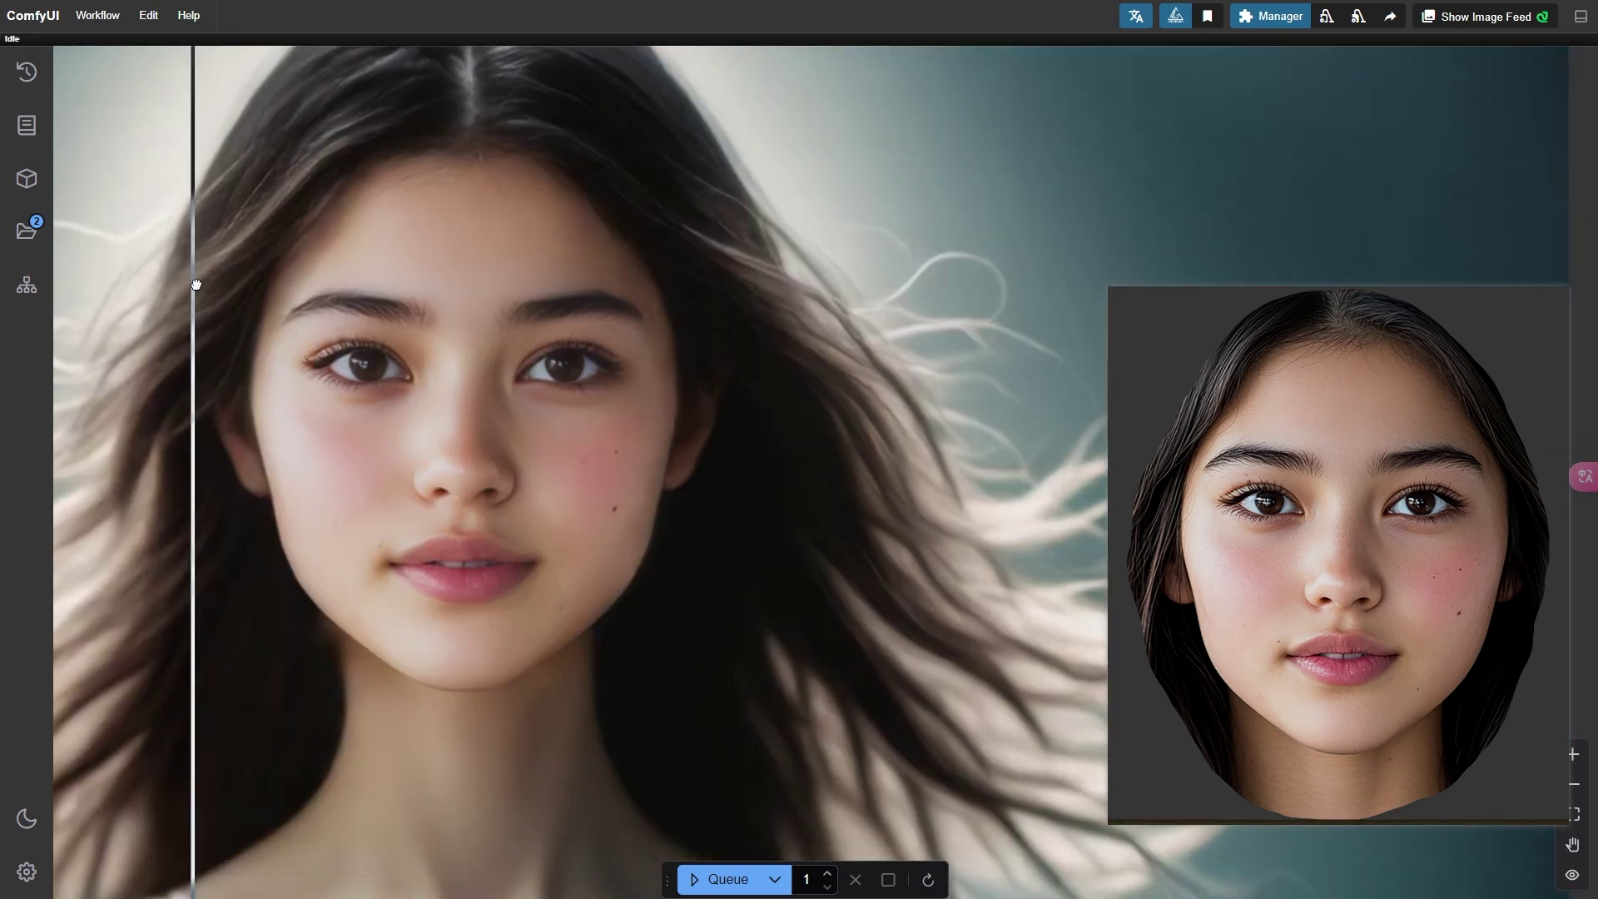
scroll(1047, 400, "up", 2)
left_click_drag(1357, 474, 1014, 335)
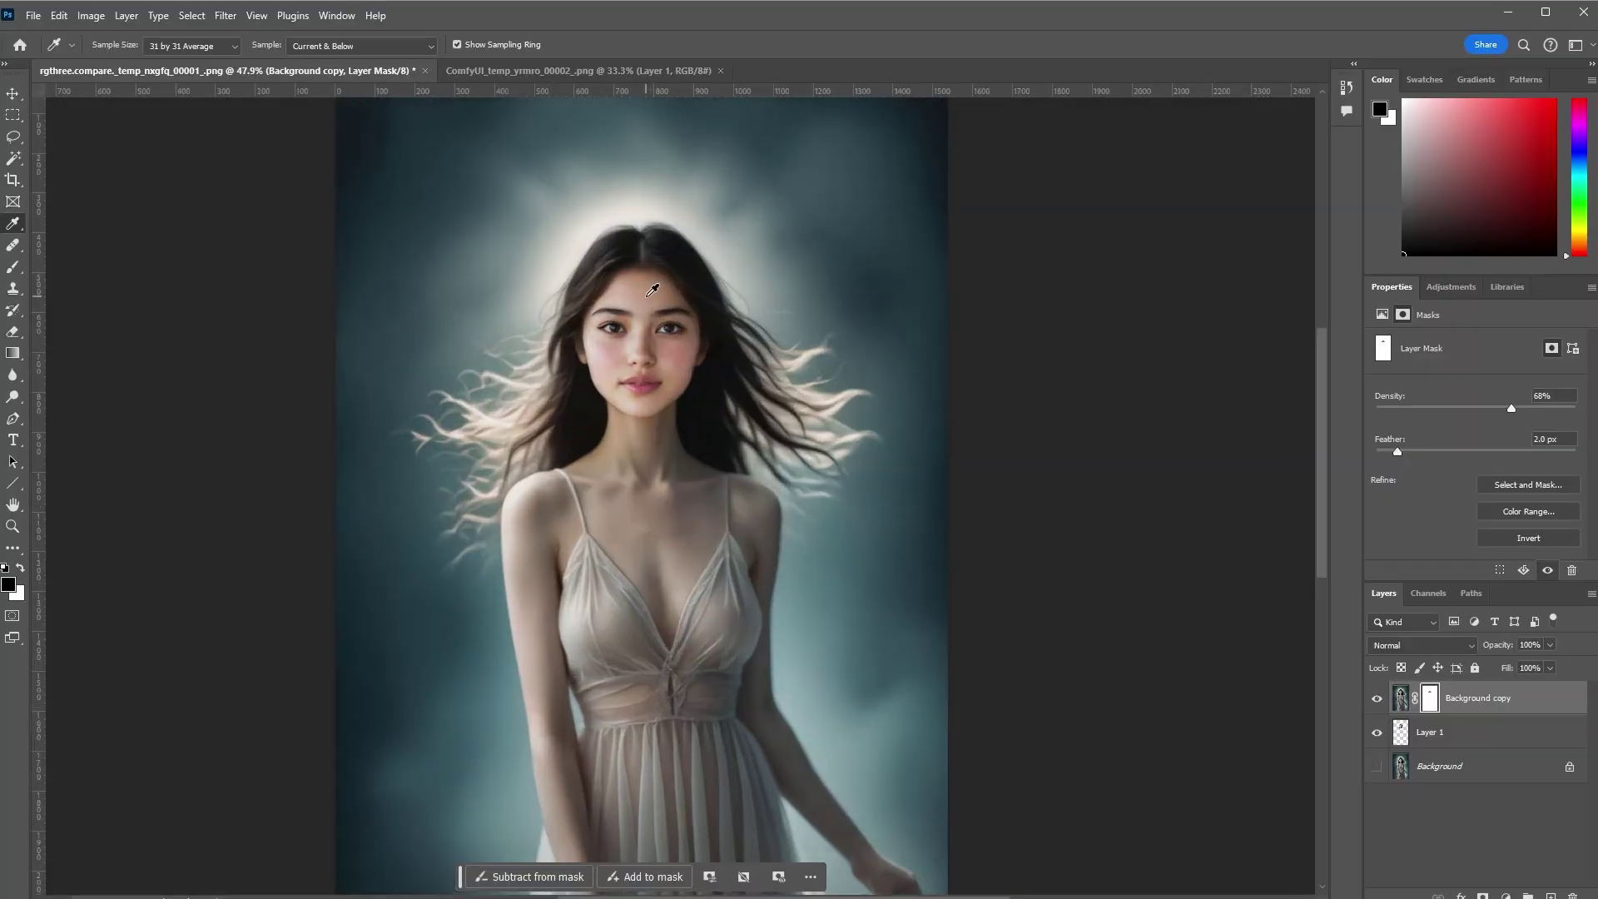
Step: Switch to Photoshop and examine the face closely in the layered composite with the masked Background copy
scroll(651, 289, "up", 5)
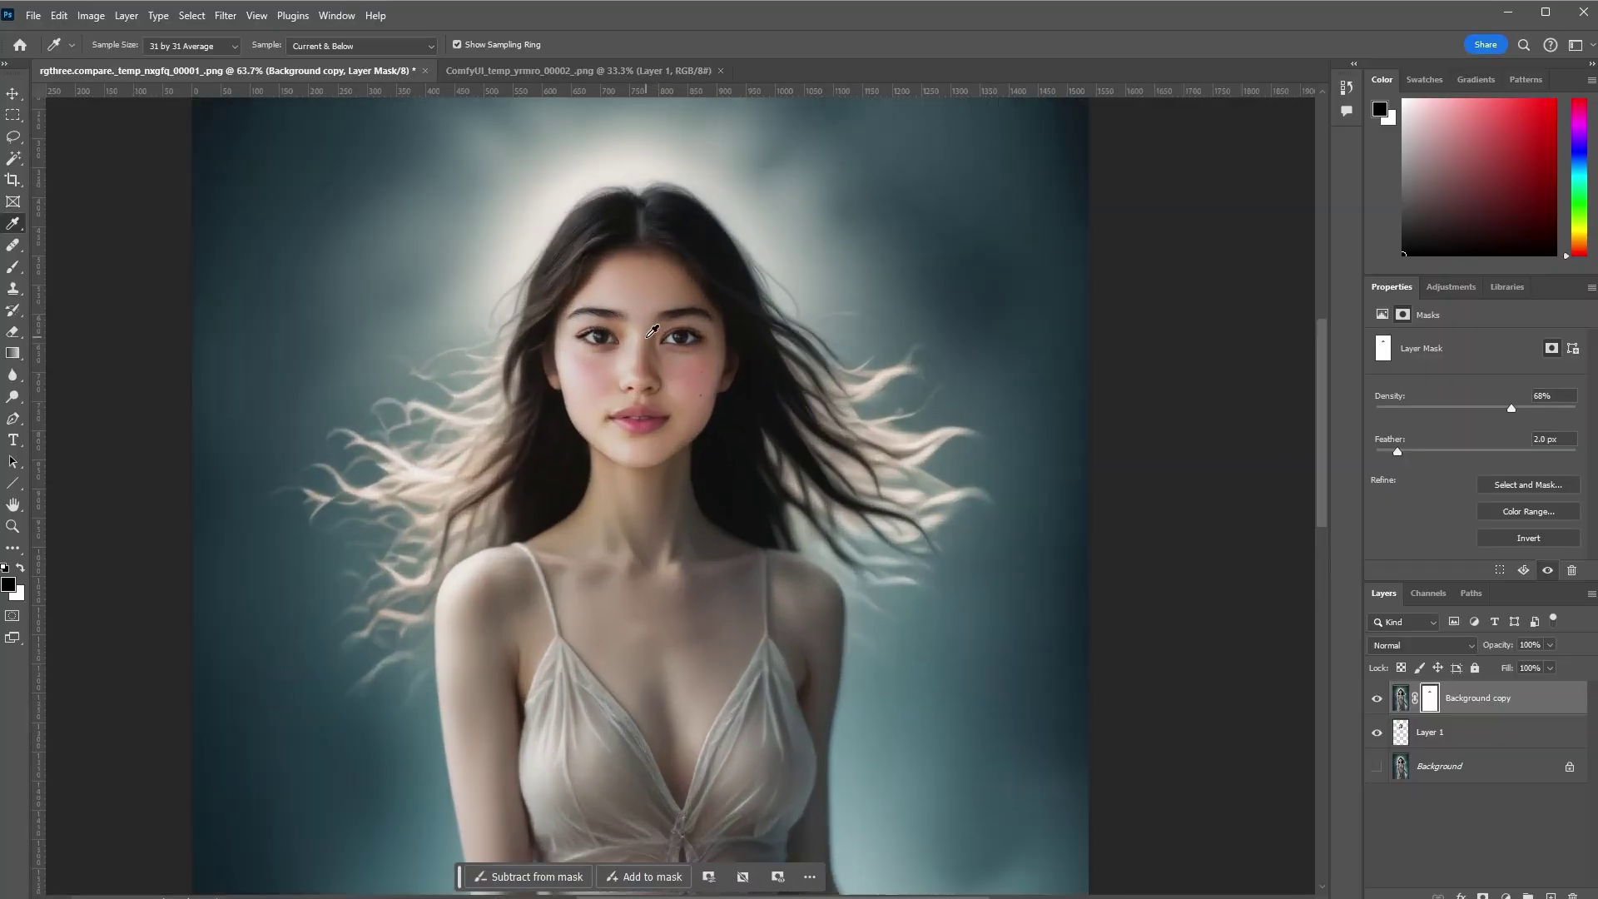
scroll(652, 277, "up", 1)
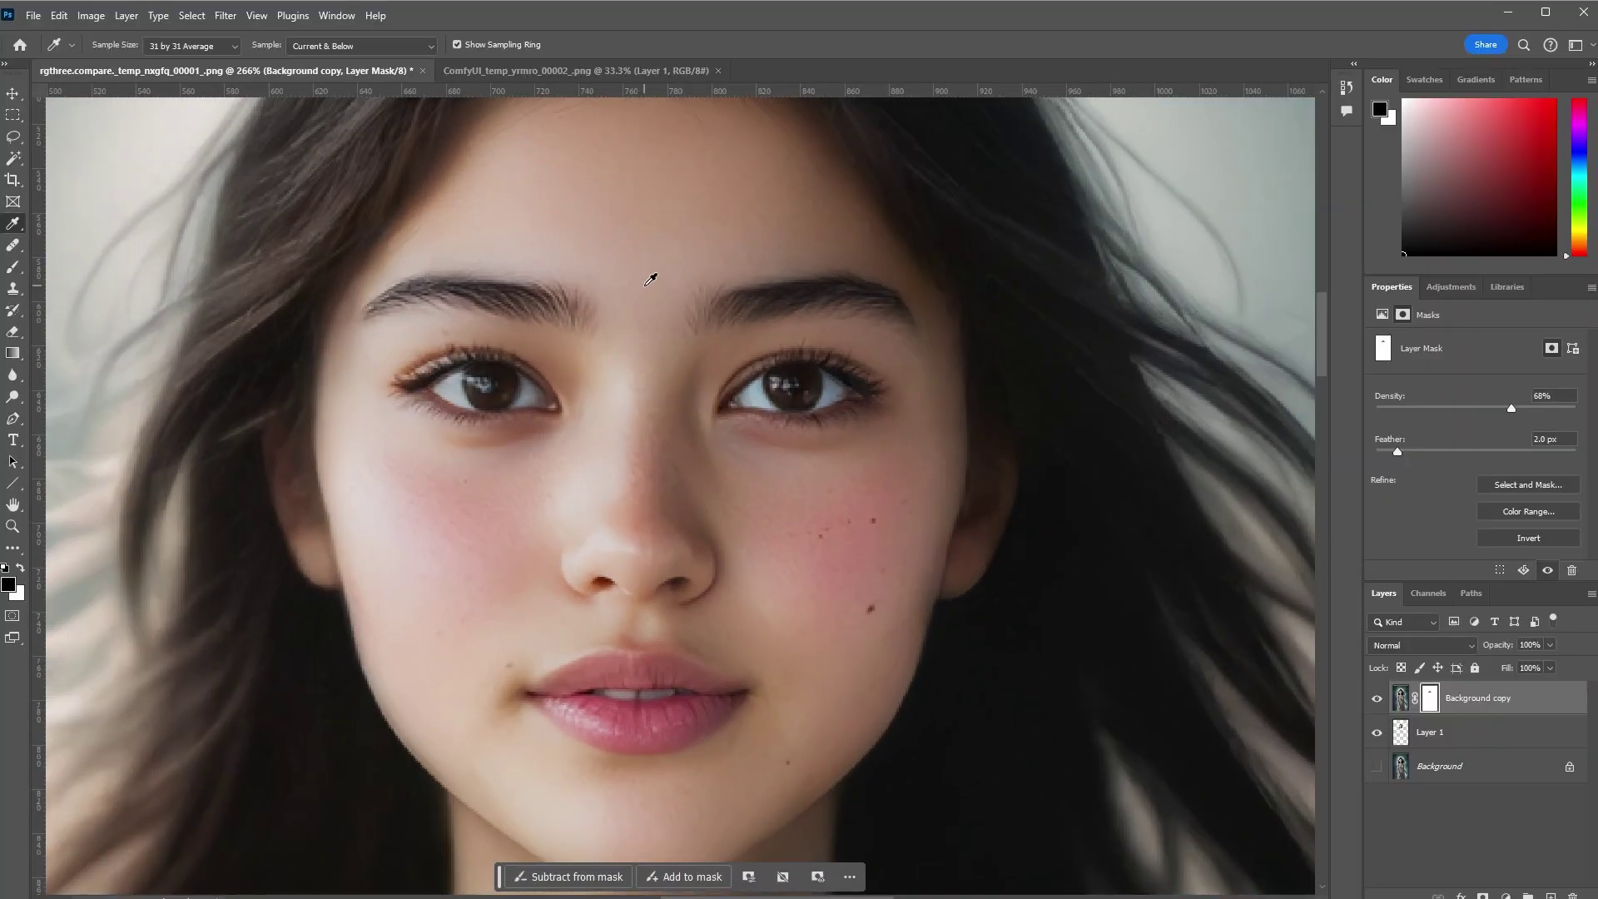